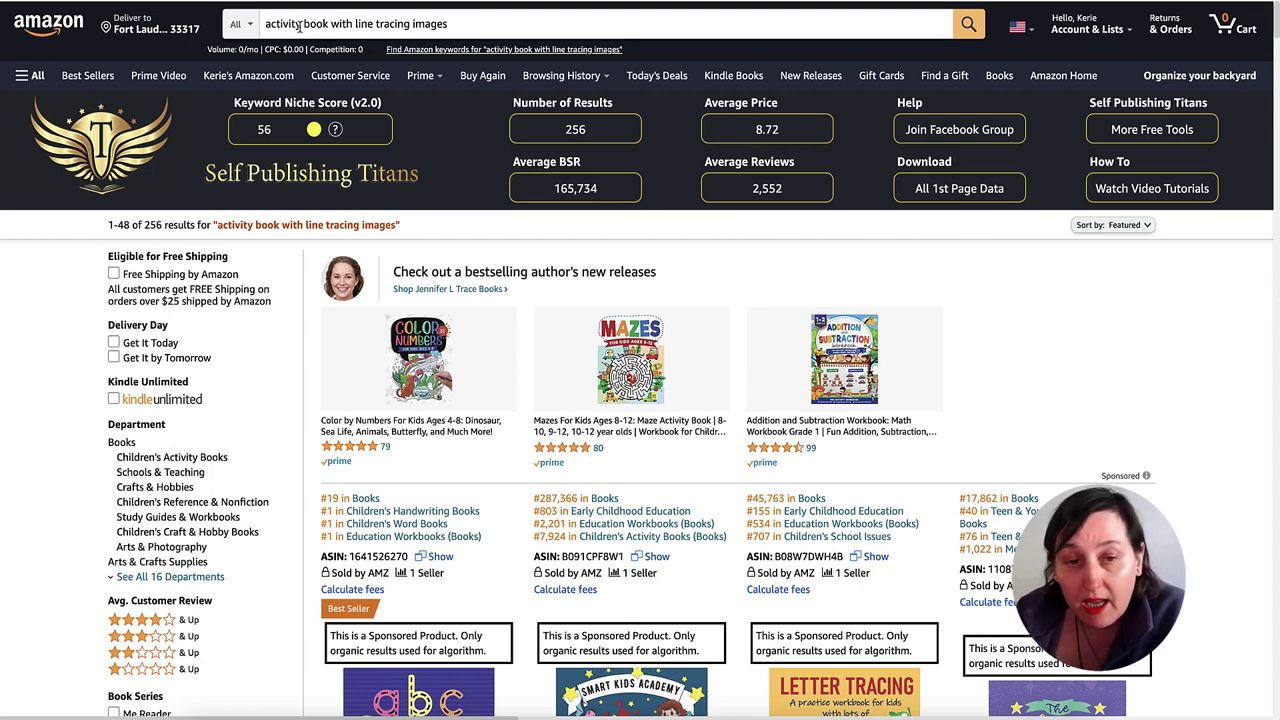
# Step: Highlight 'activity book' in the Amazon search 'activity book with line tracing images'
pyautogui.moveTo(329, 25); pyautogui.dragTo(266, 27)
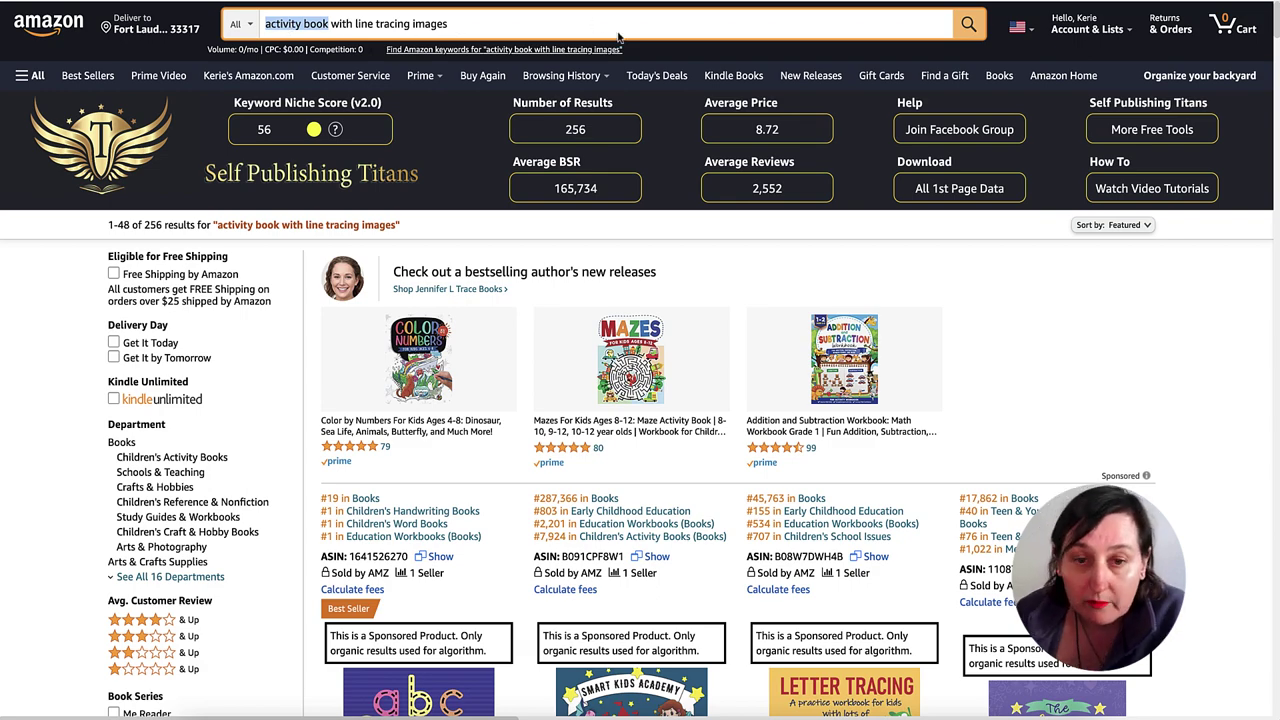
pyautogui.scroll(-1, 618, 40)
pyautogui.scroll(1, 620, 45)
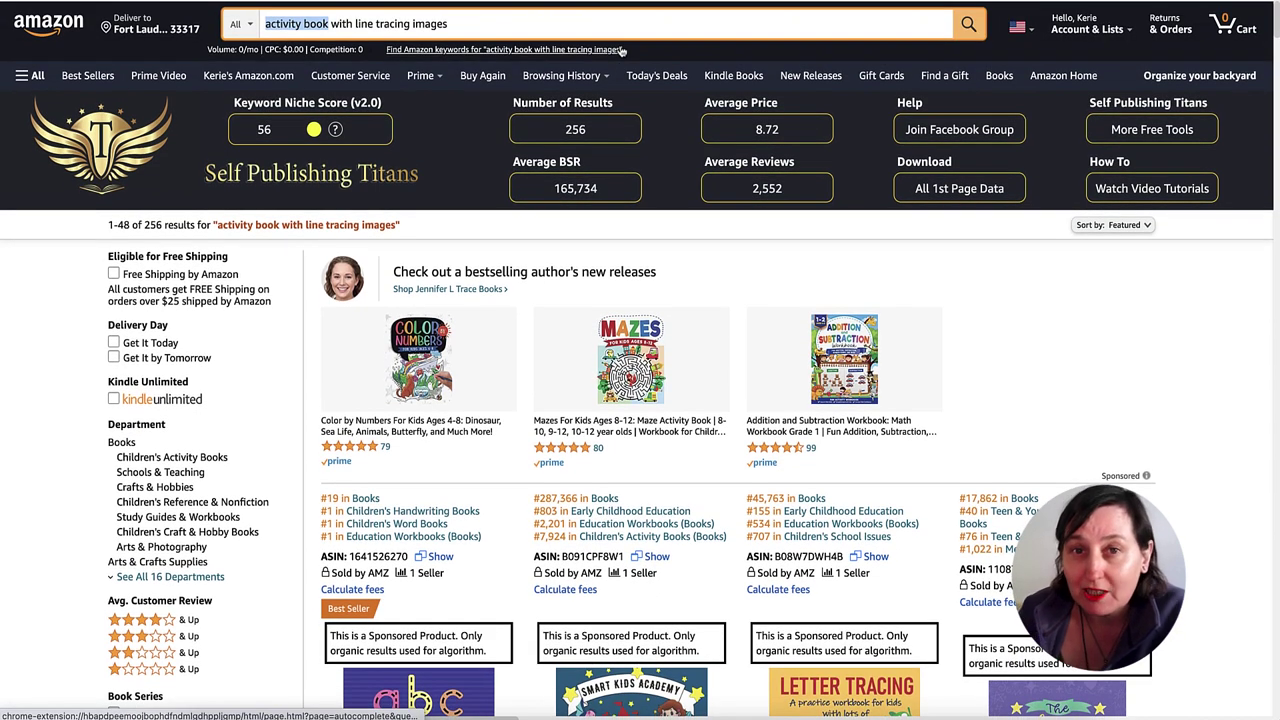
pyautogui.hscroll(1, 600, 52)
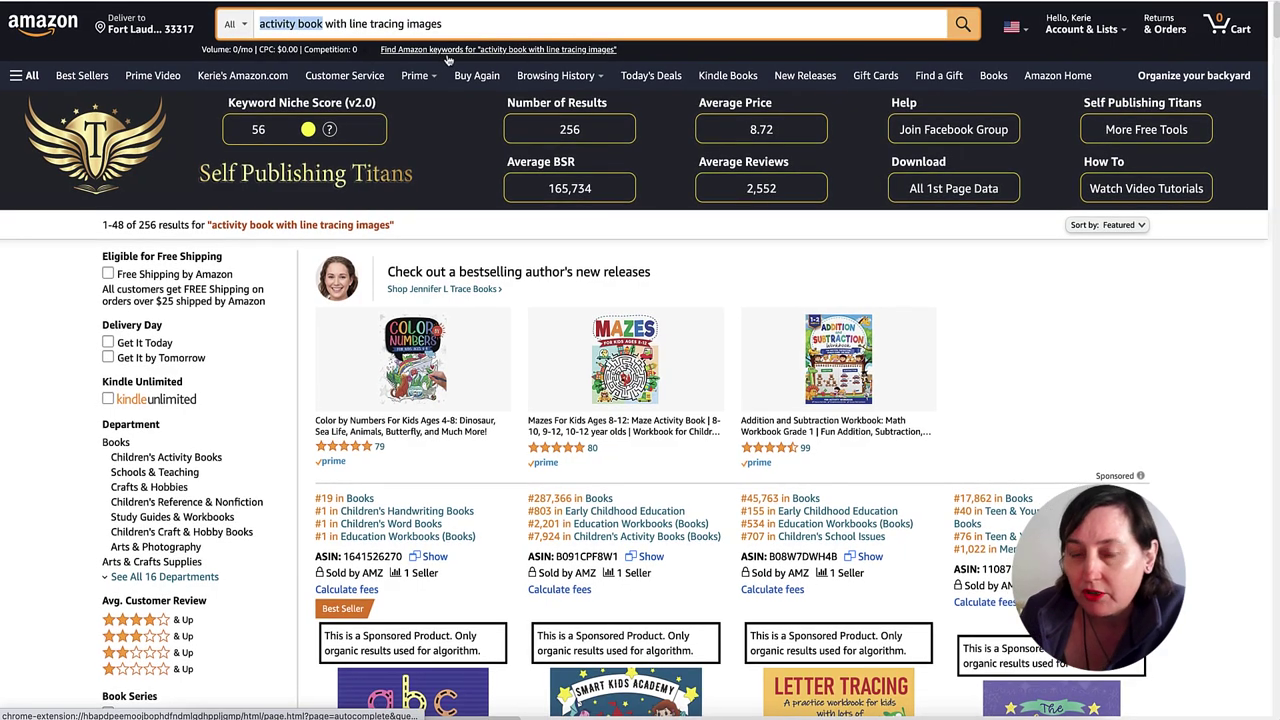
# Step: Browse the line-tracing book results, previewing product details of several book covers
pyautogui.scroll(-5, 560, 65)
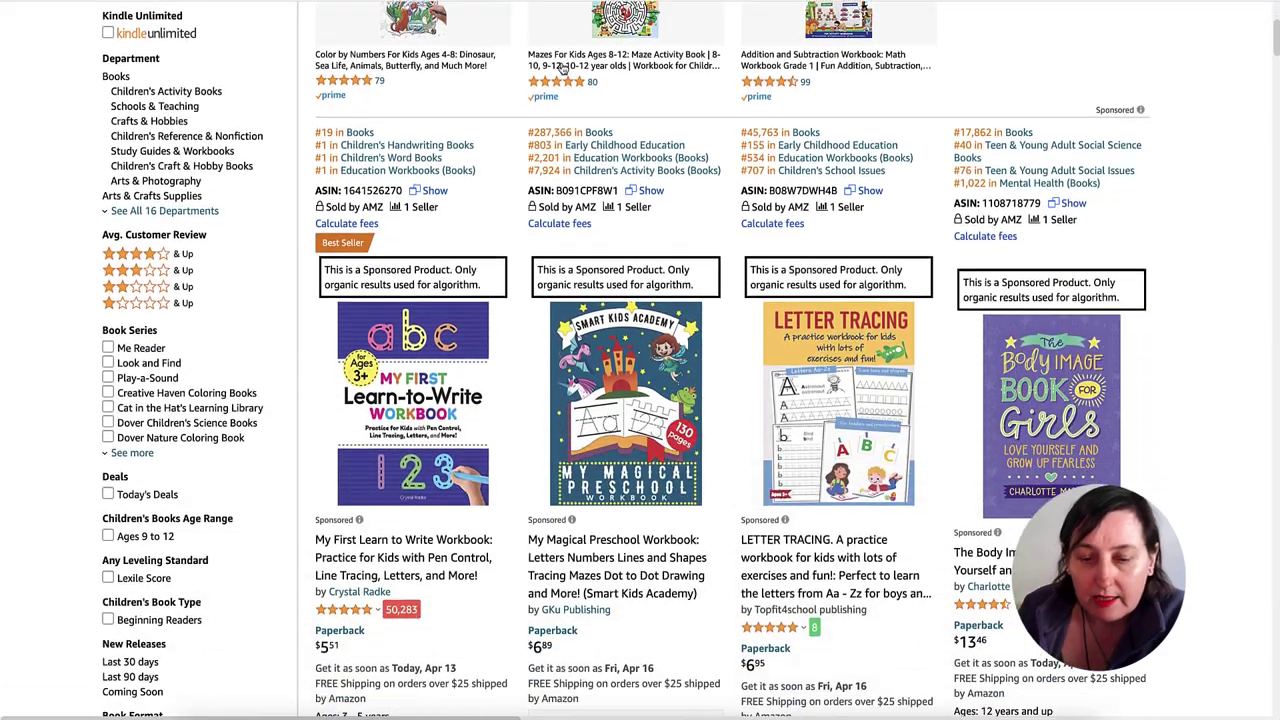
pyautogui.scroll(-6, 563, 67)
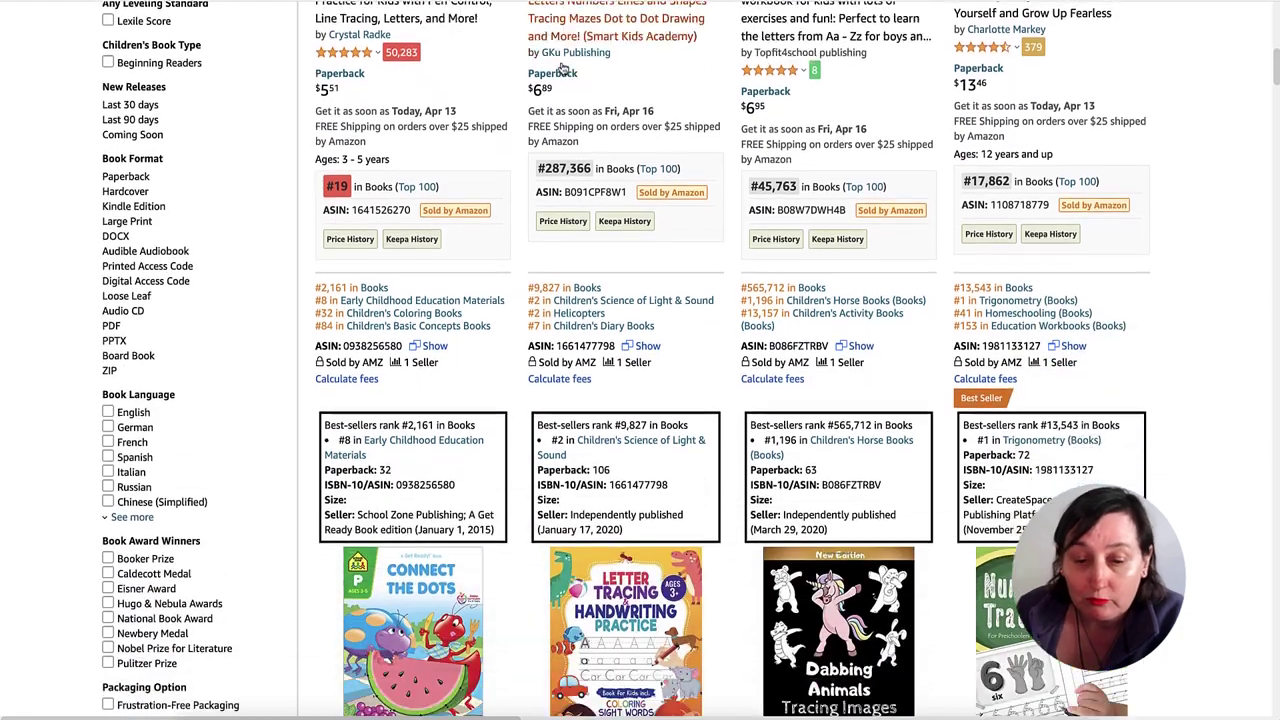
pyautogui.scroll(-5, 563, 67)
pyautogui.moveTo(868, 204)
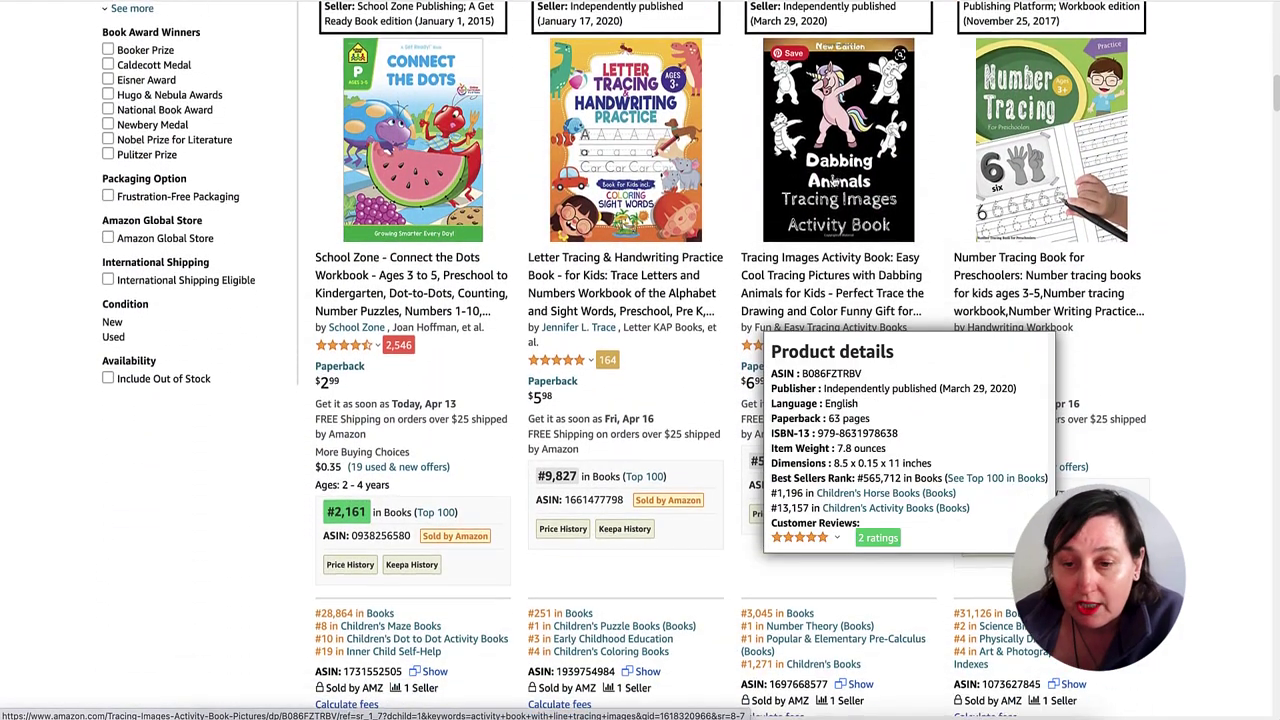
pyautogui.scroll(-2, 836, 181)
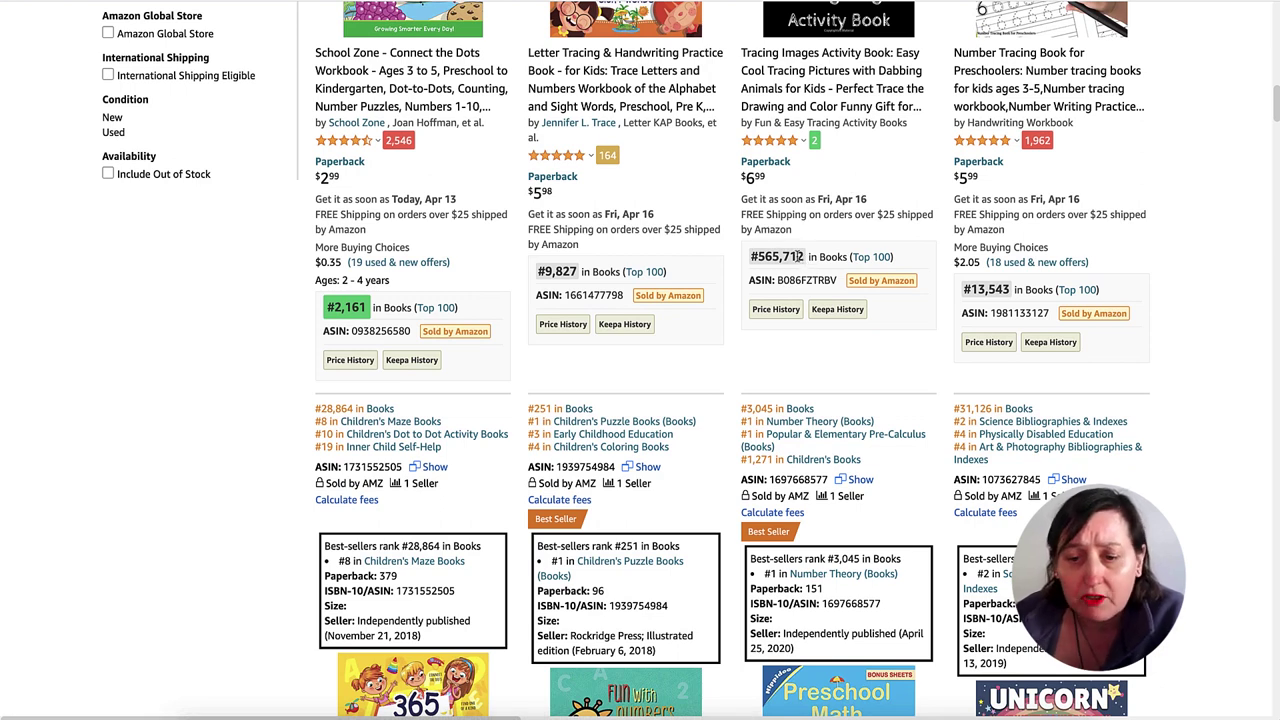
pyautogui.scroll(-1, 813, 254)
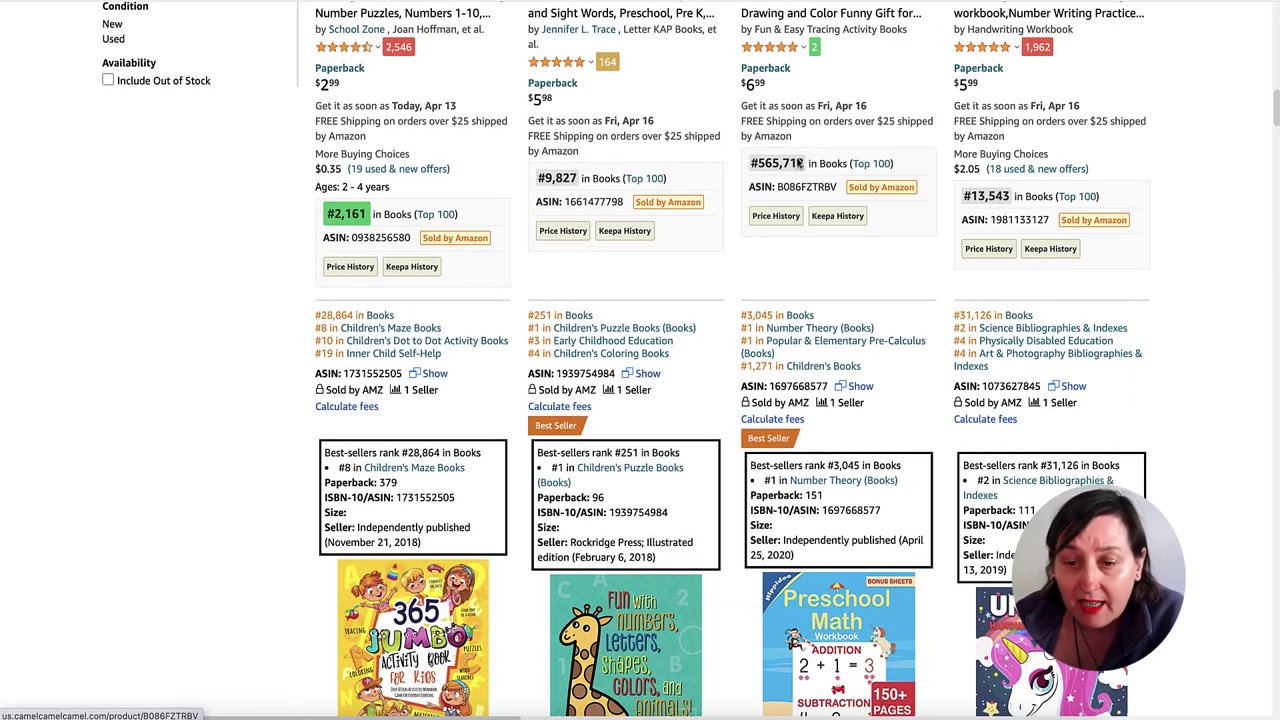
pyautogui.scroll(-4, 540, 320)
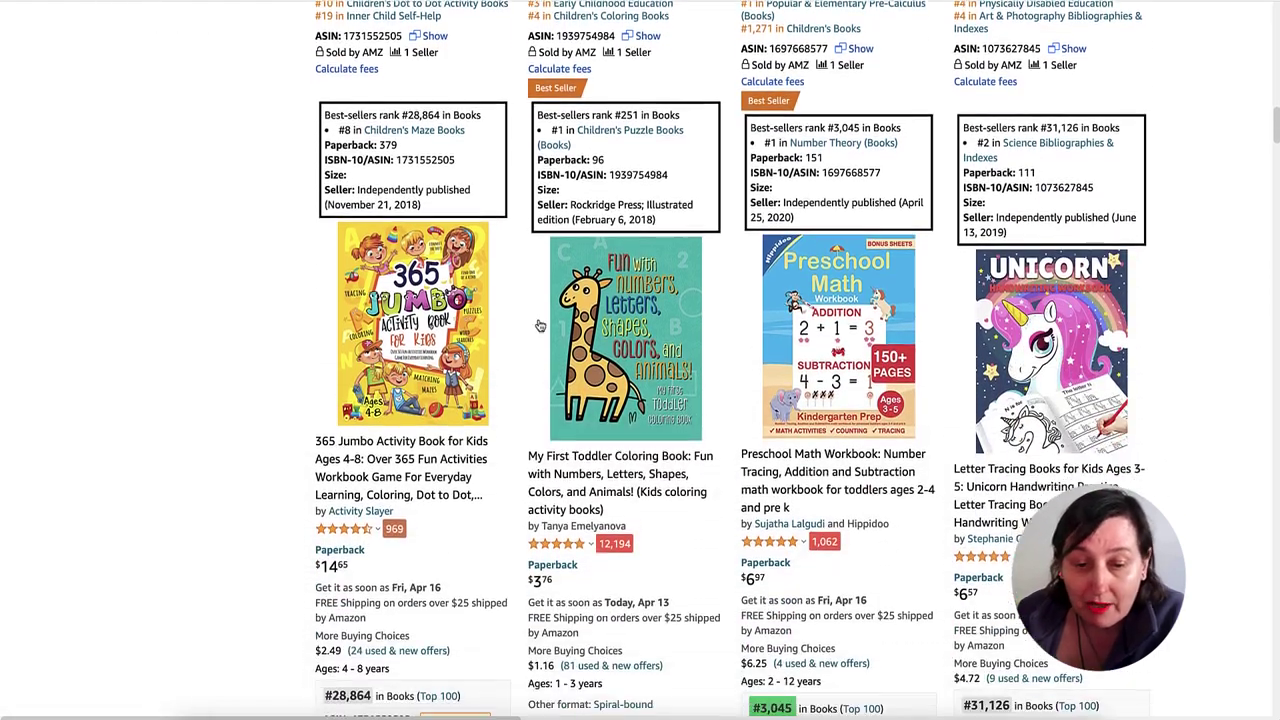
pyautogui.moveTo(400, 283)
pyautogui.scroll(-1, 459, 305)
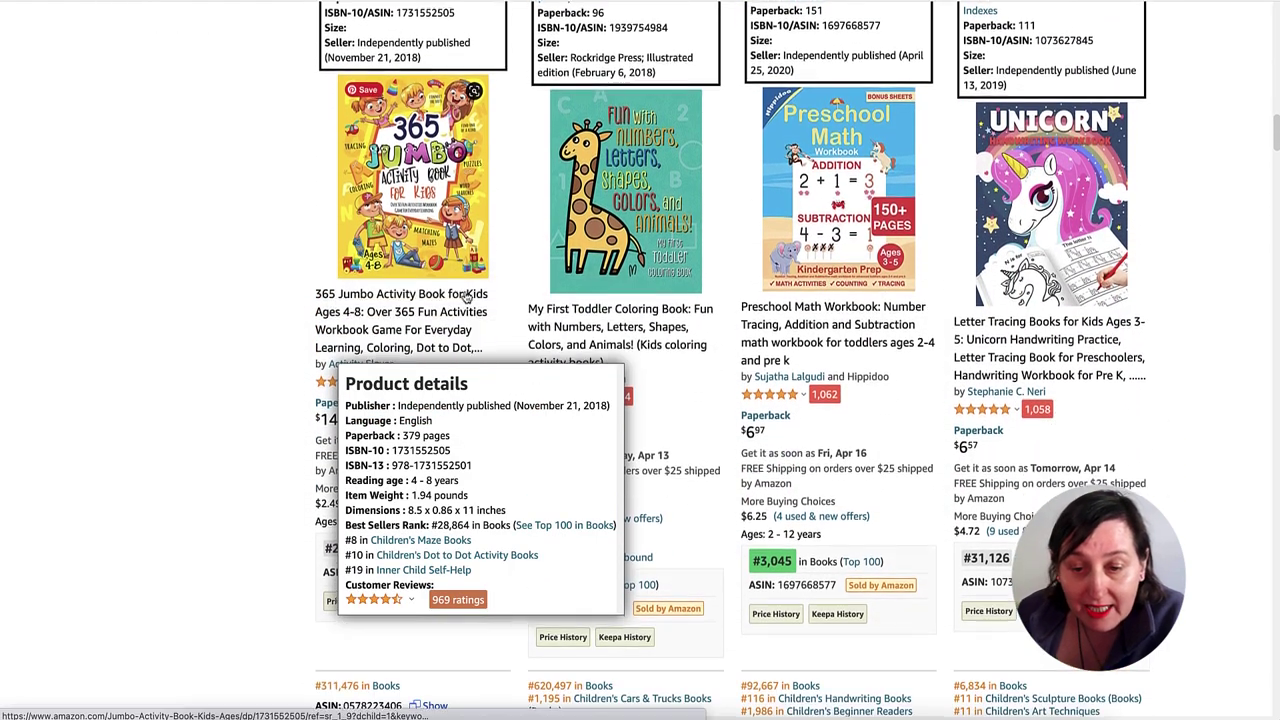
pyautogui.scroll(-1, 364, 355)
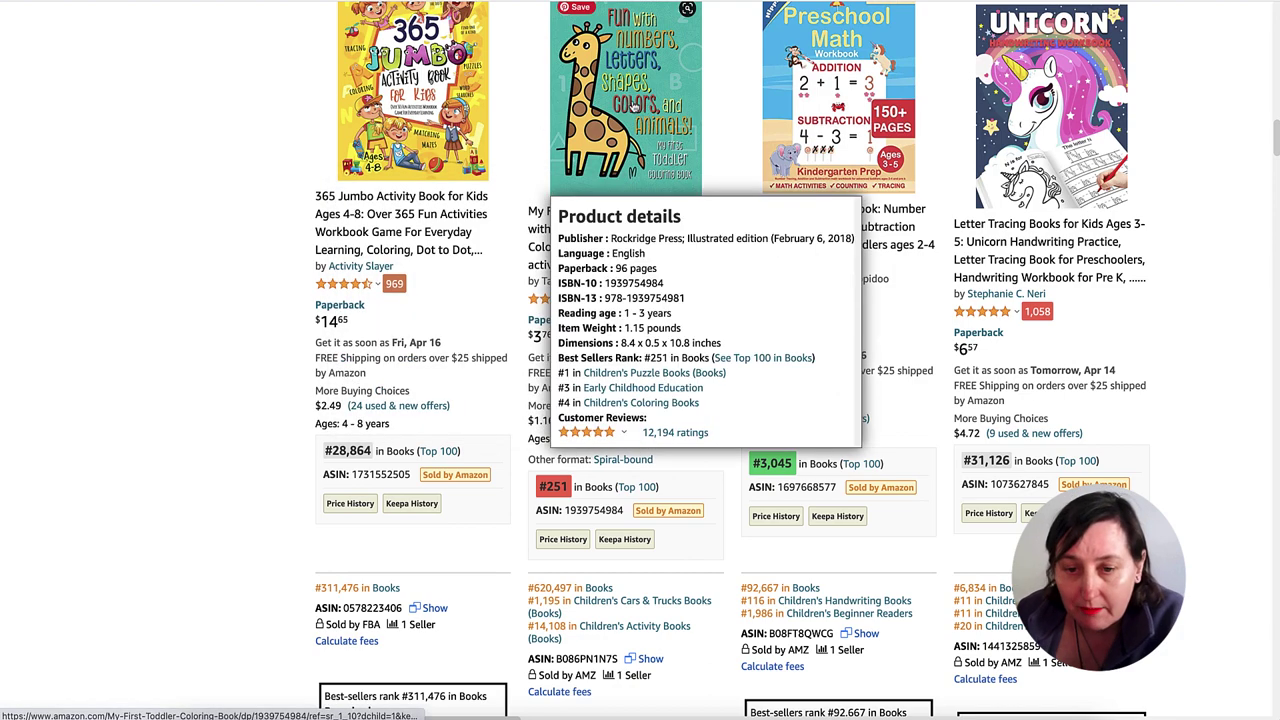
pyautogui.scroll(-1, 440, 120)
pyautogui.scroll(1, 423, 118)
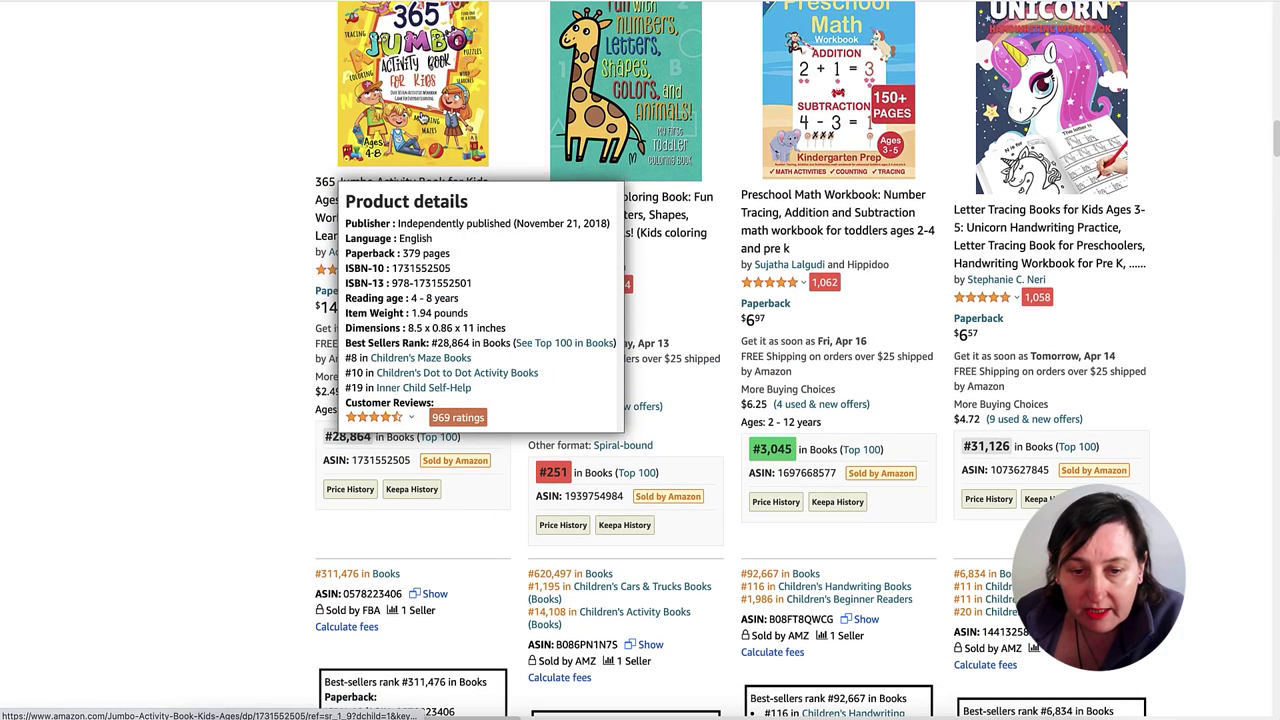
pyautogui.scroll(1, 423, 118)
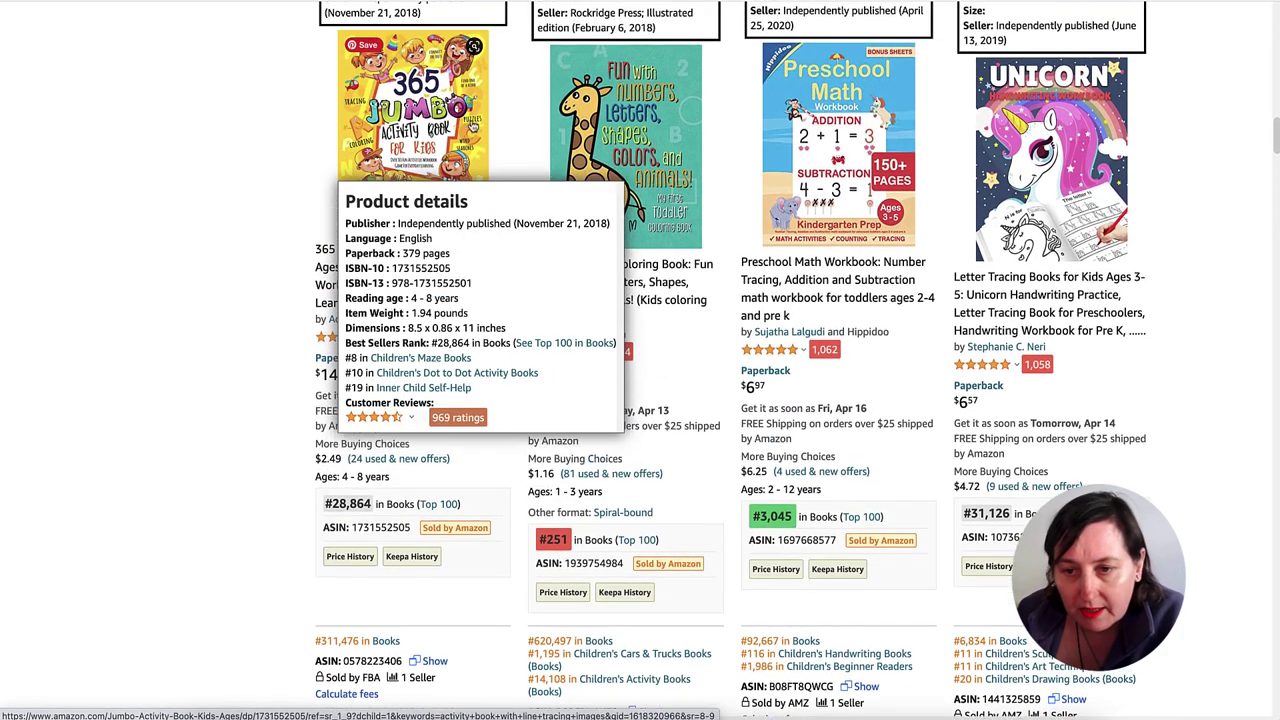
pyautogui.moveTo(866, 152)
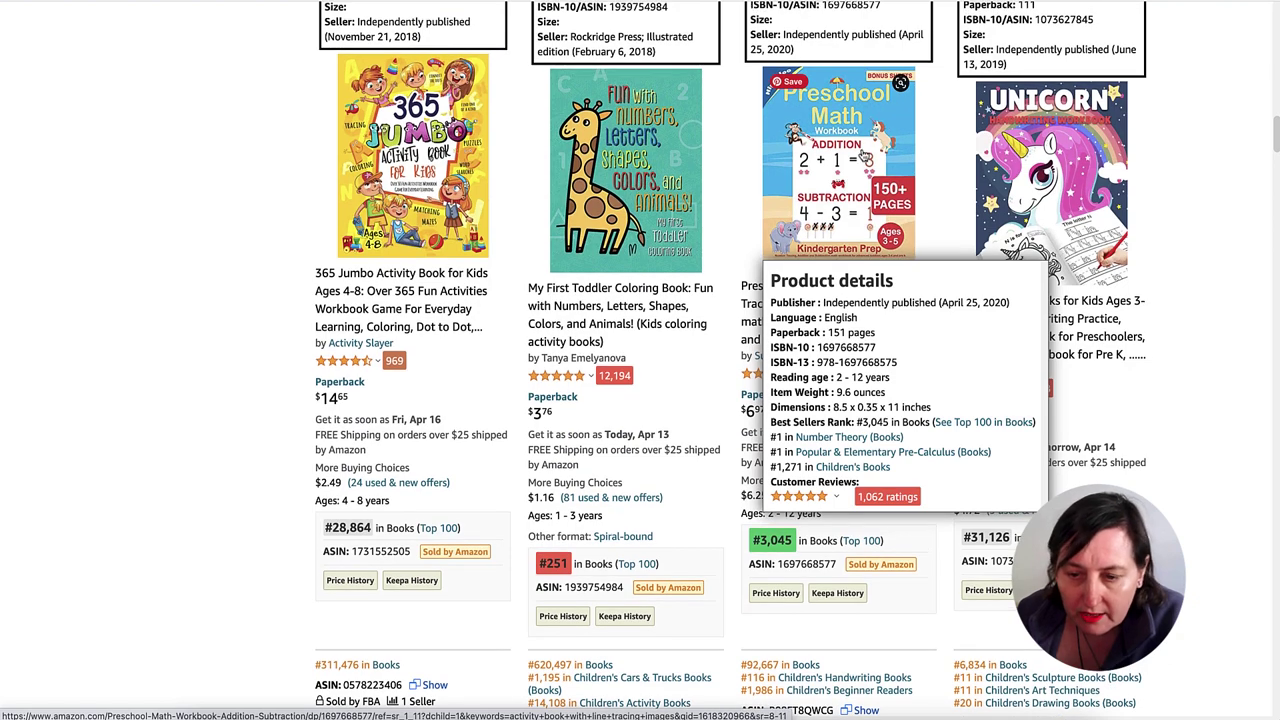
pyautogui.scroll(-2, 825, 198)
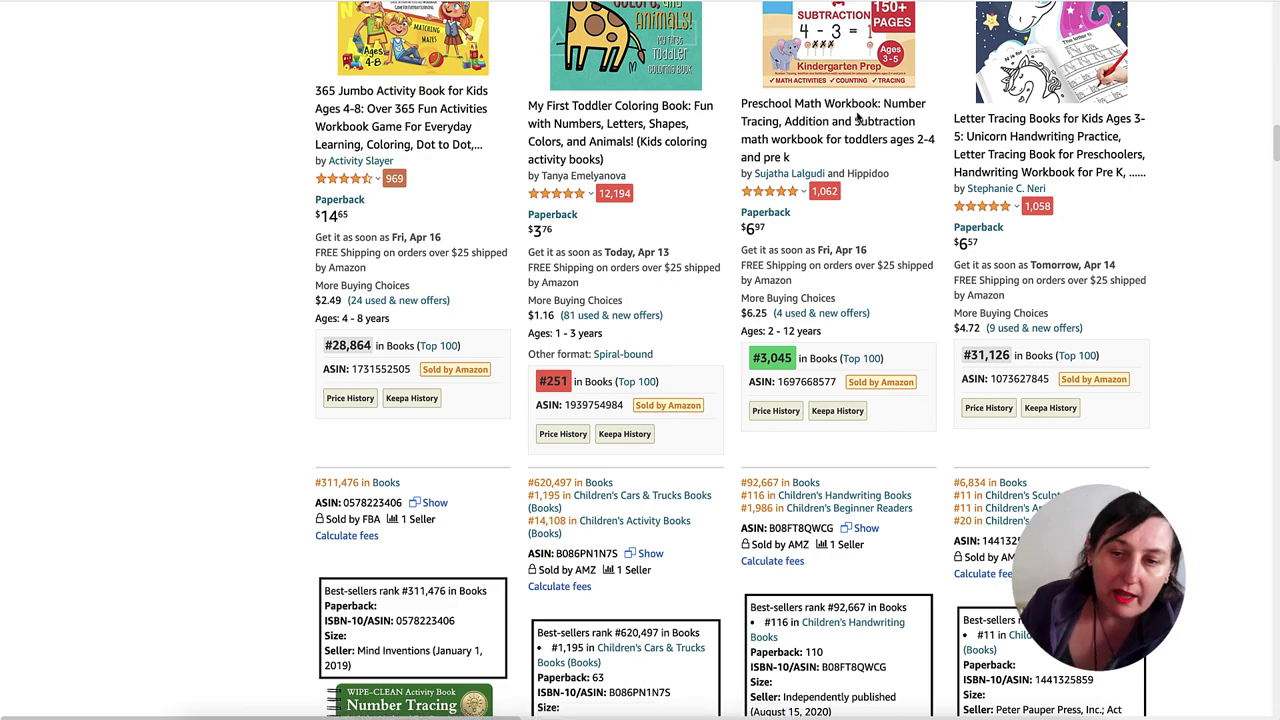
pyautogui.scroll(1, 400, 105)
pyautogui.moveTo(405, 105)
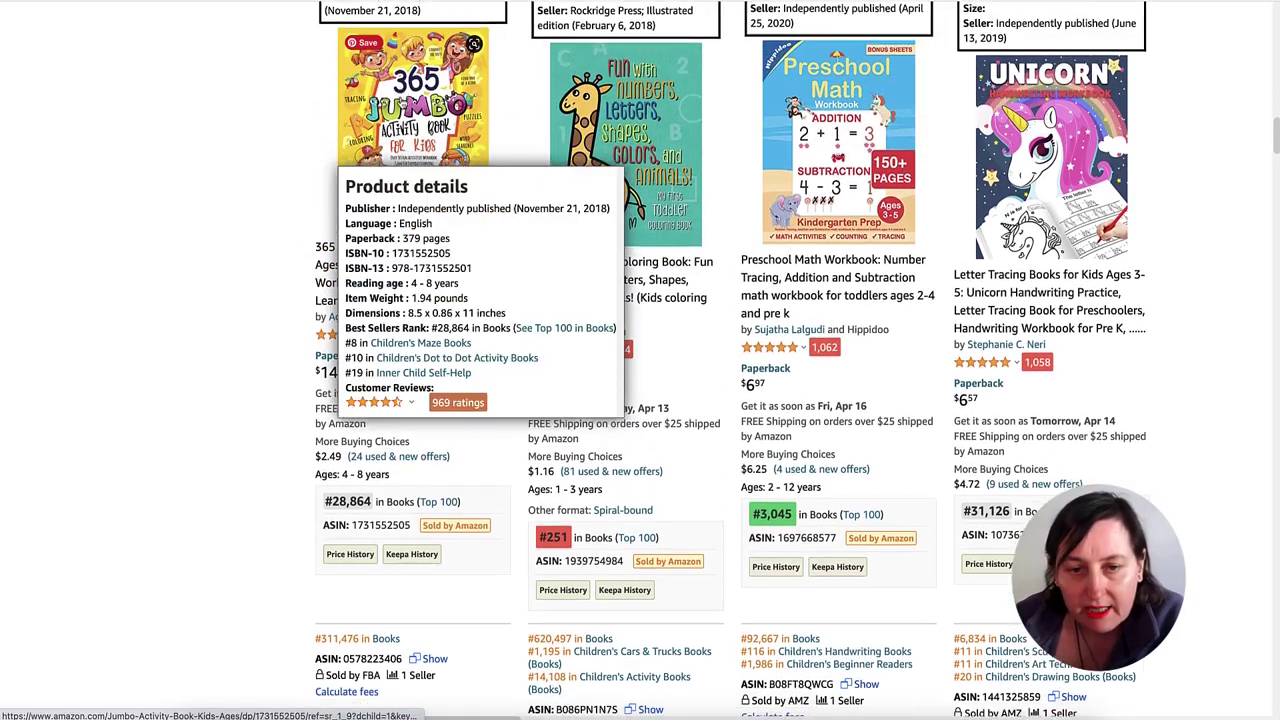
pyautogui.scroll(-1, 402, 108)
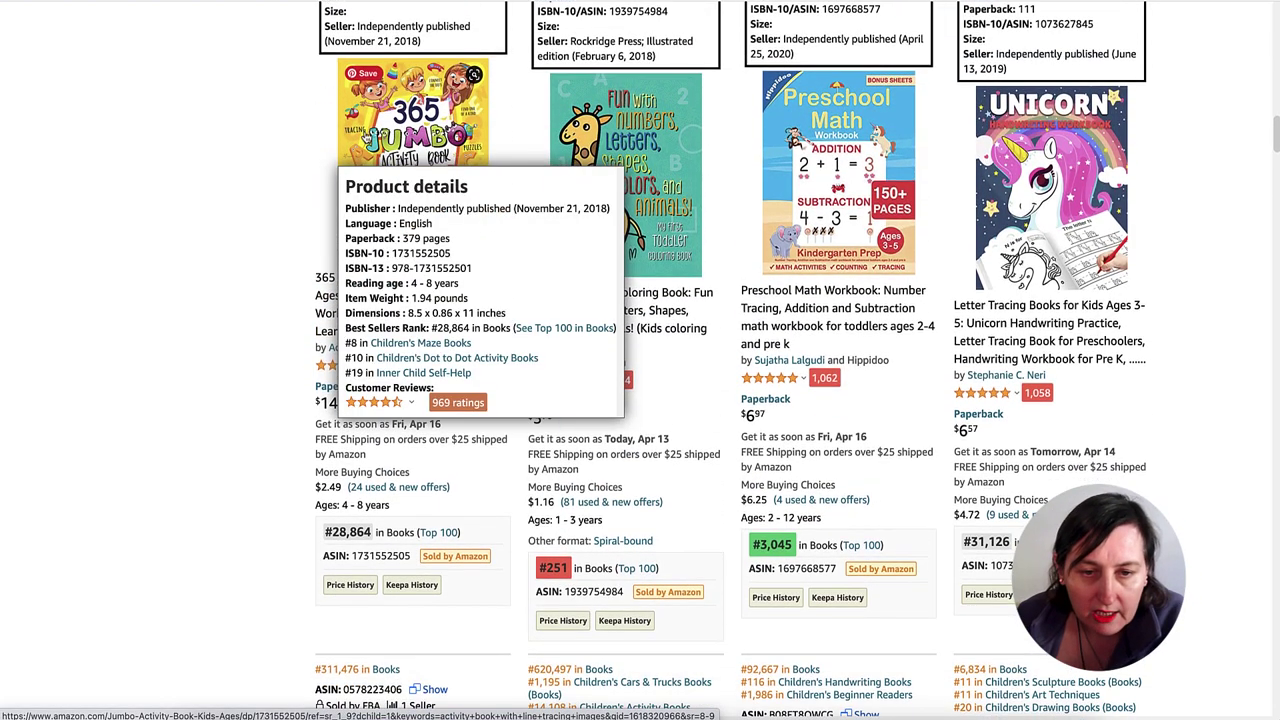
# Step: Continue down the results to the Unicorn Letter Tracing book's product details
pyautogui.moveTo(1088, 160)
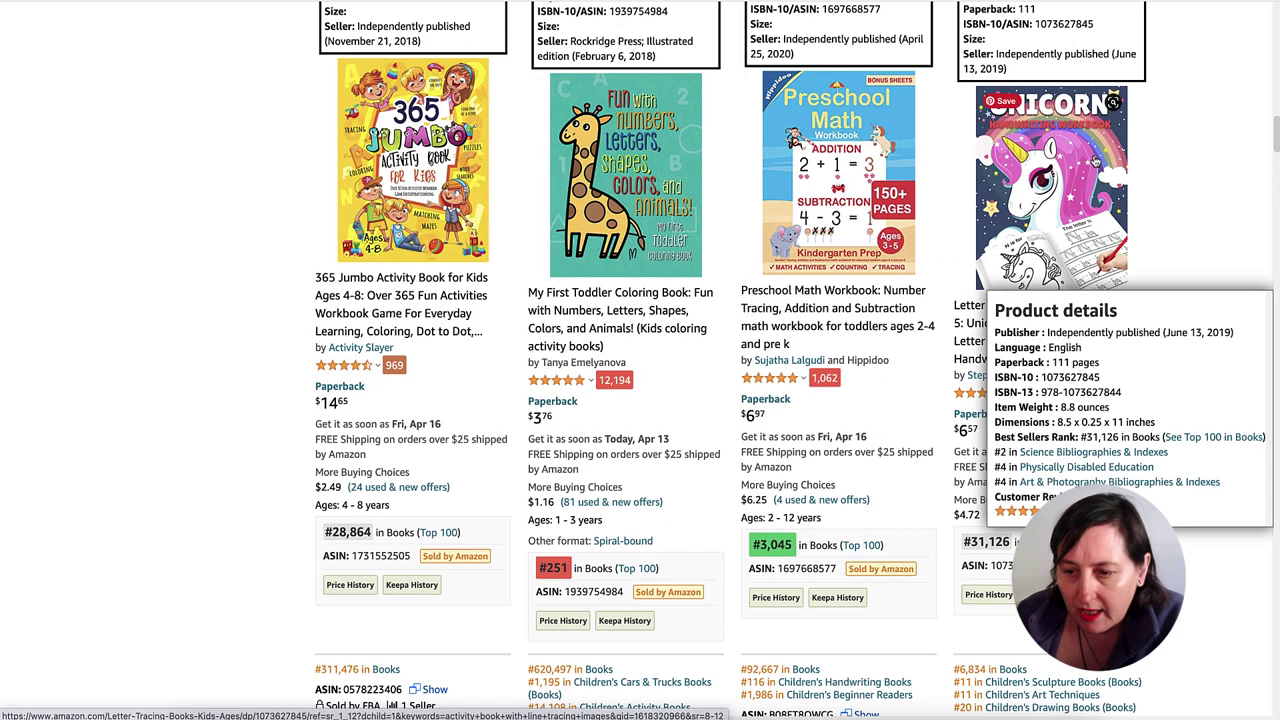
pyautogui.scroll(-1, 1088, 160)
pyautogui.scroll(-1, 1088, 160)
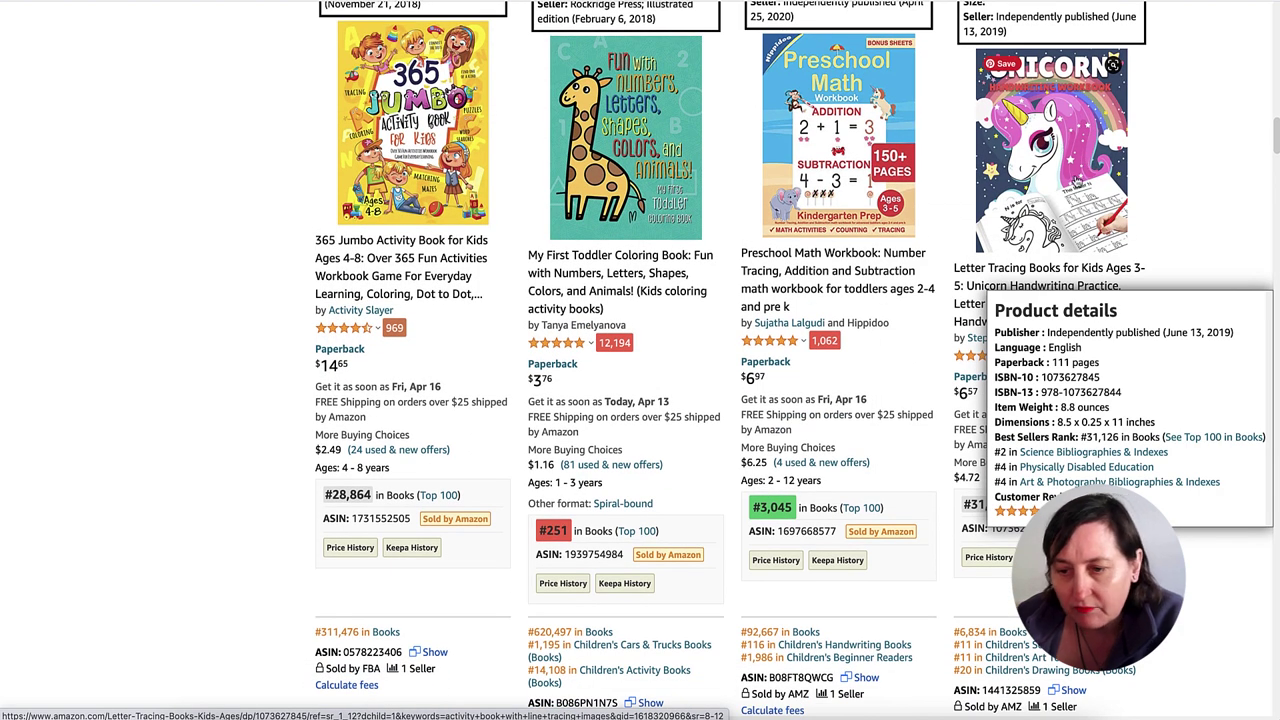
pyautogui.scroll(-3, 1073, 180)
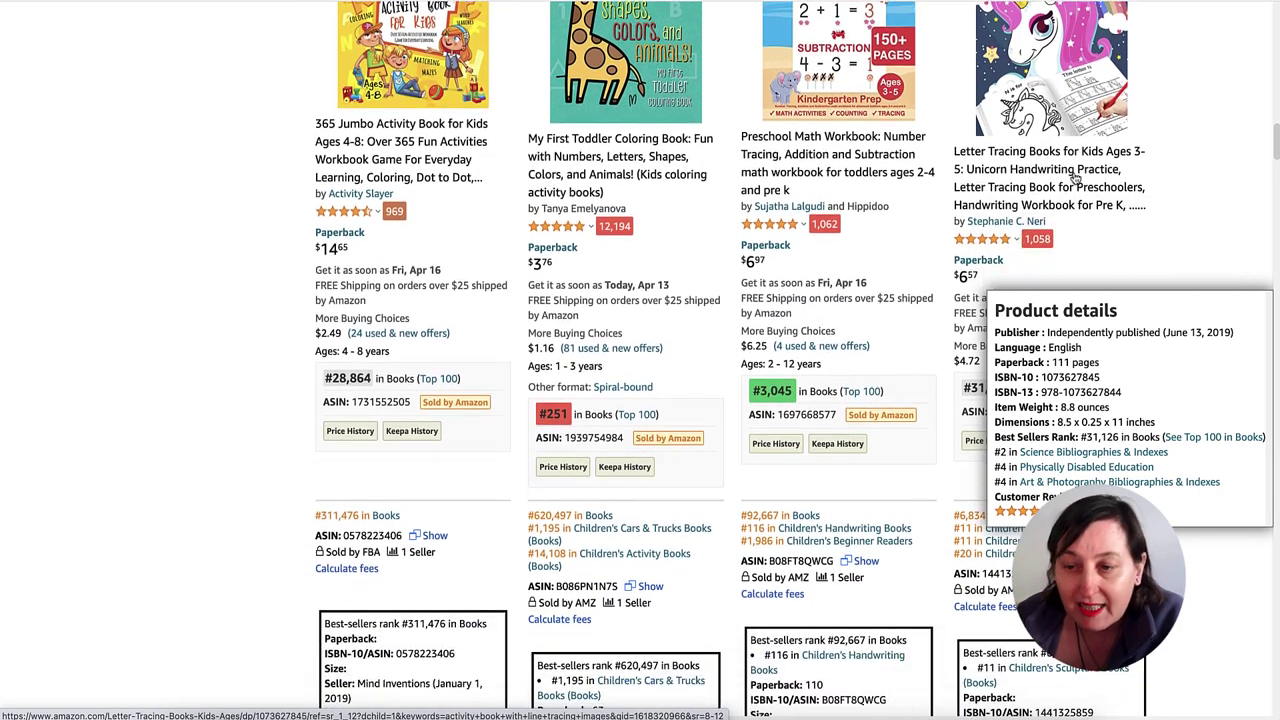
pyautogui.scroll(-15, 1073, 180)
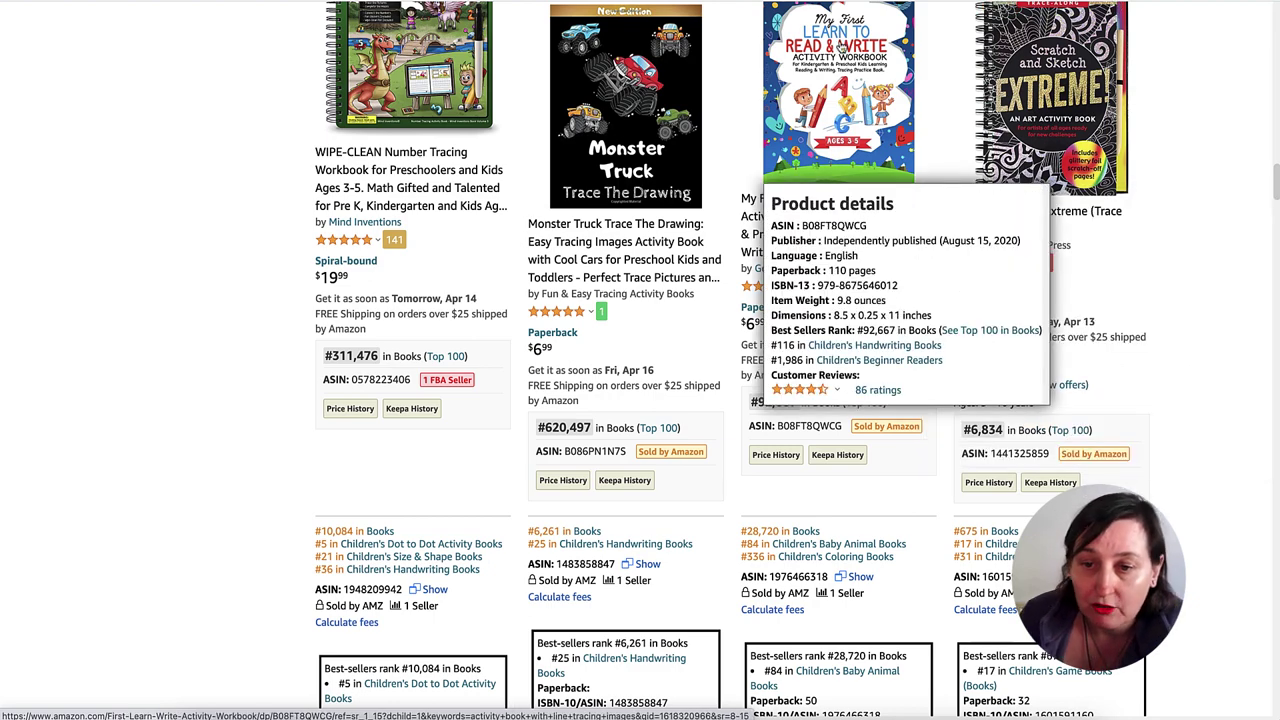
pyautogui.scroll(-3, 1005, 65)
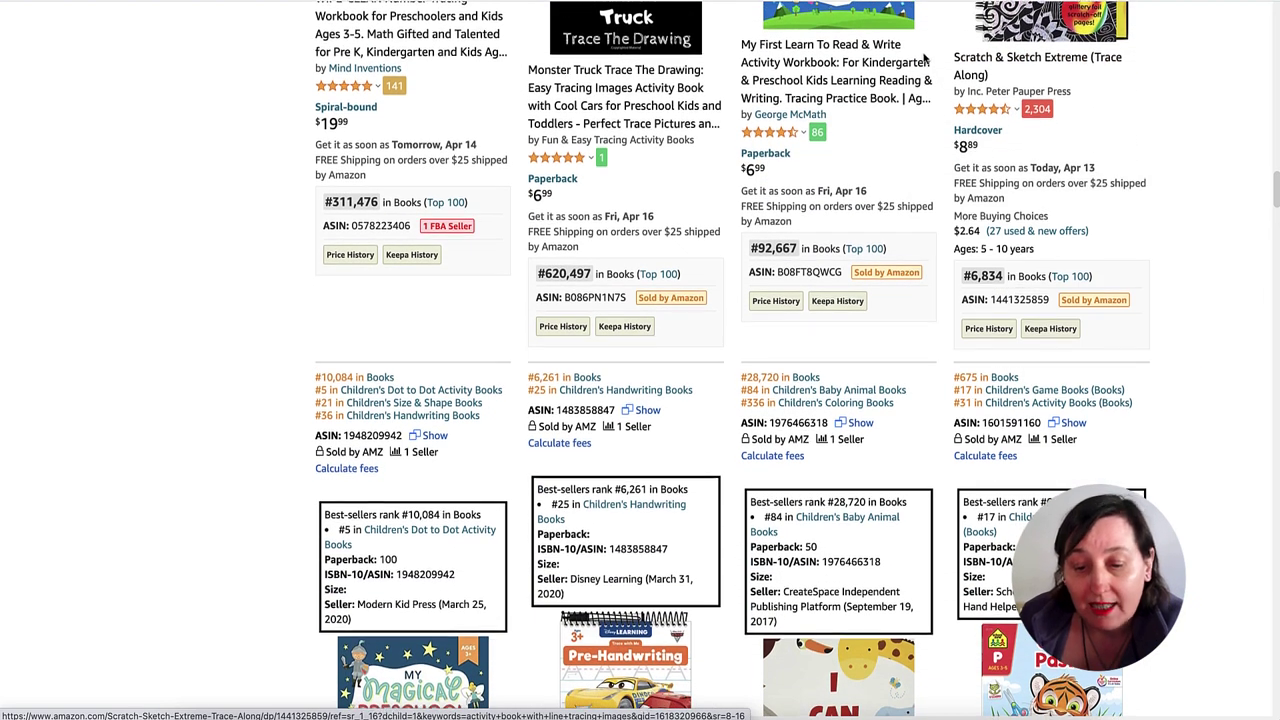
pyautogui.scroll(-3, 960, 62)
pyautogui.scroll(-8, 912, 60)
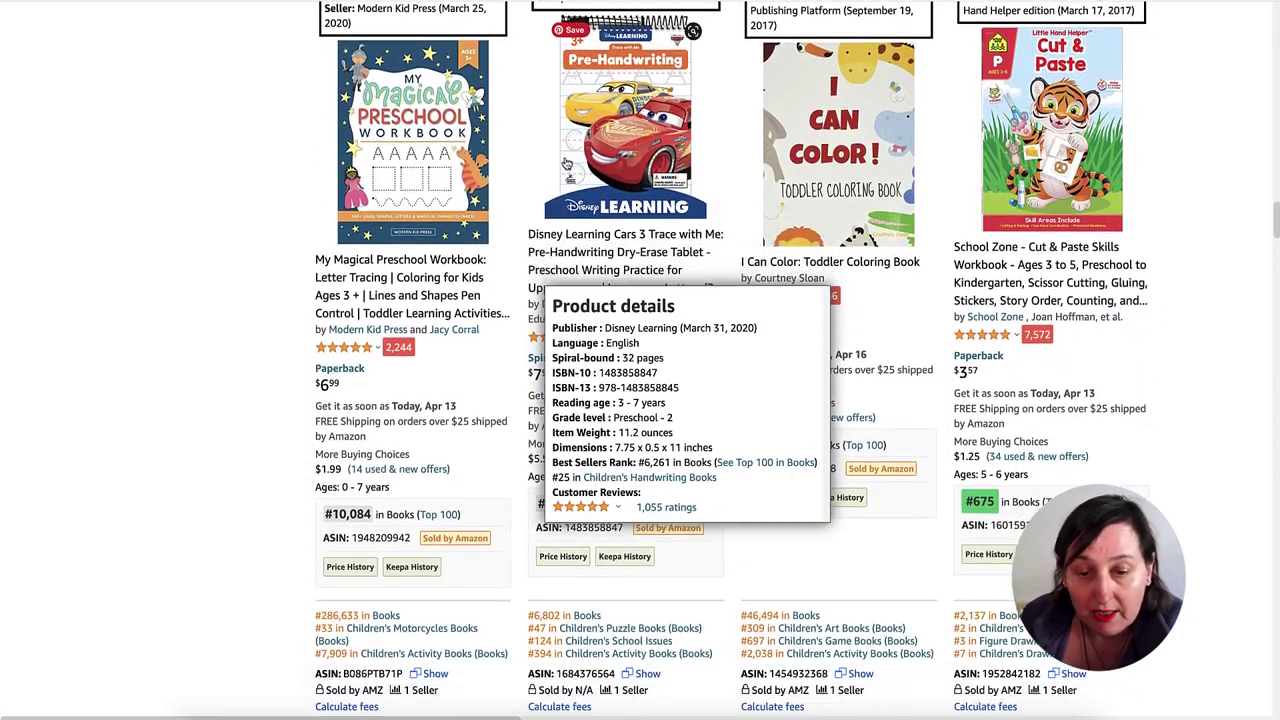
pyautogui.scroll(-8, 640, 150)
pyautogui.scroll(-6, 774, 150)
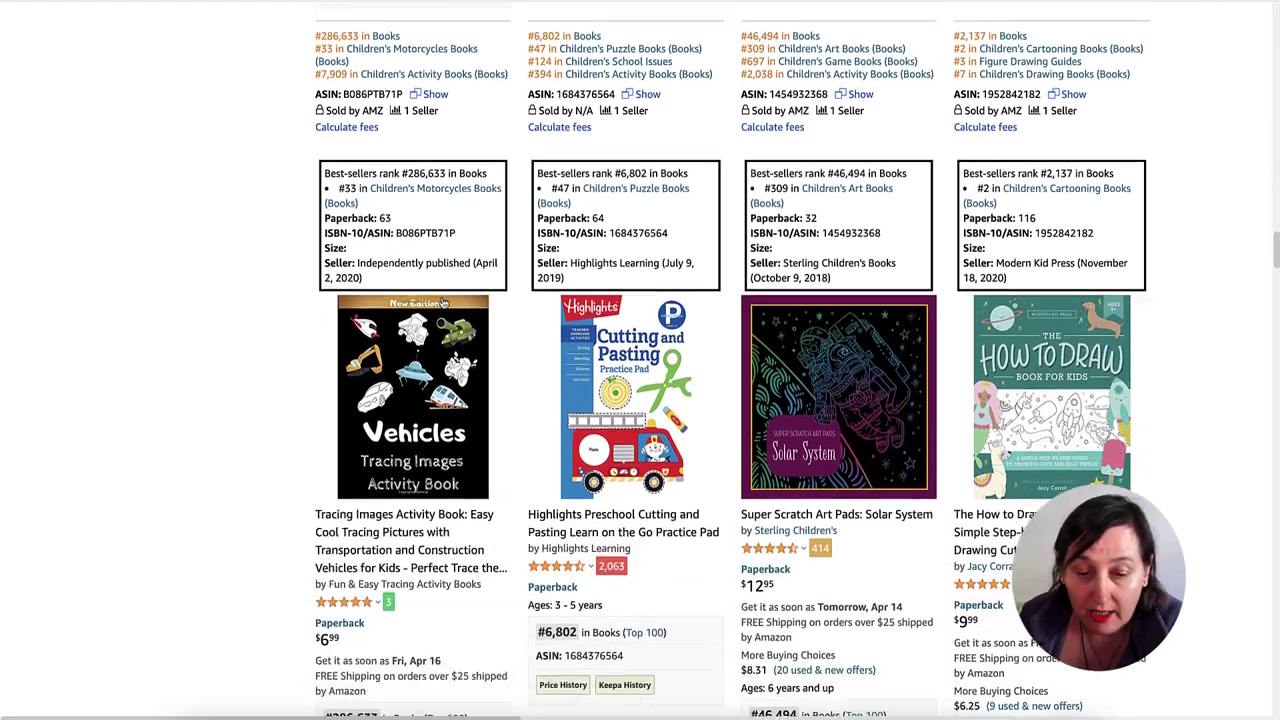
pyautogui.moveTo(437, 418)
pyautogui.scroll(-4, 437, 418)
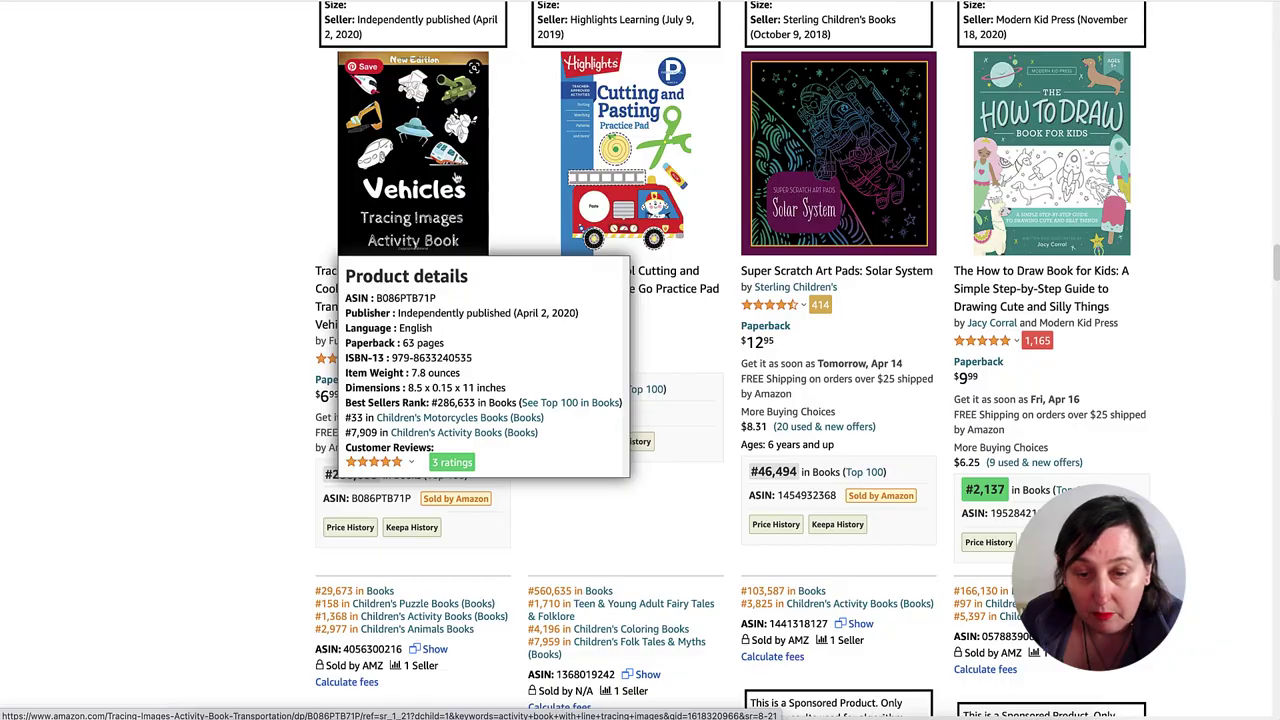
pyautogui.scroll(-15, 1147, 160)
pyautogui.scroll(10, 1147, 160)
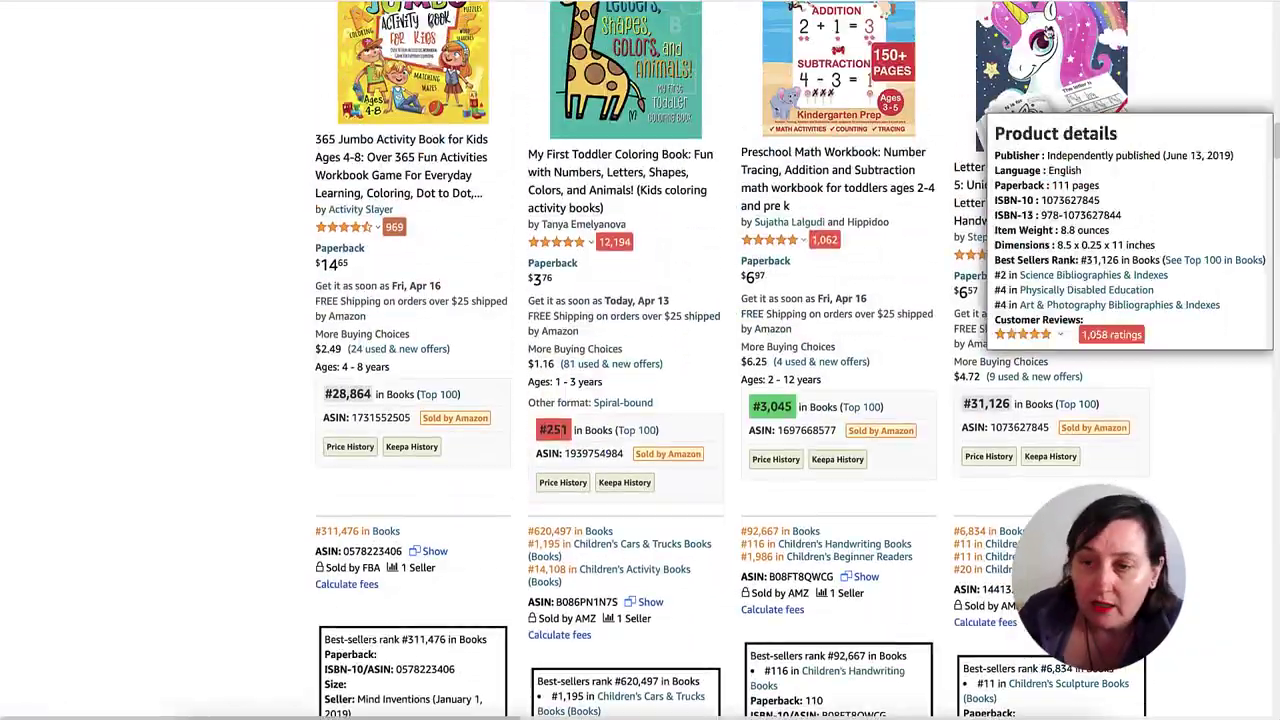
# Step: Run Helium 10 Xray on these Amazon results and review its product table
pyautogui.click(1005, 2)
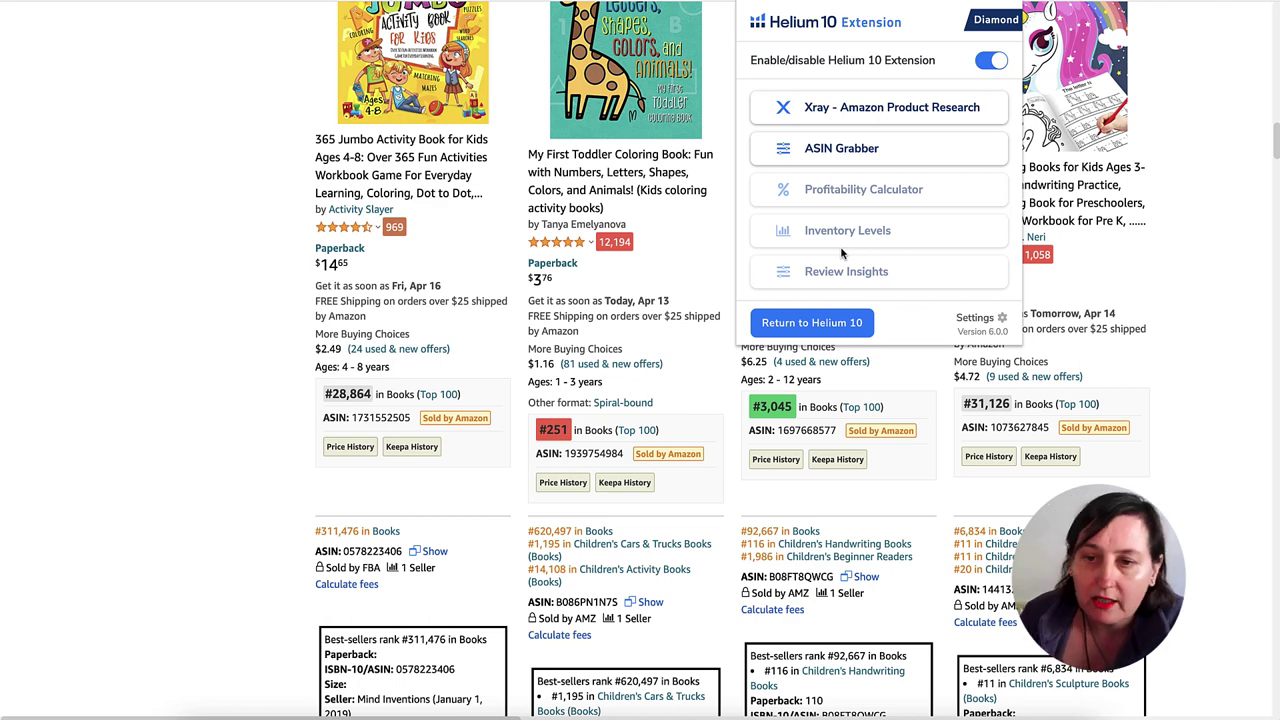
pyautogui.click(896, 108)
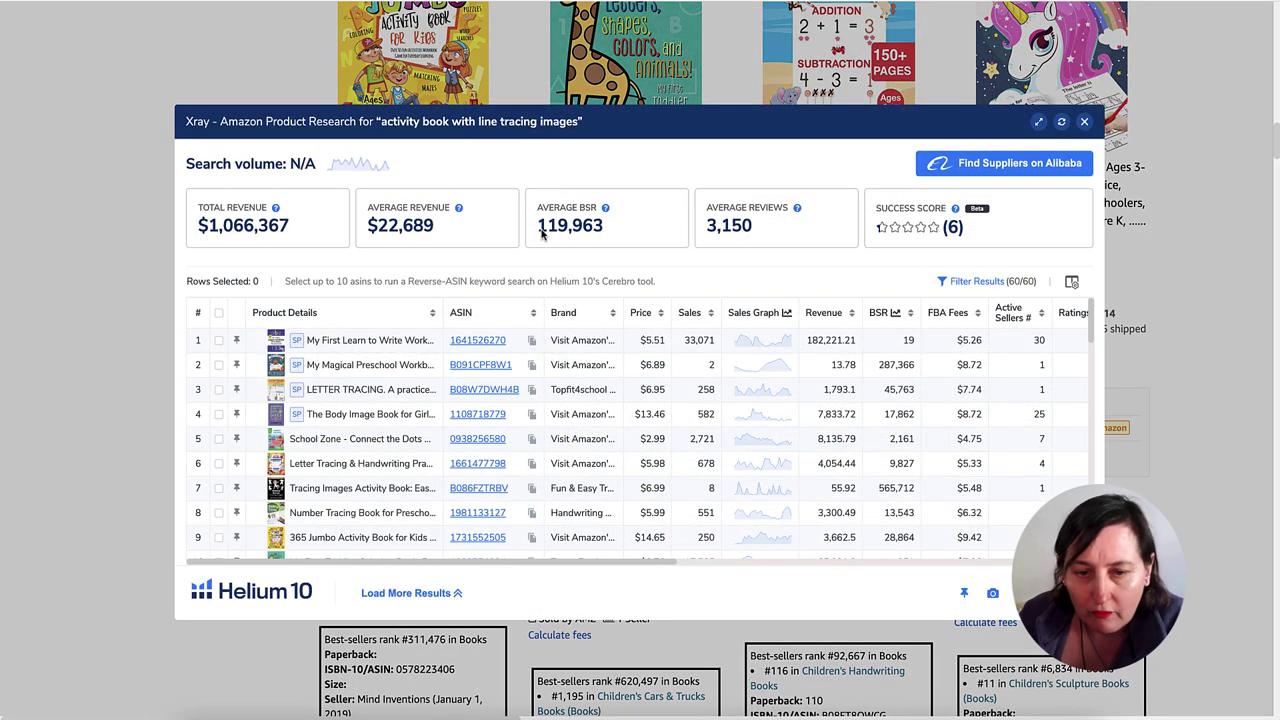
pyautogui.scroll(-10, 278, 229)
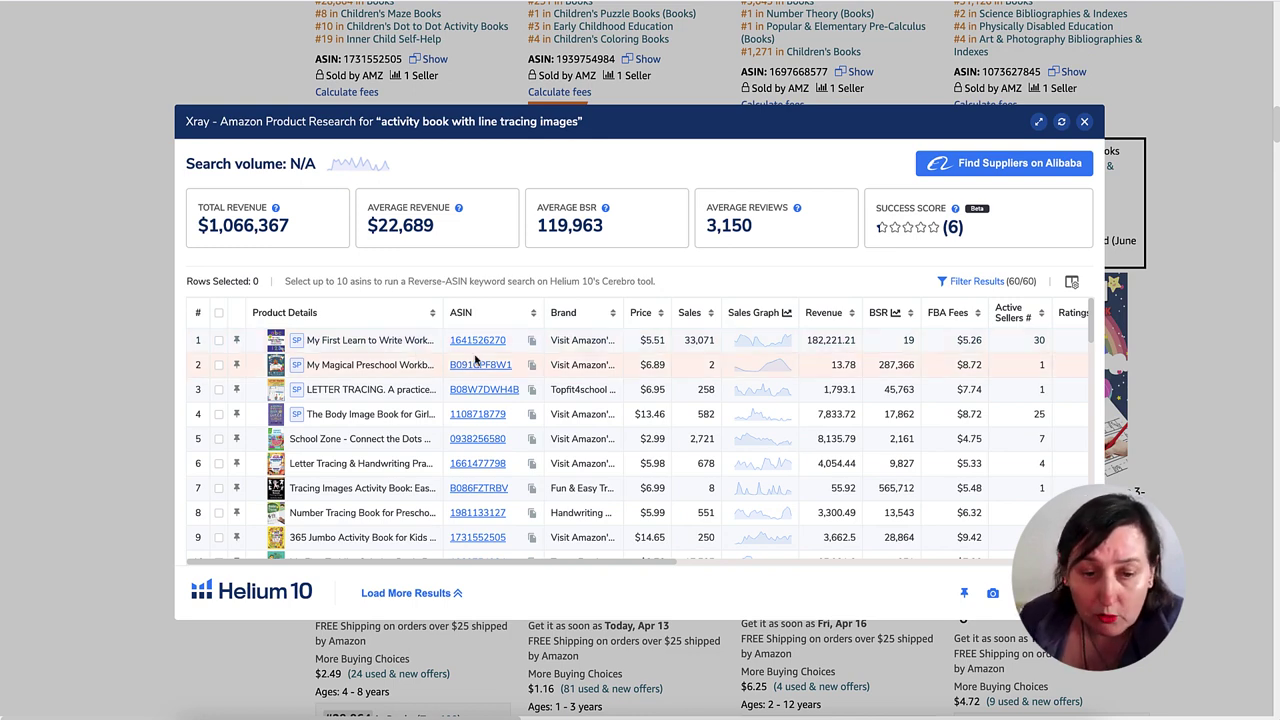
pyautogui.scroll(-1, 470, 358)
pyautogui.scroll(-1, 474, 362)
pyautogui.scroll(3, 474, 362)
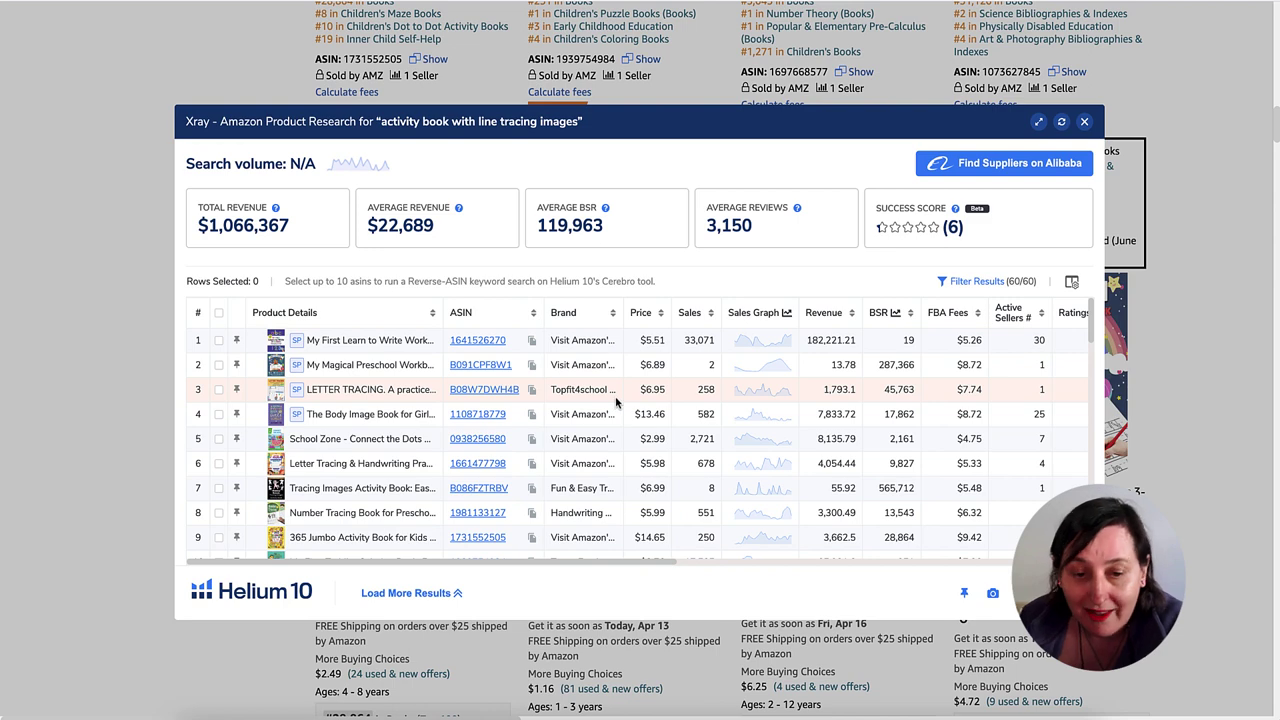
pyautogui.scroll(-1, 616, 402)
pyautogui.scroll(1, 616, 402)
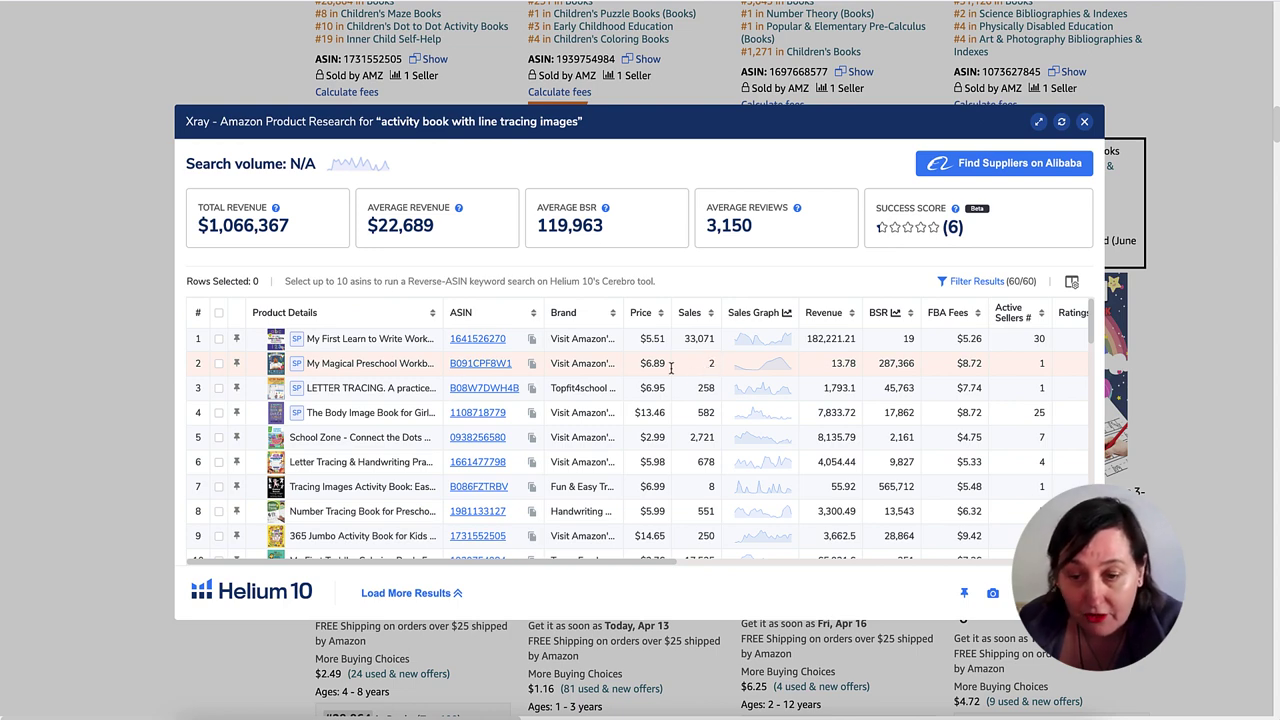
# Step: Tick row 9, the 365 Jumbo Activity Book, in the Xray table, then close the report
pyautogui.scroll(-3, 583, 374)
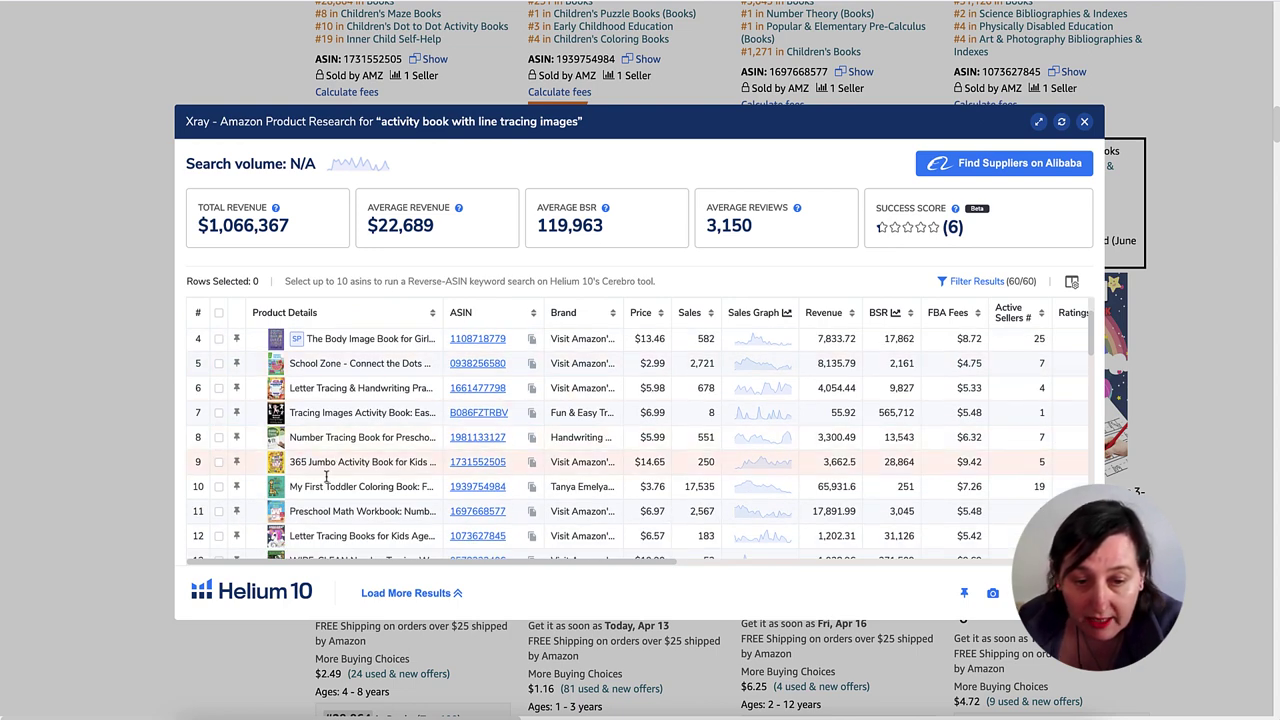
pyautogui.scroll(-2, 325, 487)
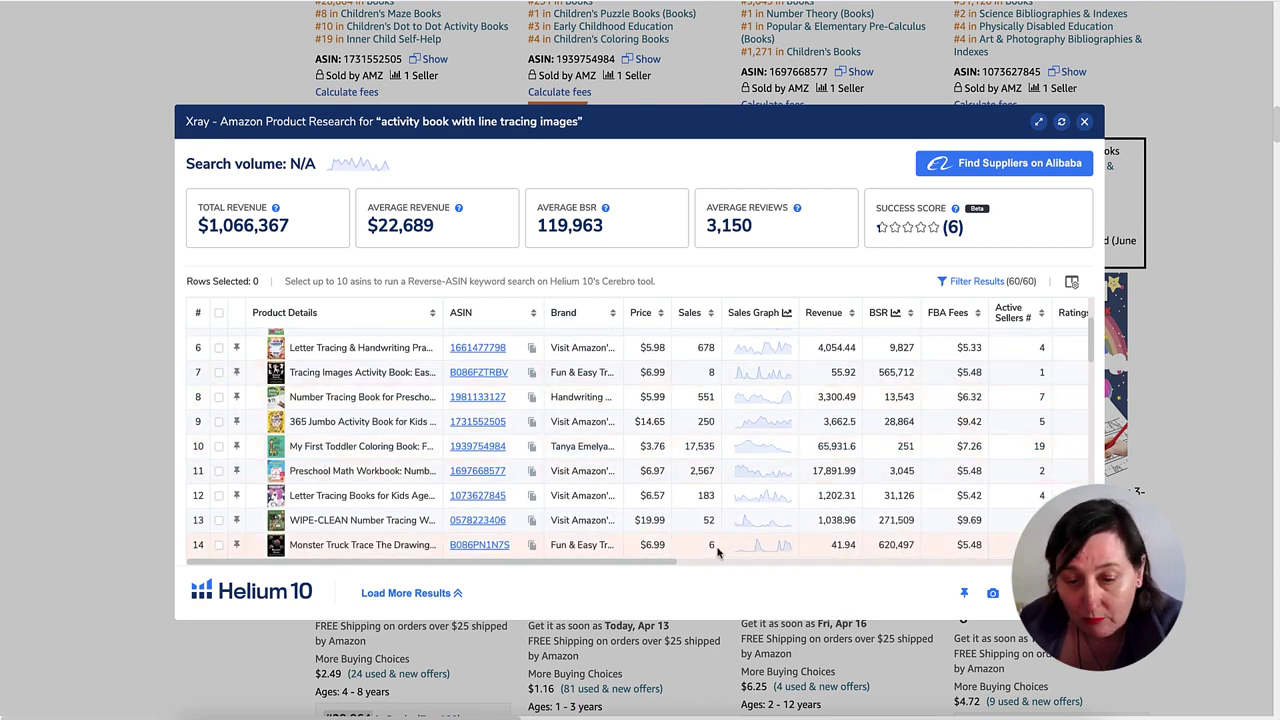
pyautogui.scroll(-12, 332, 401)
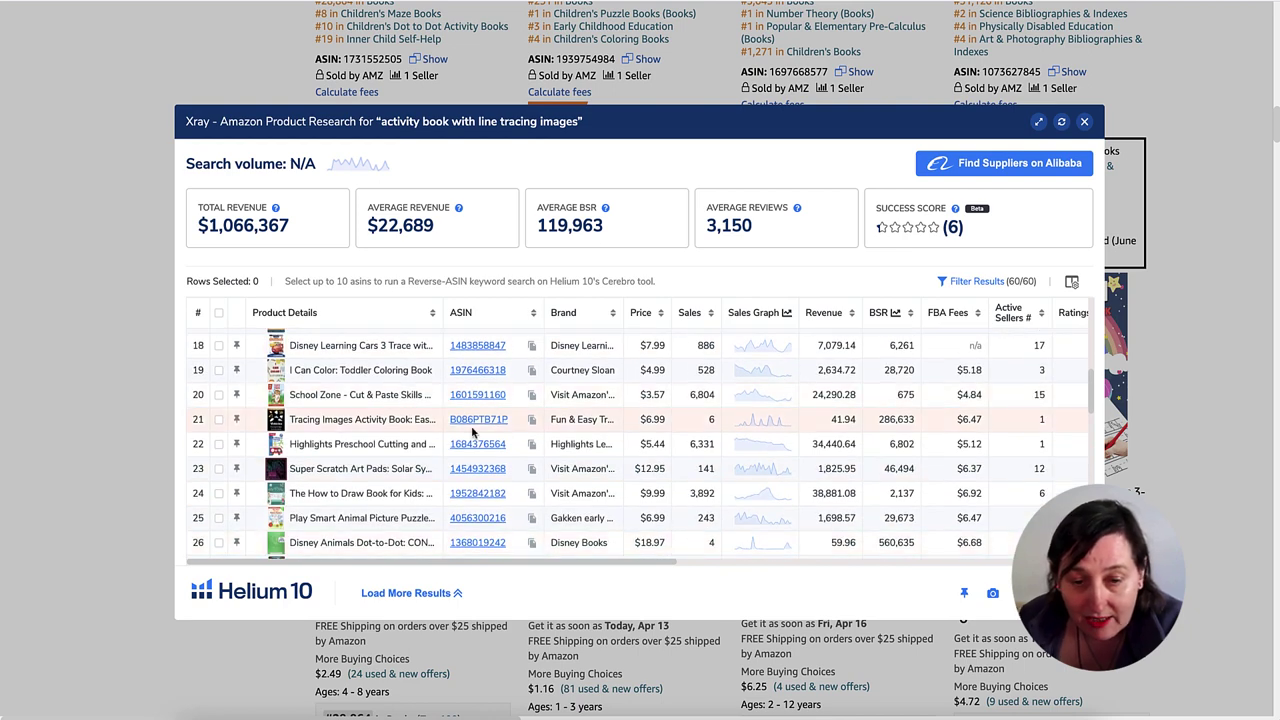
pyautogui.scroll(-4, 313, 485)
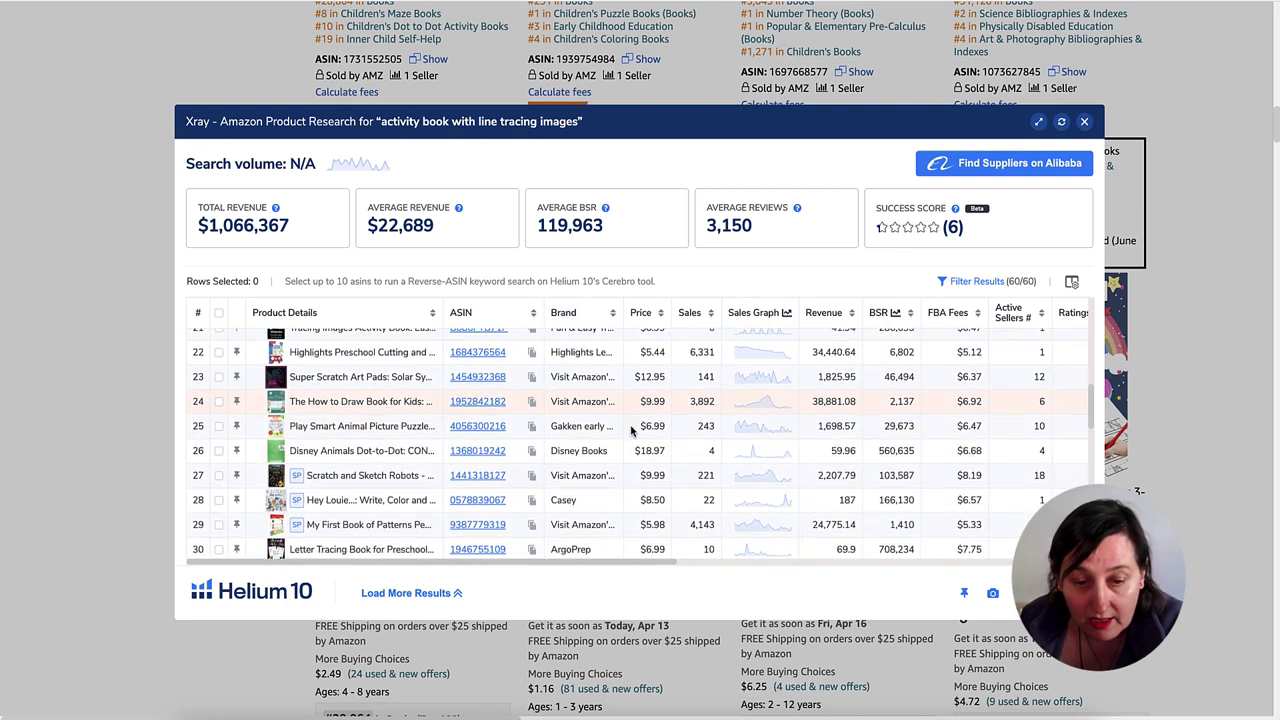
pyautogui.scroll(-4, 346, 485)
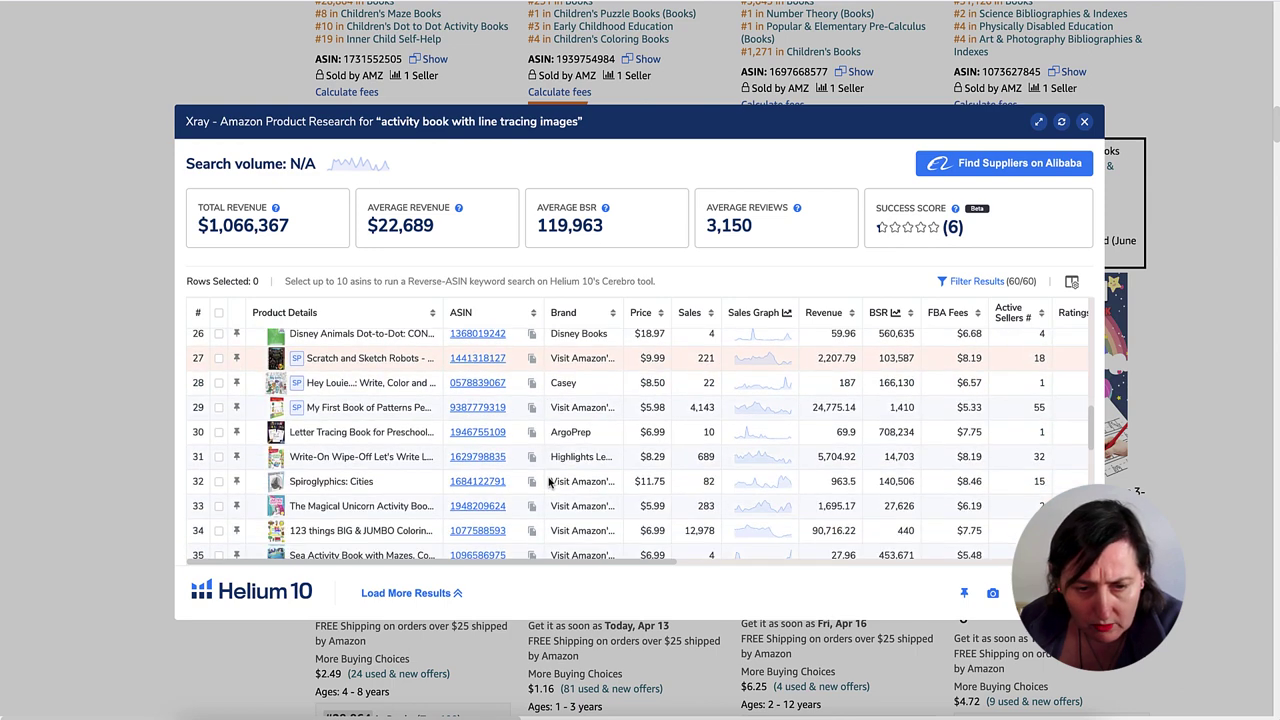
pyautogui.scroll(-15, 340, 432)
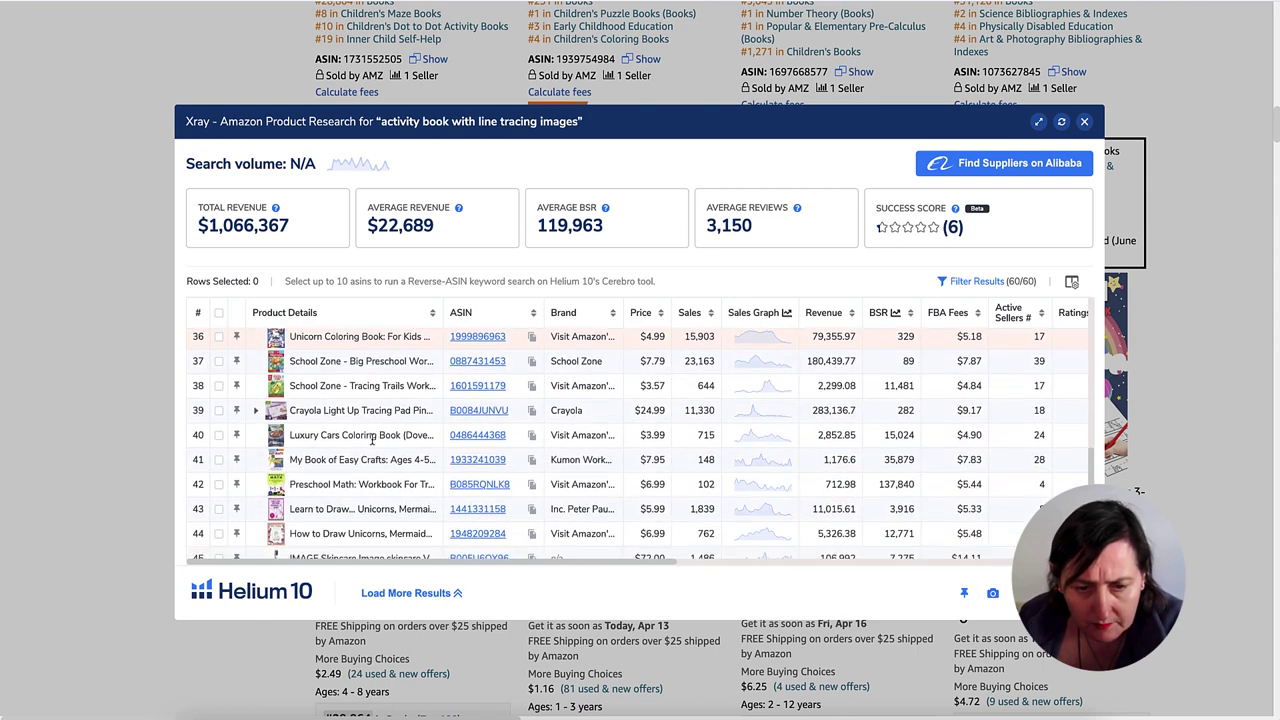
pyautogui.scroll(-8, 372, 440)
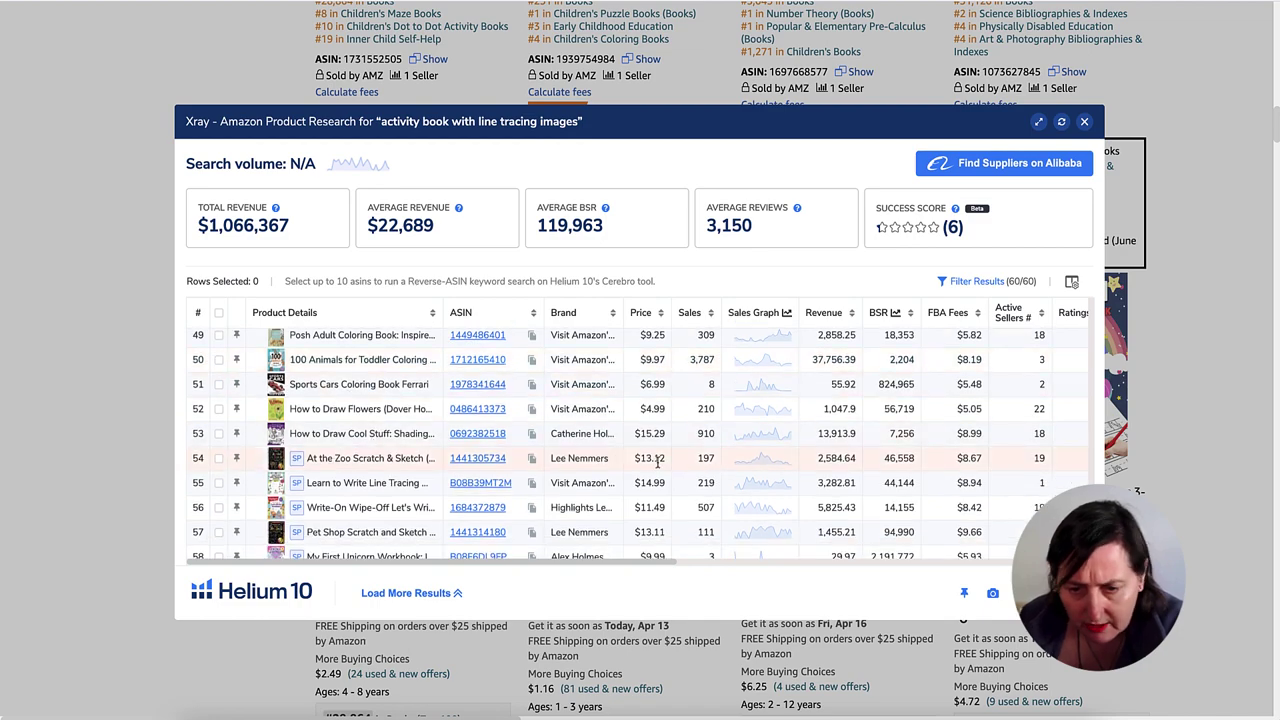
pyautogui.scroll(-2, 657, 462)
pyautogui.scroll(-2, 700, 475)
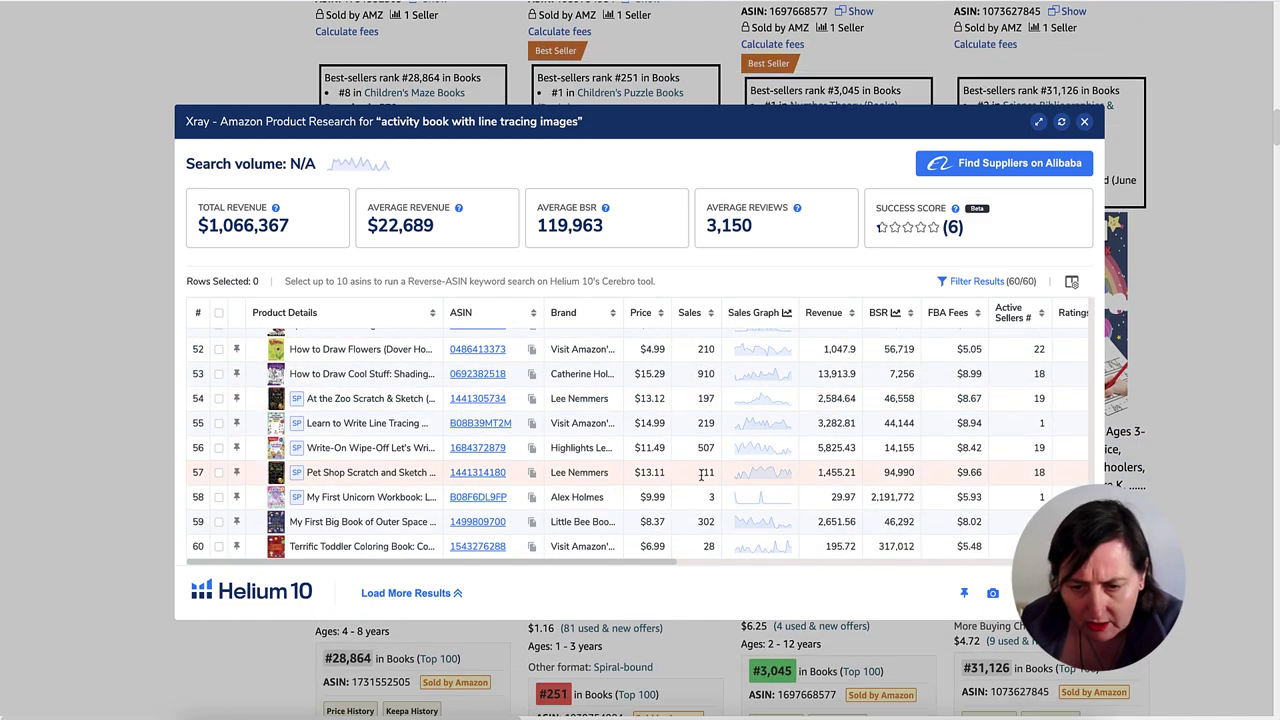
pyautogui.scroll(10, 700, 475)
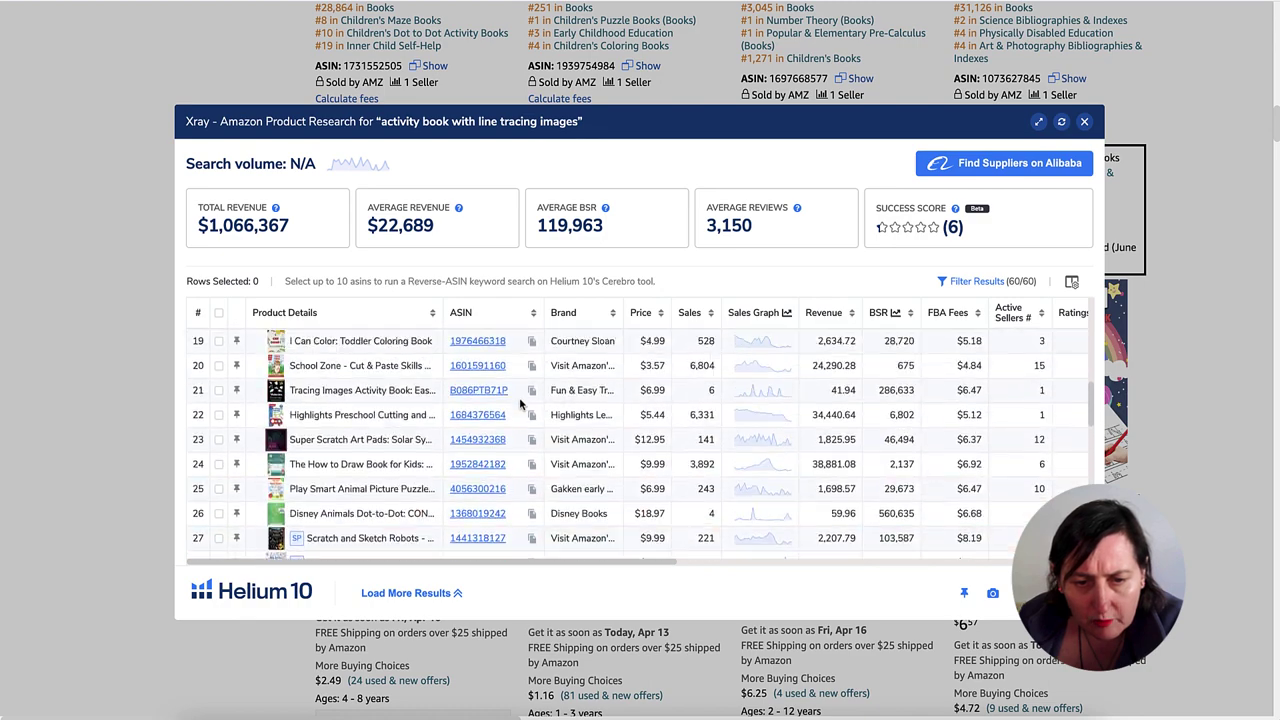
pyautogui.scroll(5, 520, 403)
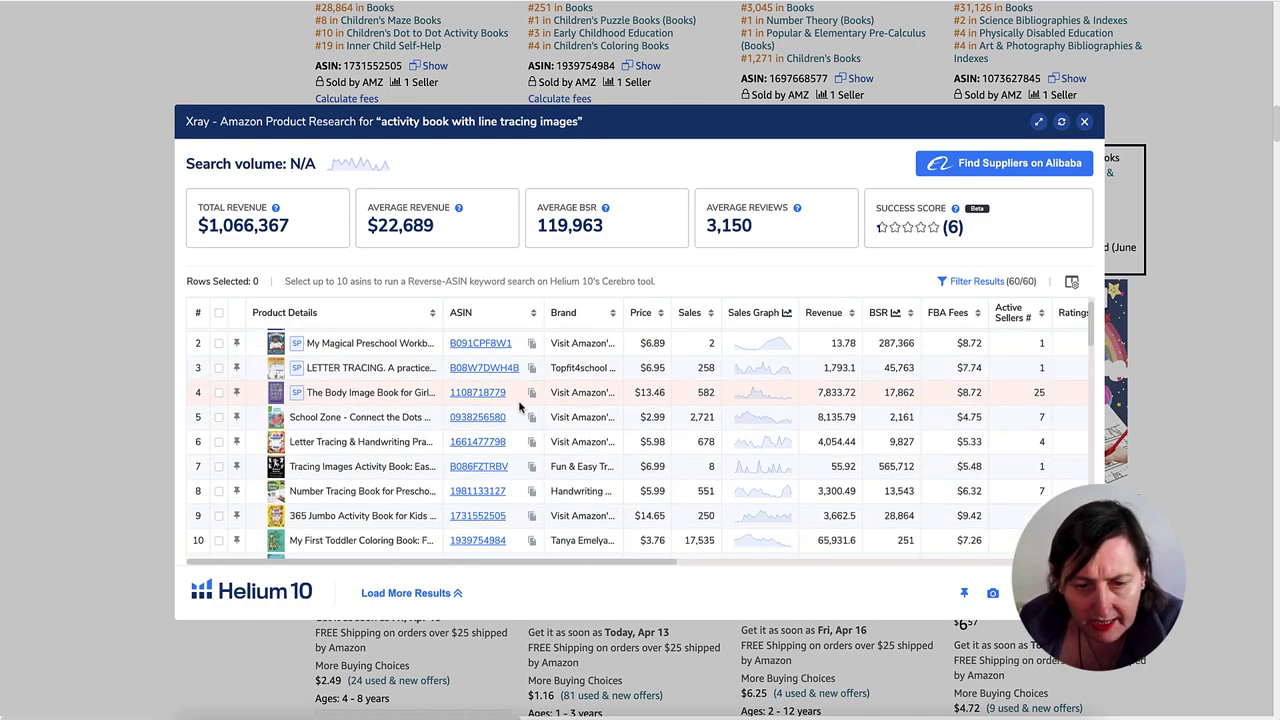
pyautogui.scroll(-1, 450, 430)
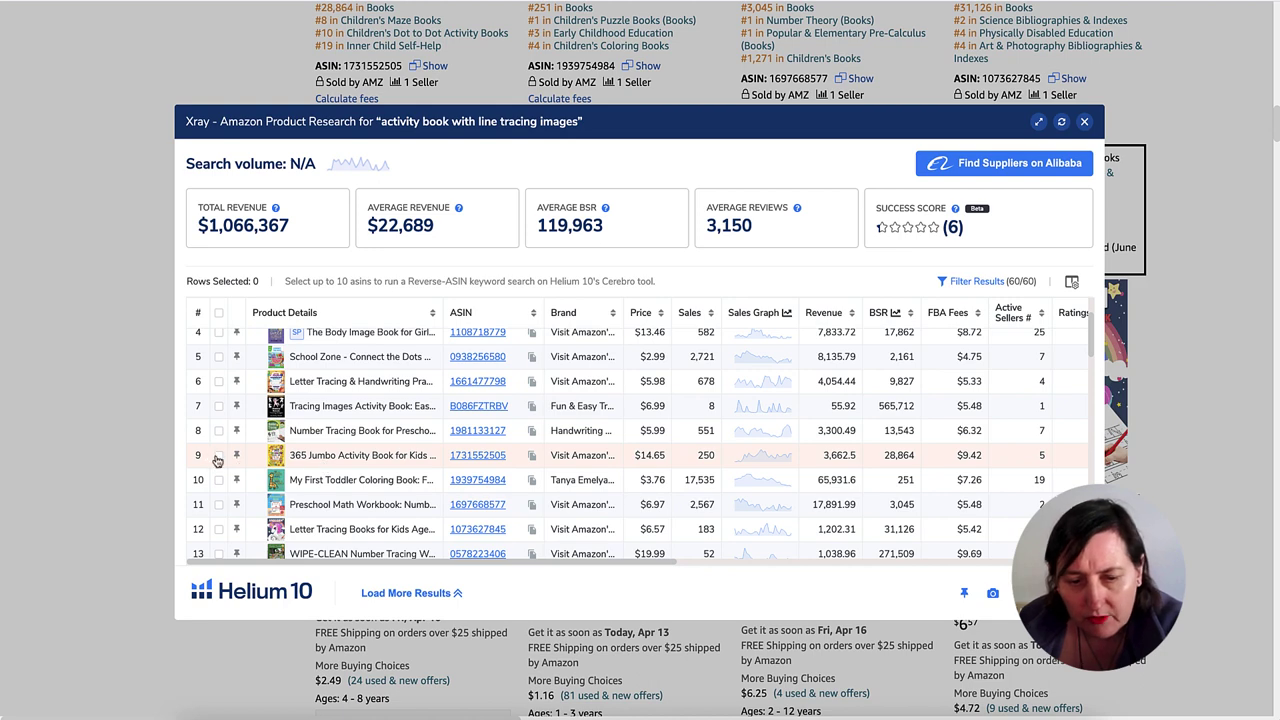
pyautogui.click(392, 466)
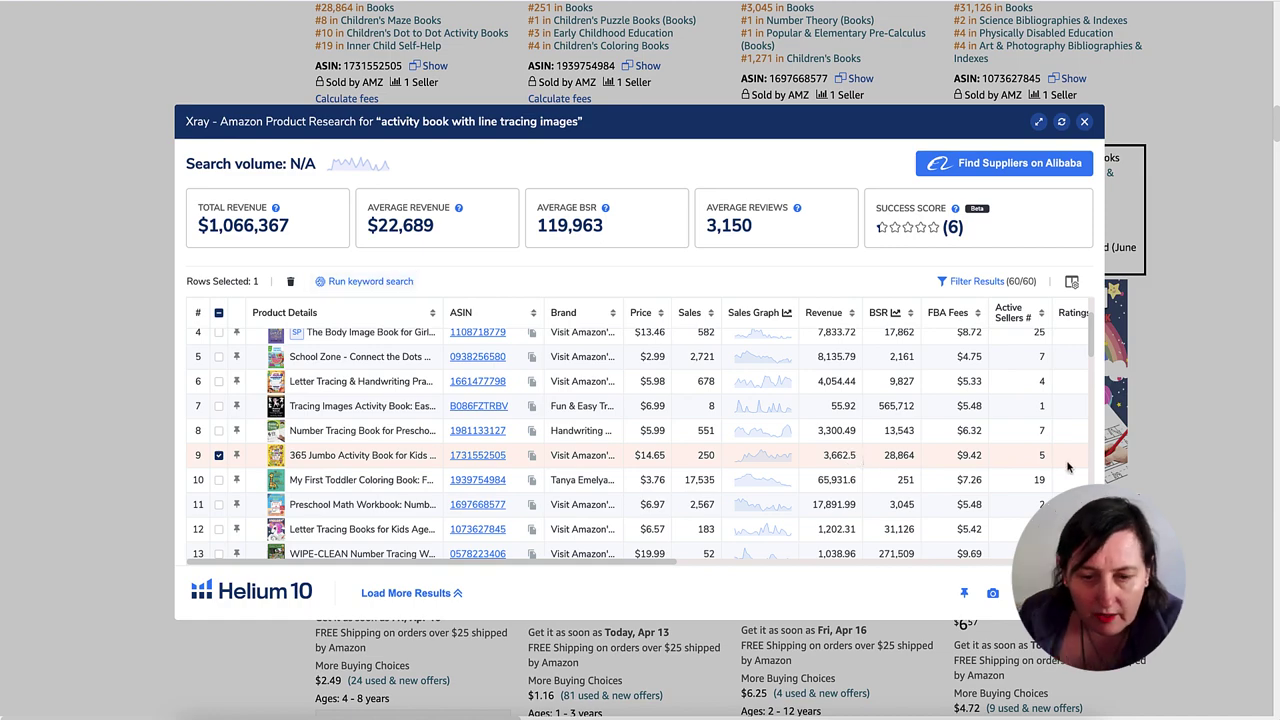
pyautogui.click(171, 157)
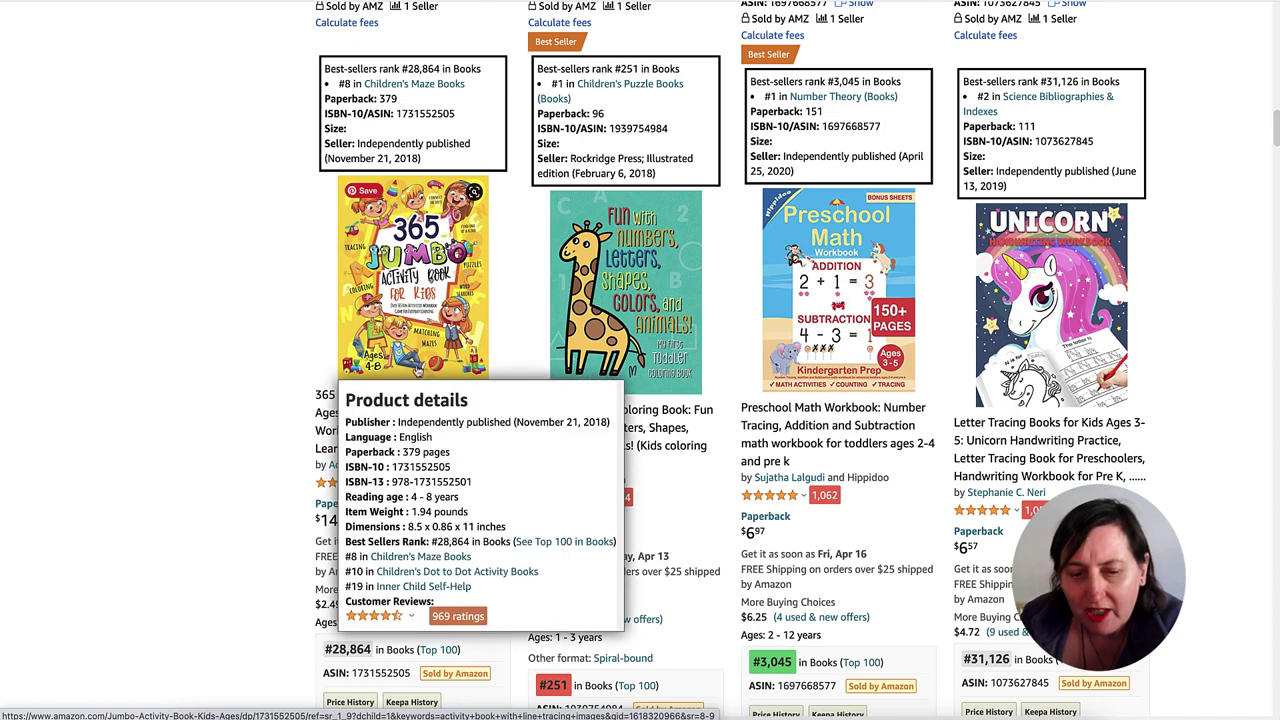
# Step: Scroll the Amazon book listings, then move on to Etsy's 'early learning tracing images' results
pyautogui.scroll(-2, 358, 333)
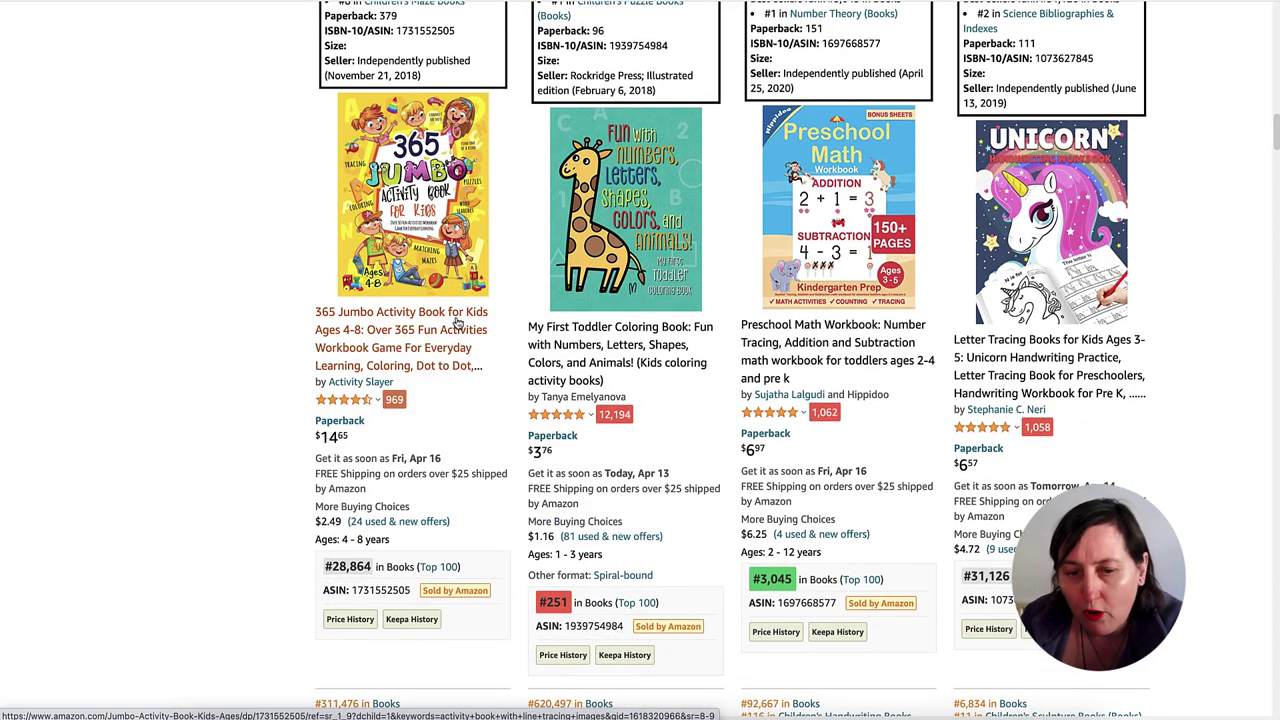
pyautogui.scroll(-2, 457, 322)
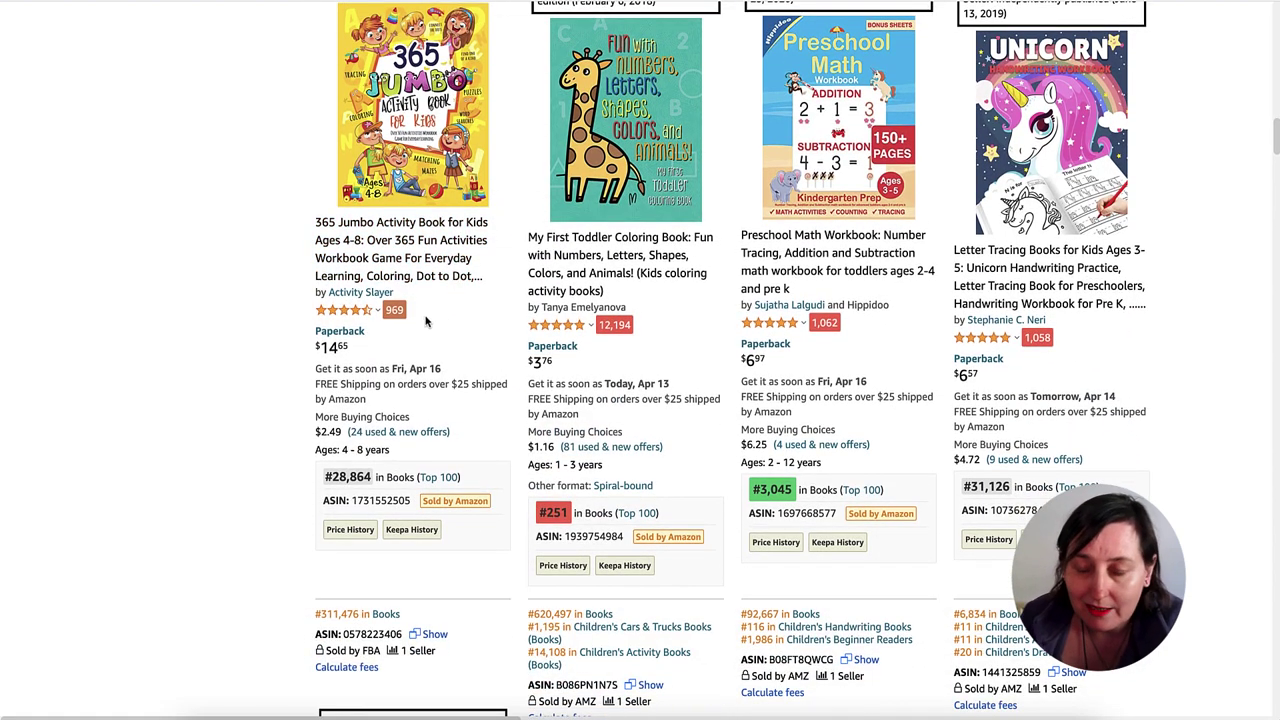
pyautogui.scroll(-1, 430, 215)
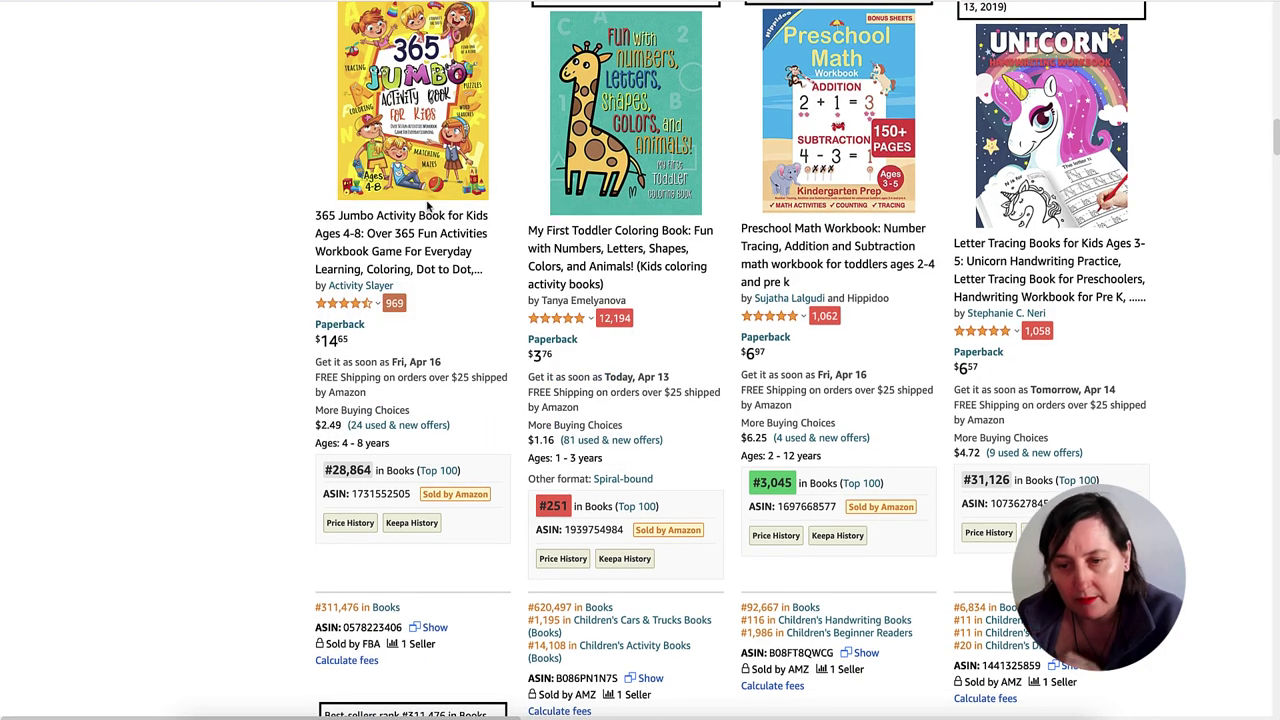
pyautogui.moveTo(450, 202)
pyautogui.scroll(2, 452, 190)
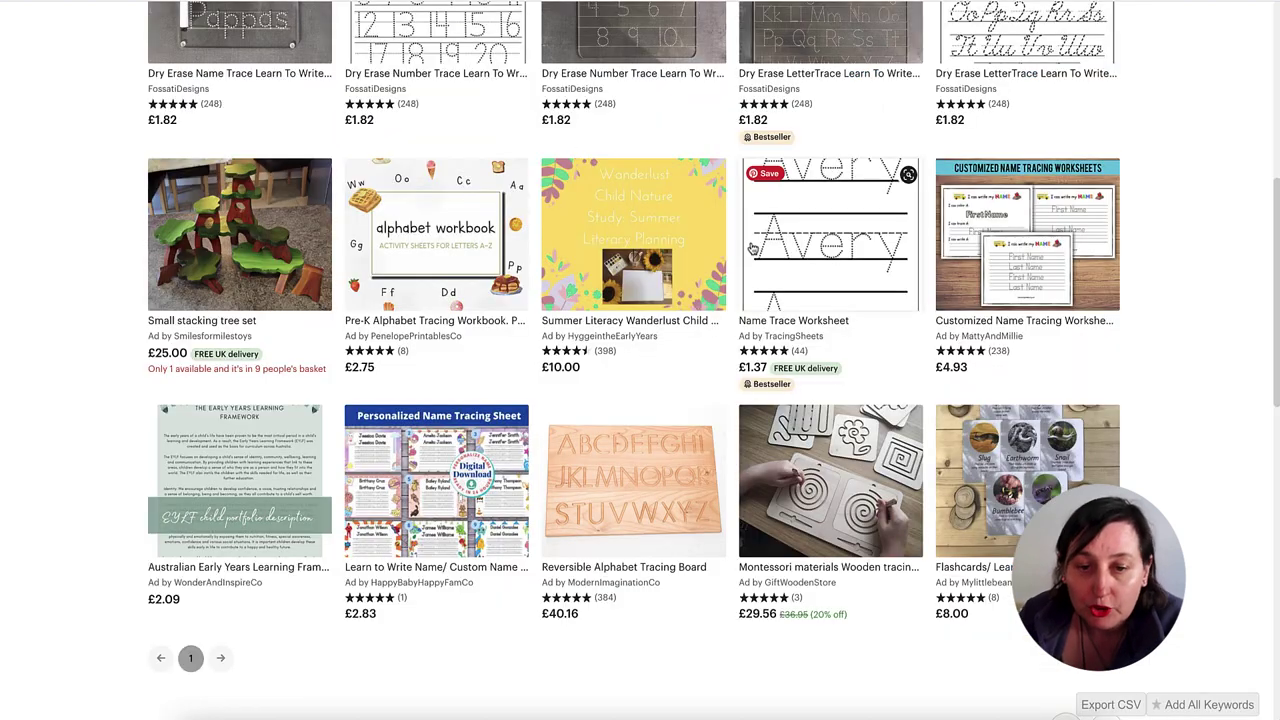
pyautogui.scroll(2, 752, 247)
pyautogui.scroll(4, 752, 247)
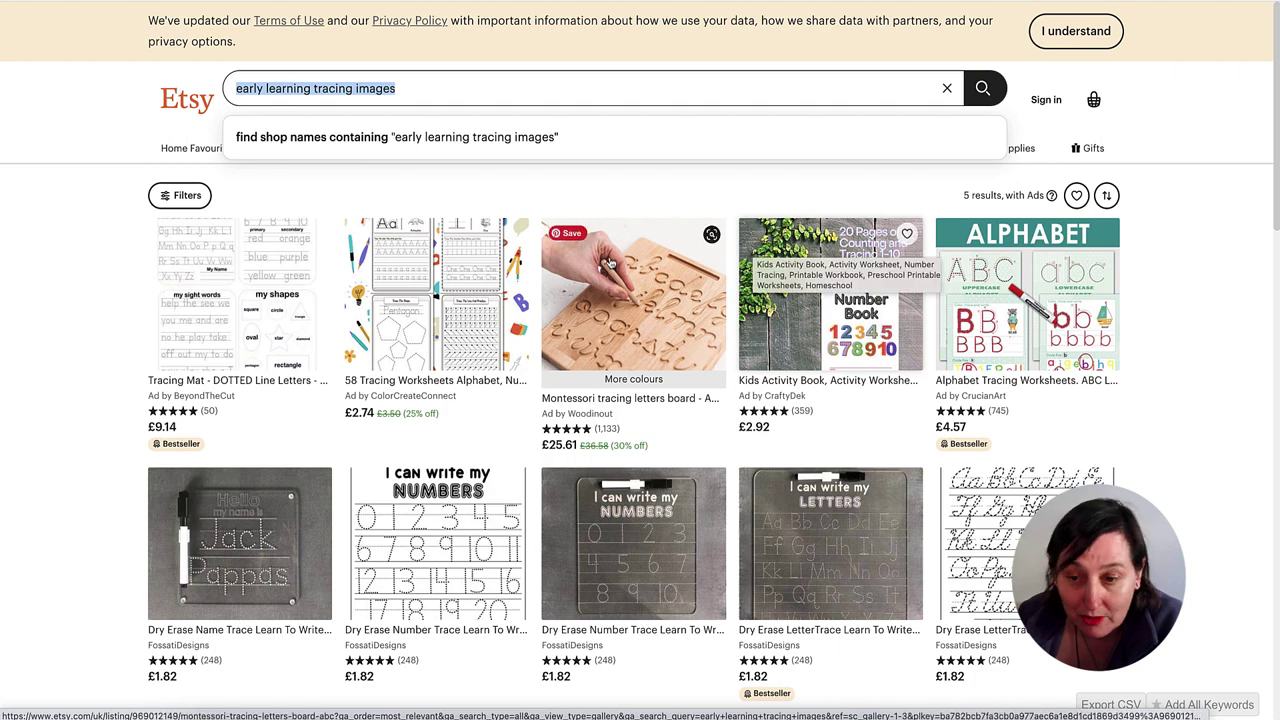
# Step: Browse TpT and Creative Fabrica, ending on Creative Market's 10 'early learning tracing fonts' results
pyautogui.scroll(-1, 630, 290)
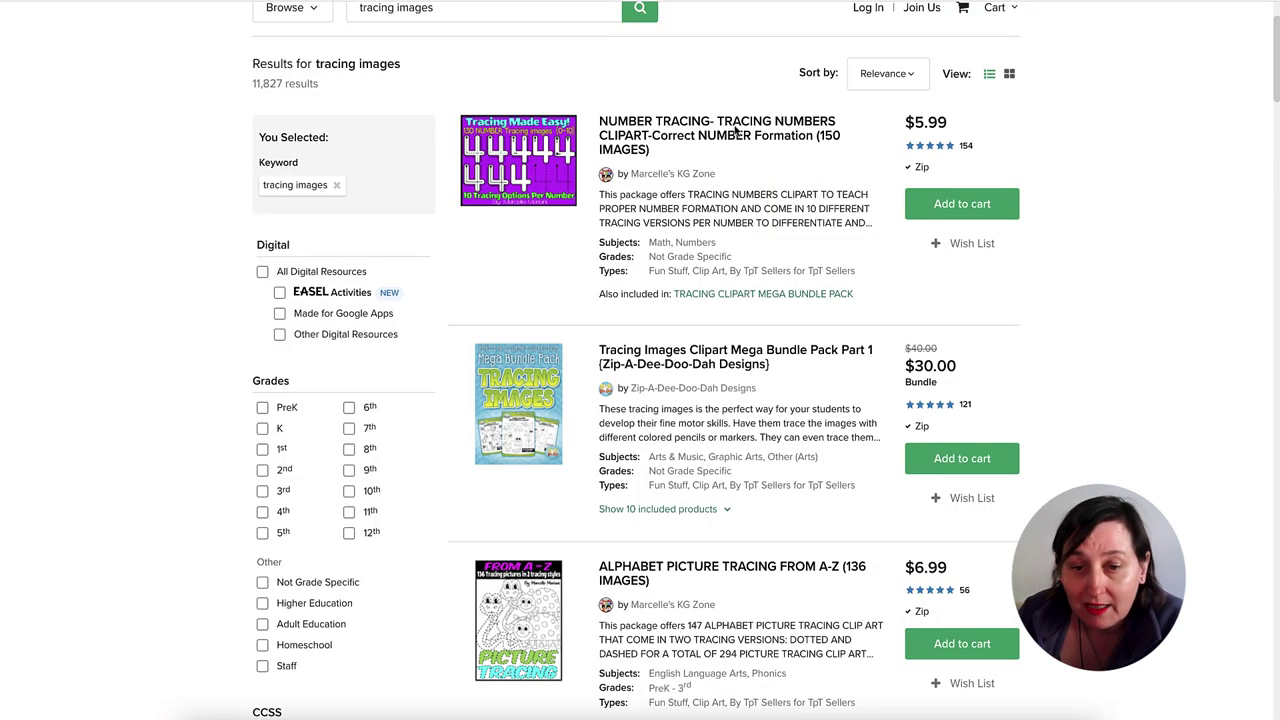
pyautogui.scroll(2, 755, 190)
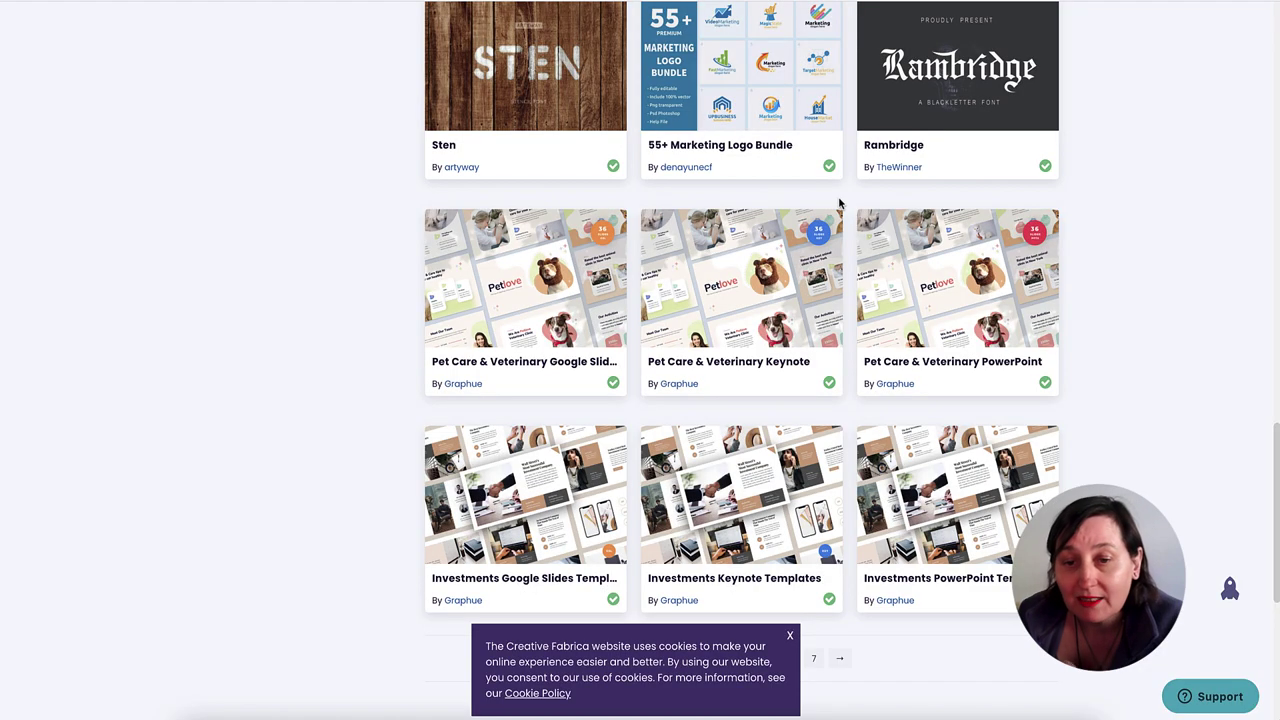
pyautogui.scroll(5, 957, 200)
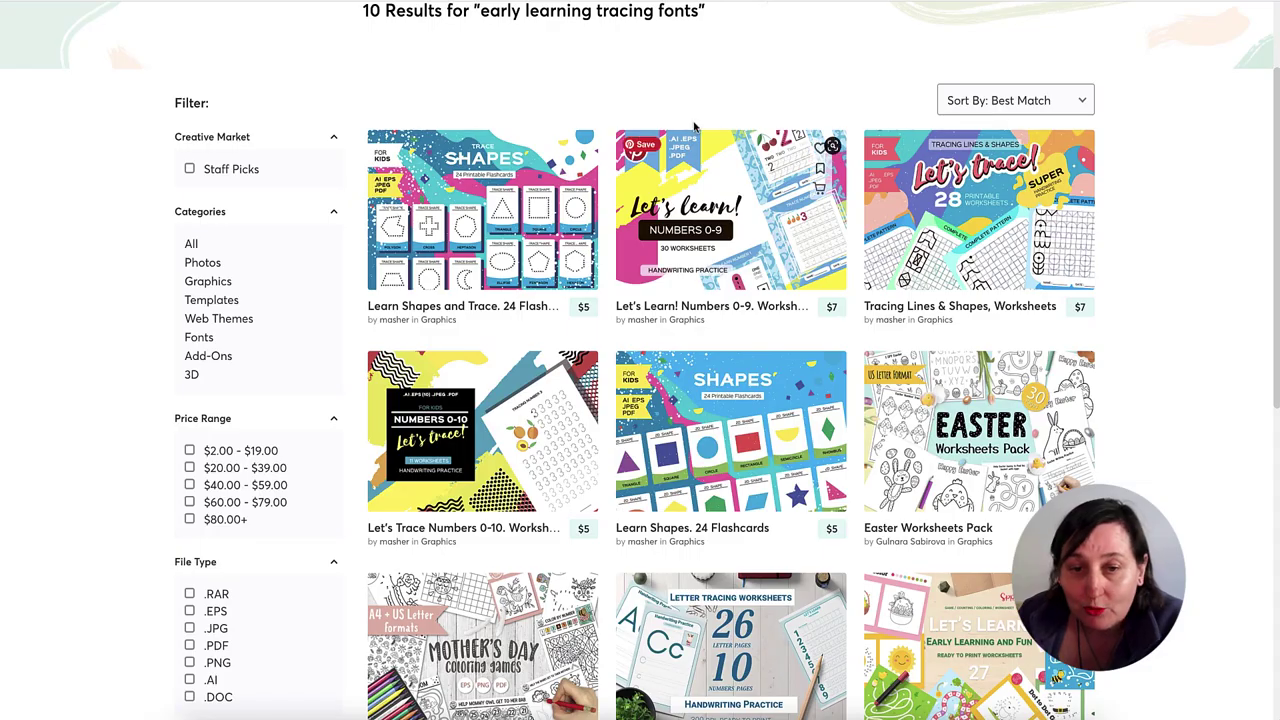
pyautogui.scroll(2, 729, 125)
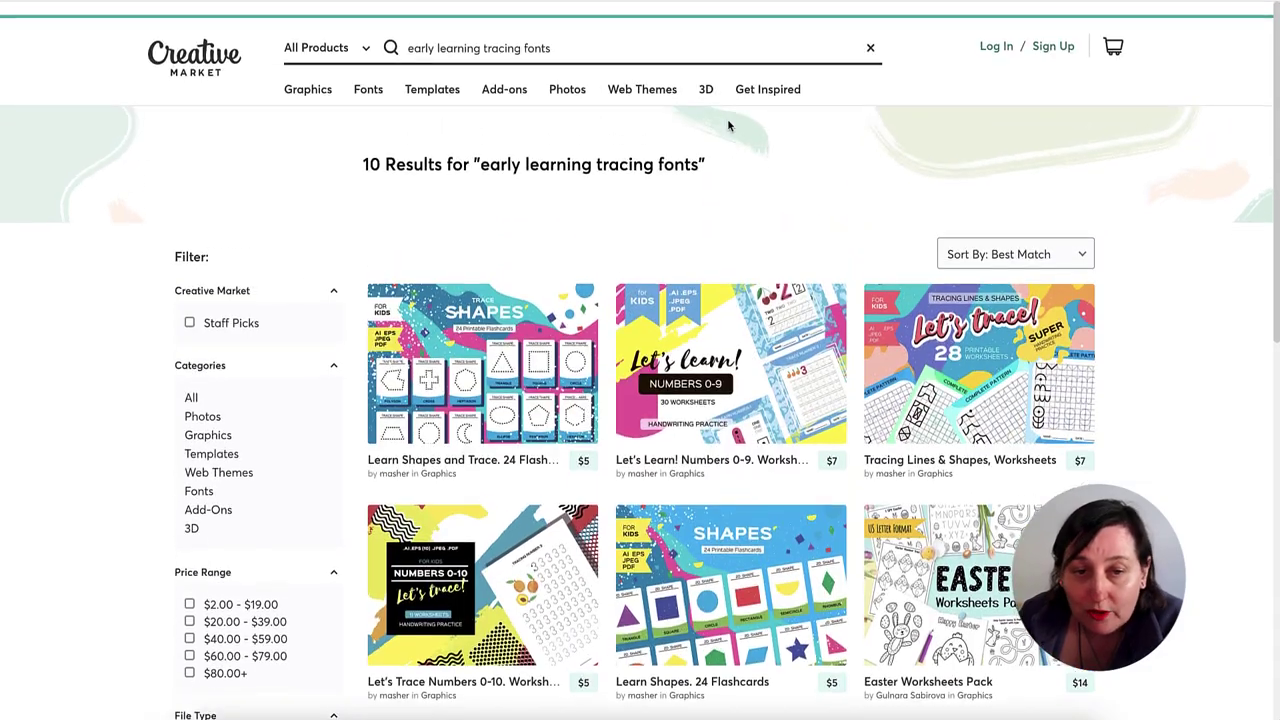
pyautogui.scroll(-3, 728, 126)
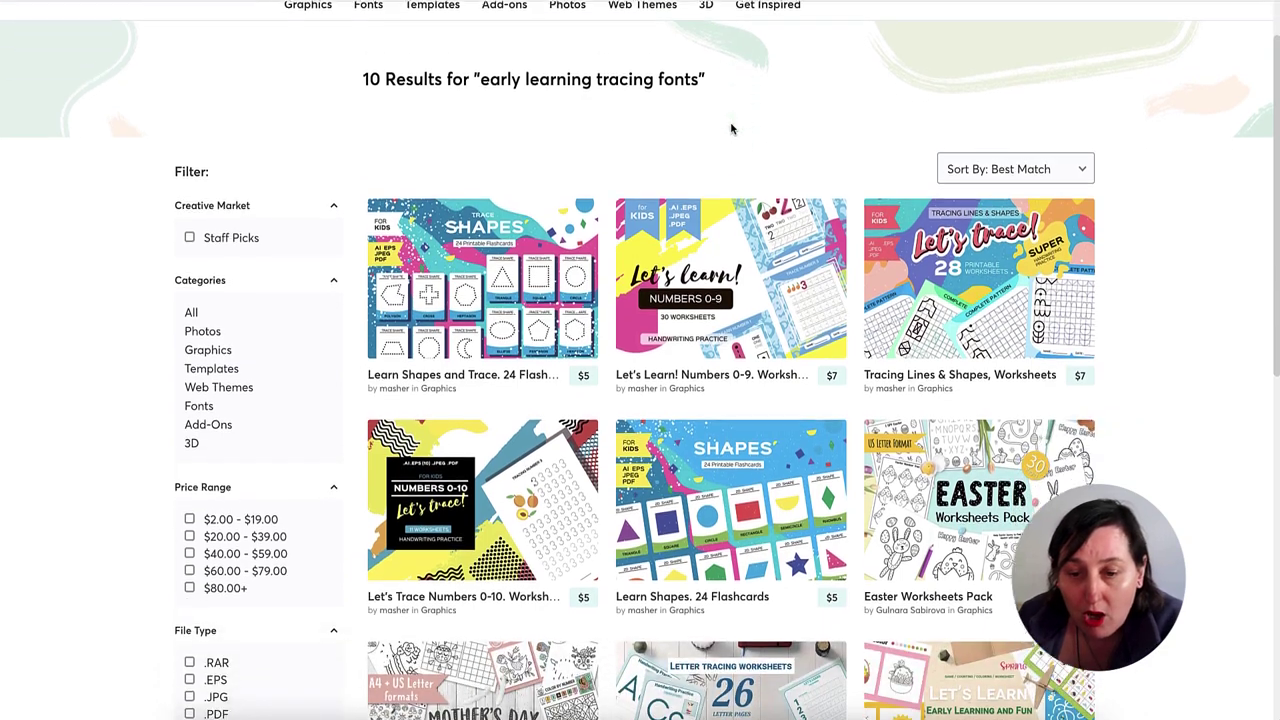
pyautogui.scroll(-1, 730, 127)
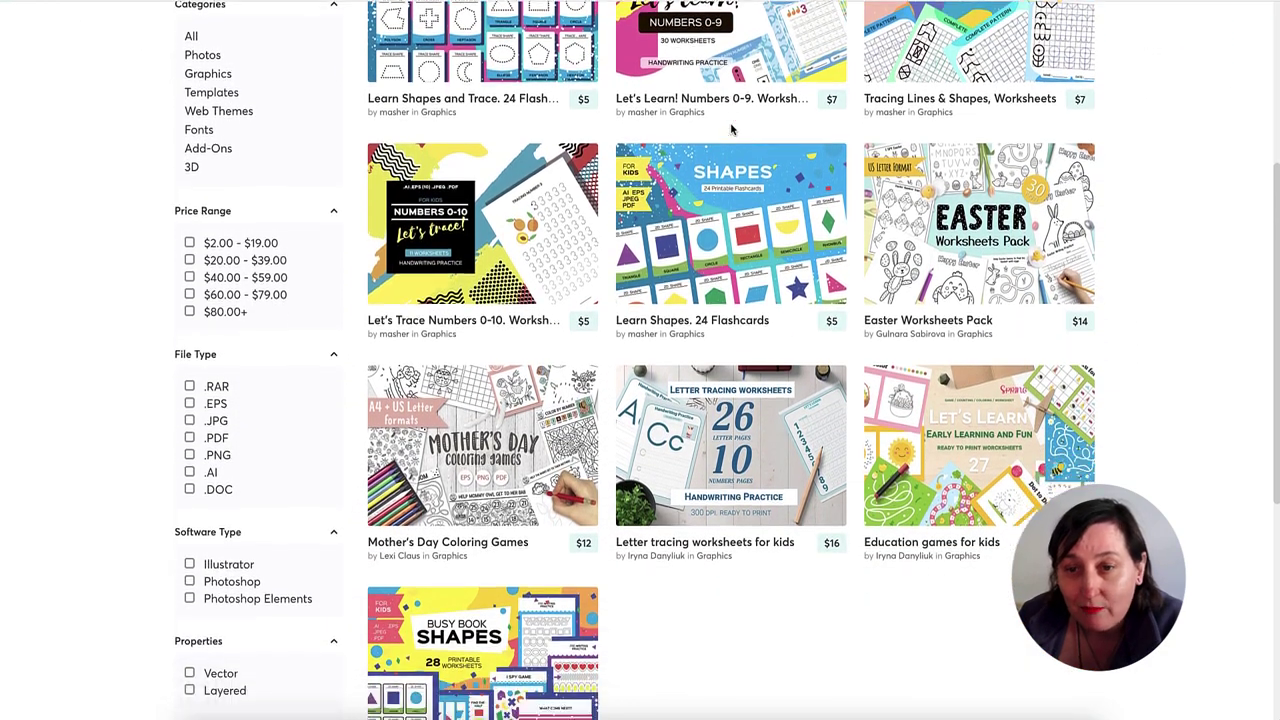
pyautogui.scroll(4, 728, 126)
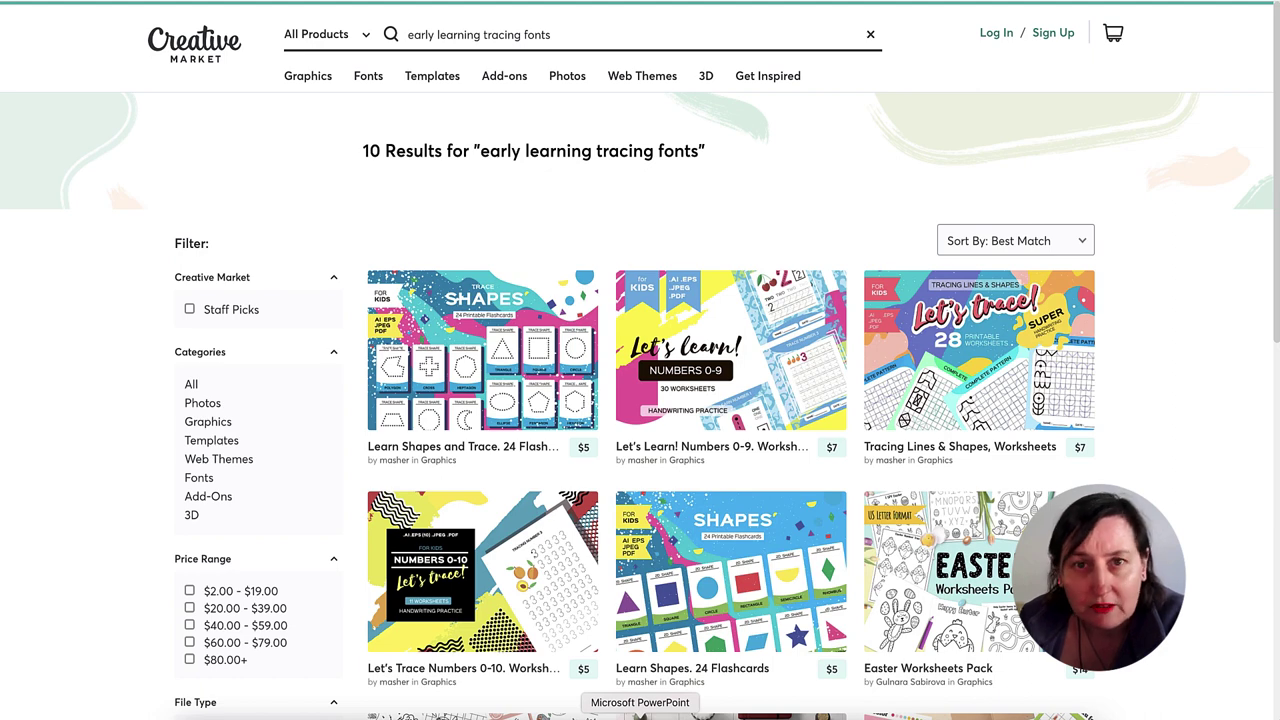
# Step: Switch to PowerPoint's 'bear' presentation and set the insertion point below slide 1
pyautogui.click(640, 714)
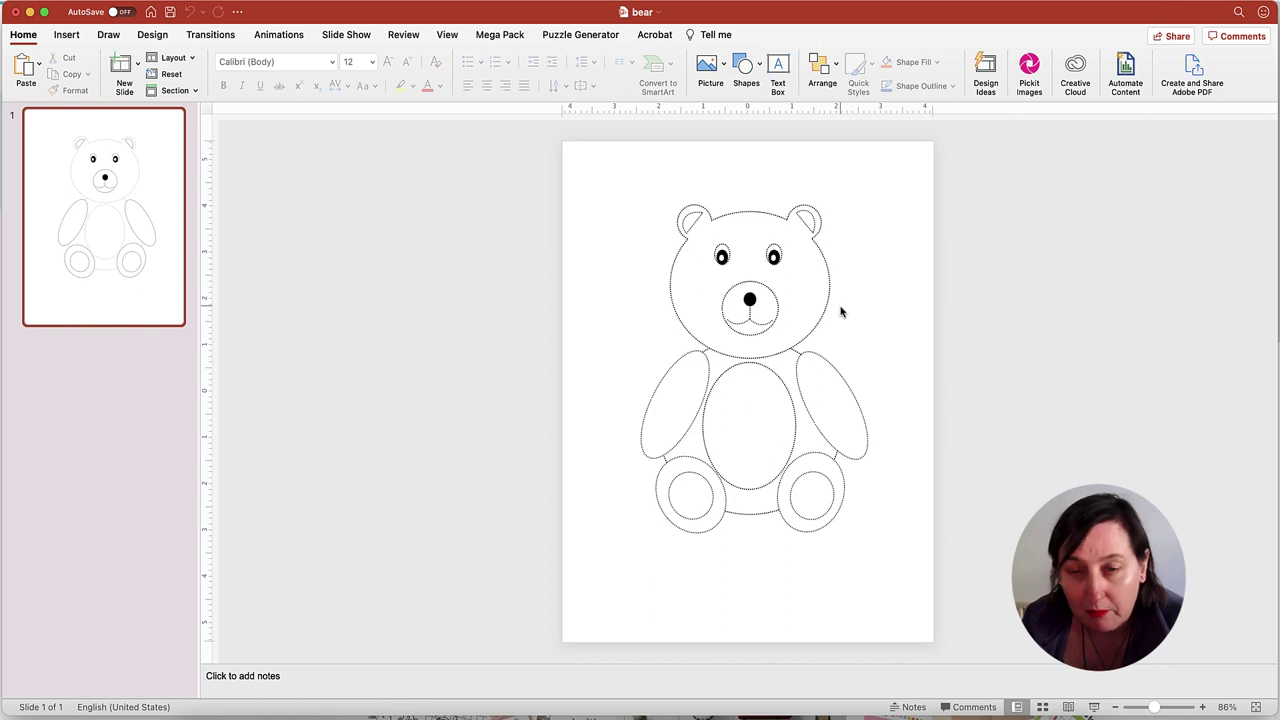
pyautogui.click(95, 343)
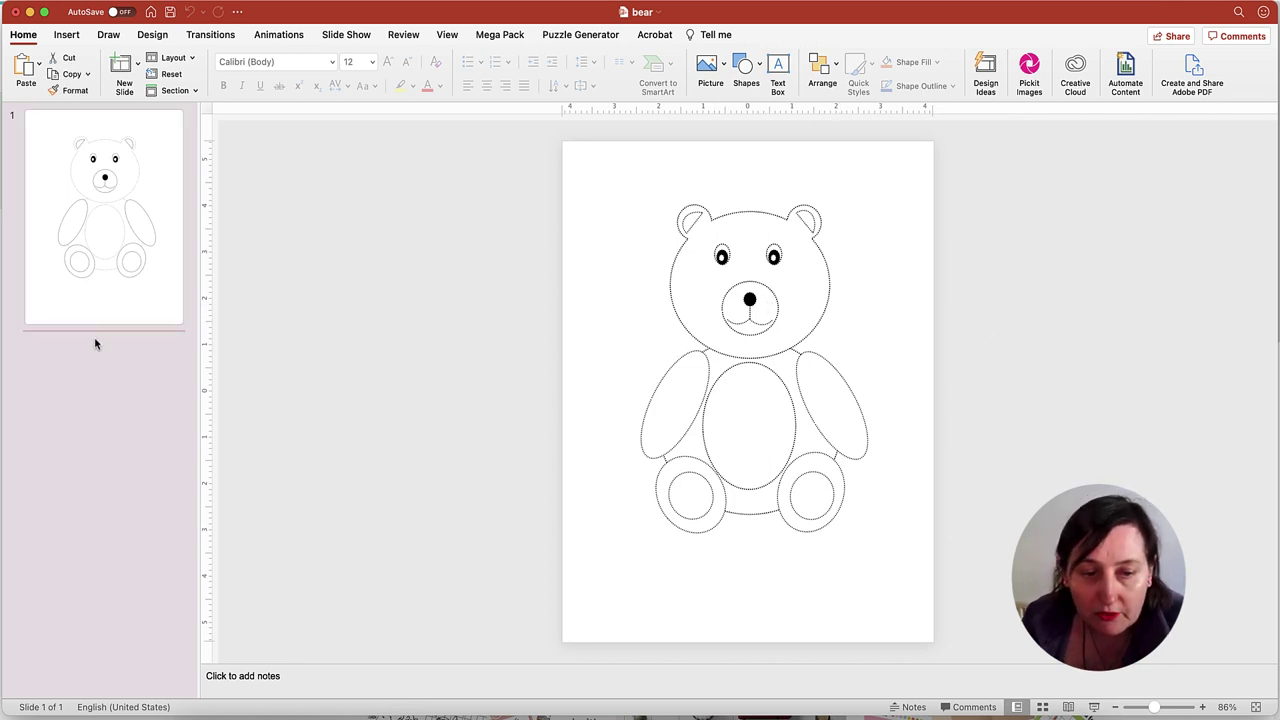
# Step: Add a blank second slide and draw a circle near its top
pyautogui.click(139, 64)
pyautogui.click(211, 135)
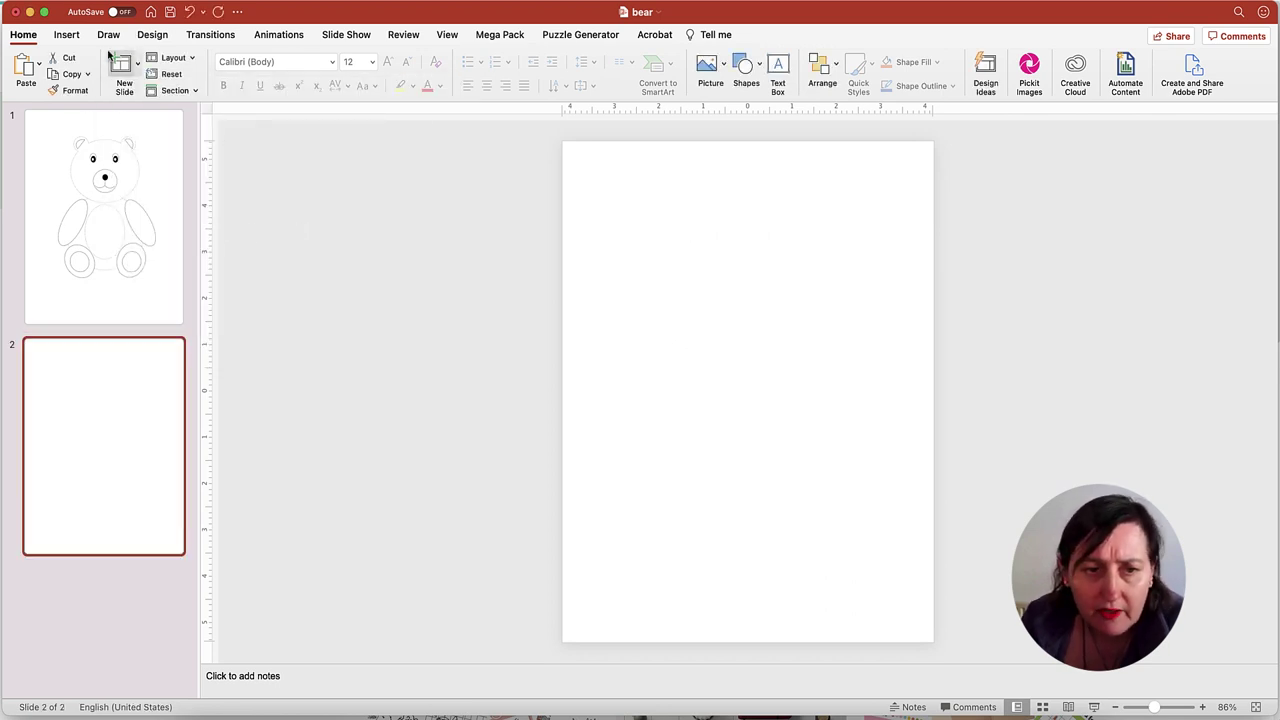
pyautogui.click(66, 34)
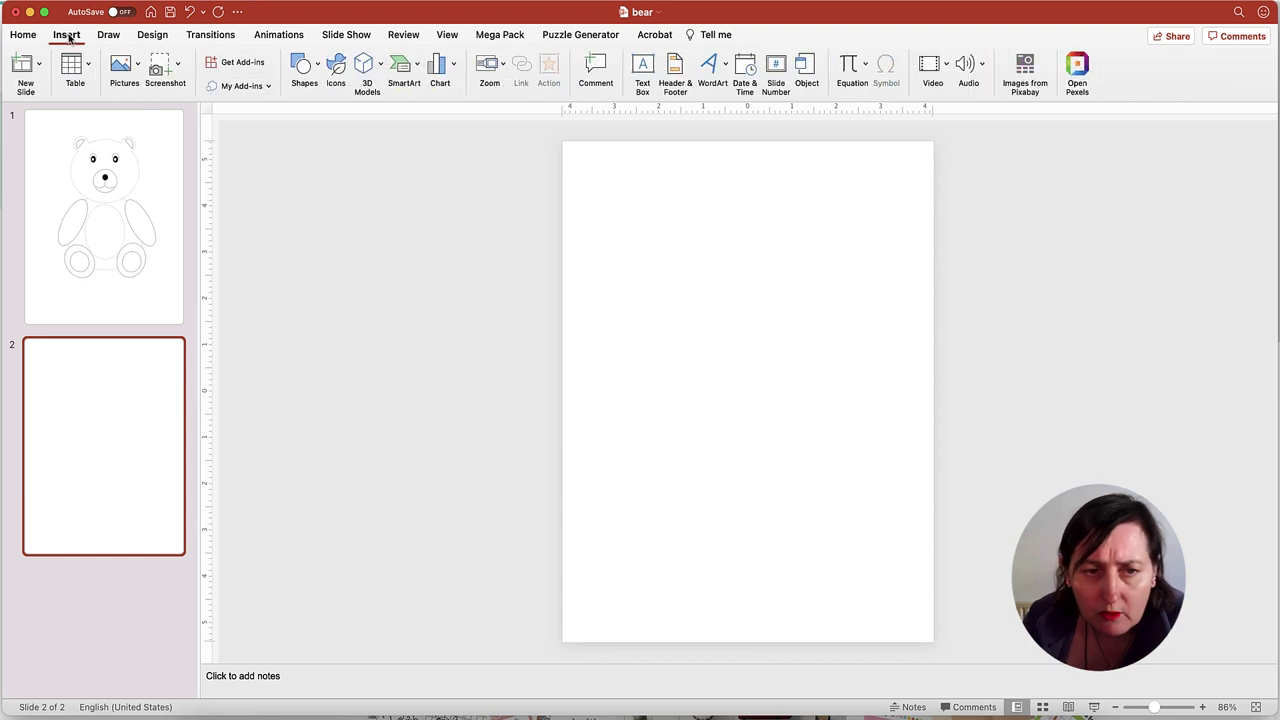
pyautogui.click(320, 67)
pyautogui.click(397, 110)
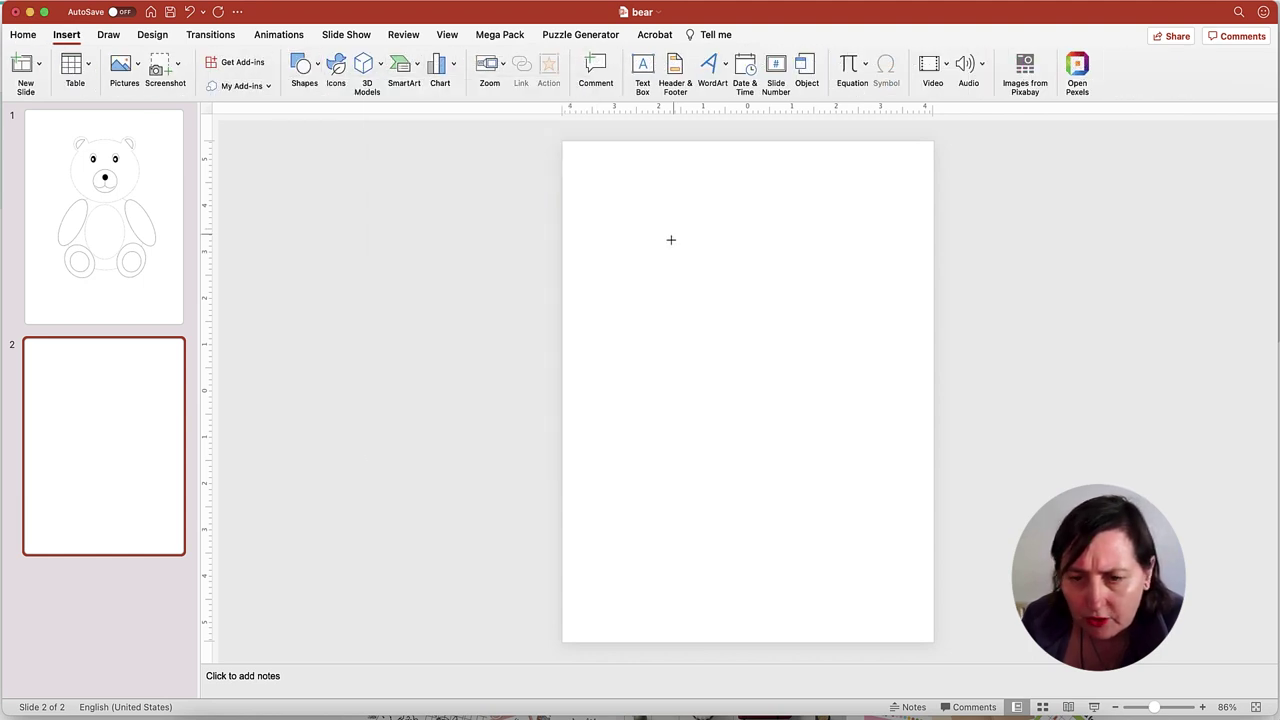
pyautogui.moveTo(702, 222); pyautogui.dragTo(852, 383)
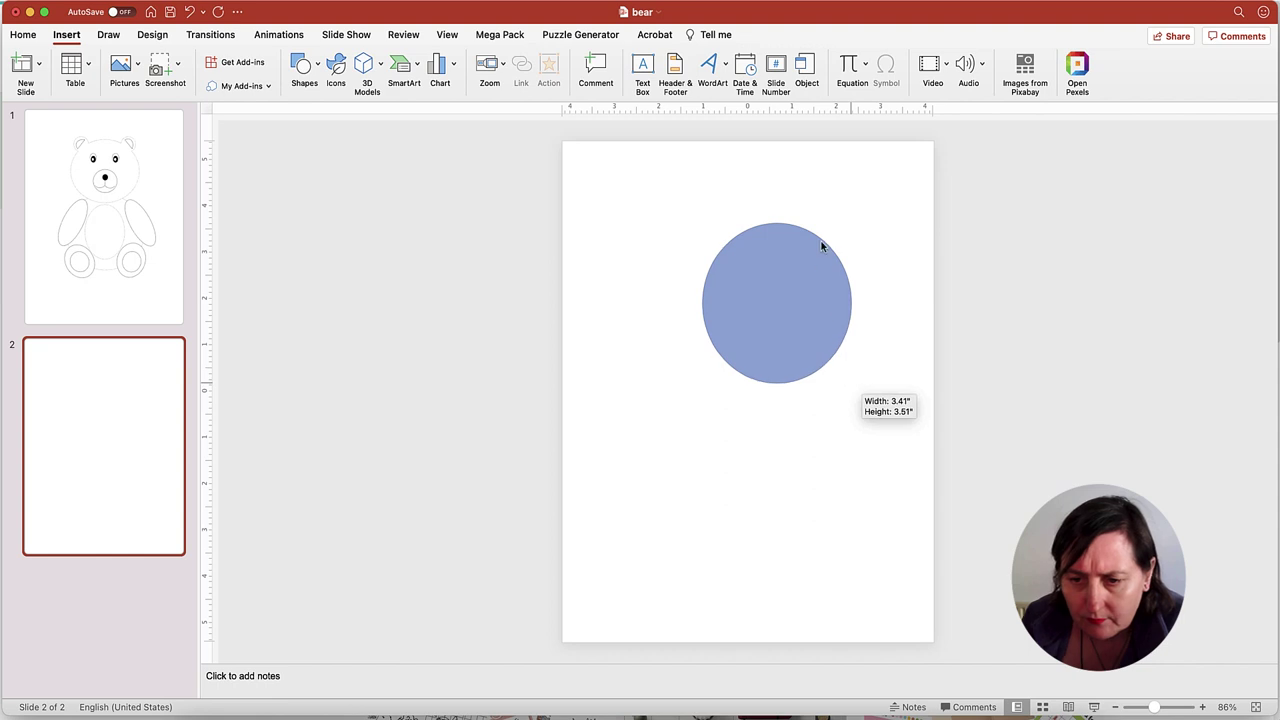
pyautogui.moveTo(820, 243); pyautogui.dragTo(777, 245)
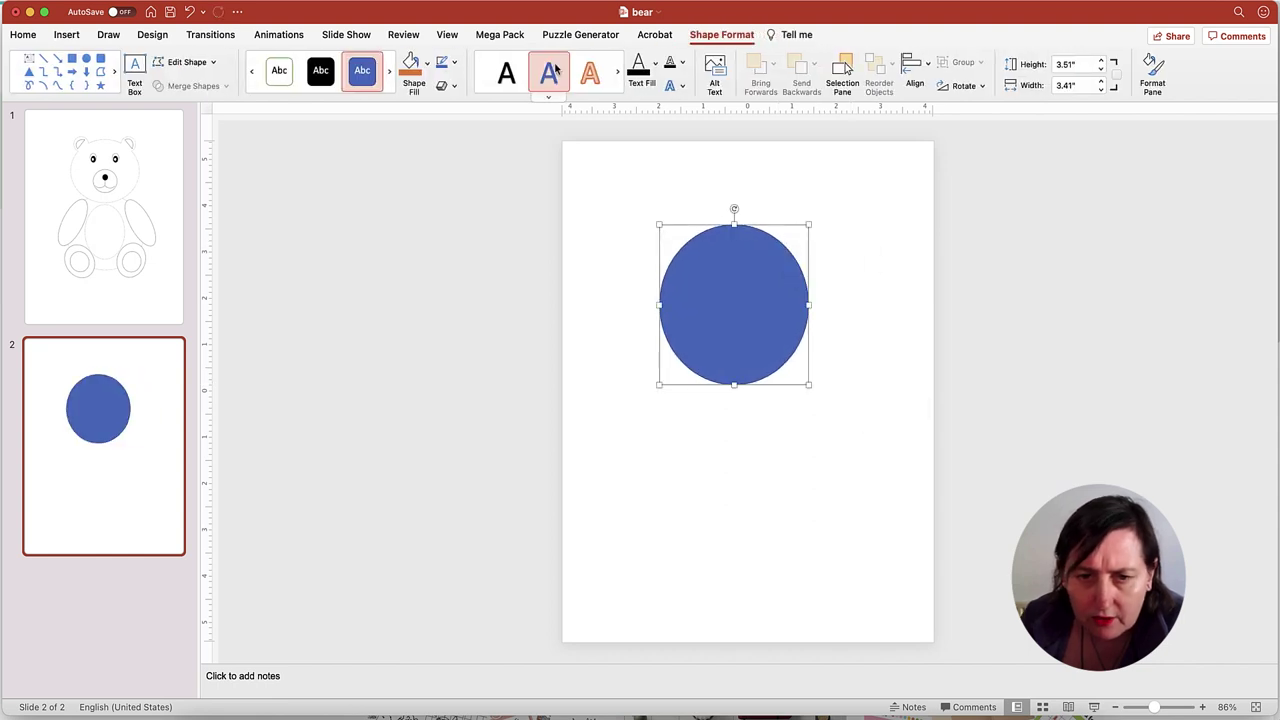
# Step: Give the circle No Fill and a black outline
pyautogui.click(427, 65)
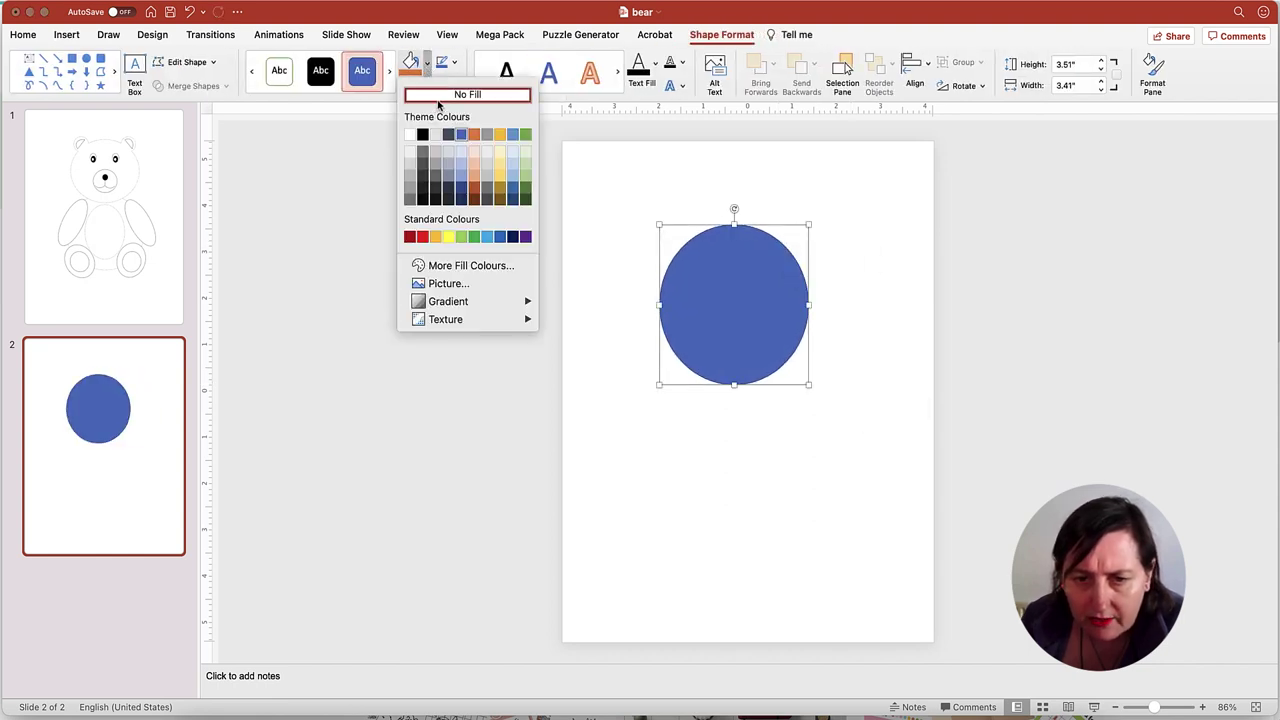
pyautogui.click(438, 98)
pyautogui.click(453, 62)
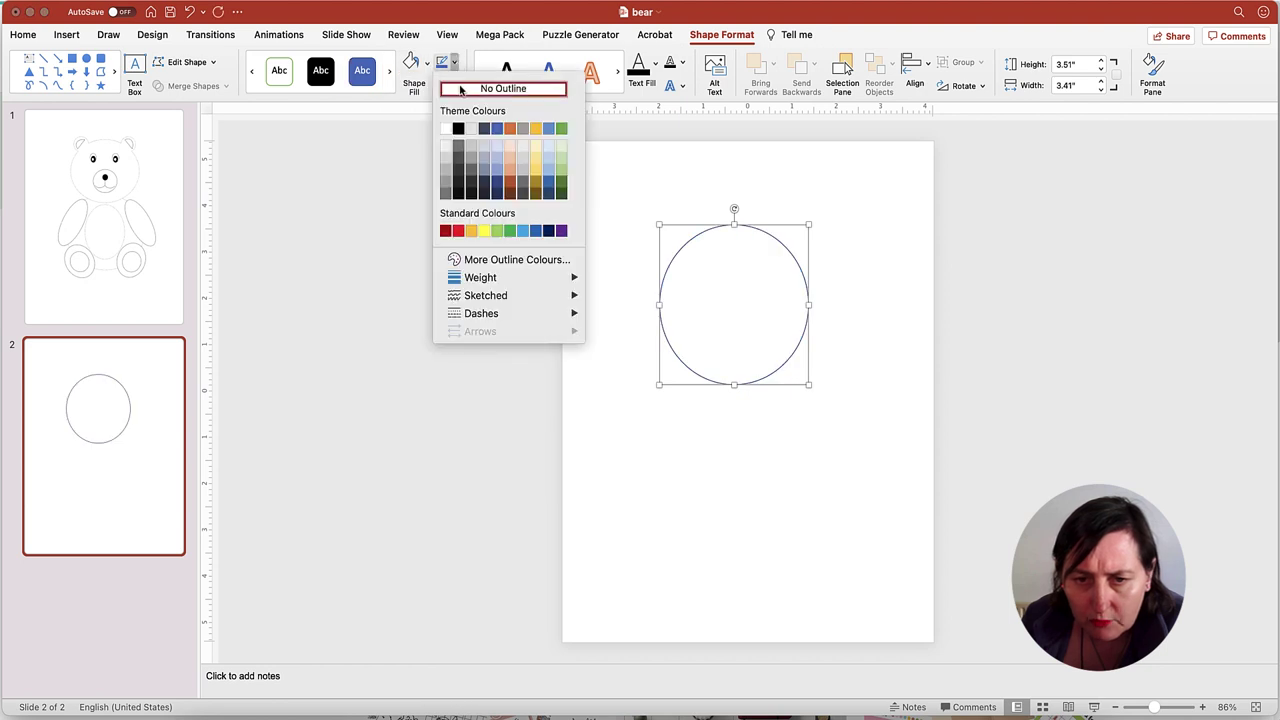
pyautogui.click(458, 130)
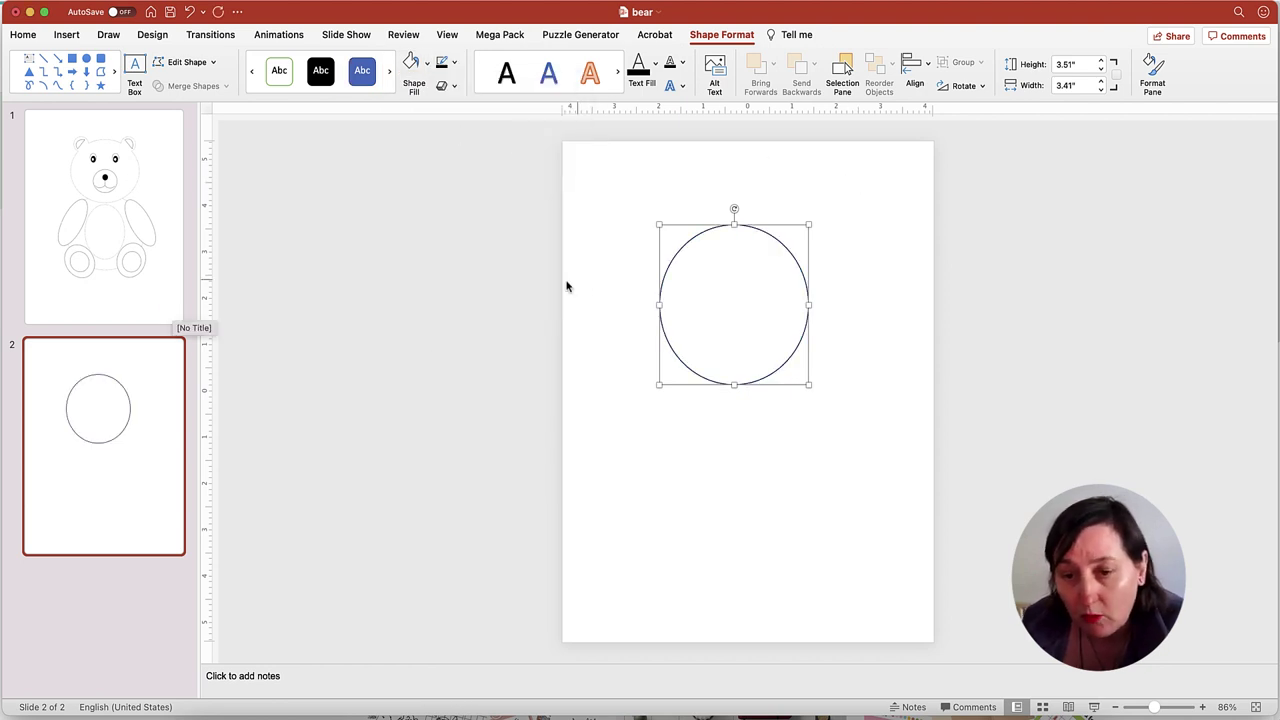
# Step: Duplicate the circle into two small 0.72" × 0.75" ears on the head's top corners
pyautogui.click(643, 205)
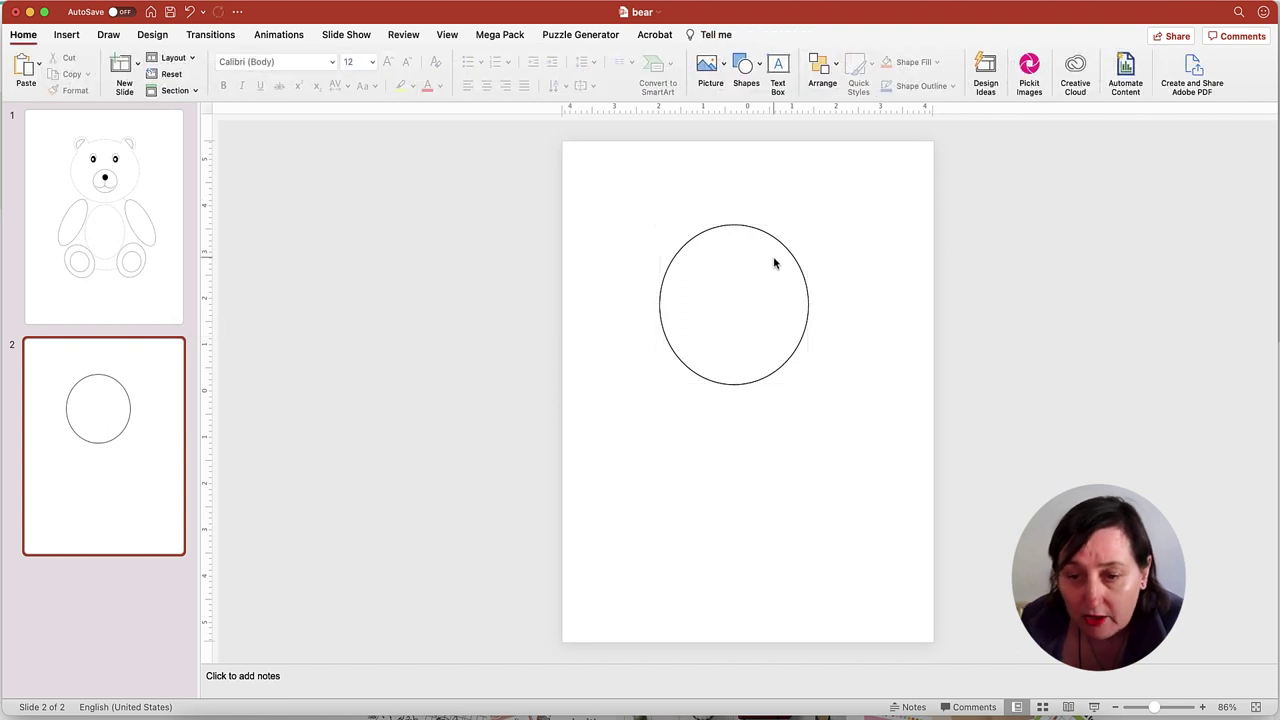
pyautogui.click(760, 237)
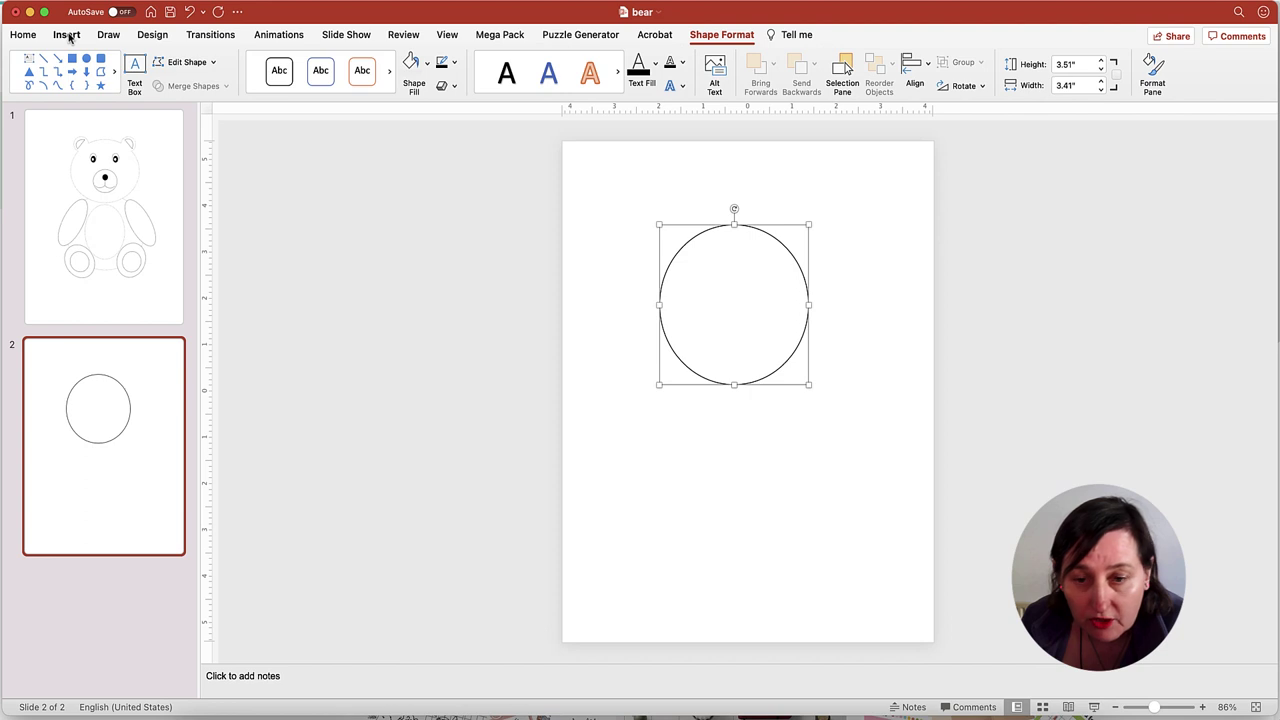
pyautogui.press('super+d')
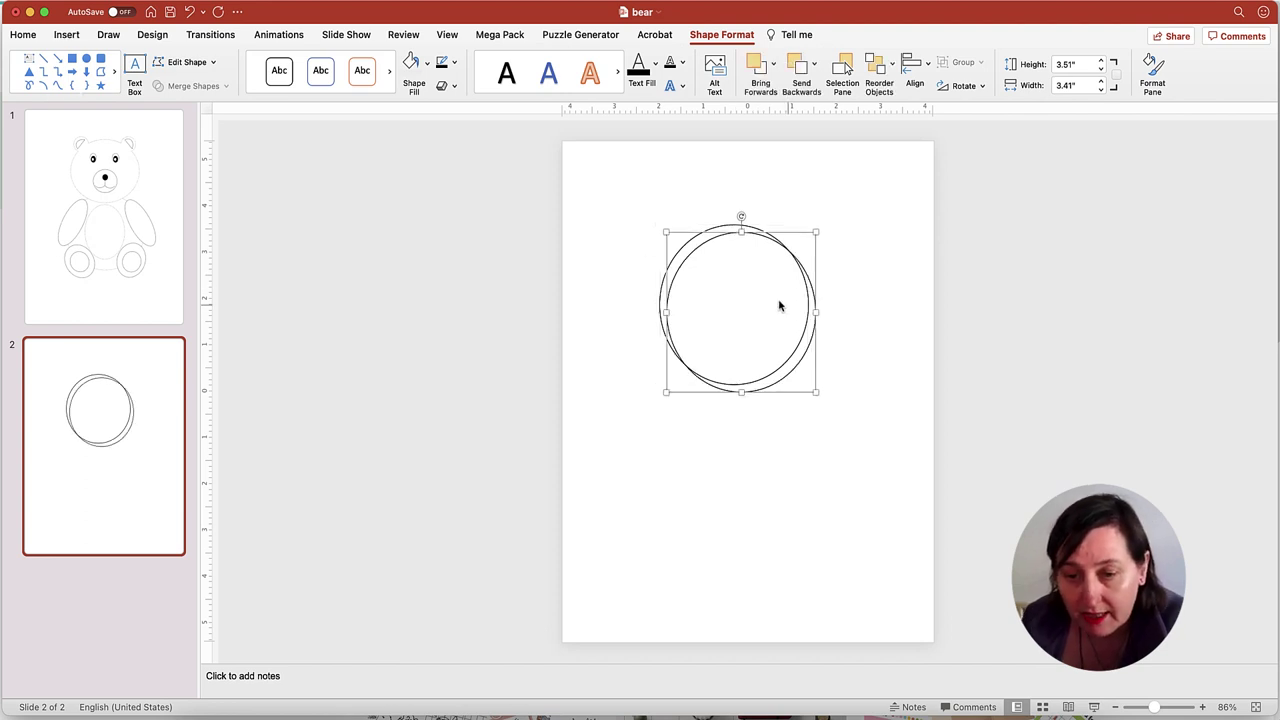
pyautogui.moveTo(817, 392); pyautogui.dragTo(701, 224)
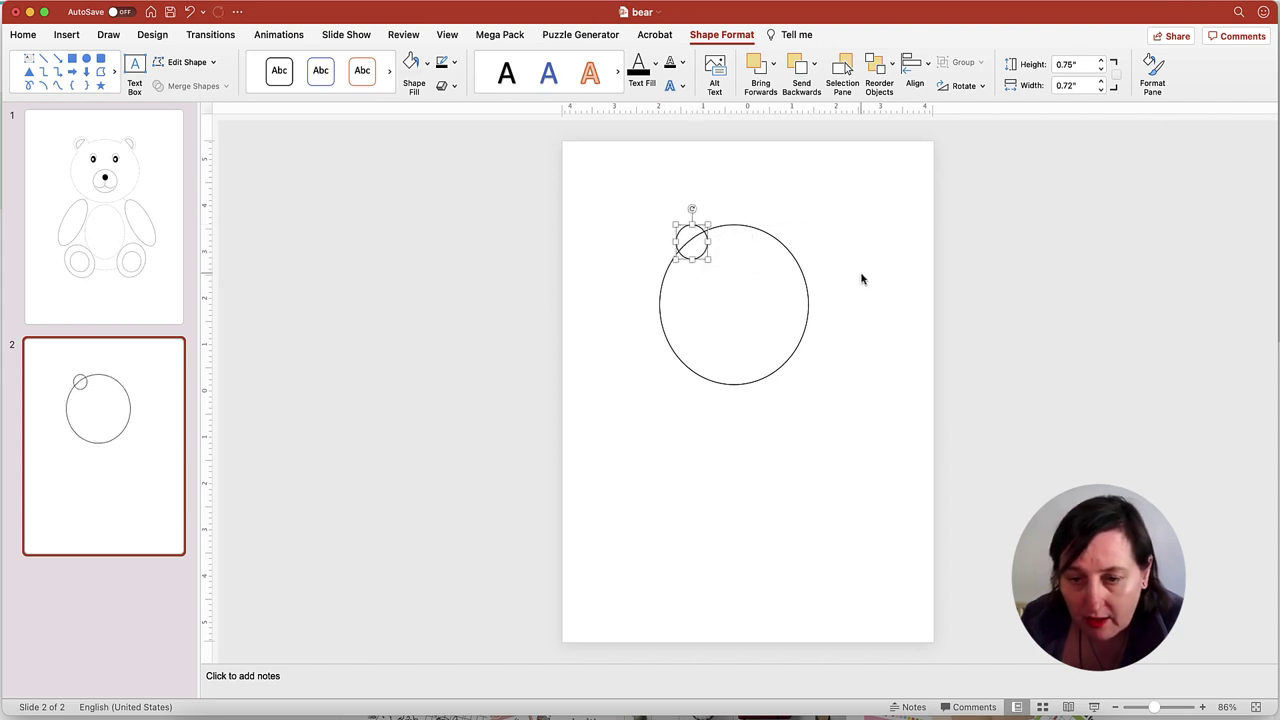
pyautogui.press('super+d')
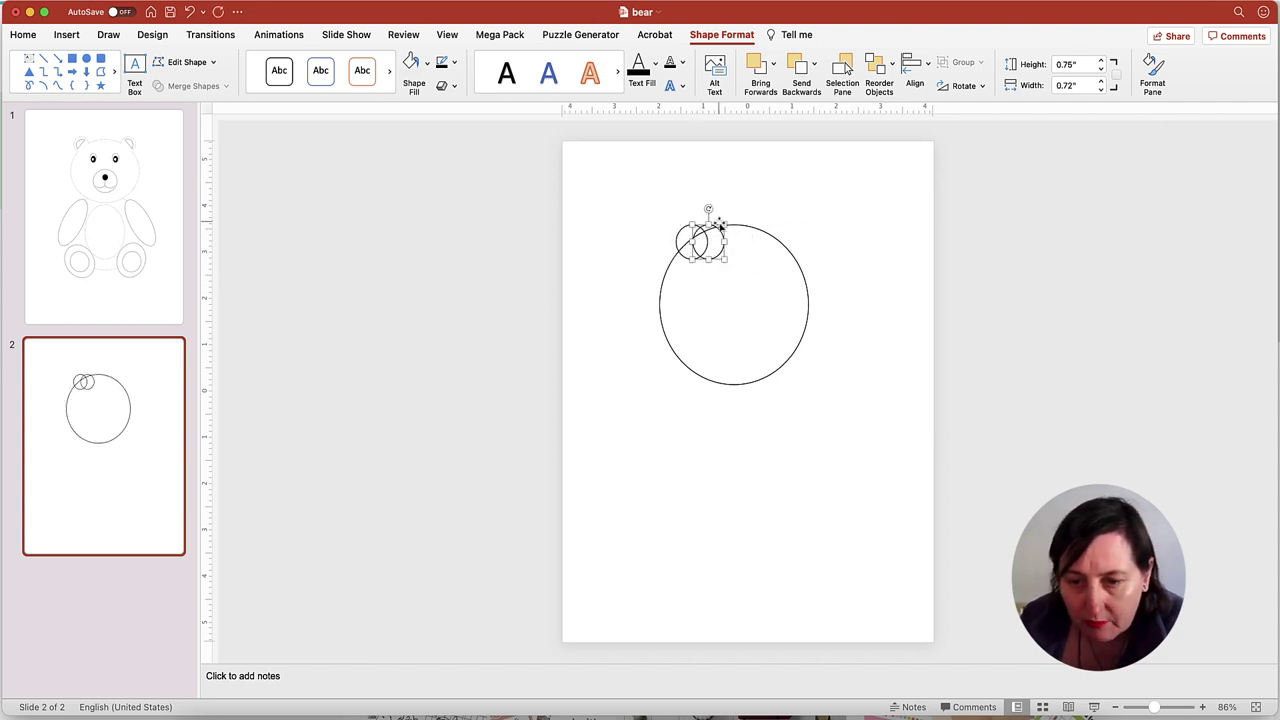
pyautogui.moveTo(720, 225); pyautogui.dragTo(794, 222)
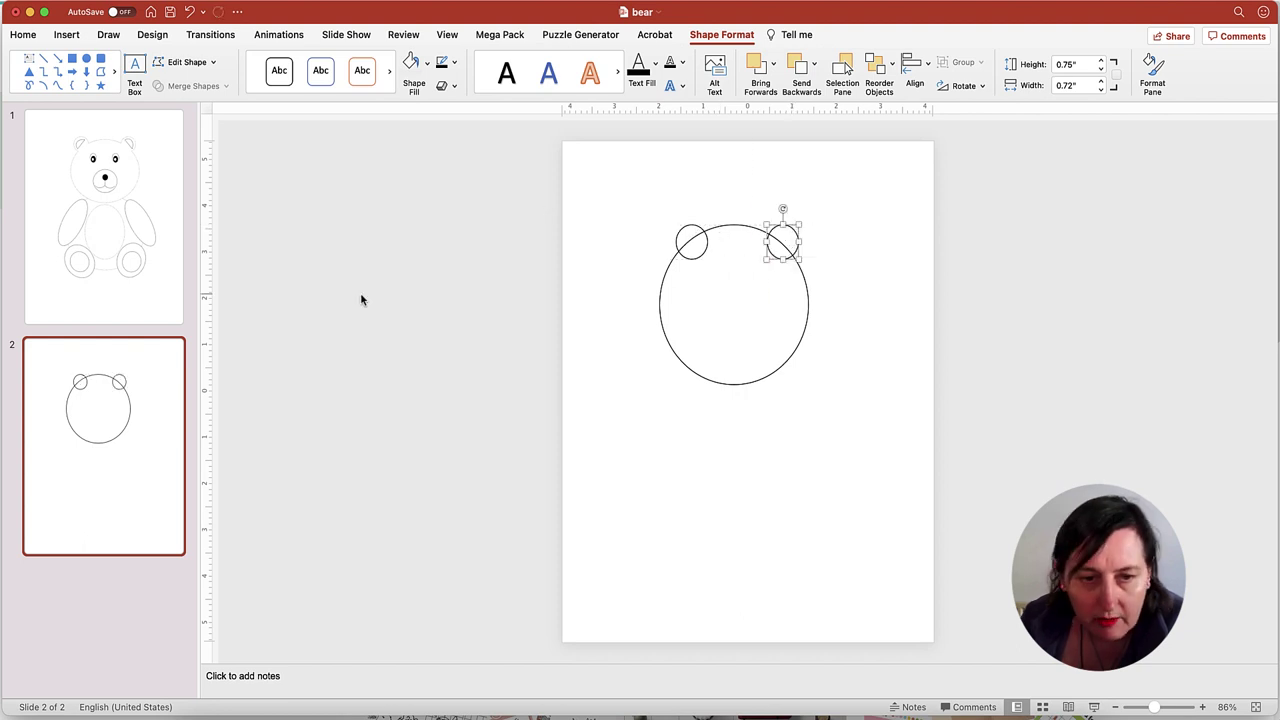
pyautogui.click(120, 179)
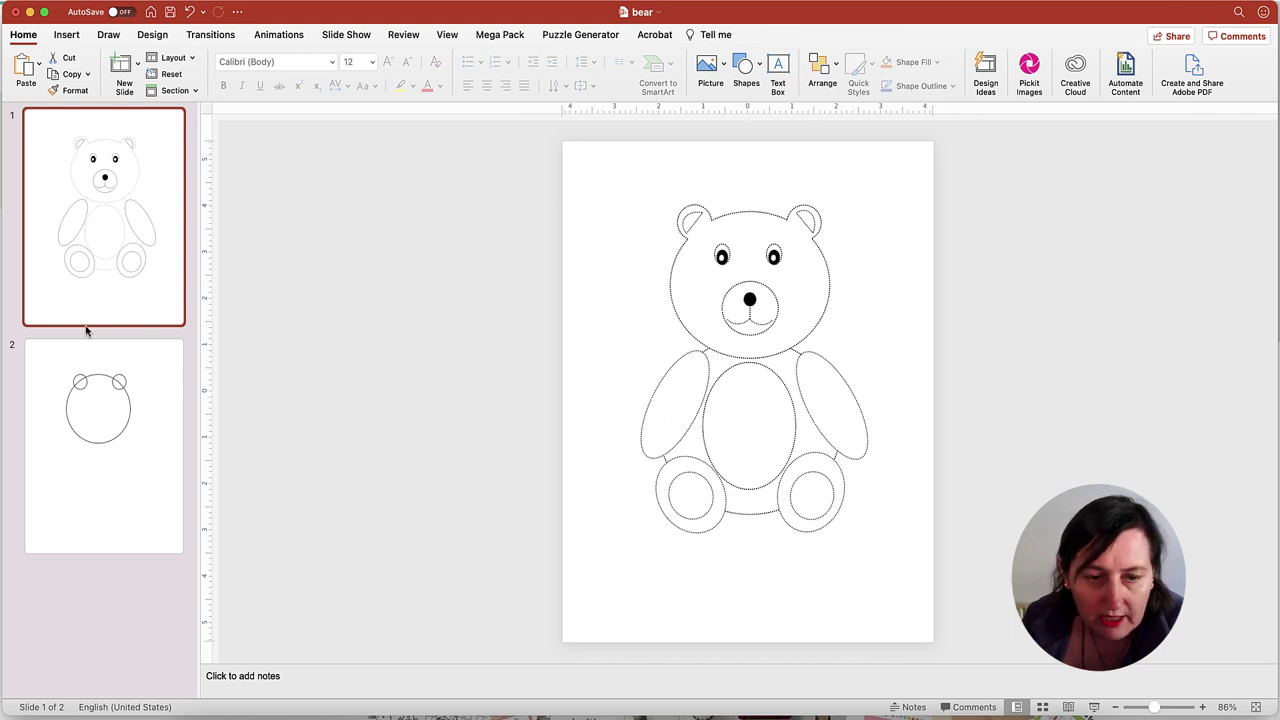
# Step: Select the head and both ear circles on slide 2 and apply Merge Shapes > Union
pyautogui.click(103, 434)
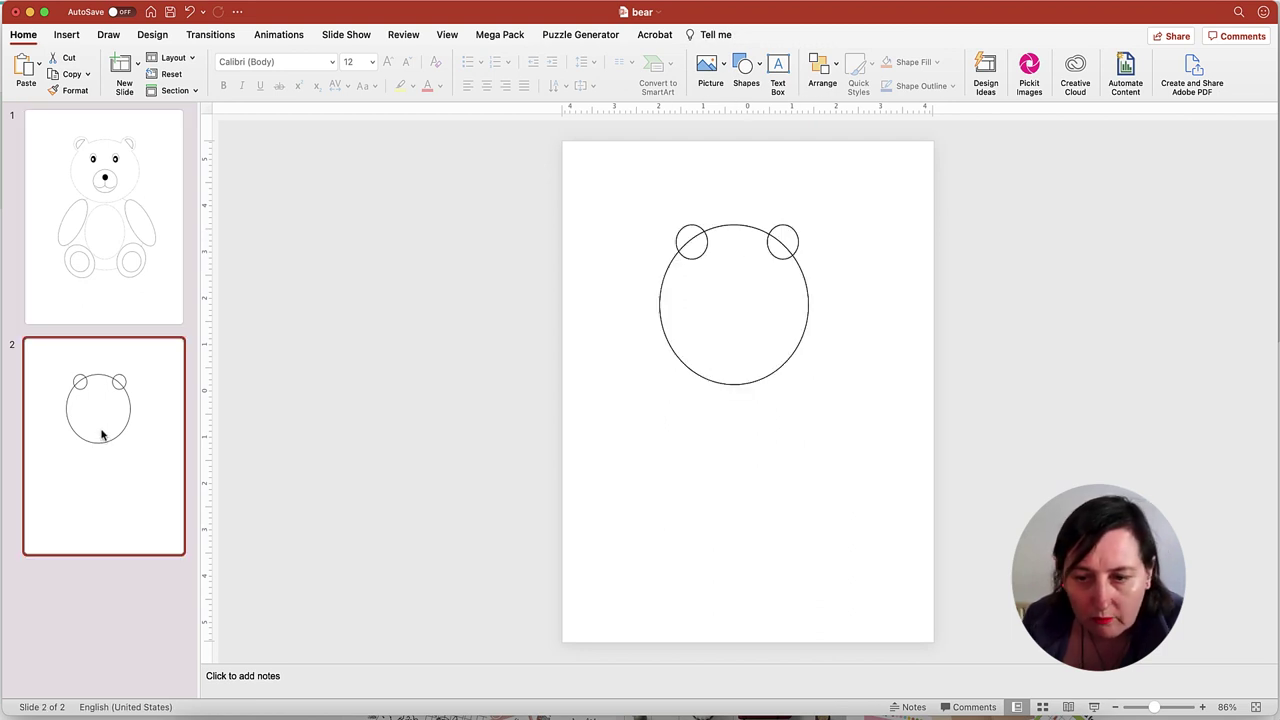
pyautogui.click(732, 227)
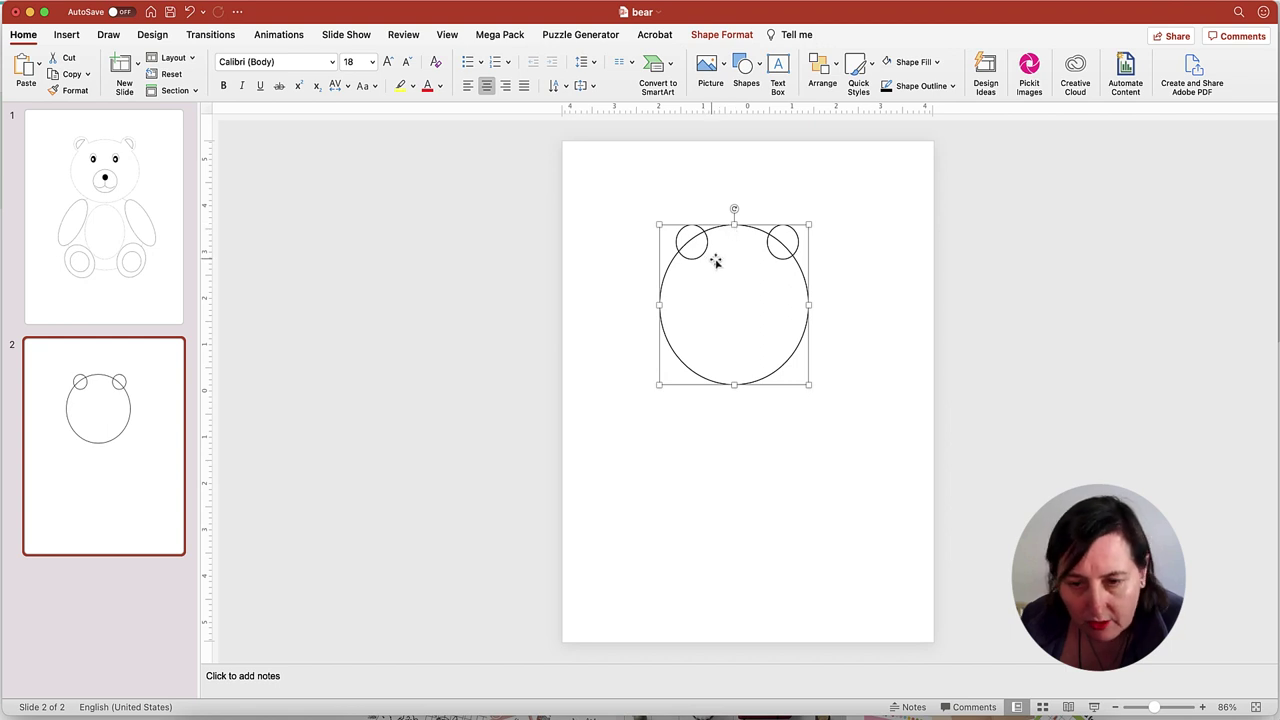
pyautogui.keyDown('shift'); pyautogui.click(702, 243); pyautogui.keyUp('shift')
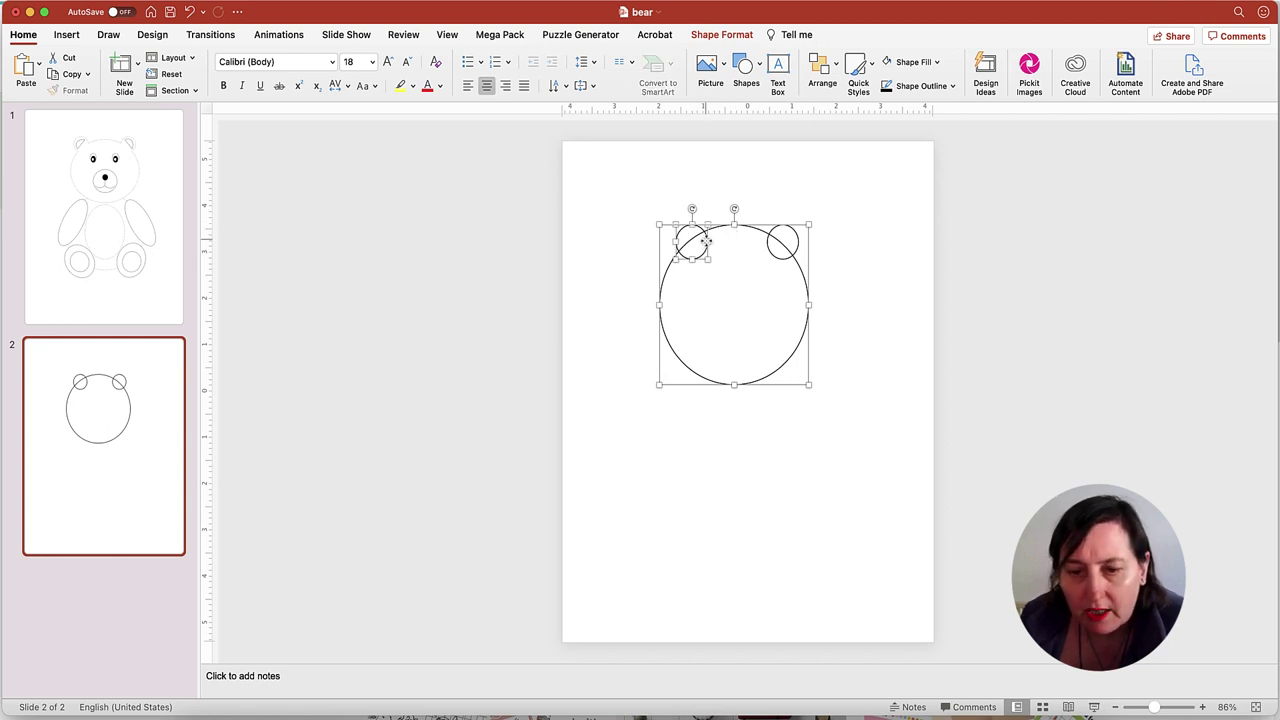
pyautogui.keyDown('shift'); pyautogui.click(798, 245); pyautogui.keyUp('shift')
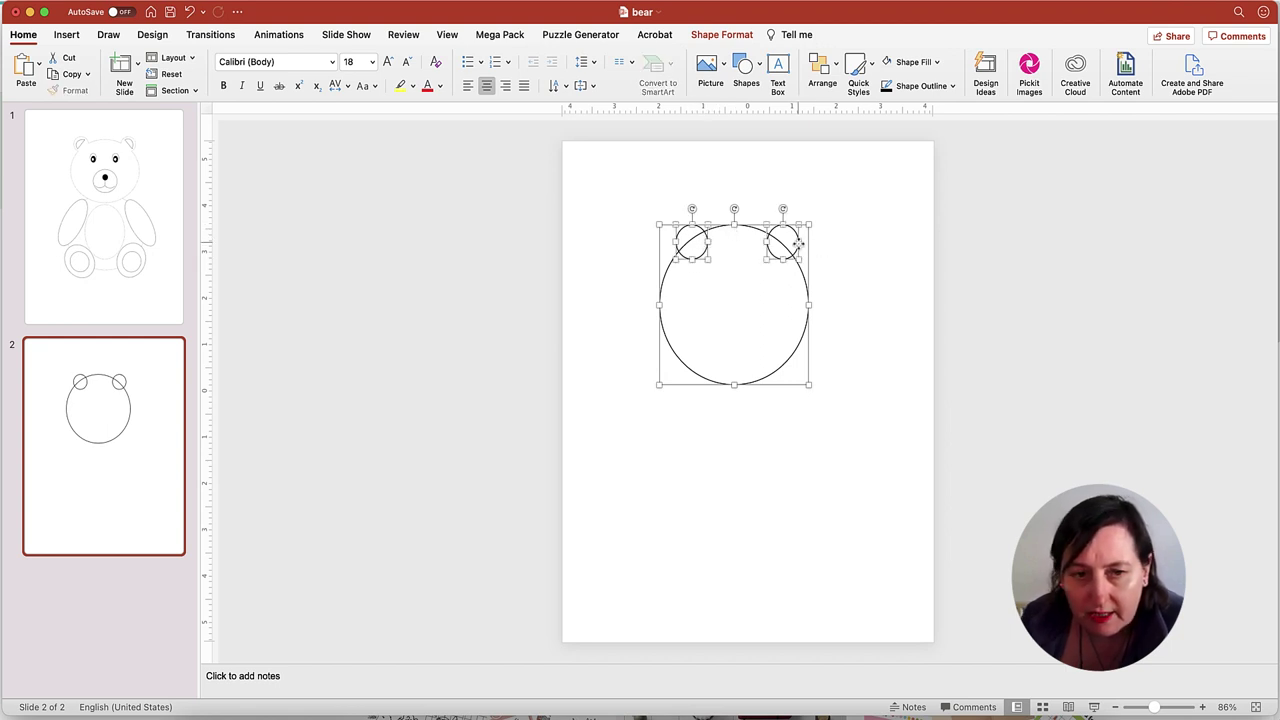
pyautogui.click(715, 37)
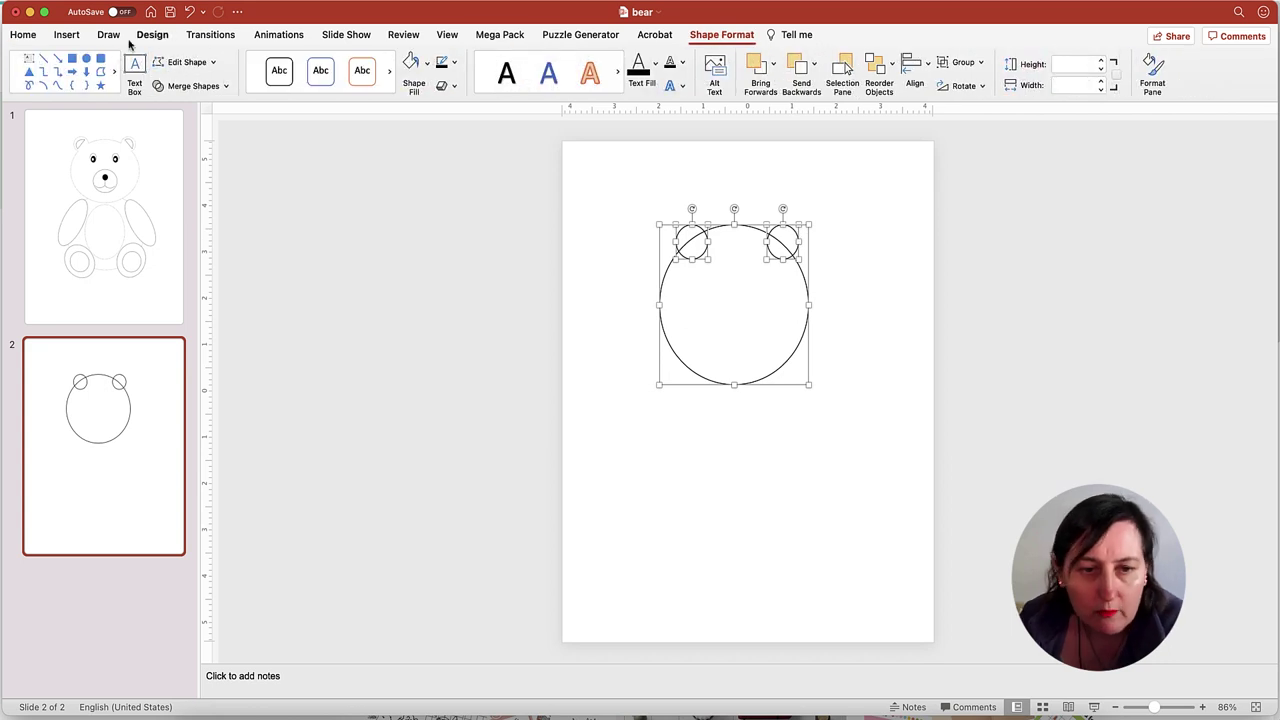
pyautogui.click(224, 87)
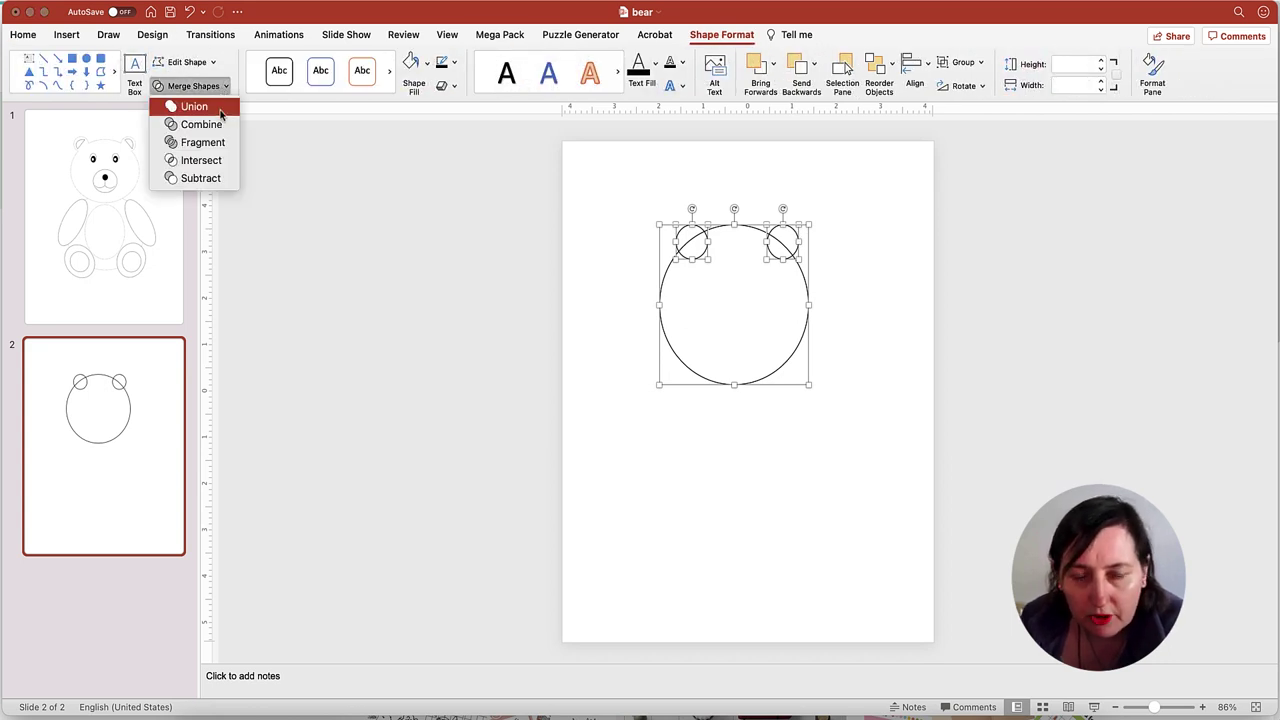
pyautogui.click(221, 114)
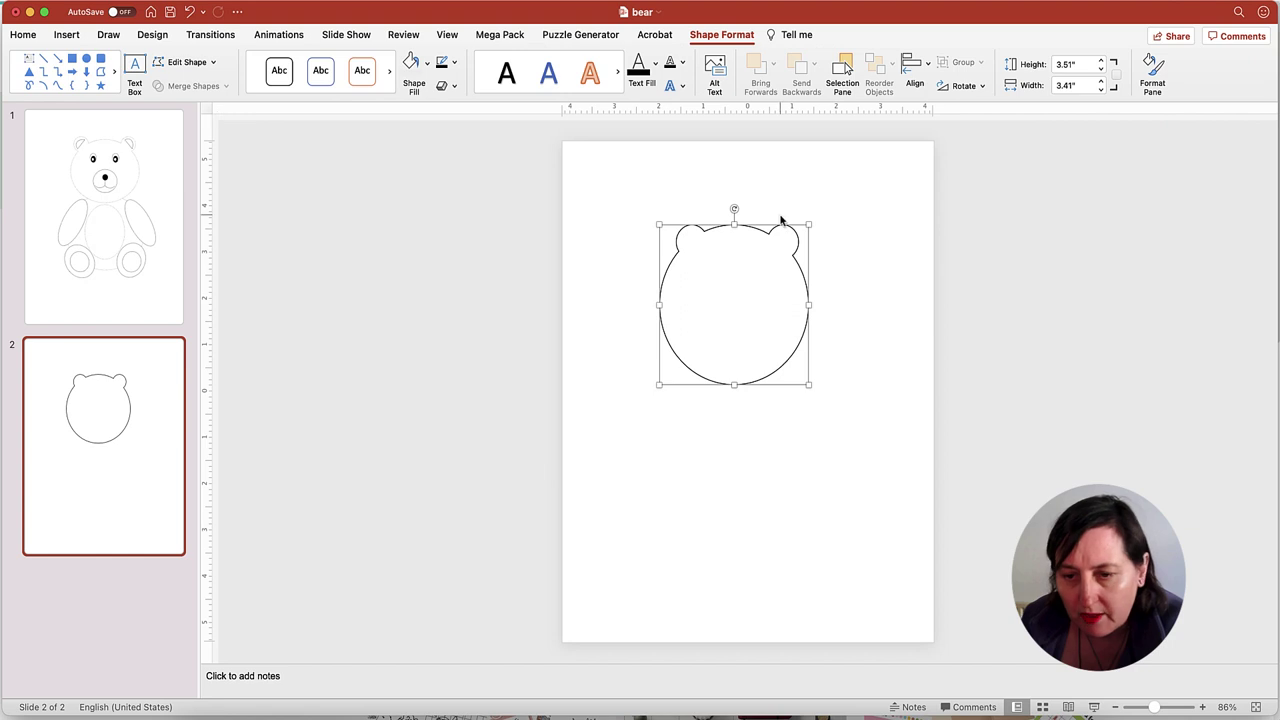
# Step: Draw a body oval below the bear head and size it to 4.08" by 4.15"
pyautogui.click(876, 255)
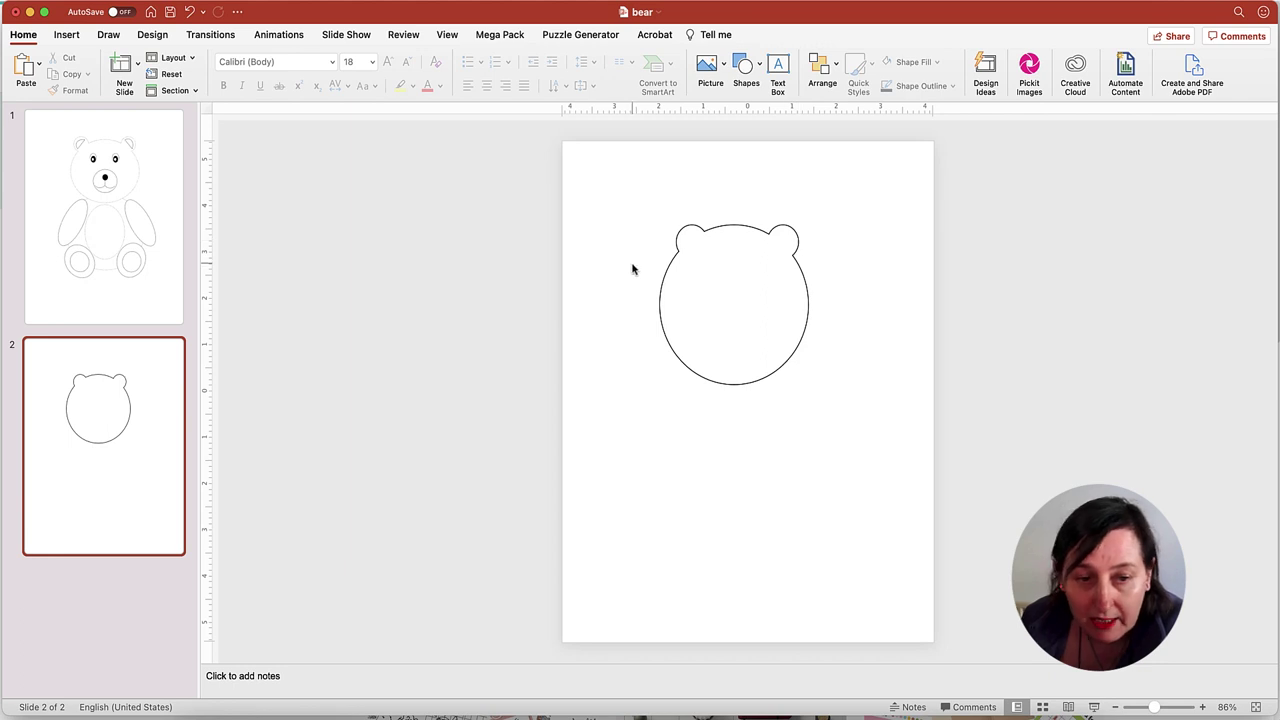
pyautogui.click(80, 40)
pyautogui.click(318, 65)
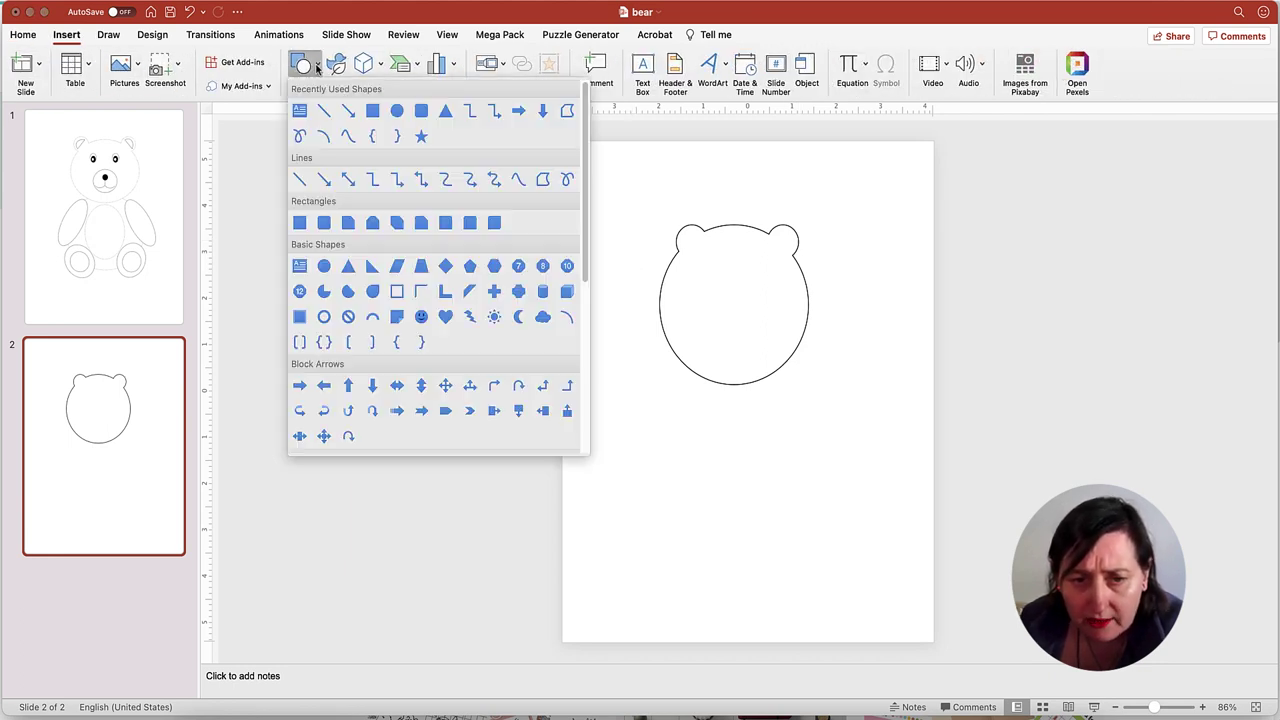
pyautogui.click(397, 111)
pyautogui.moveTo(686, 358); pyautogui.dragTo(836, 535)
pyautogui.moveTo(785, 453); pyautogui.dragTo(748, 433)
pyautogui.moveTo(800, 515); pyautogui.dragTo(837, 523)
pyautogui.moveTo(762, 431); pyautogui.dragTo(726, 429)
pyautogui.moveTo(638, 432); pyautogui.dragTo(643, 432)
pyautogui.moveTo(830, 334); pyautogui.dragTo(825, 340)
# Step: Give the body circle no fill and a black outline, leaving the head's fill unchanged
pyautogui.click(415, 64)
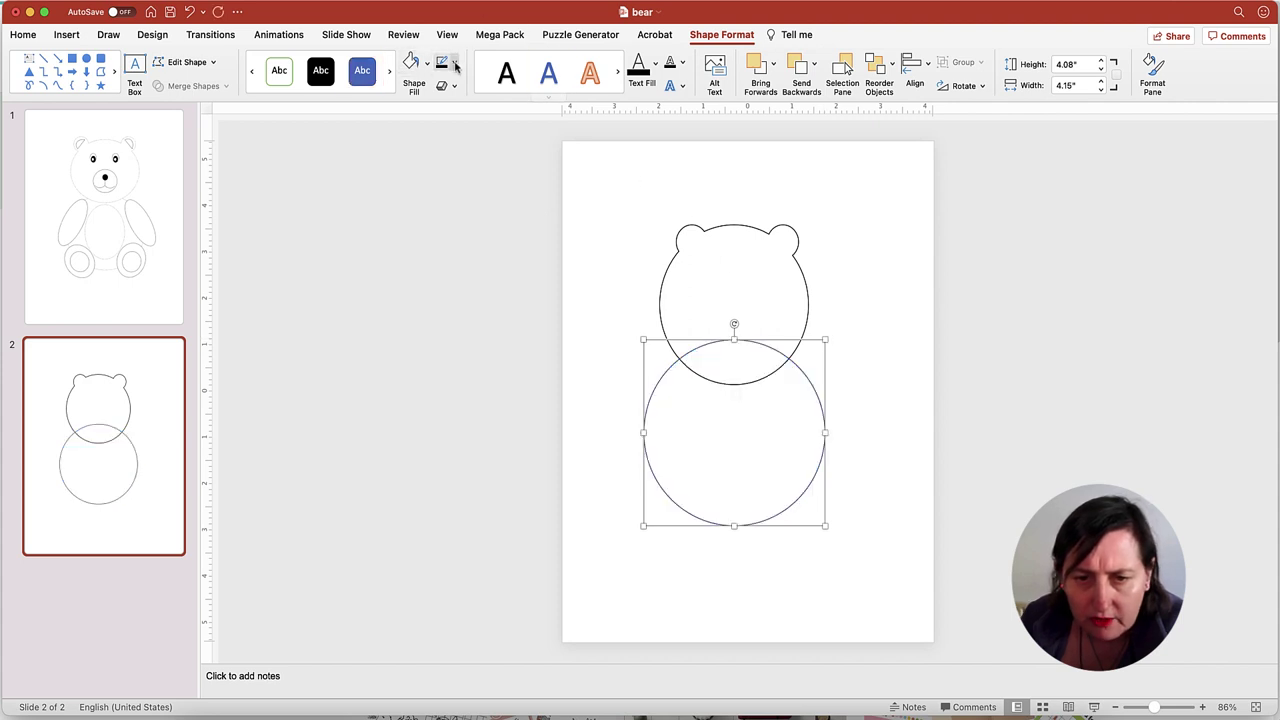
pyautogui.click(454, 62)
pyautogui.click(458, 128)
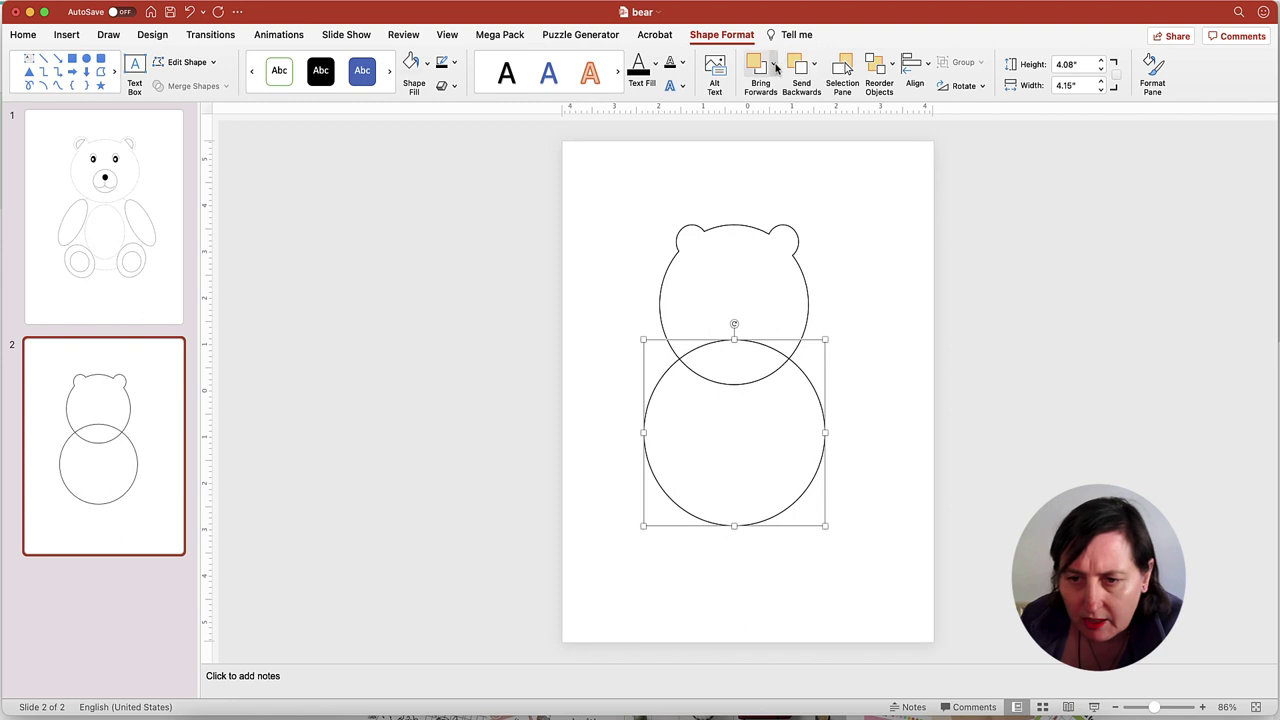
pyautogui.click(742, 258)
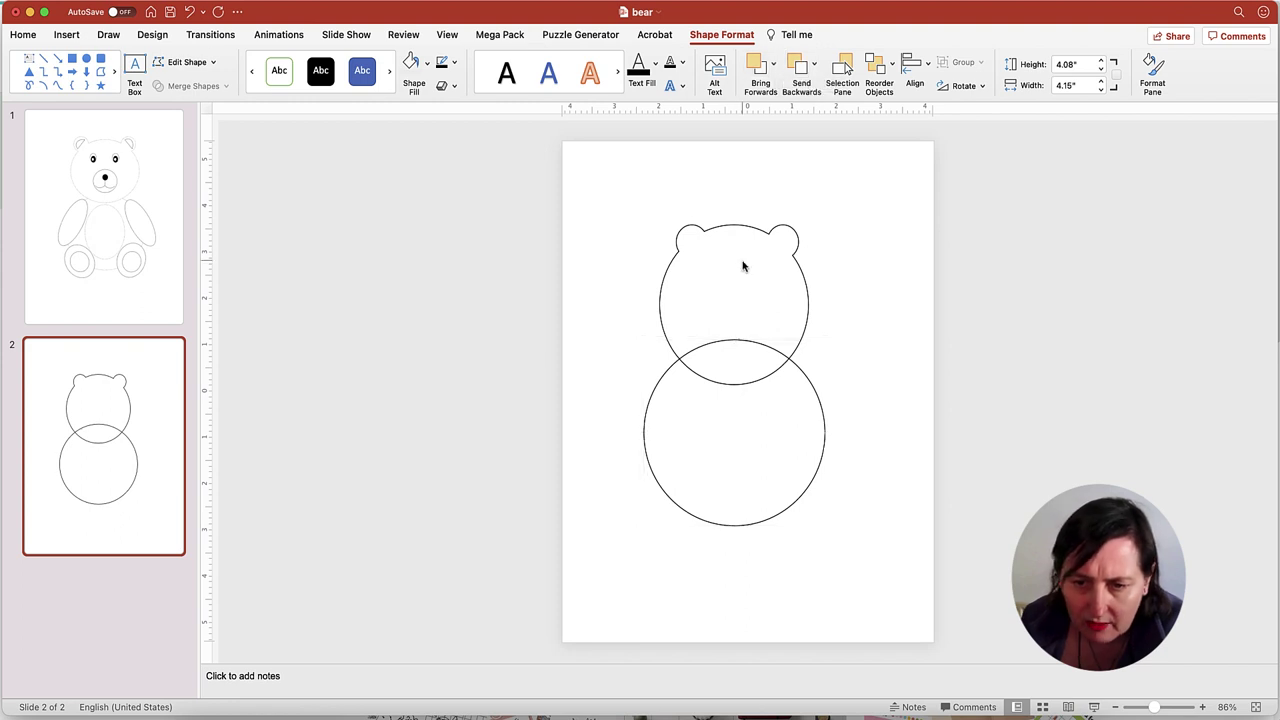
pyautogui.click(738, 228)
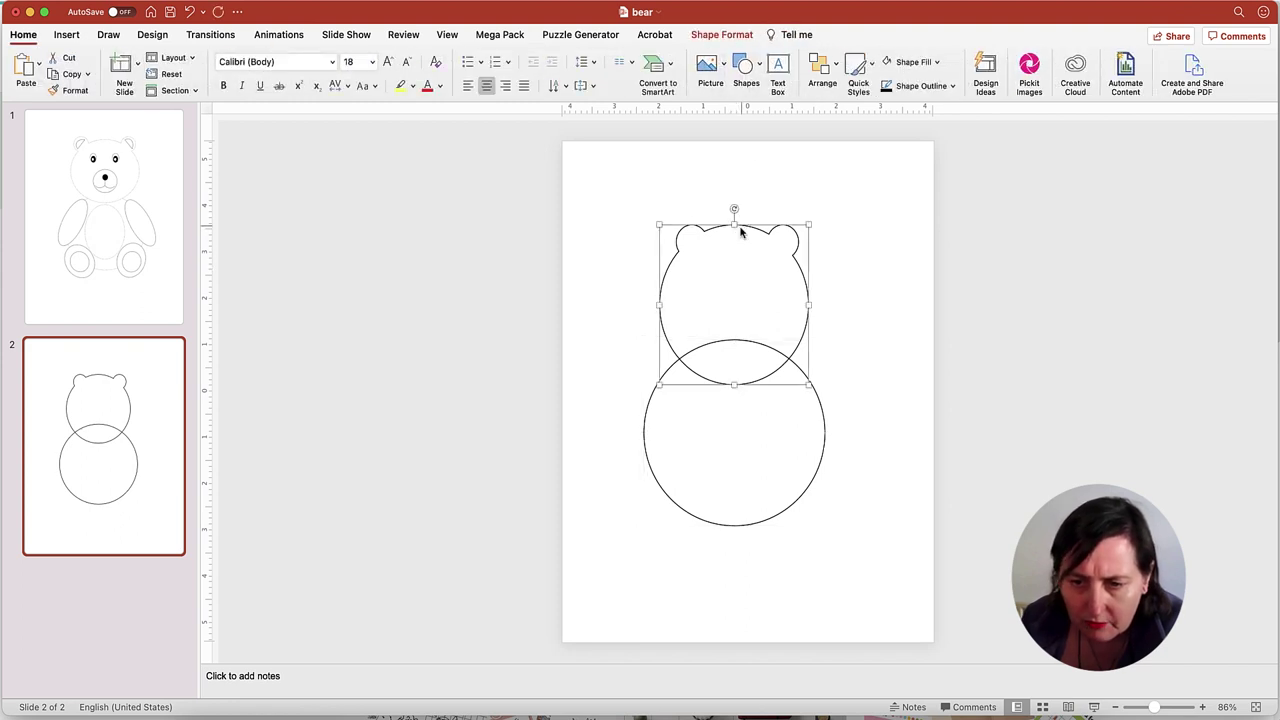
pyautogui.click(738, 36)
pyautogui.click(425, 70)
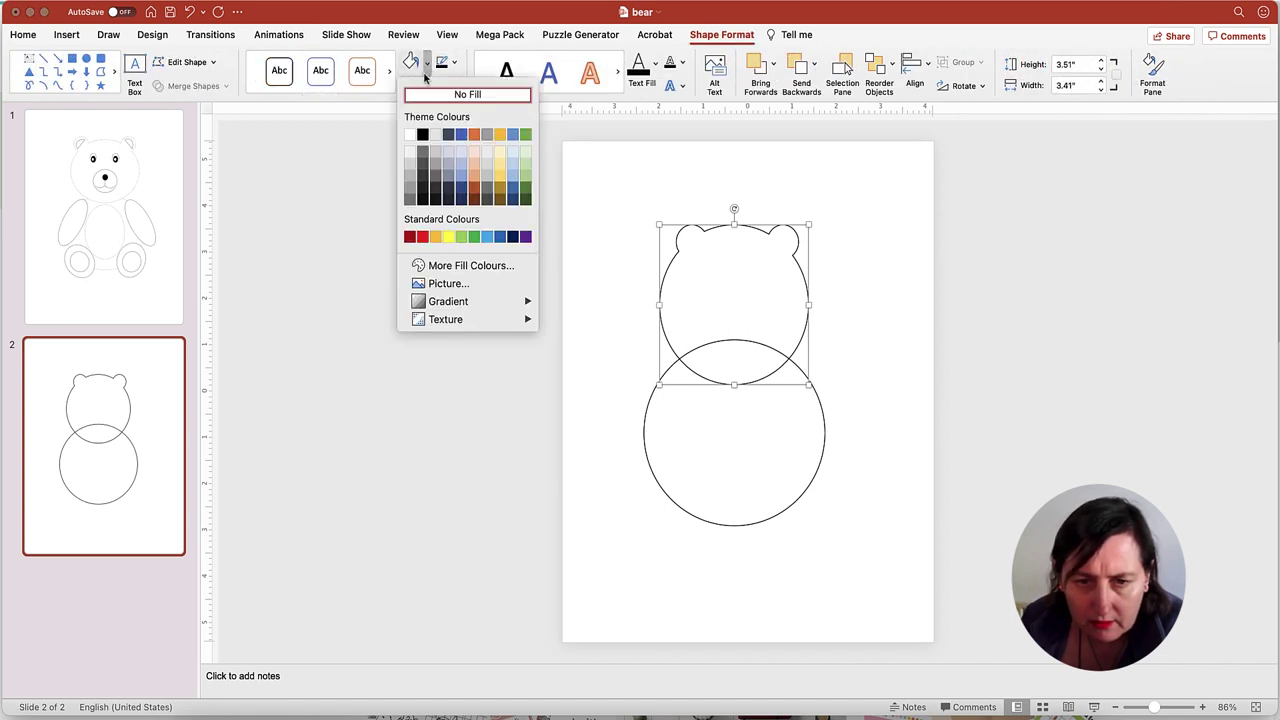
pyautogui.click(730, 218)
# Step: Send the body circle behind the head and move the head down, centred over it
pyautogui.click(777, 446)
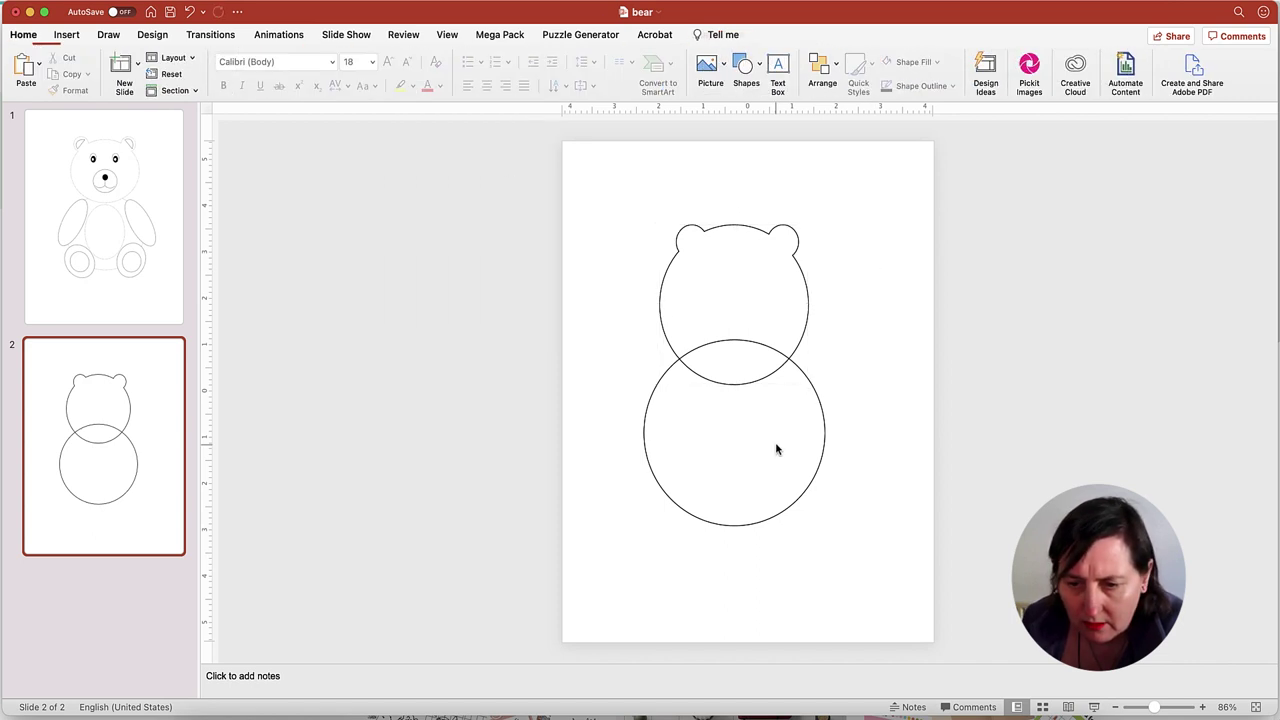
pyautogui.click(806, 374)
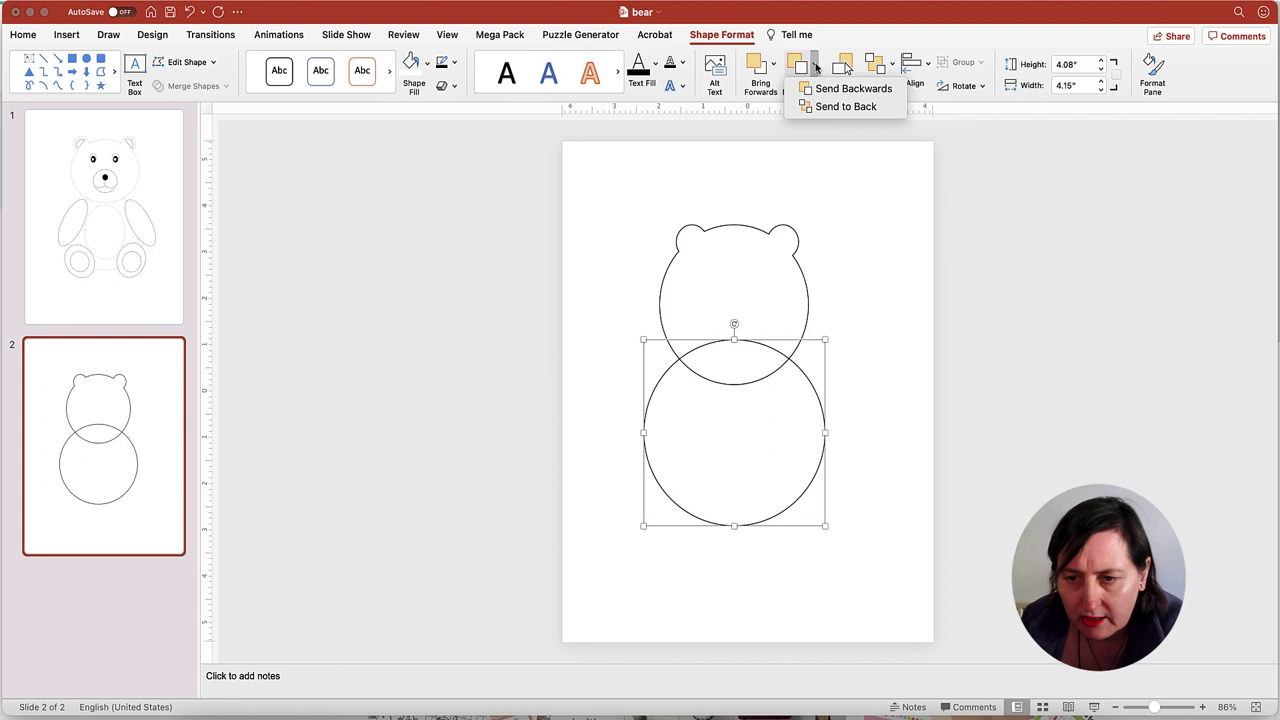
pyautogui.click(845, 106)
pyautogui.click(873, 243)
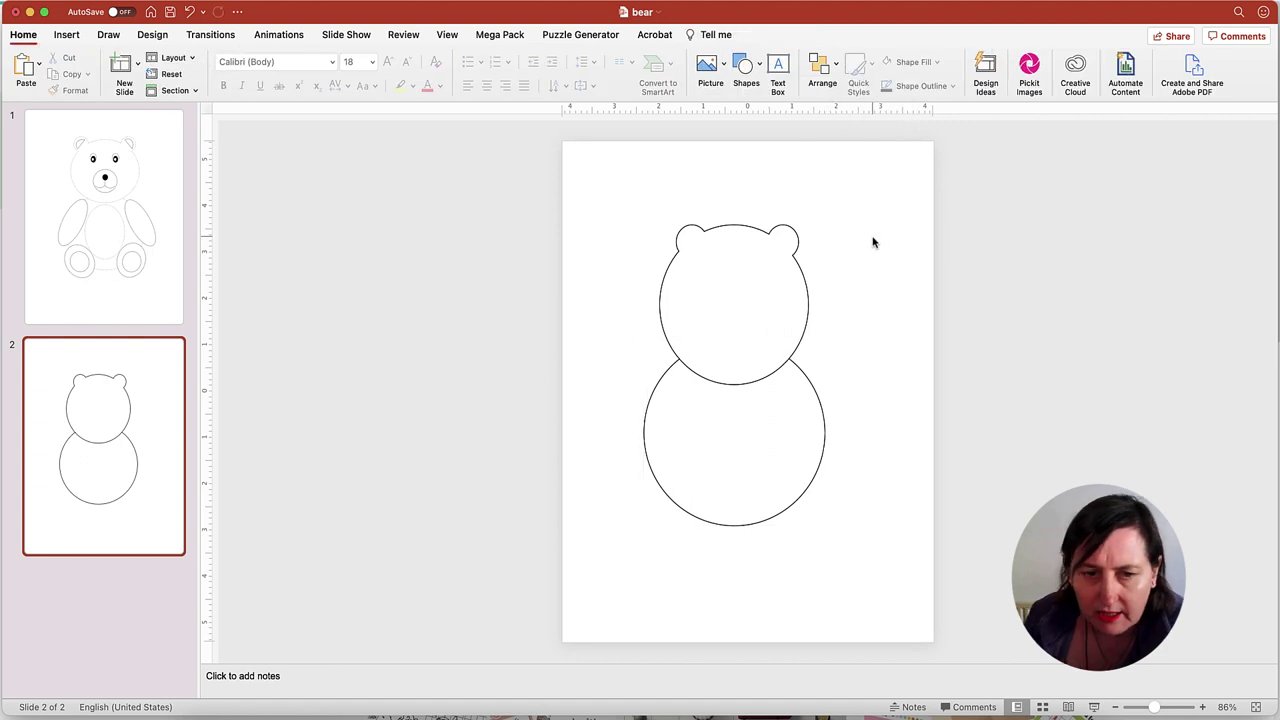
pyautogui.click(758, 336)
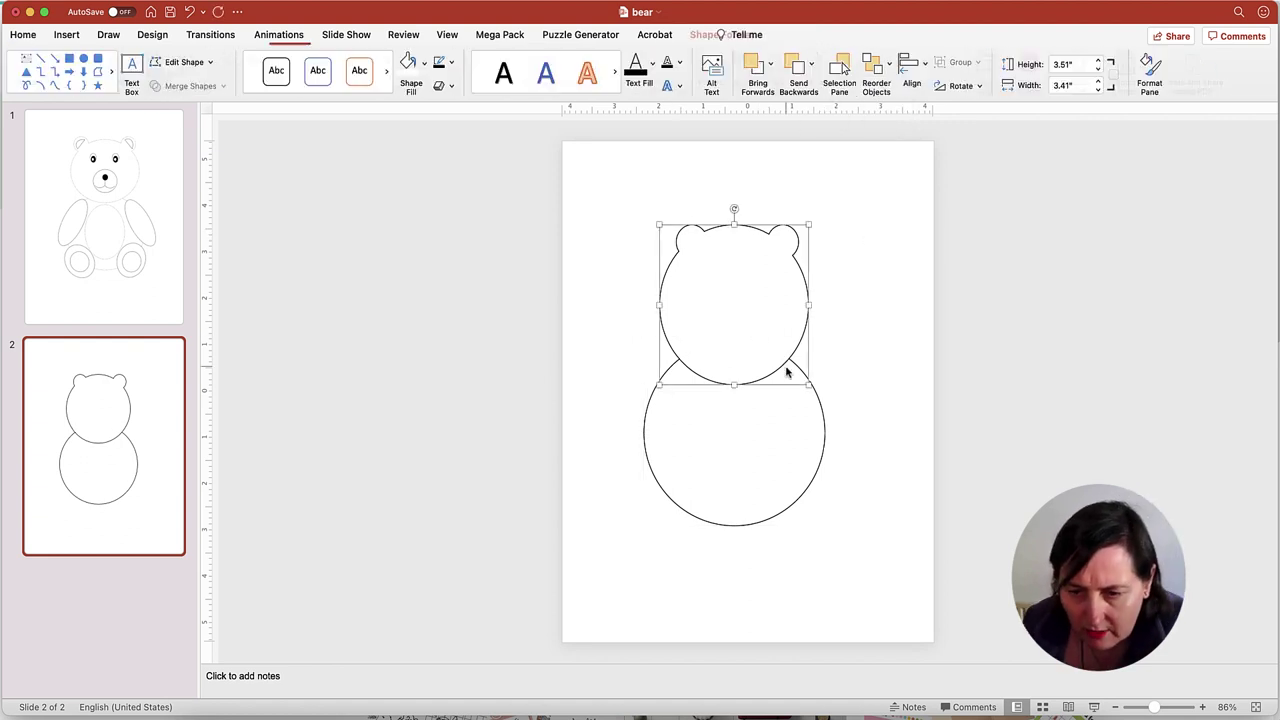
pyautogui.moveTo(810, 383); pyautogui.dragTo(734, 361)
pyautogui.click(841, 321)
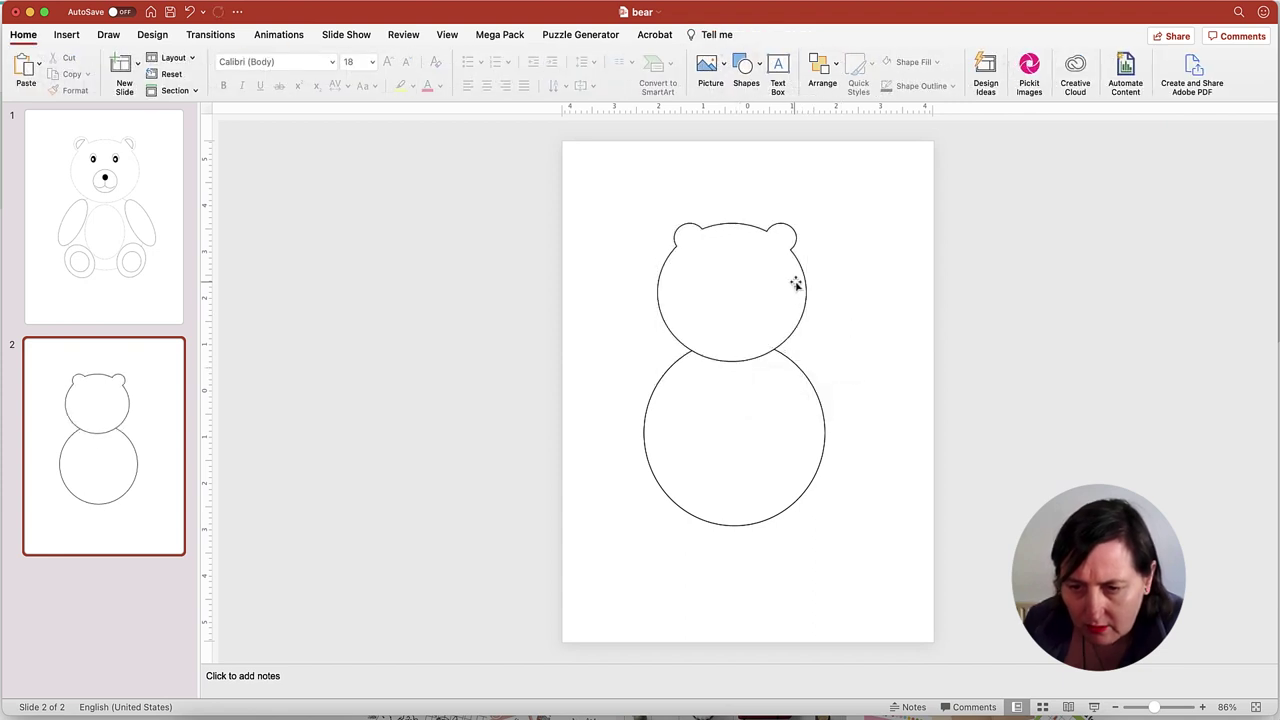
pyautogui.moveTo(811, 289)
pyautogui.mouseDown()
pyautogui.moveTo(808, 306)
pyautogui.moveTo(806, 294)
pyautogui.mouseUp()
pyautogui.click(711, 463)
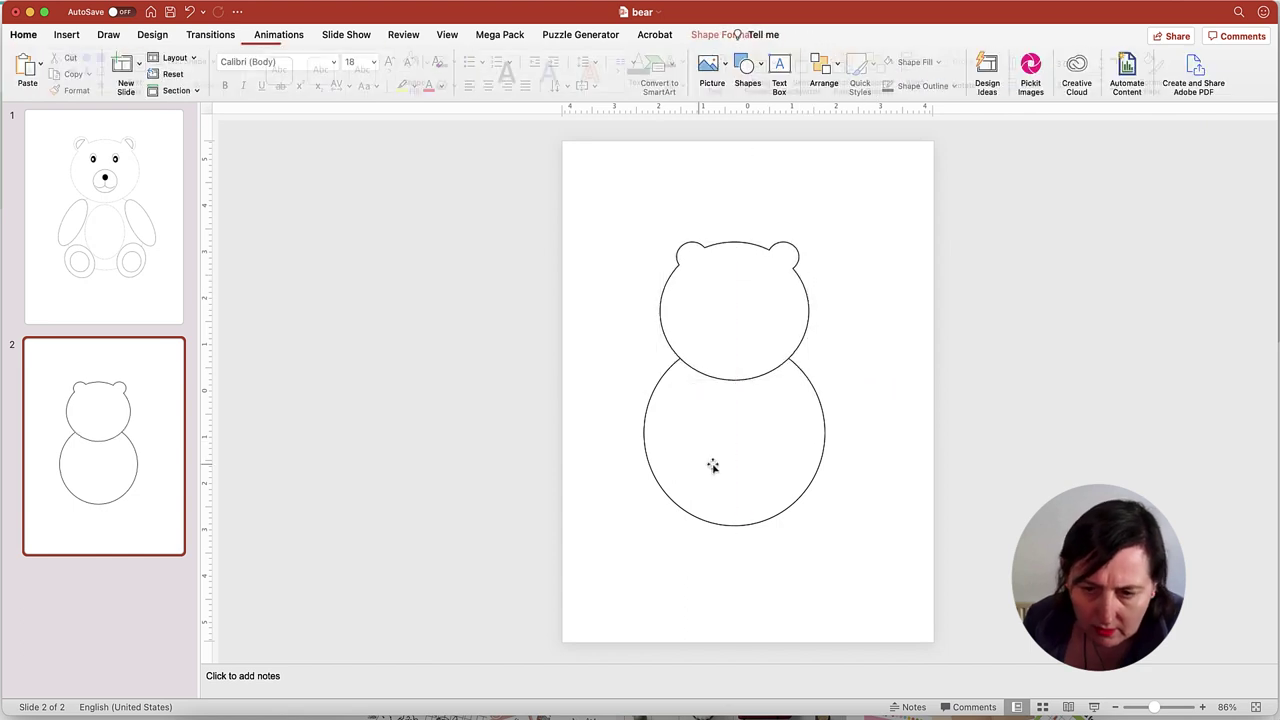
# Step: Shrink the body circle slightly and centre it under the head
pyautogui.click(645, 427)
pyautogui.moveTo(642, 527); pyautogui.dragTo(658, 500)
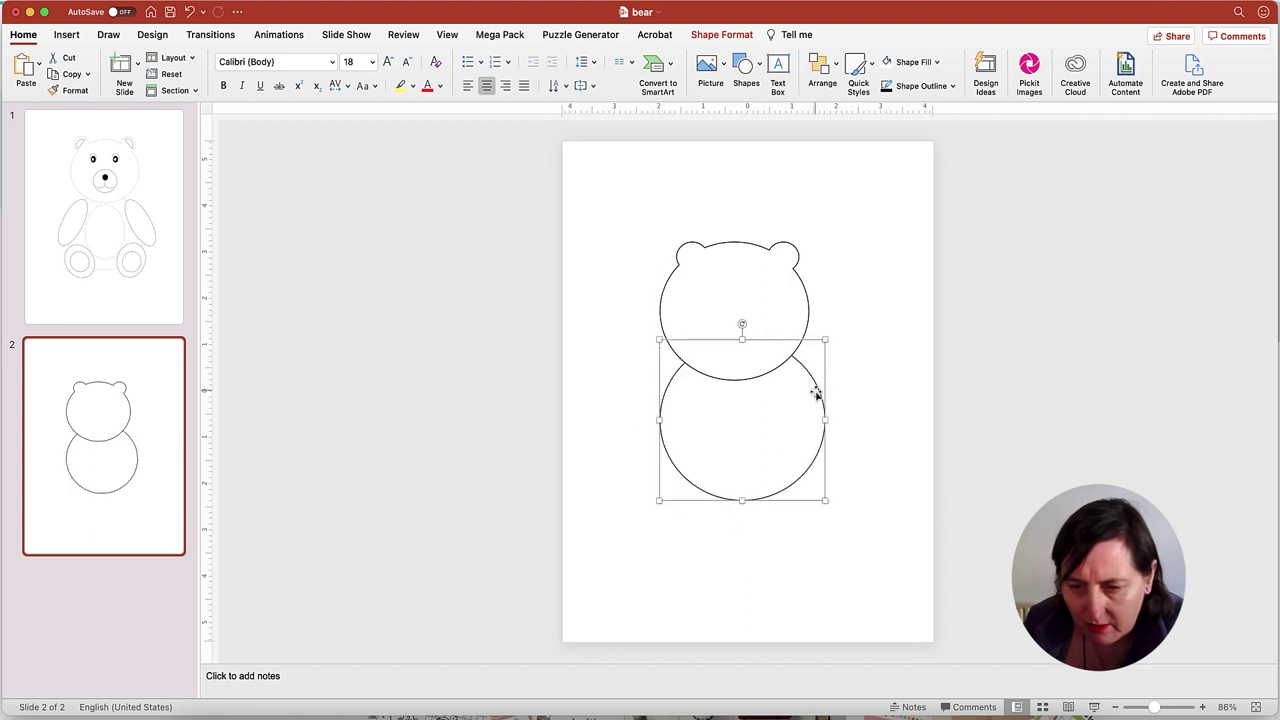
pyautogui.moveTo(816, 394); pyautogui.dragTo(810, 393)
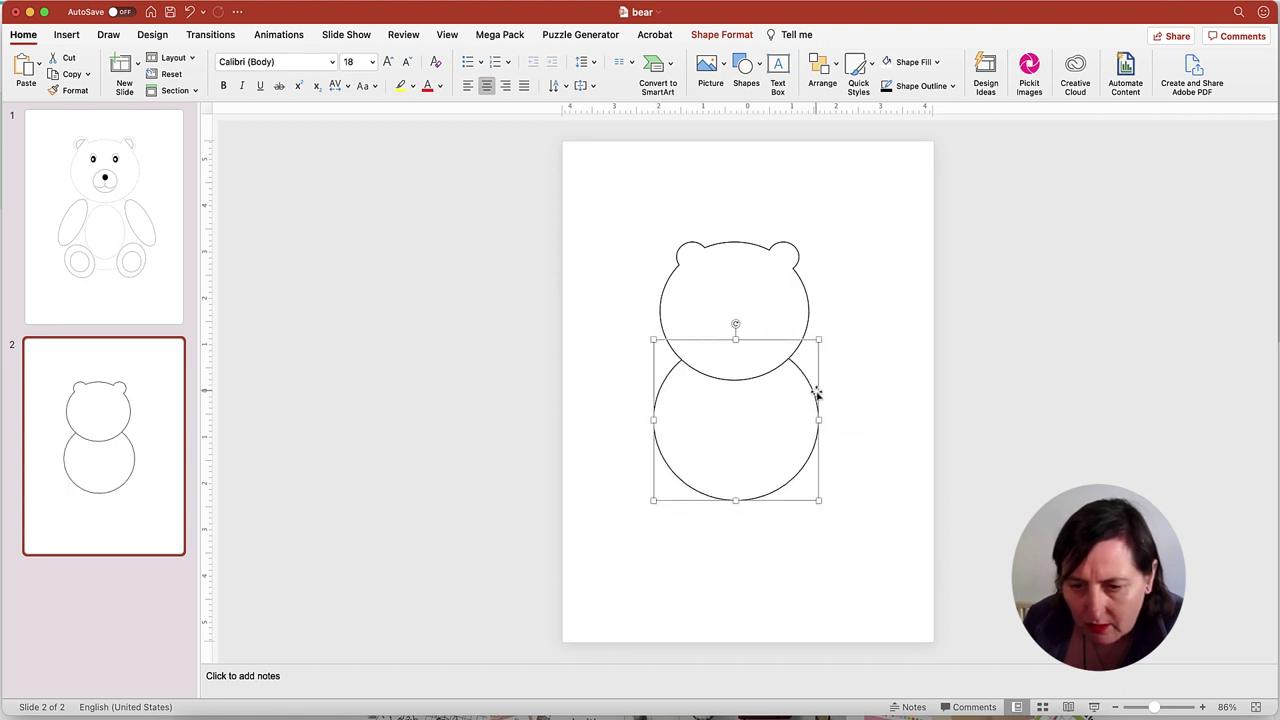
pyautogui.click(623, 206)
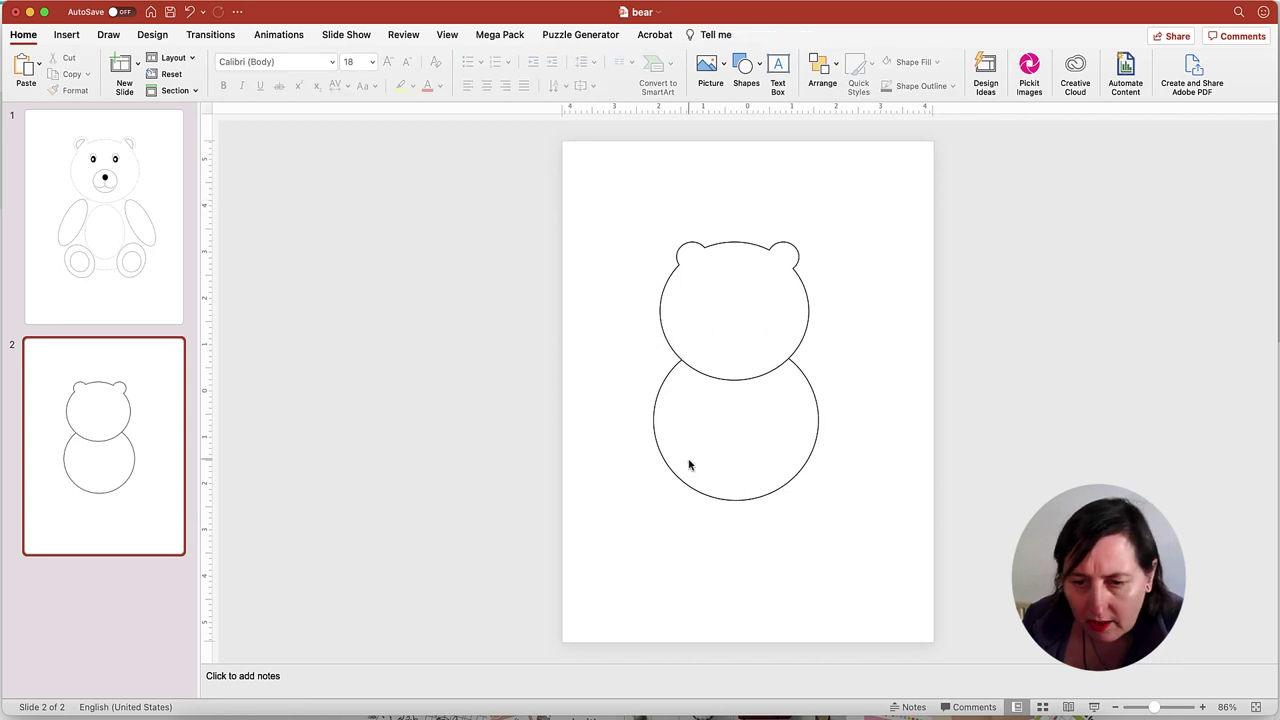
# Step: Draw an oval foot circle about 1.5 inches wide below the body
pyautogui.click(64, 37)
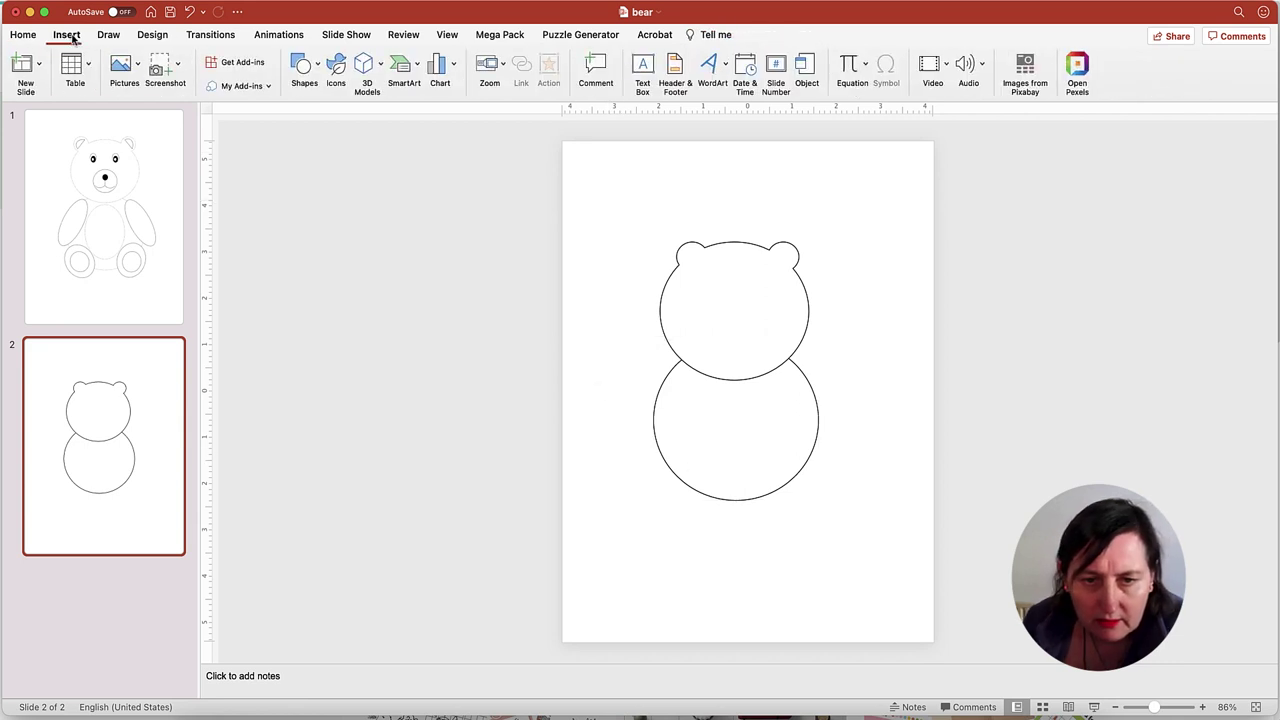
pyautogui.click(309, 64)
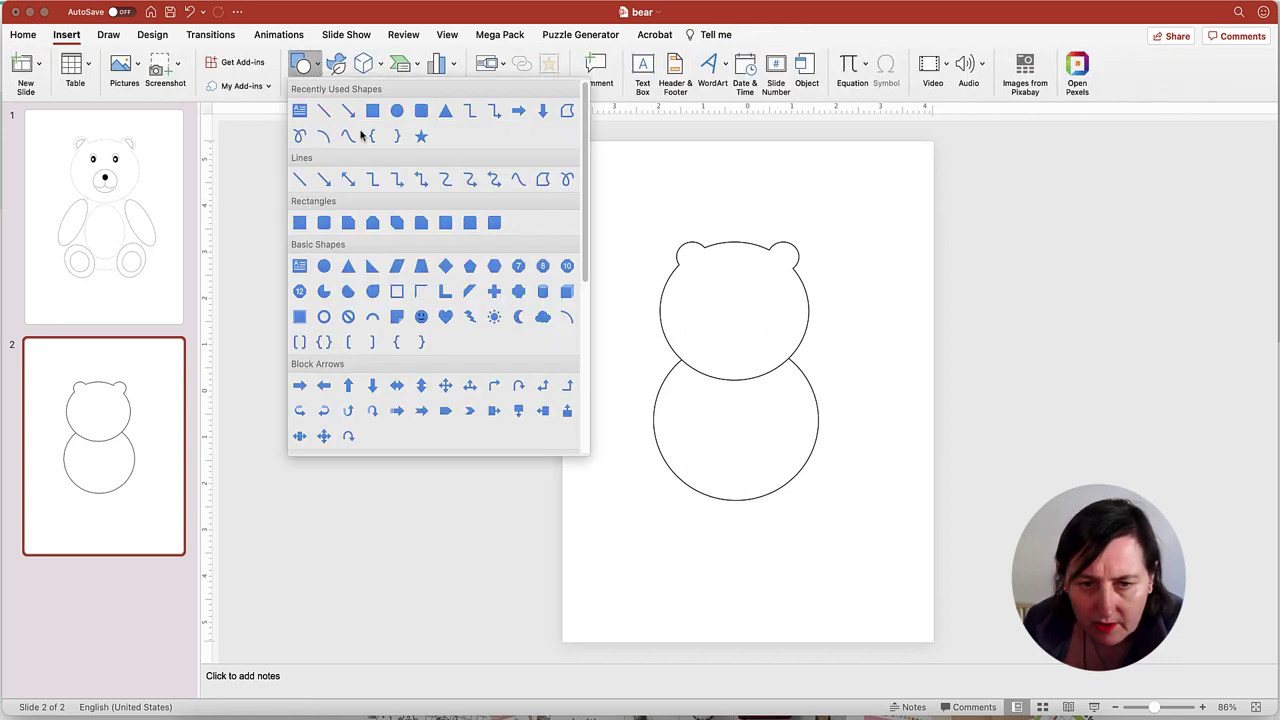
pyautogui.click(398, 110)
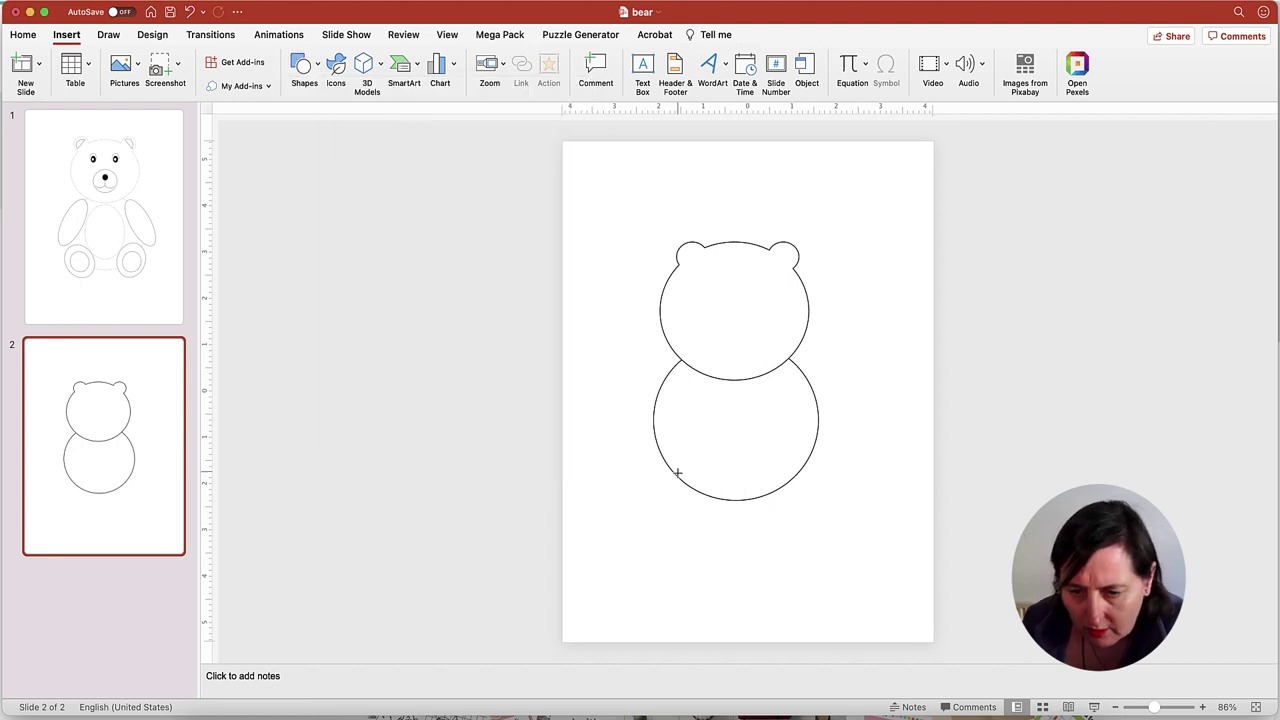
pyautogui.moveTo(678, 473); pyautogui.dragTo(738, 533)
pyautogui.moveTo(679, 471); pyautogui.dragTo(788, 490)
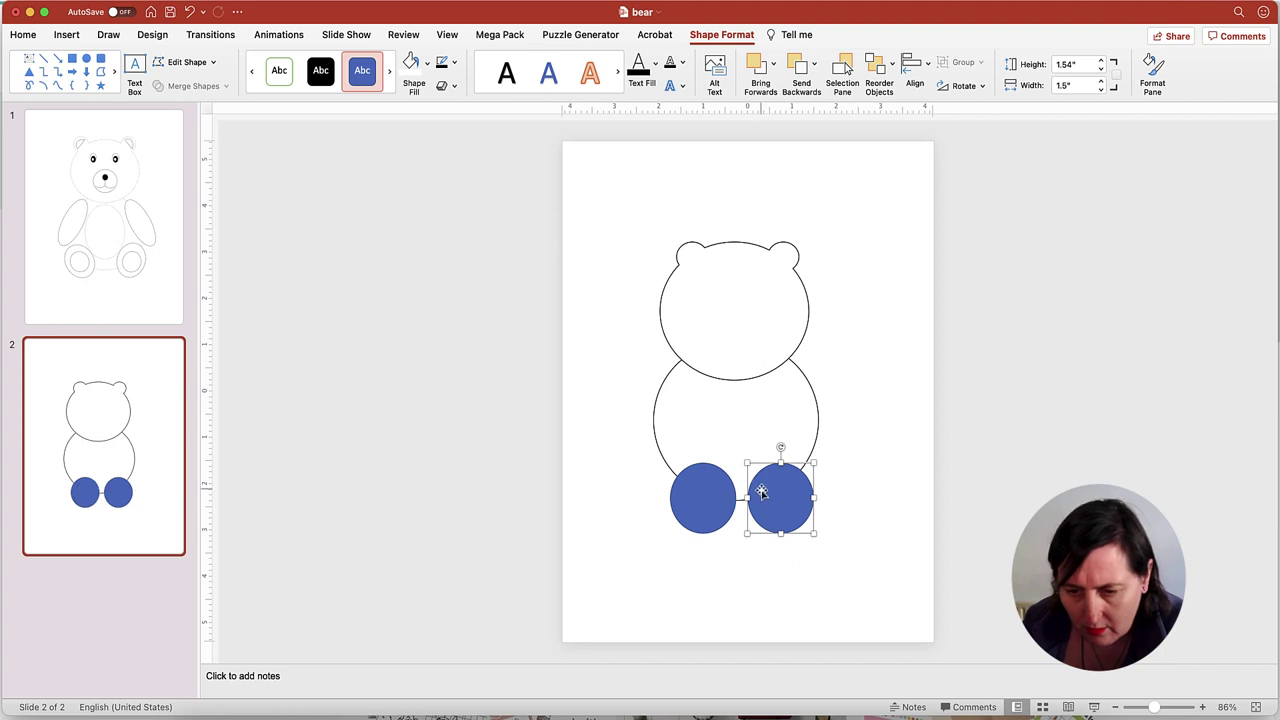
# Step: Give both foot circles a white fill and a black outline
pyautogui.click(705, 493)
pyautogui.click(411, 63)
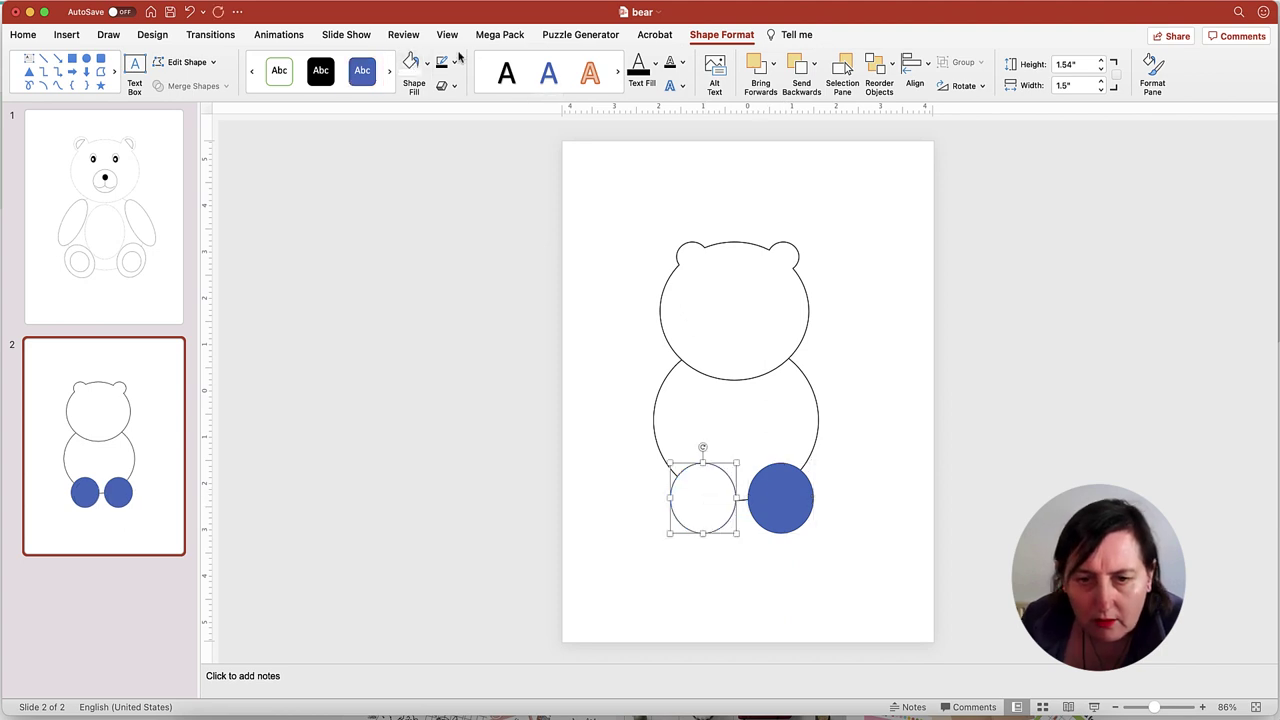
pyautogui.click(454, 62)
pyautogui.click(457, 131)
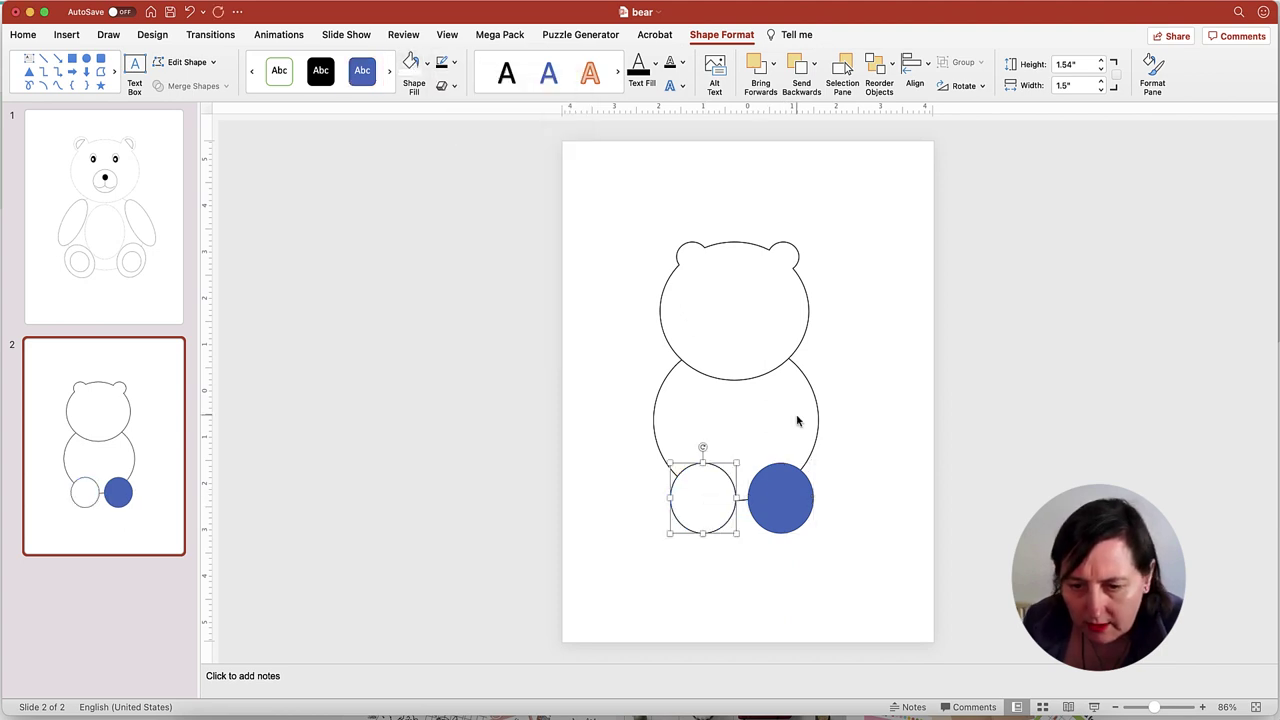
pyautogui.click(778, 494)
pyautogui.click(454, 64)
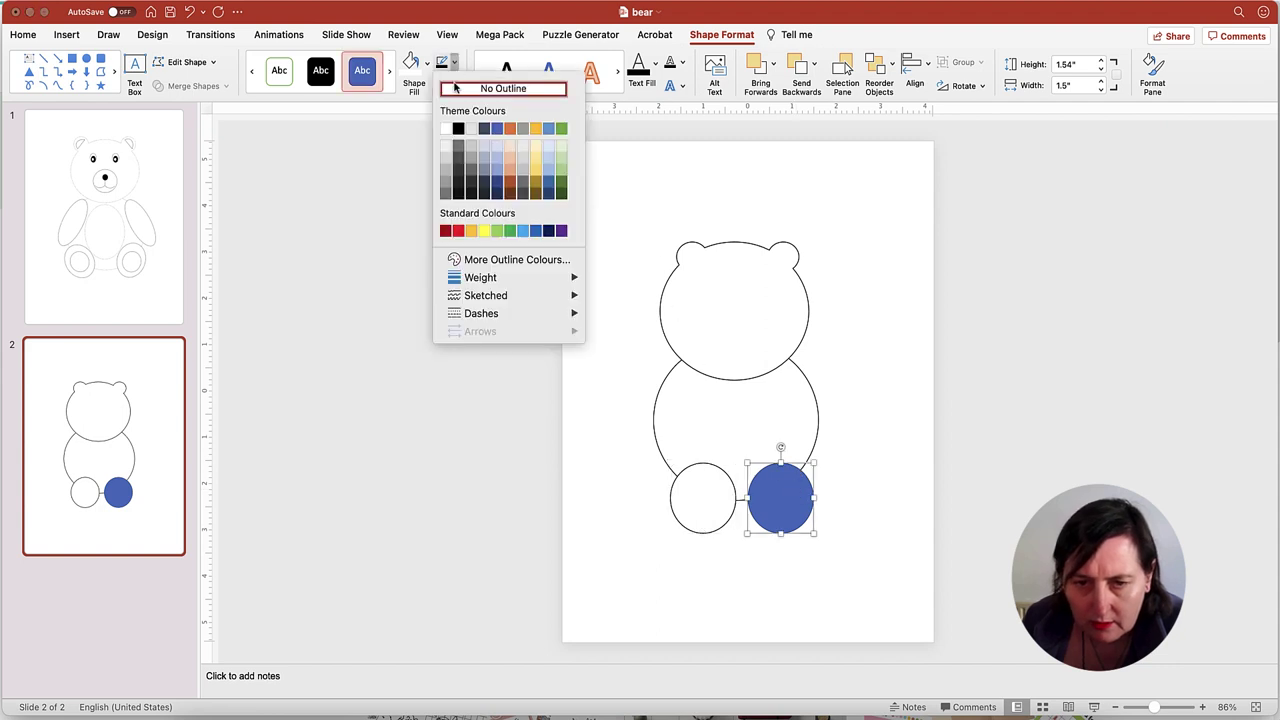
pyautogui.click(457, 131)
pyautogui.click(411, 63)
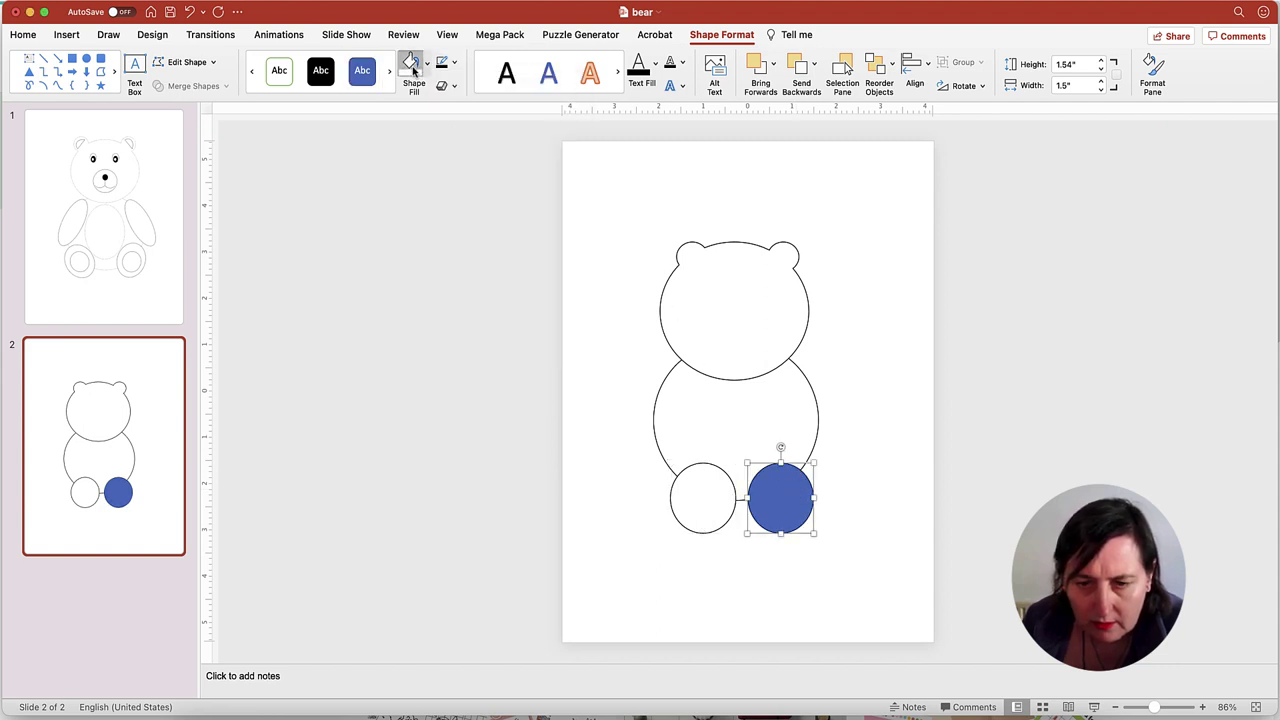
# Step: Make a smaller inner pad circle about 1.1 inches wide and copy it
pyautogui.click(915, 395)
pyautogui.moveTo(778, 498); pyautogui.dragTo(722, 493)
pyautogui.click(726, 497)
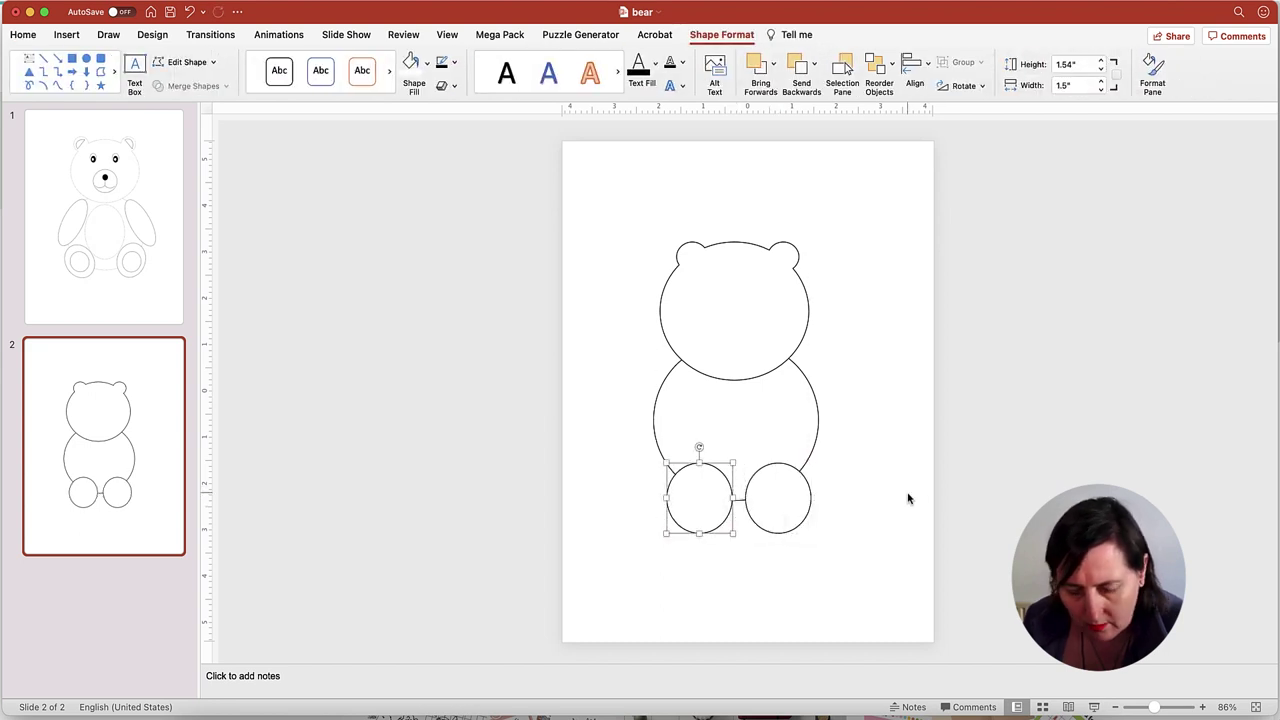
pyautogui.press('super+z')
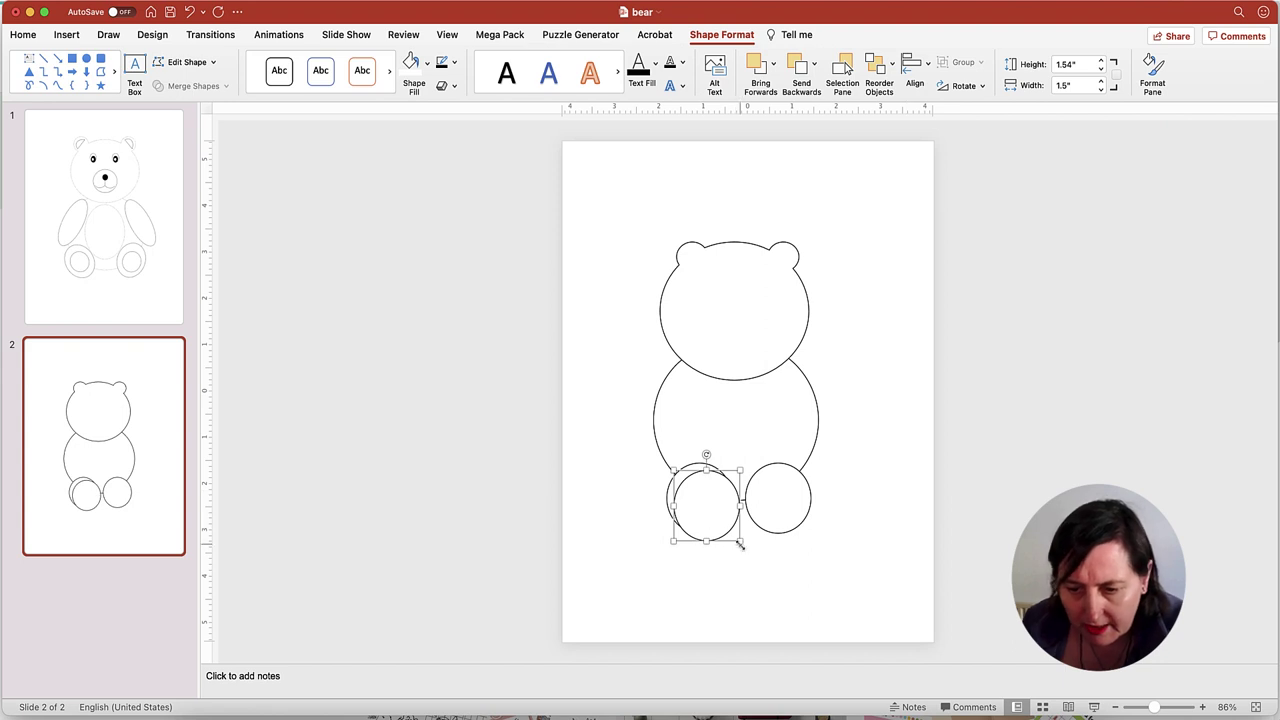
pyautogui.moveTo(740, 543); pyautogui.dragTo(790, 509)
pyautogui.press('Down')
pyautogui.press('Down')
pyautogui.press('Down')
pyautogui.press('Right')
# Step: Centre the inner circle copy inside the right foot
pyautogui.click(917, 422)
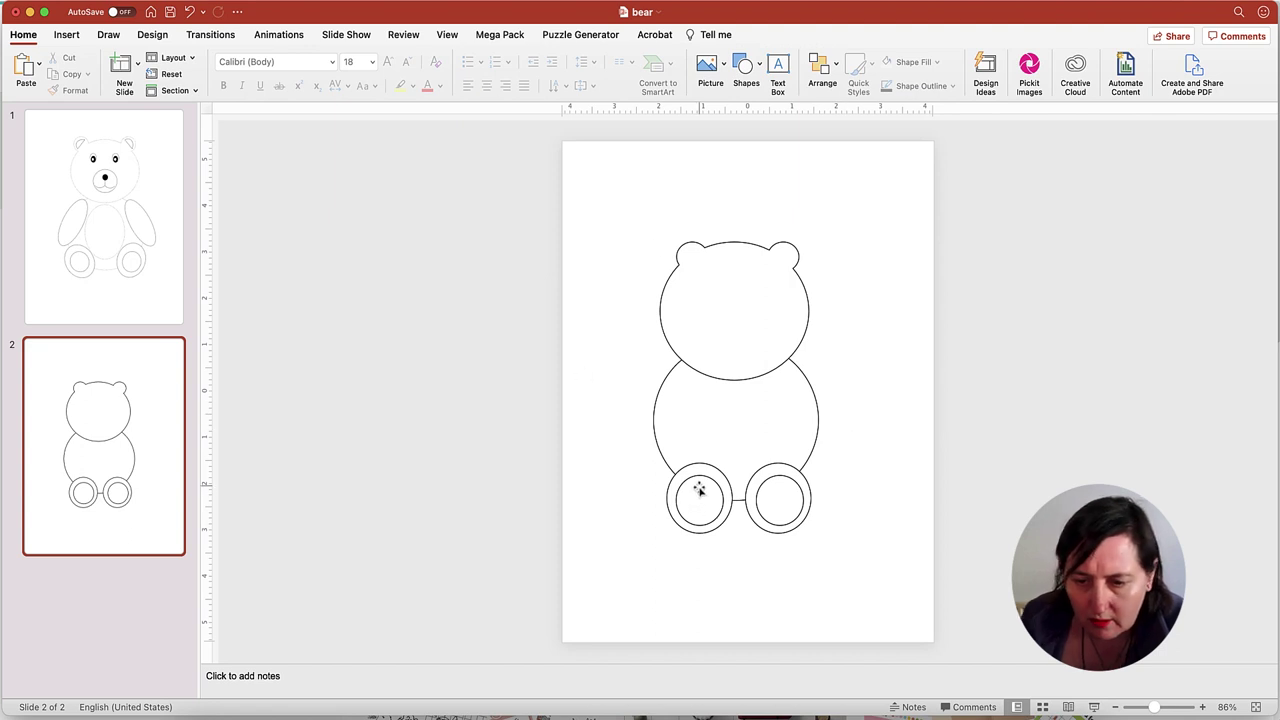
pyautogui.moveTo(791, 488)
pyautogui.mouseDown()
pyautogui.moveTo(814, 448)
pyautogui.moveTo(790, 486)
pyautogui.mouseUp()
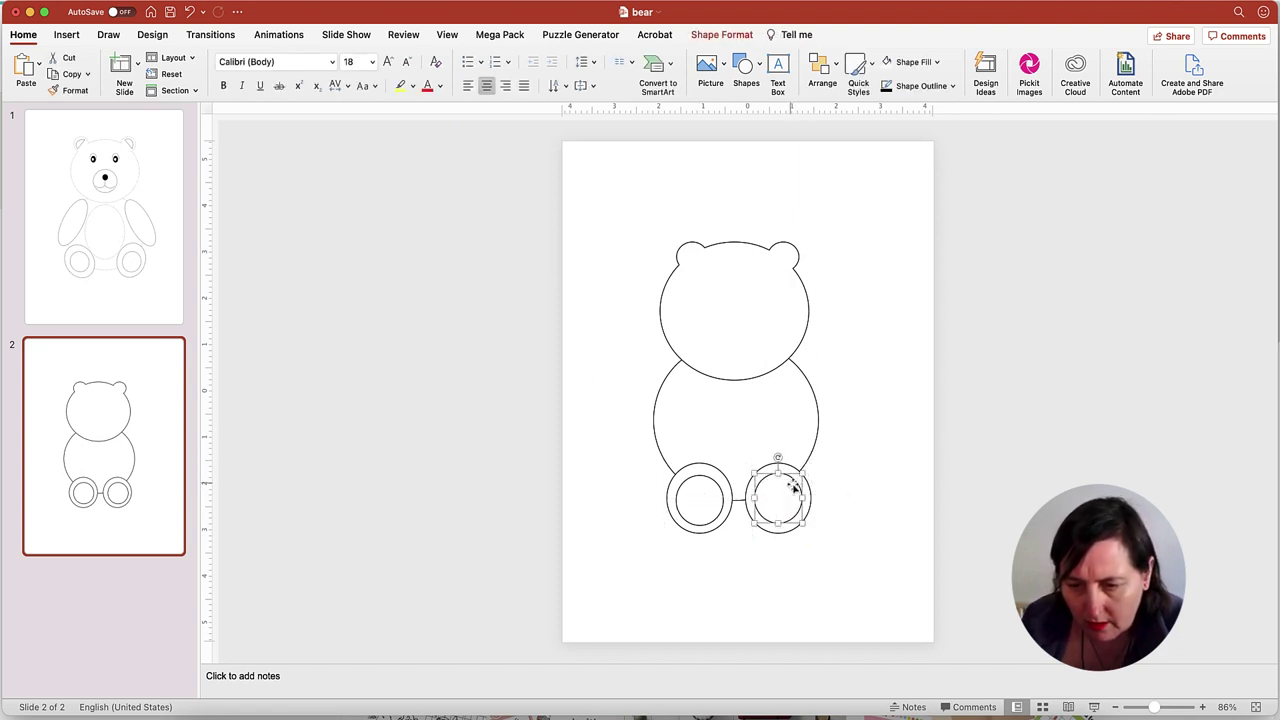
pyautogui.click(938, 410)
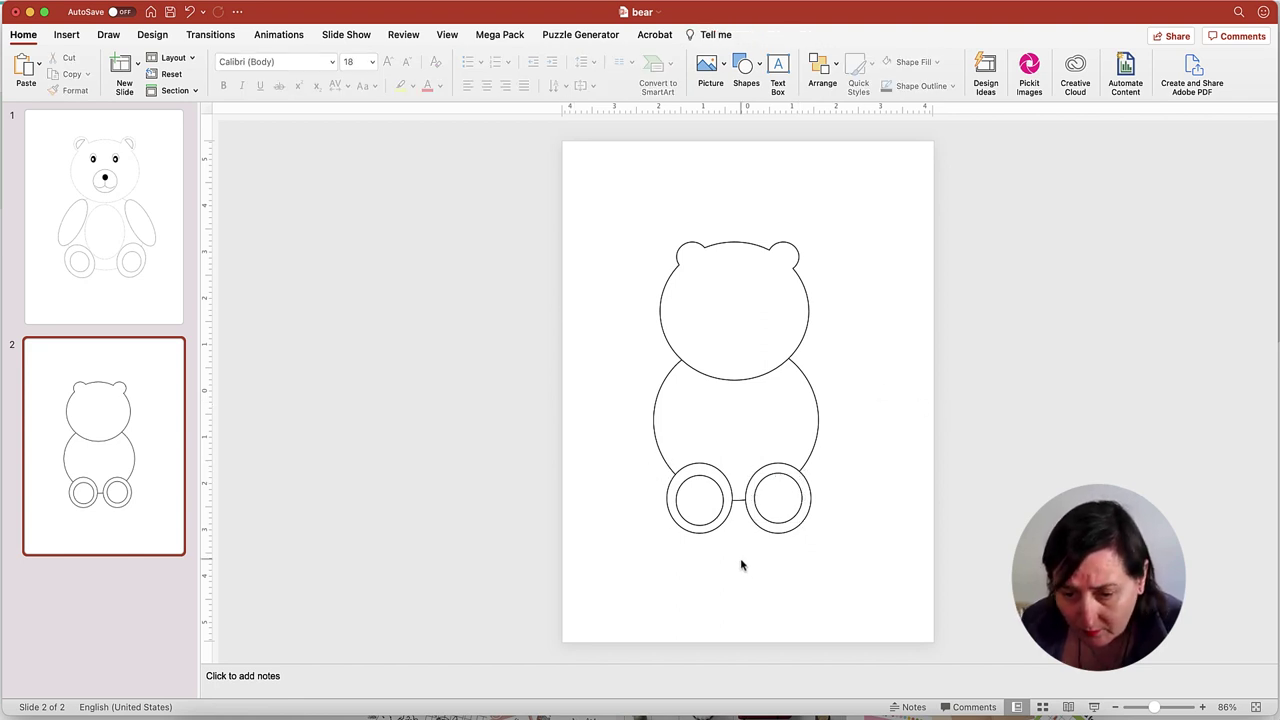
# Step: Tilt and resize the left foot's ring and pad together
pyautogui.moveTo(741, 565); pyautogui.dragTo(678, 452)
pyautogui.click(751, 467)
pyautogui.click(708, 470)
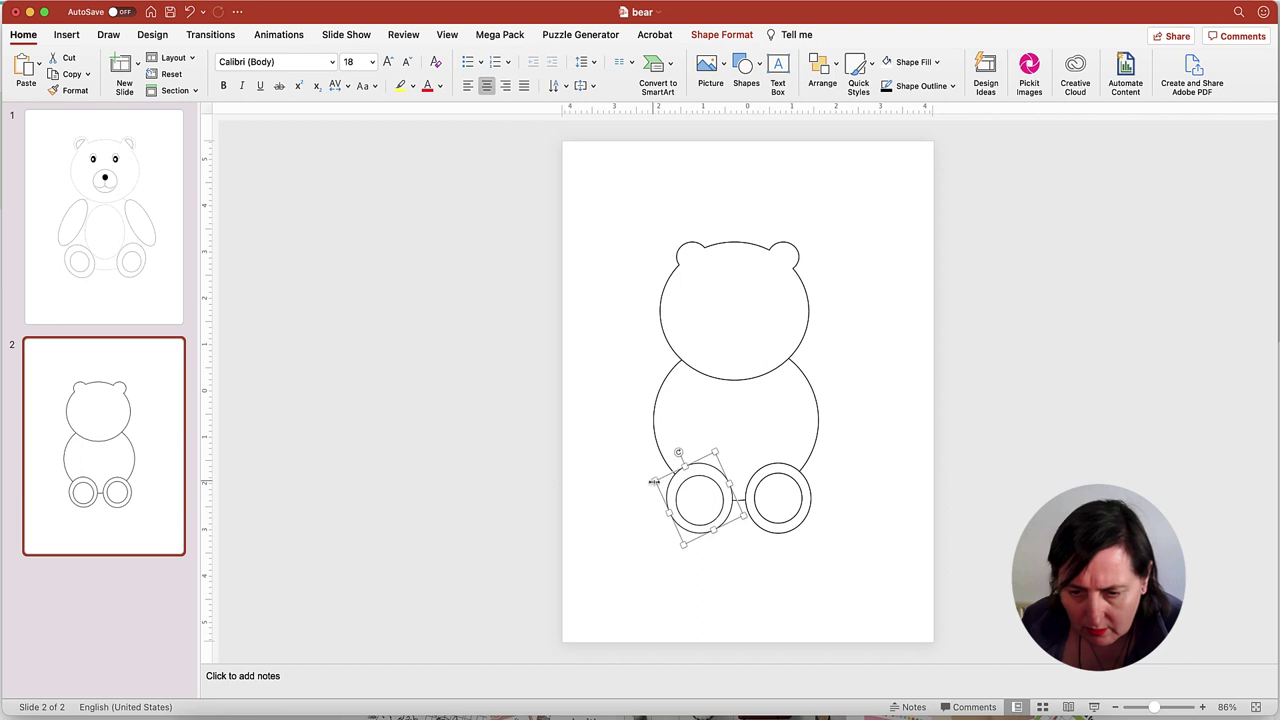
pyautogui.moveTo(652, 481); pyautogui.dragTo(668, 512)
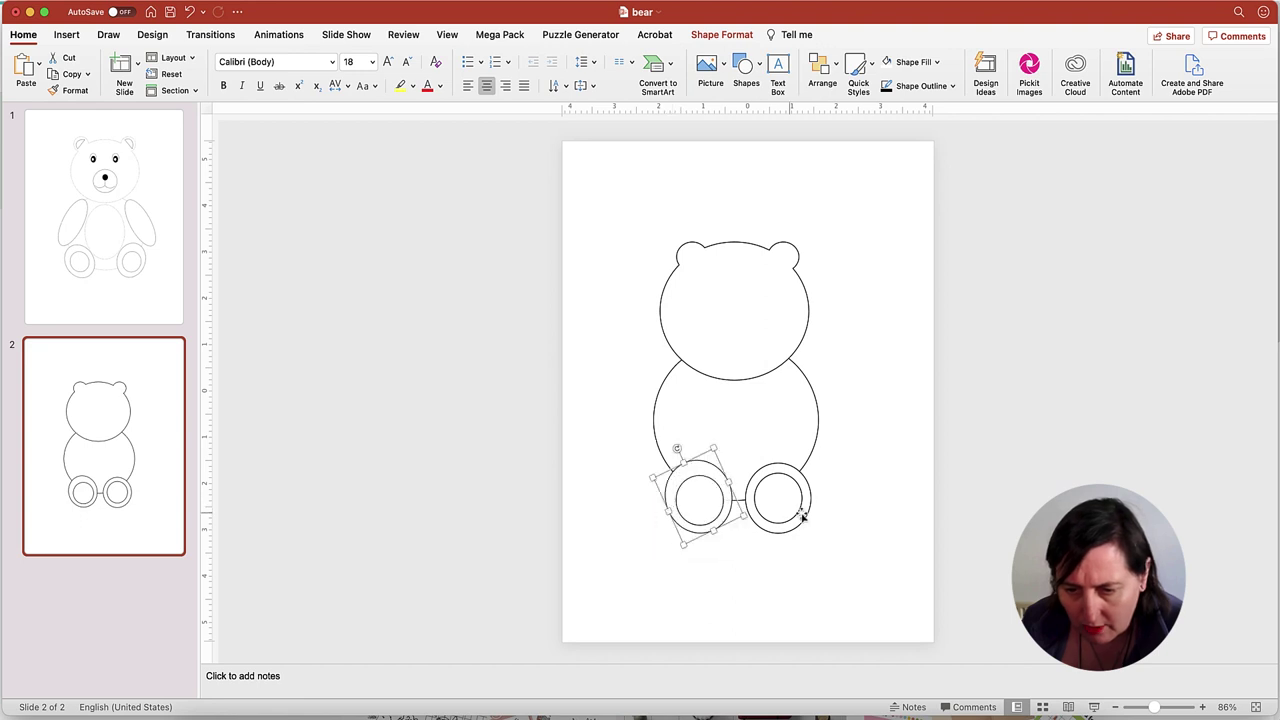
# Step: Replace the right foot's outer circle with a copy of the tilted left one
pyautogui.click(809, 481)
pyautogui.press('Delete')
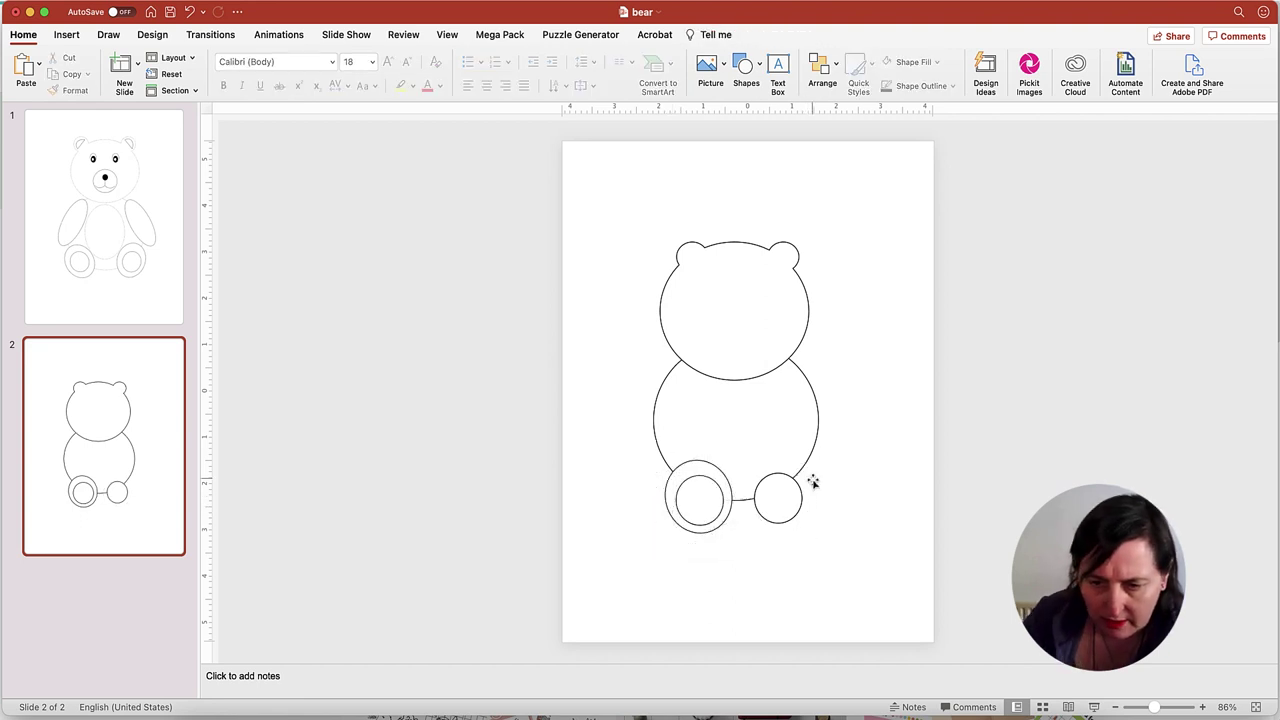
pyautogui.click(681, 479)
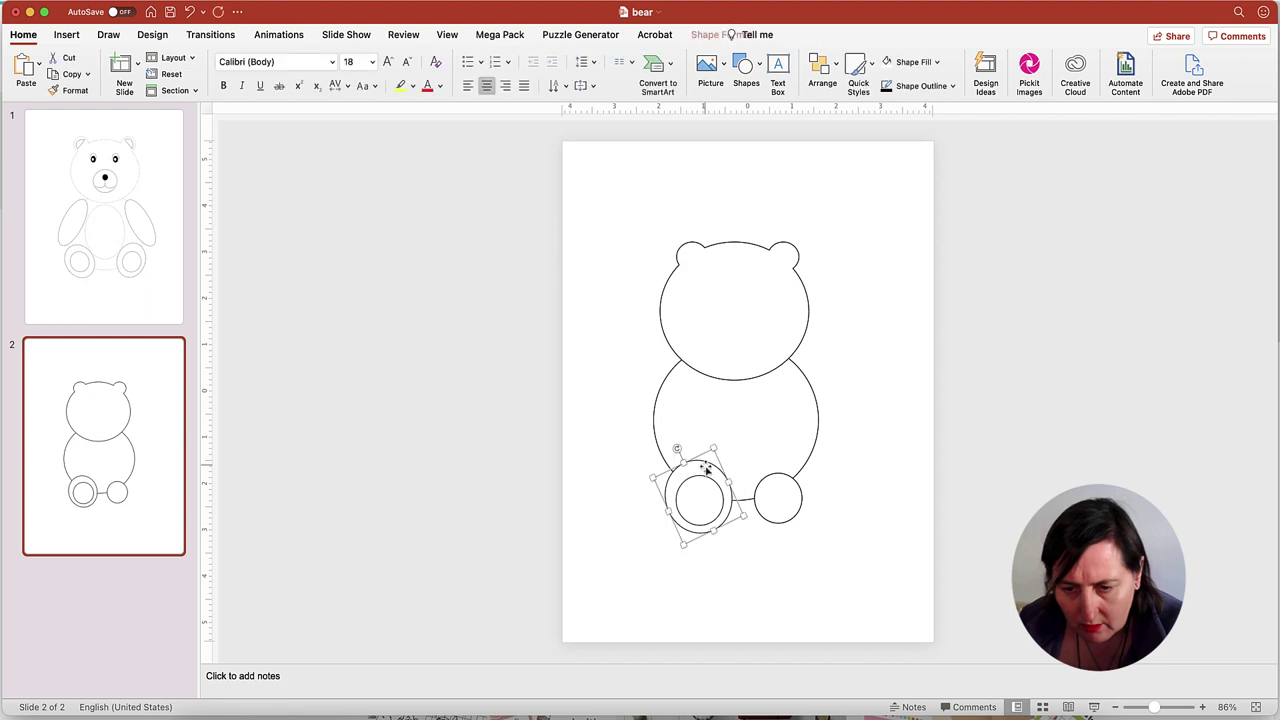
pyautogui.moveTo(712, 470); pyautogui.dragTo(781, 461)
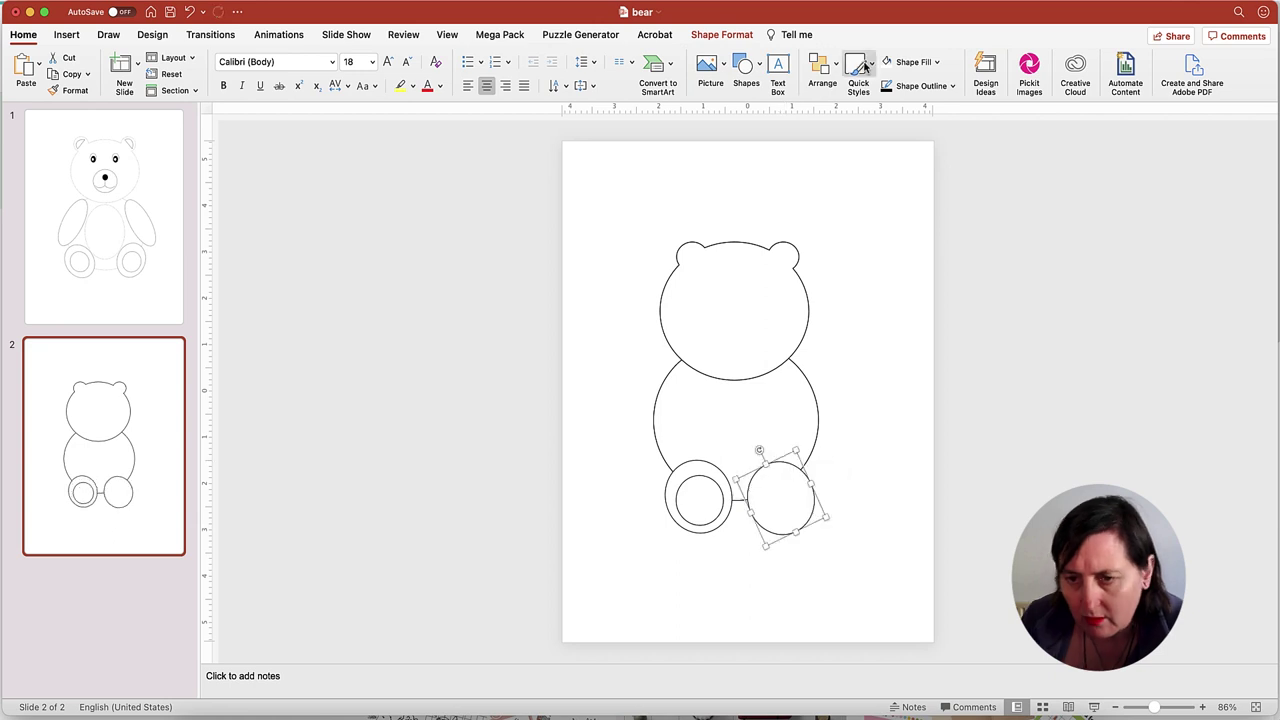
# Step: Flip the right foot circle horizontally and reorder it with Send to Back and Bring Forward
pyautogui.click(837, 66)
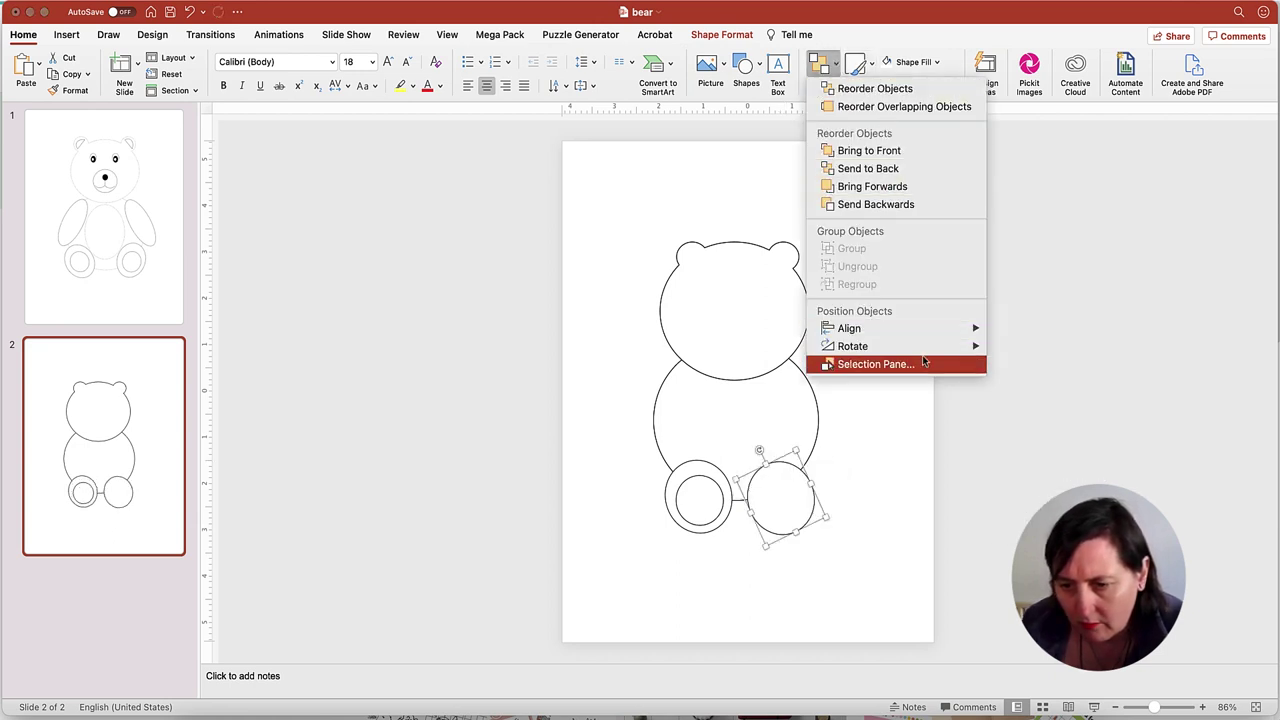
pyautogui.moveTo(912, 346)
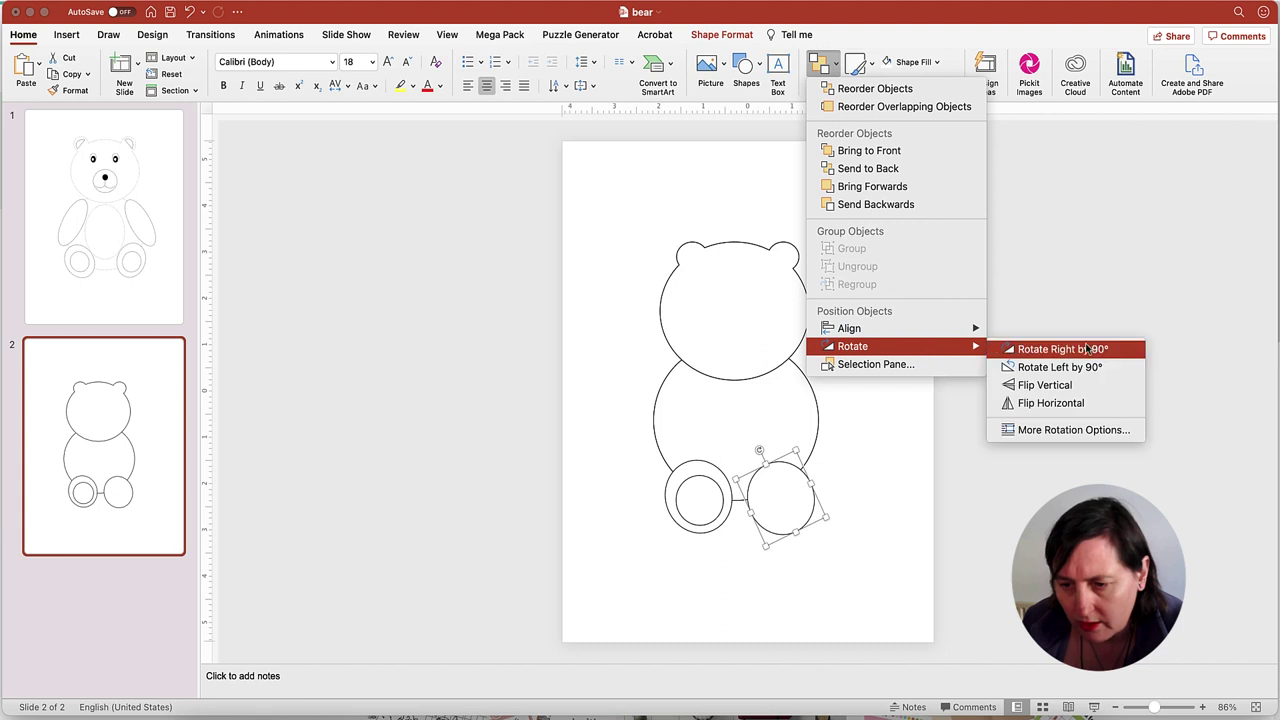
pyautogui.click(1082, 402)
pyautogui.click(822, 72)
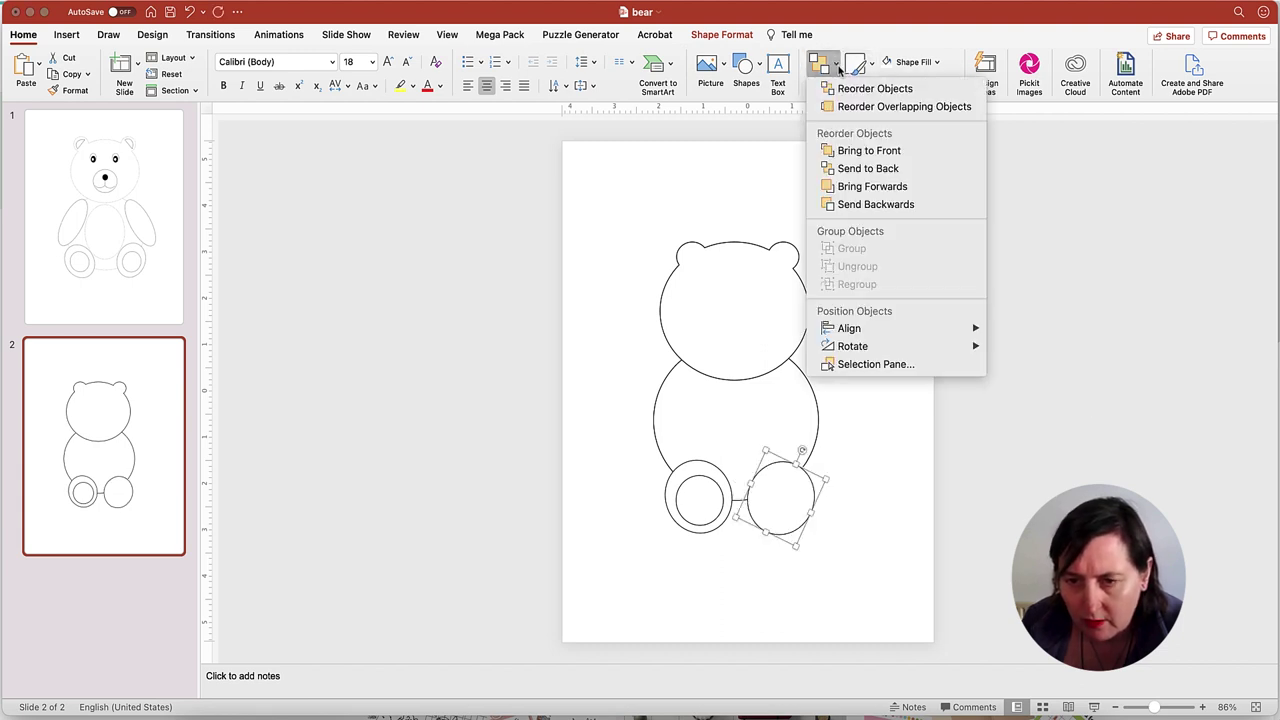
pyautogui.click(895, 168)
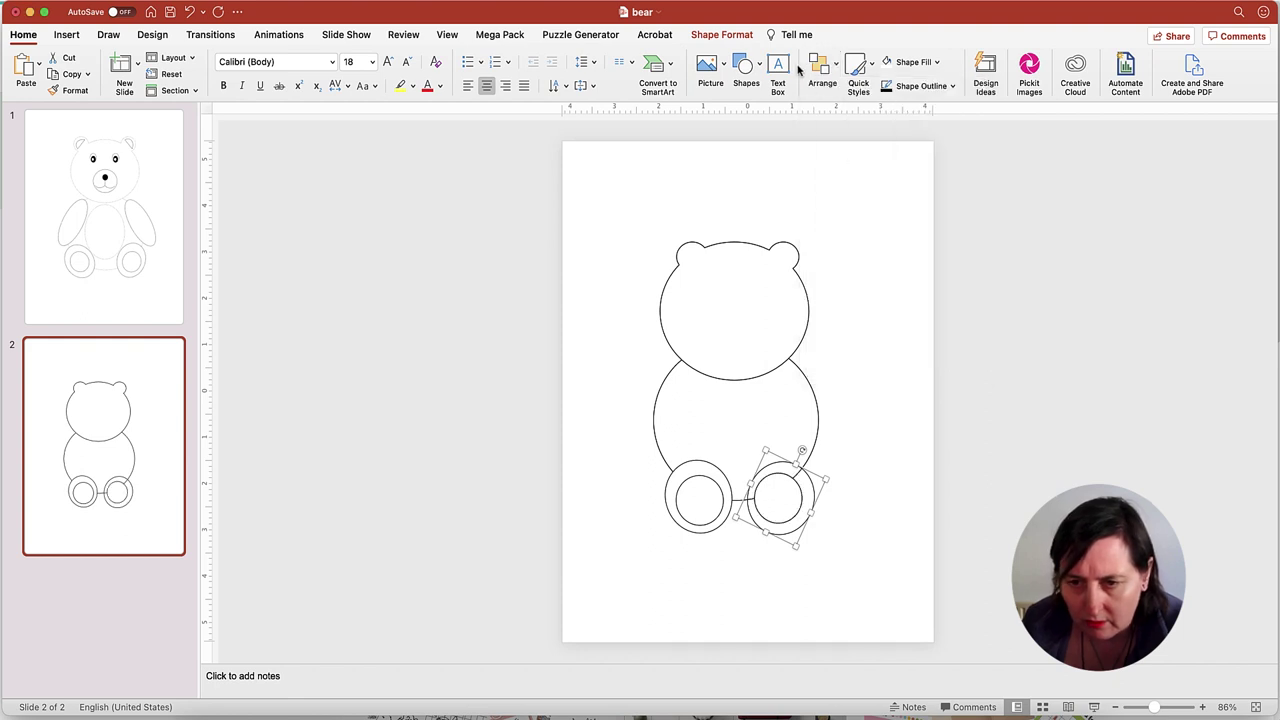
pyautogui.click(824, 70)
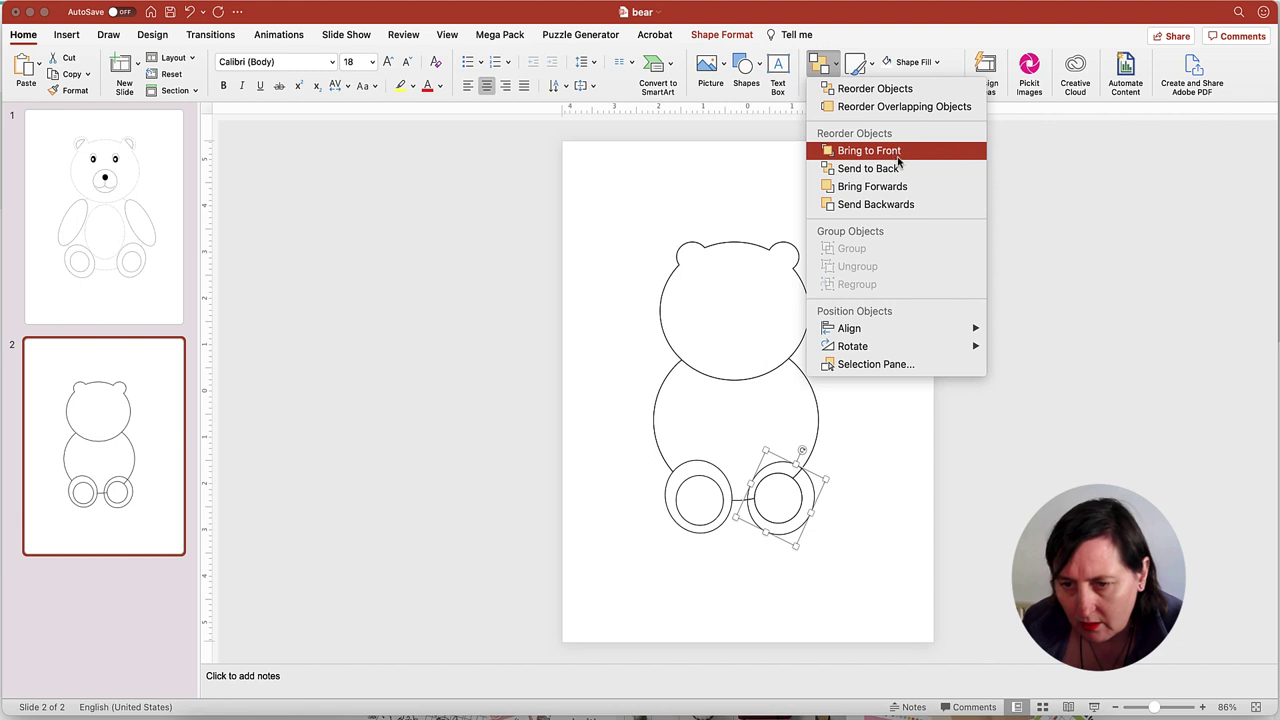
pyautogui.click(890, 187)
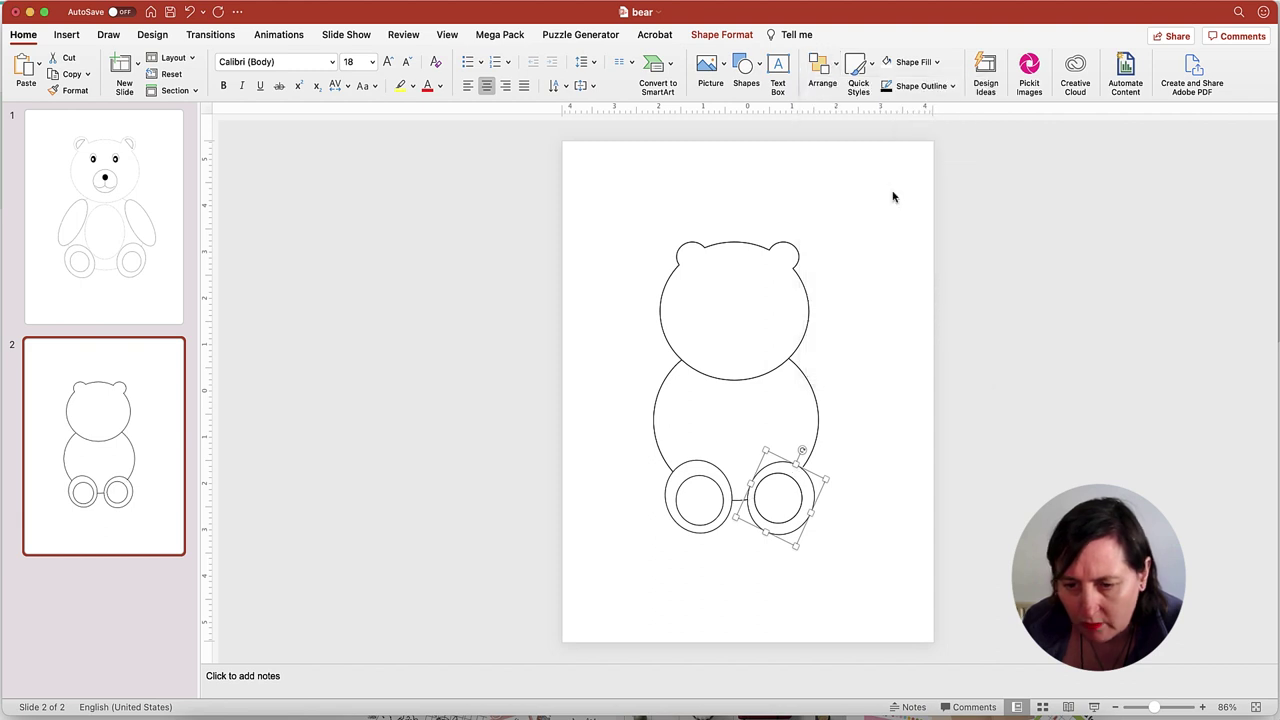
pyautogui.click(880, 318)
# Step: Centre each foot's inner circle within its outer ring
pyautogui.click(807, 488)
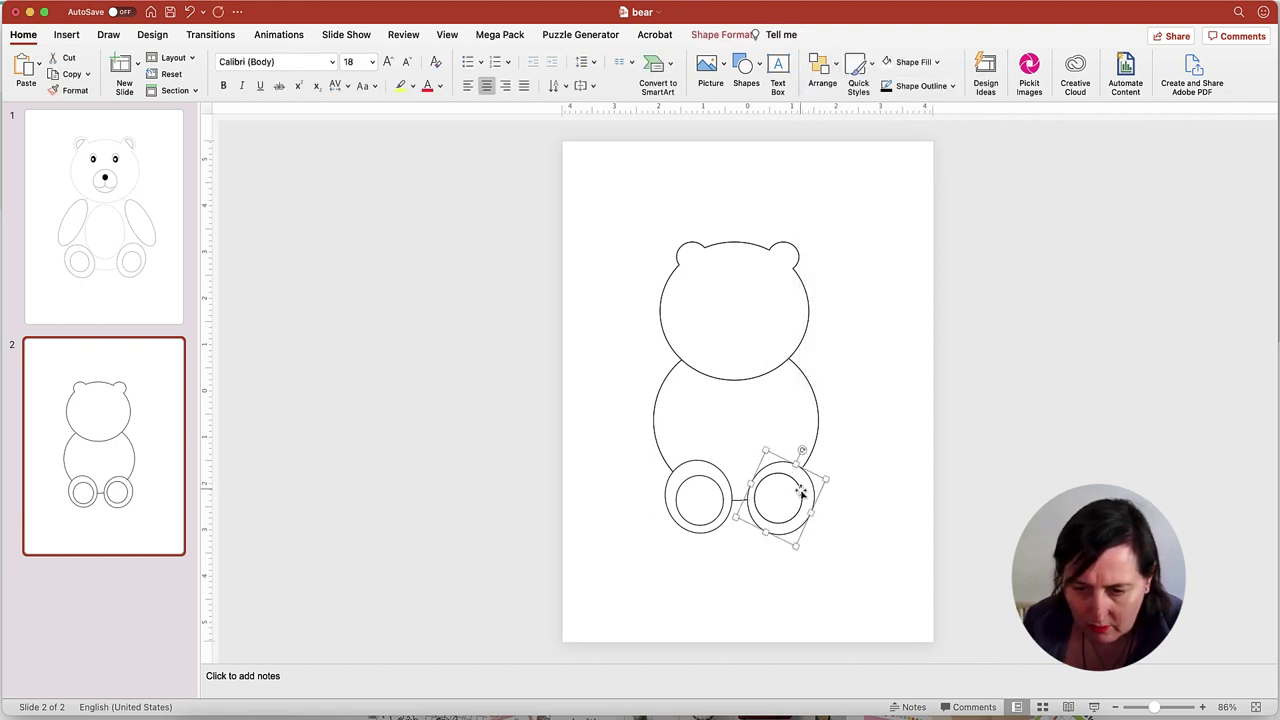
pyautogui.click(791, 494)
pyautogui.moveTo(791, 494); pyautogui.dragTo(794, 499)
pyautogui.click(712, 488)
pyautogui.moveTo(710, 488); pyautogui.dragTo(713, 487)
pyautogui.click(909, 457)
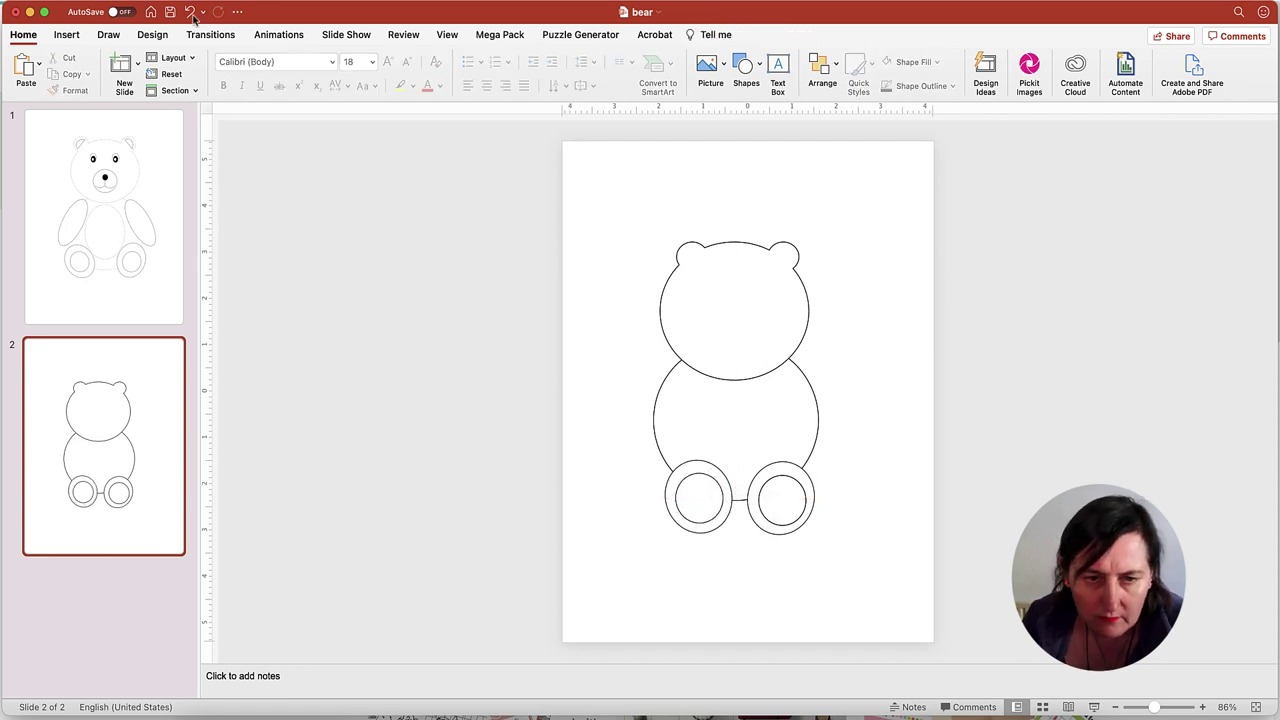
pyautogui.click(70, 35)
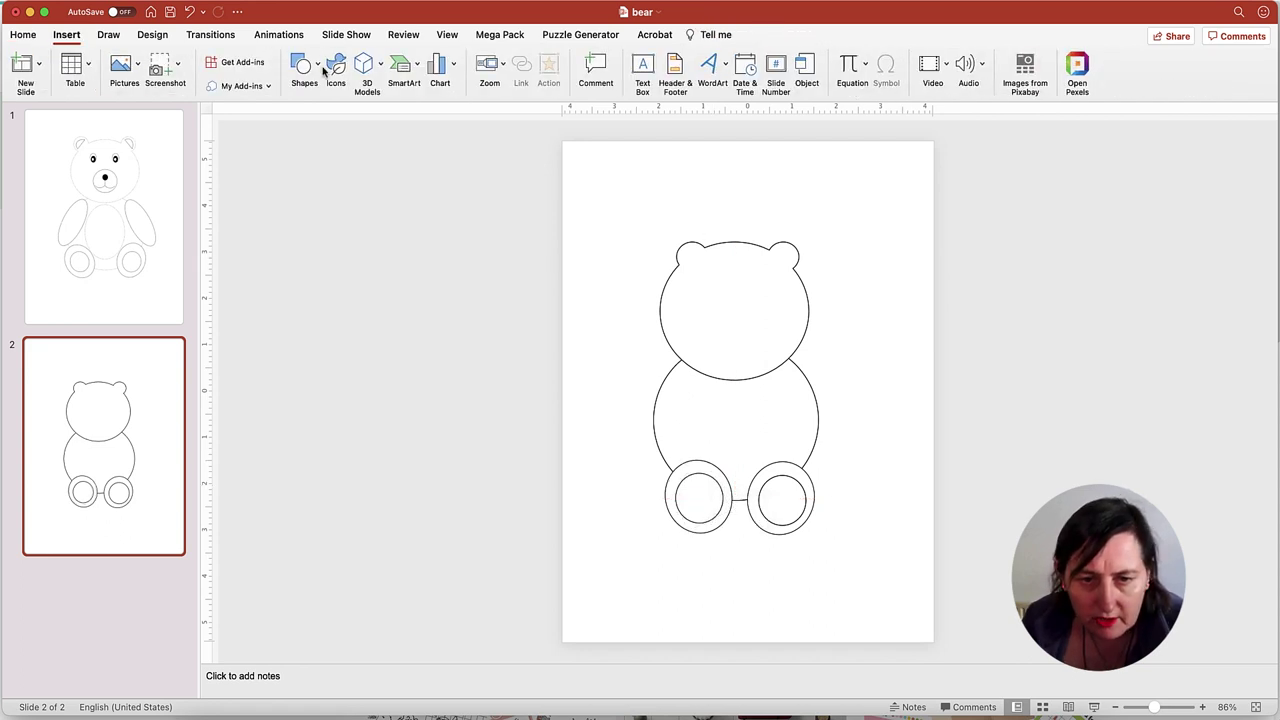
# Step: Draw a tilted left arm oval at the body's upper left, 2.43 inches long
pyautogui.click(305, 65)
pyautogui.click(397, 110)
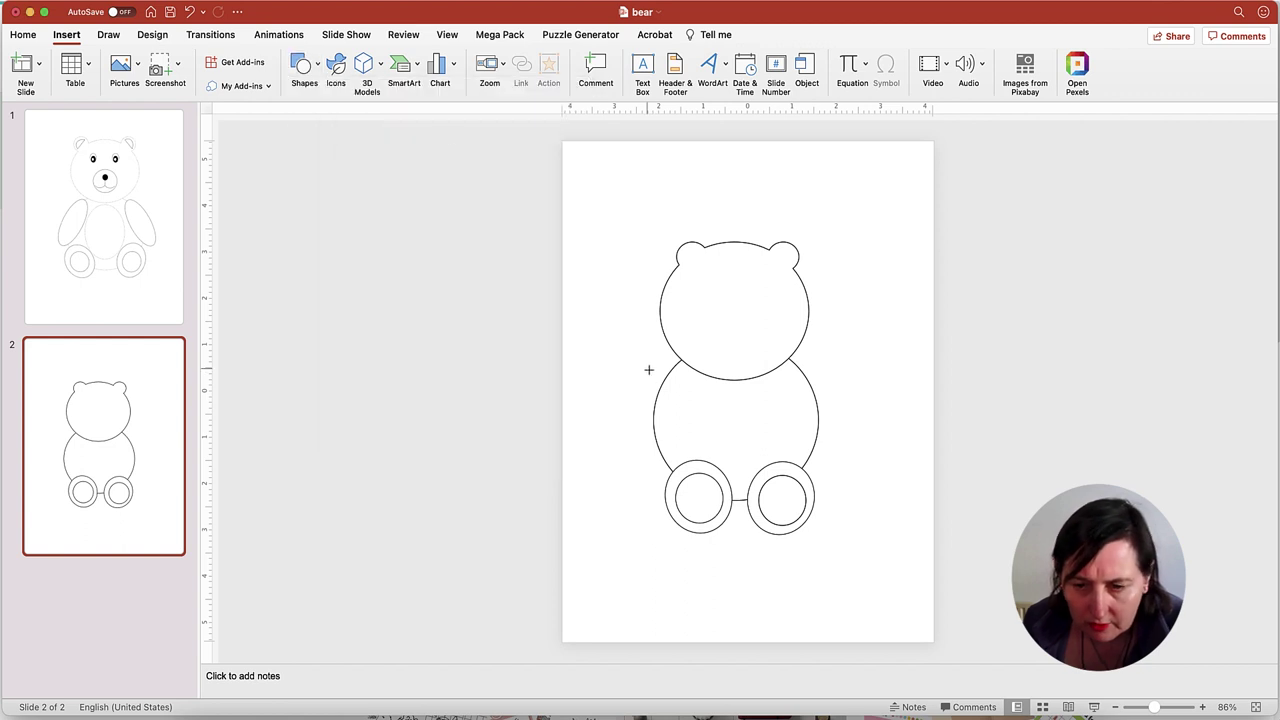
pyautogui.moveTo(668, 366)
pyautogui.mouseDown()
pyautogui.moveTo(689, 423)
pyautogui.moveTo(734, 460)
pyautogui.moveTo(718, 457)
pyautogui.moveTo(723, 466)
pyautogui.moveTo(734, 459)
pyautogui.mouseUp()
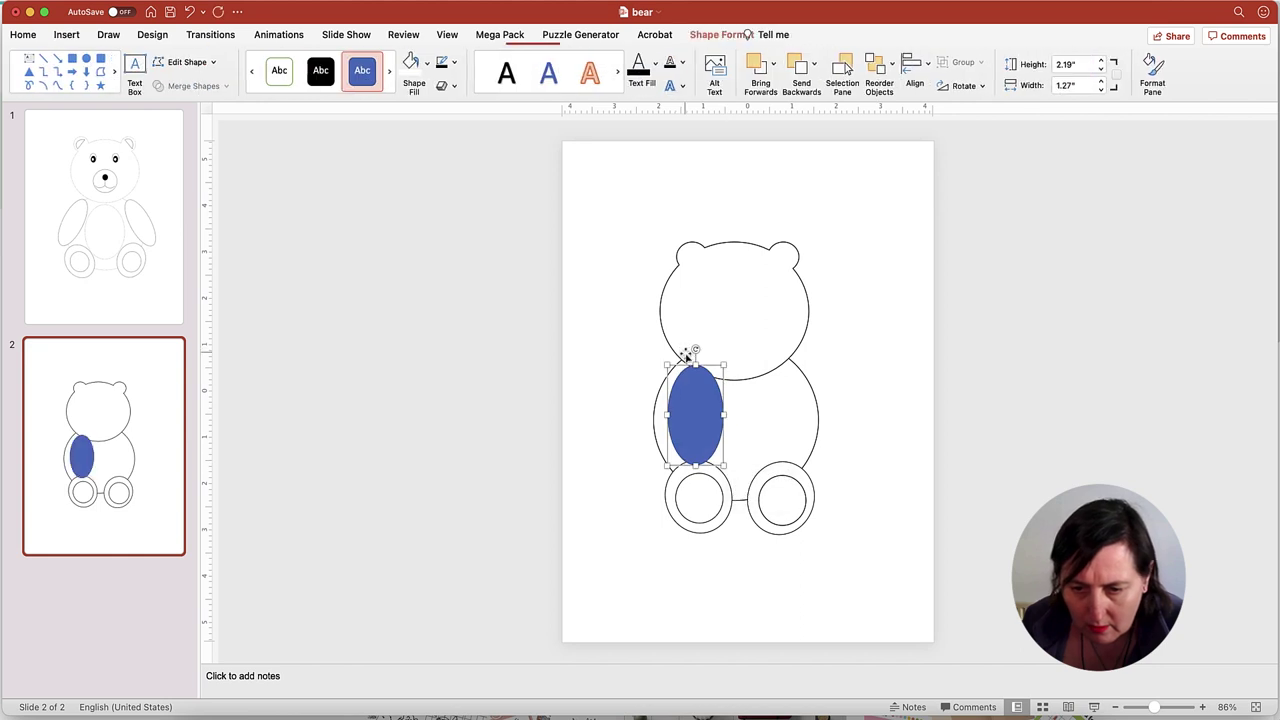
pyautogui.moveTo(692, 354)
pyautogui.mouseDown()
pyautogui.moveTo(724, 366)
pyautogui.moveTo(672, 381)
pyautogui.mouseUp()
pyautogui.moveTo(633, 451); pyautogui.dragTo(640, 466)
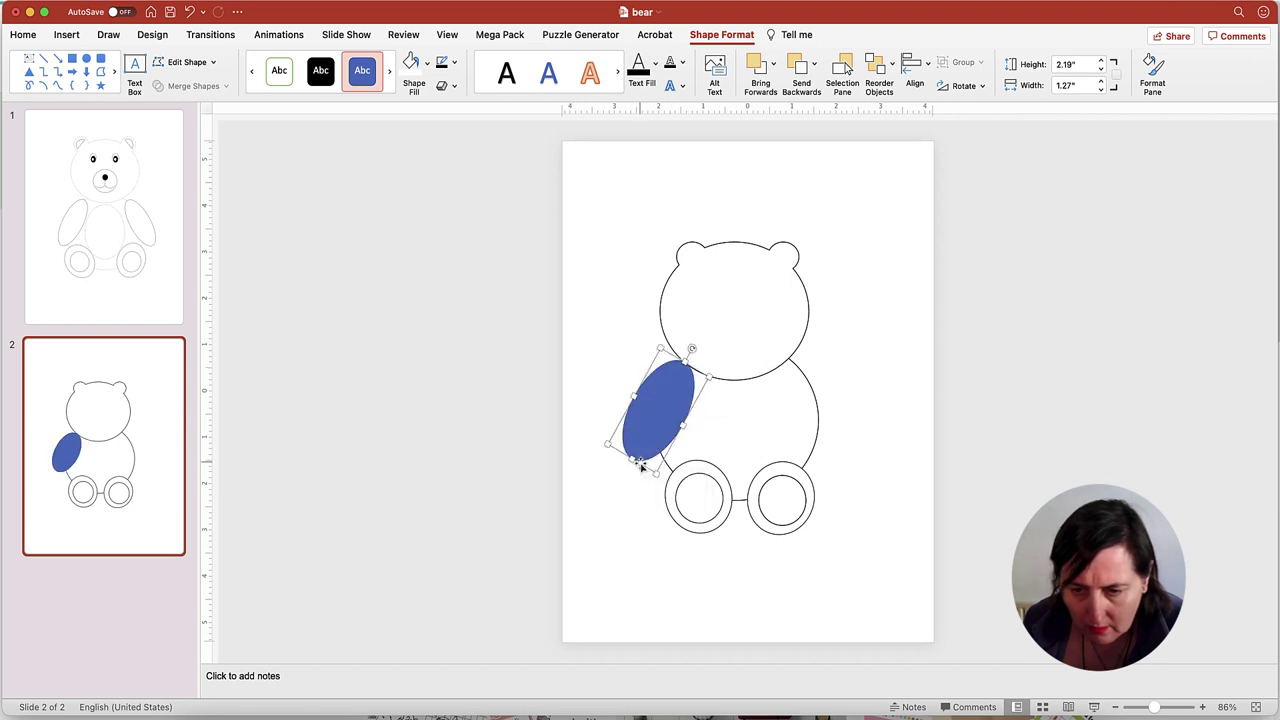
# Step: Give the arm oval a white fill and black outline and nudge it into place
pyautogui.click(411, 63)
pyautogui.click(454, 63)
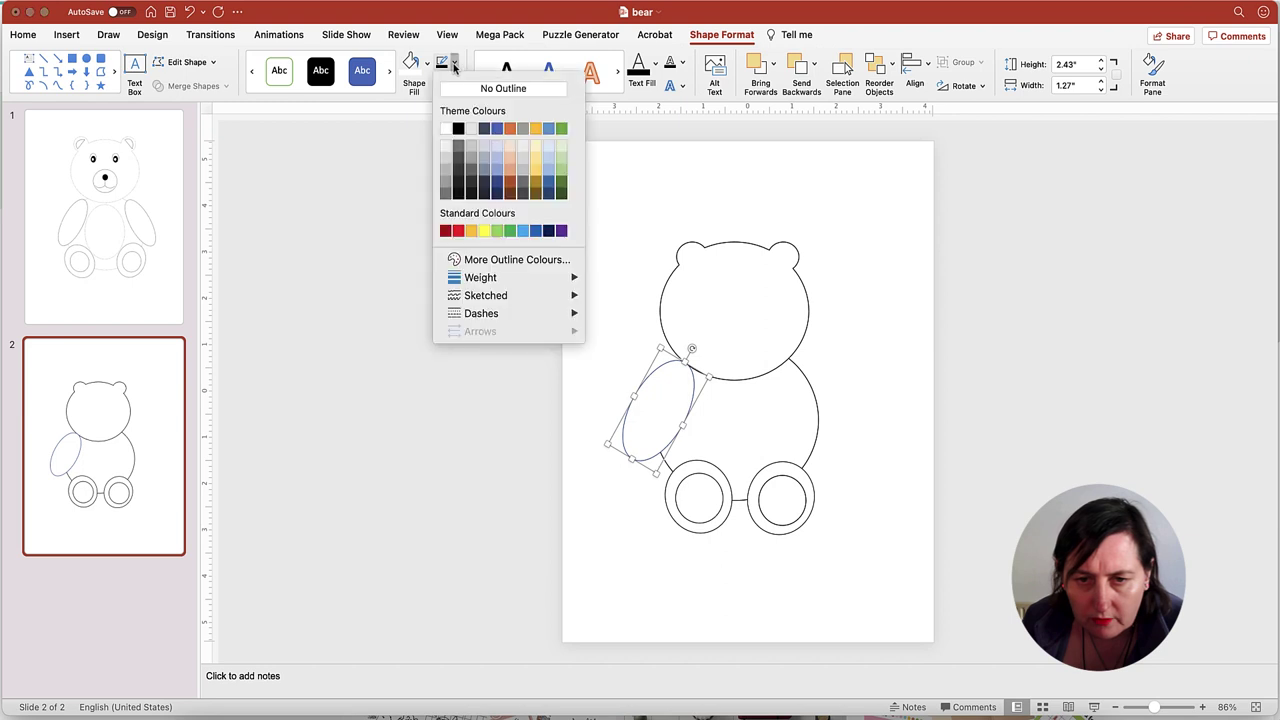
pyautogui.click(458, 129)
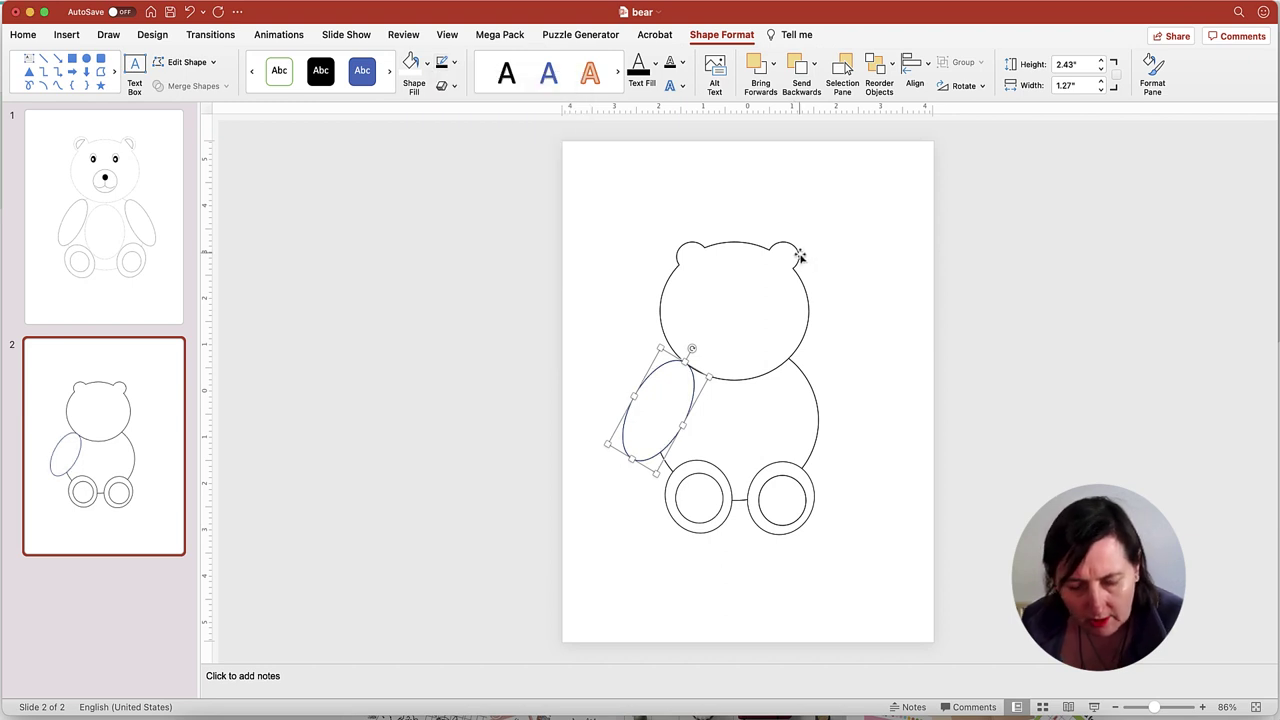
pyautogui.press('Right')
pyautogui.press('Down')
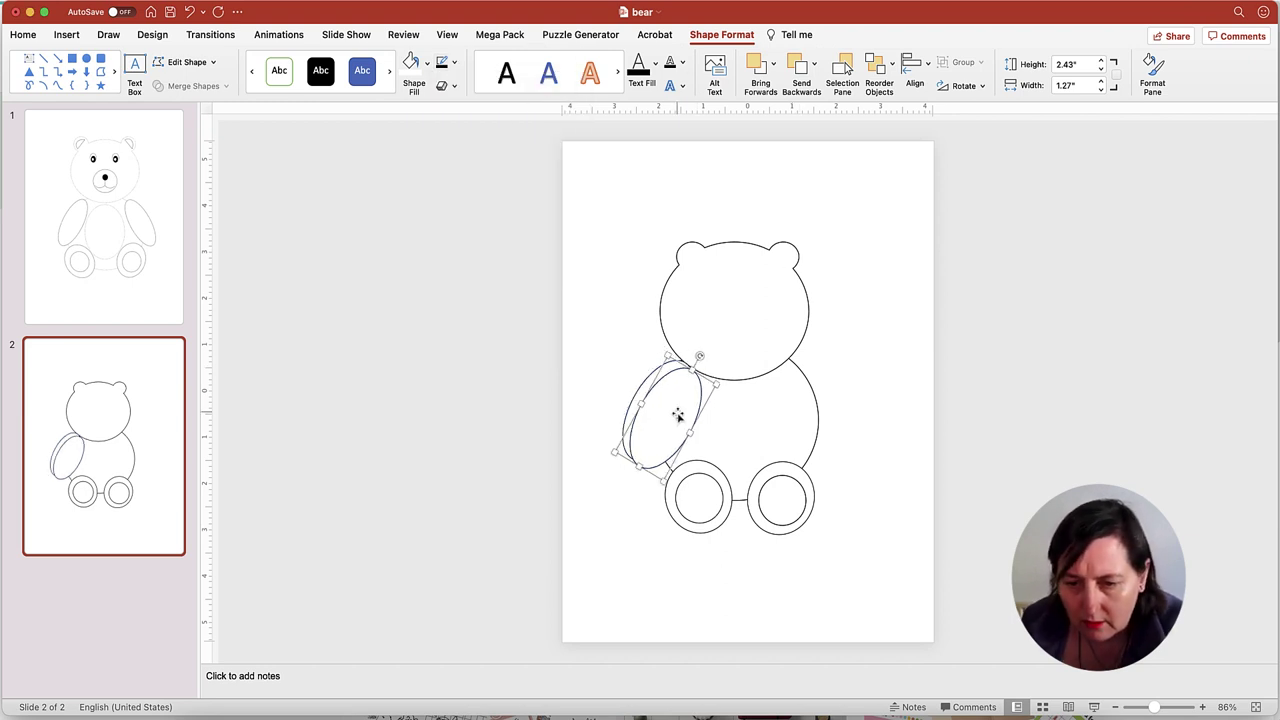
# Step: Duplicate the arm oval and tilt the copy as the mirrored right arm
pyautogui.moveTo(678, 415); pyautogui.dragTo(792, 415)
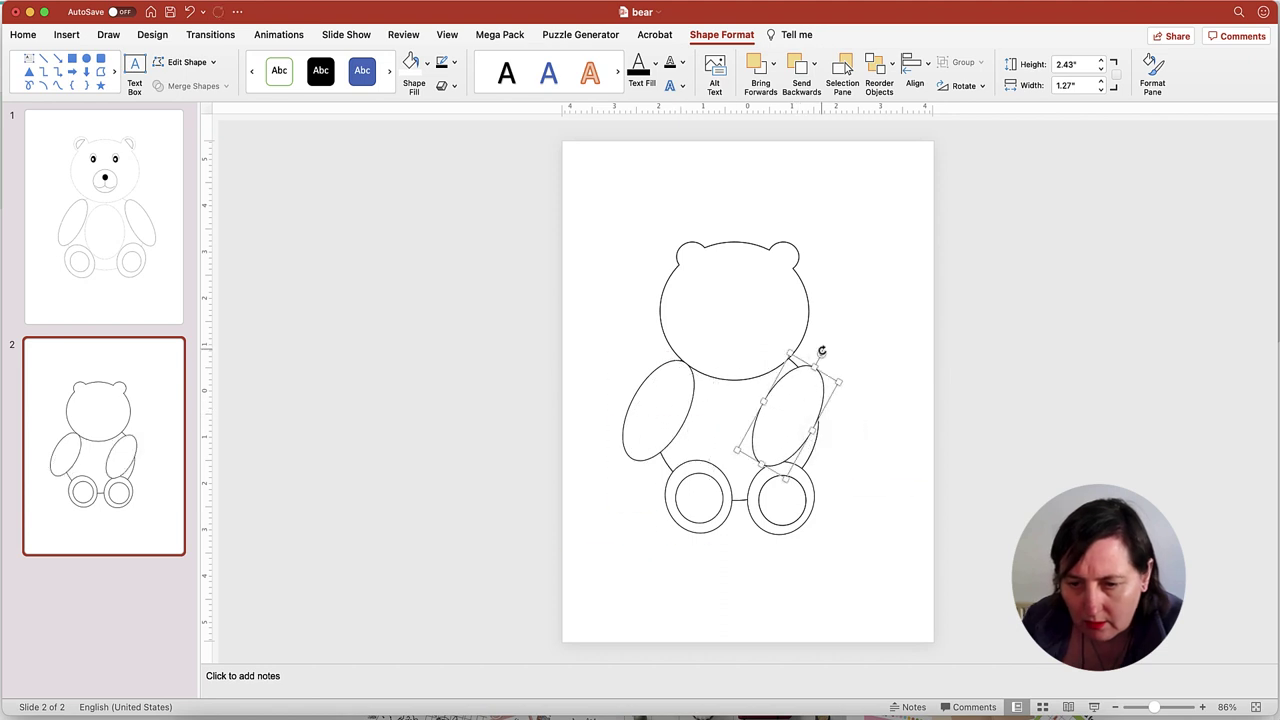
pyautogui.moveTo(821, 351); pyautogui.dragTo(806, 407)
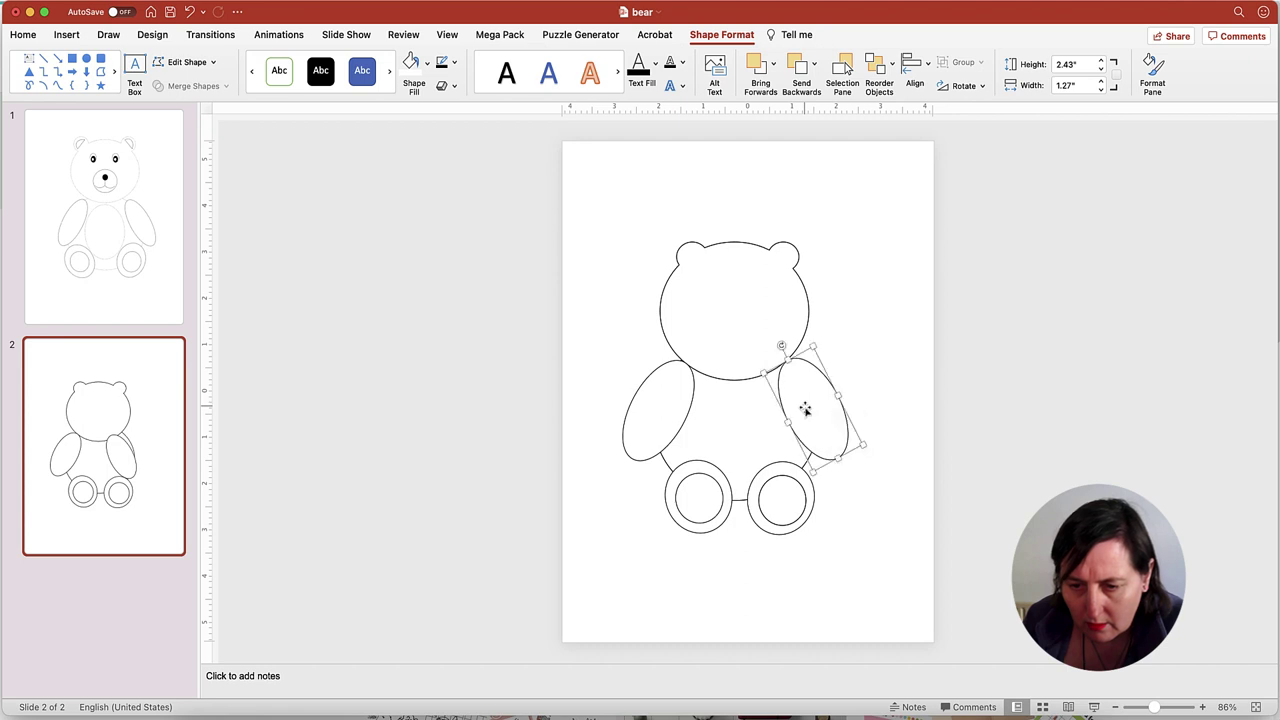
pyautogui.click(878, 342)
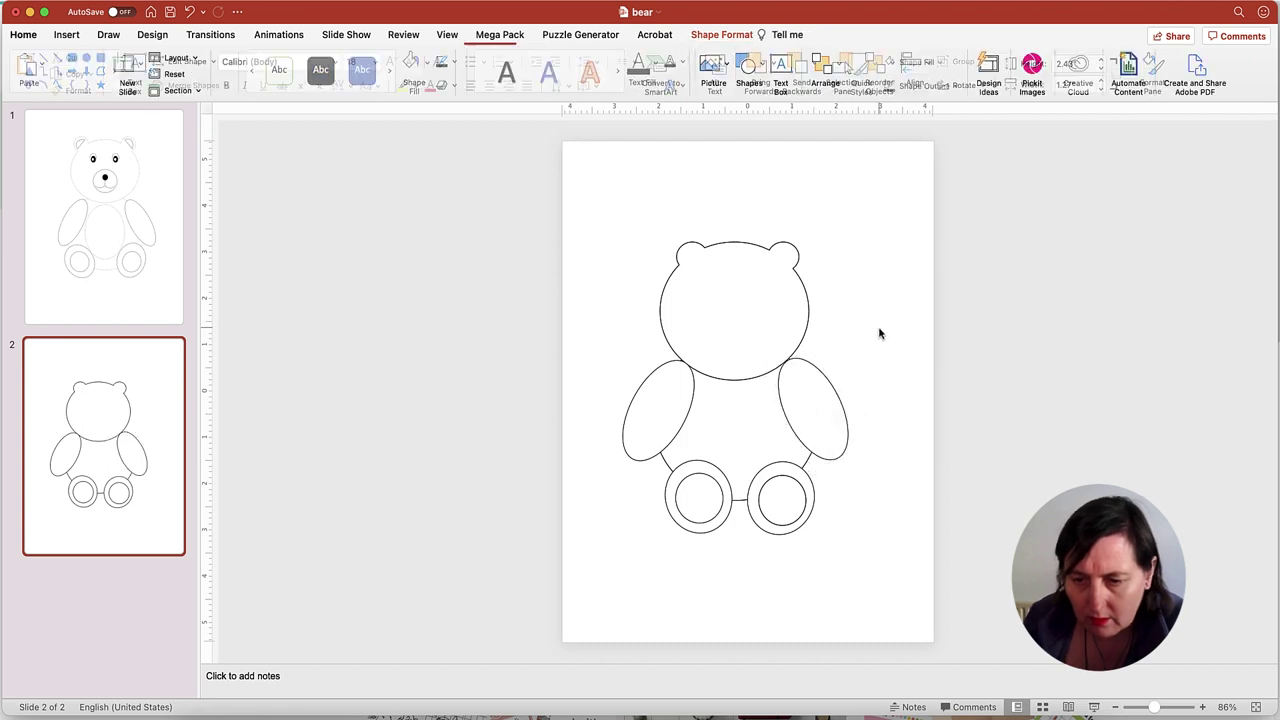
# Step: Draw a belly oval over the bear's body and size and position it
pyautogui.click(66, 35)
pyautogui.click(314, 66)
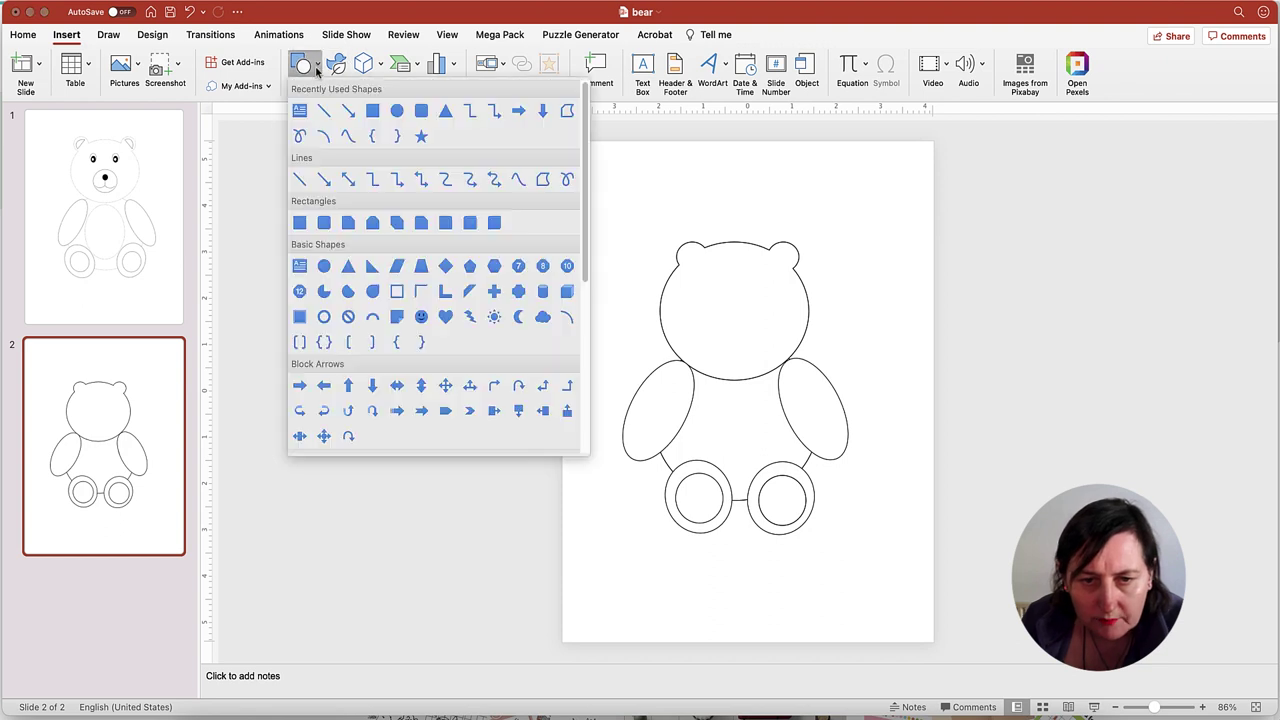
pyautogui.click(397, 111)
pyautogui.moveTo(718, 390); pyautogui.dragTo(780, 470)
pyautogui.moveTo(764, 427); pyautogui.dragTo(744, 413)
pyautogui.moveTo(760, 460); pyautogui.dragTo(798, 488)
pyautogui.moveTo(747, 425); pyautogui.dragTo(736, 426)
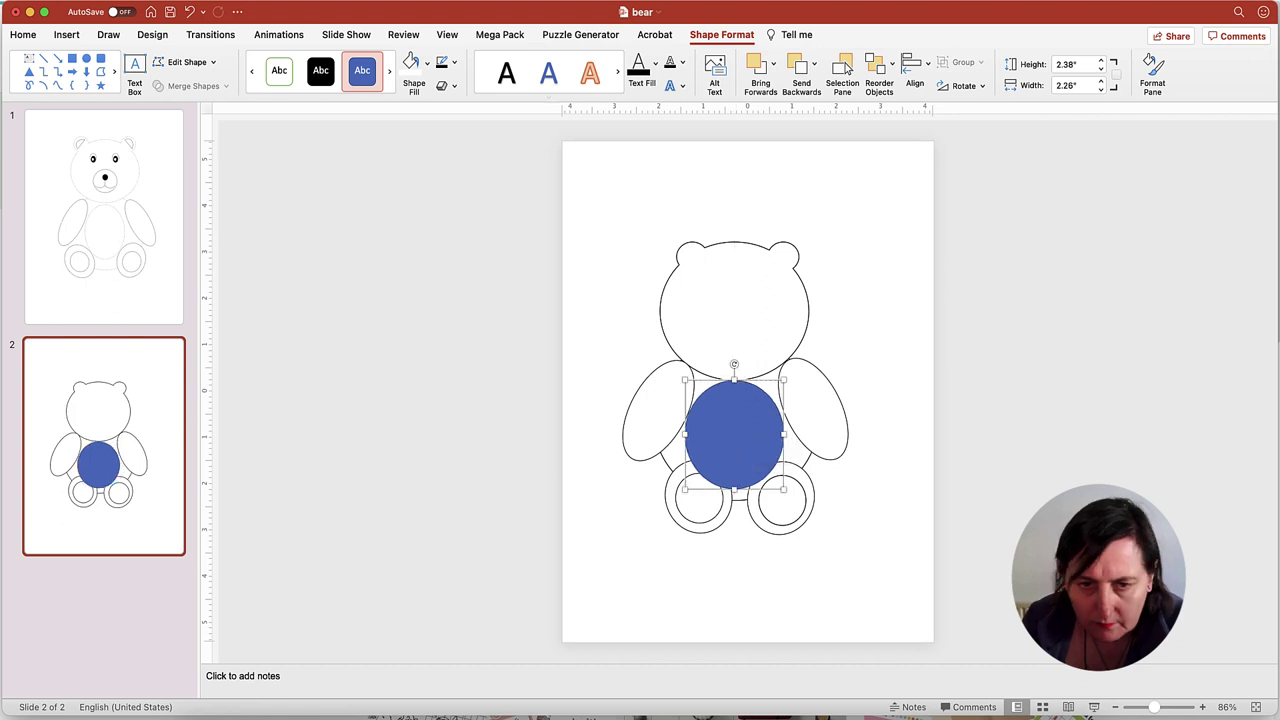
# Step: Give the belly oval white fill and black outline and send it back two layers
pyautogui.click(411, 62)
pyautogui.click(455, 63)
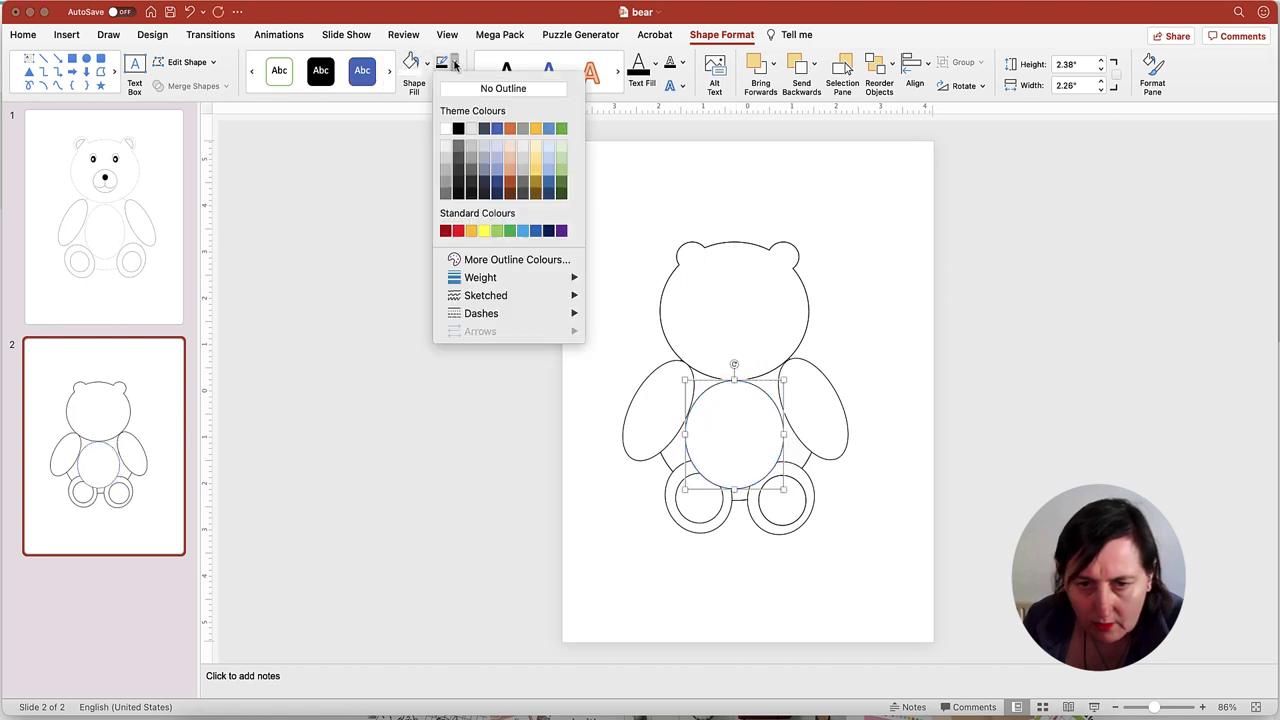
pyautogui.click(458, 129)
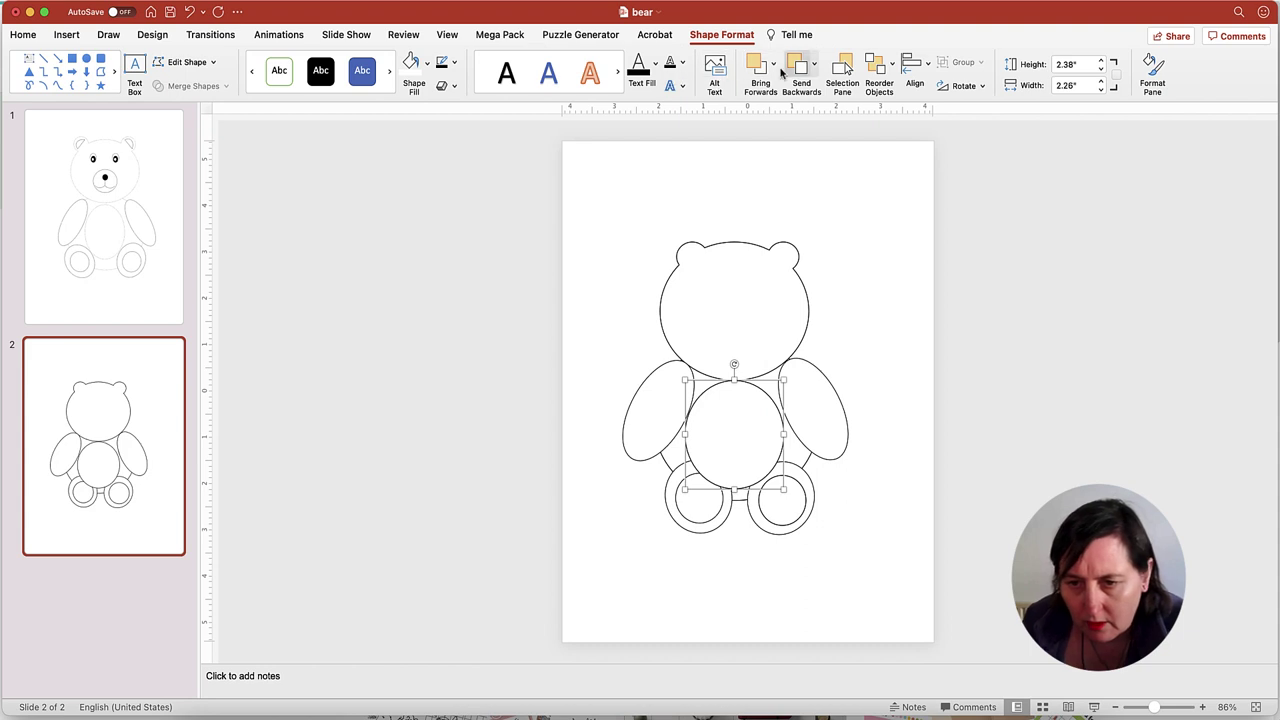
pyautogui.click(814, 64)
pyautogui.click(846, 90)
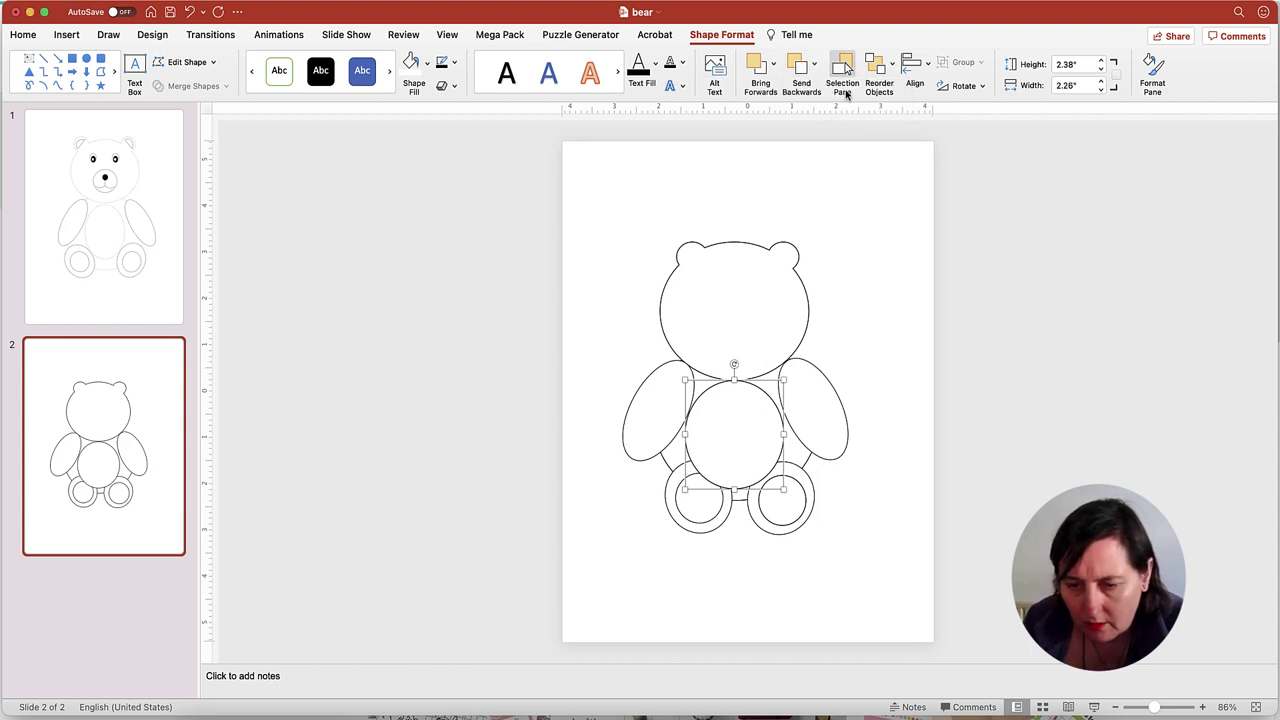
pyautogui.click(814, 64)
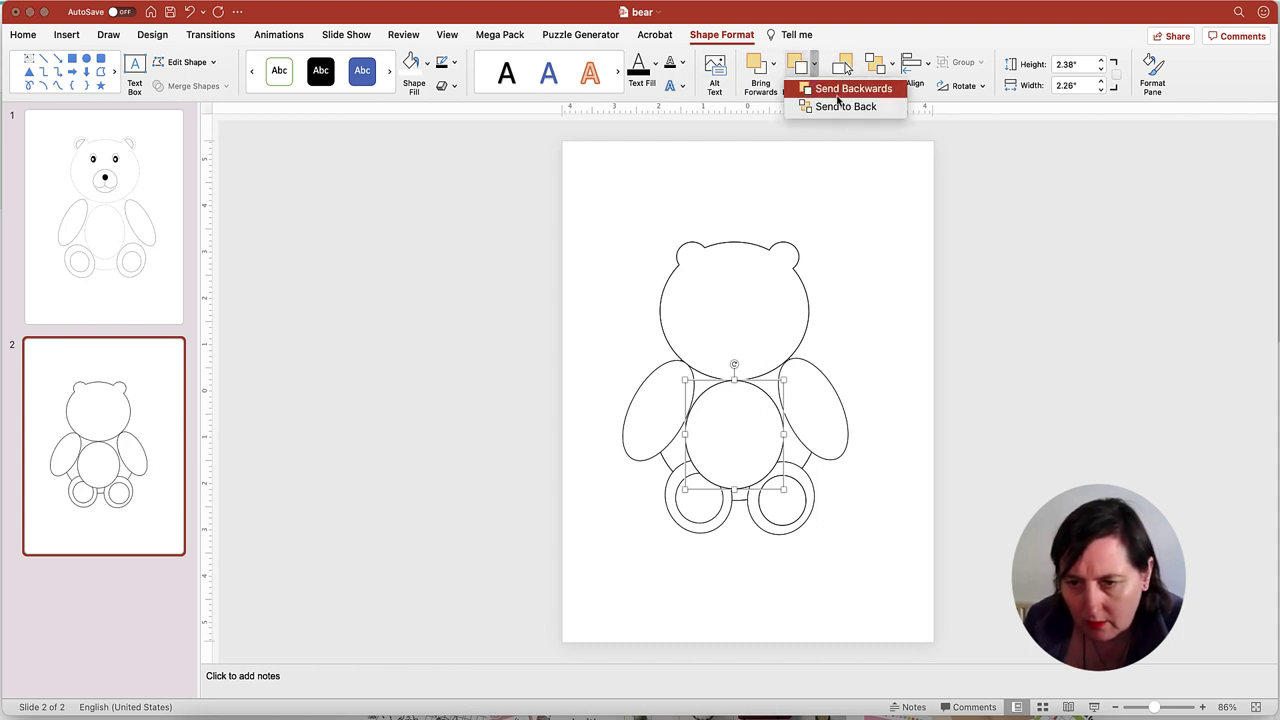
pyautogui.click(840, 90)
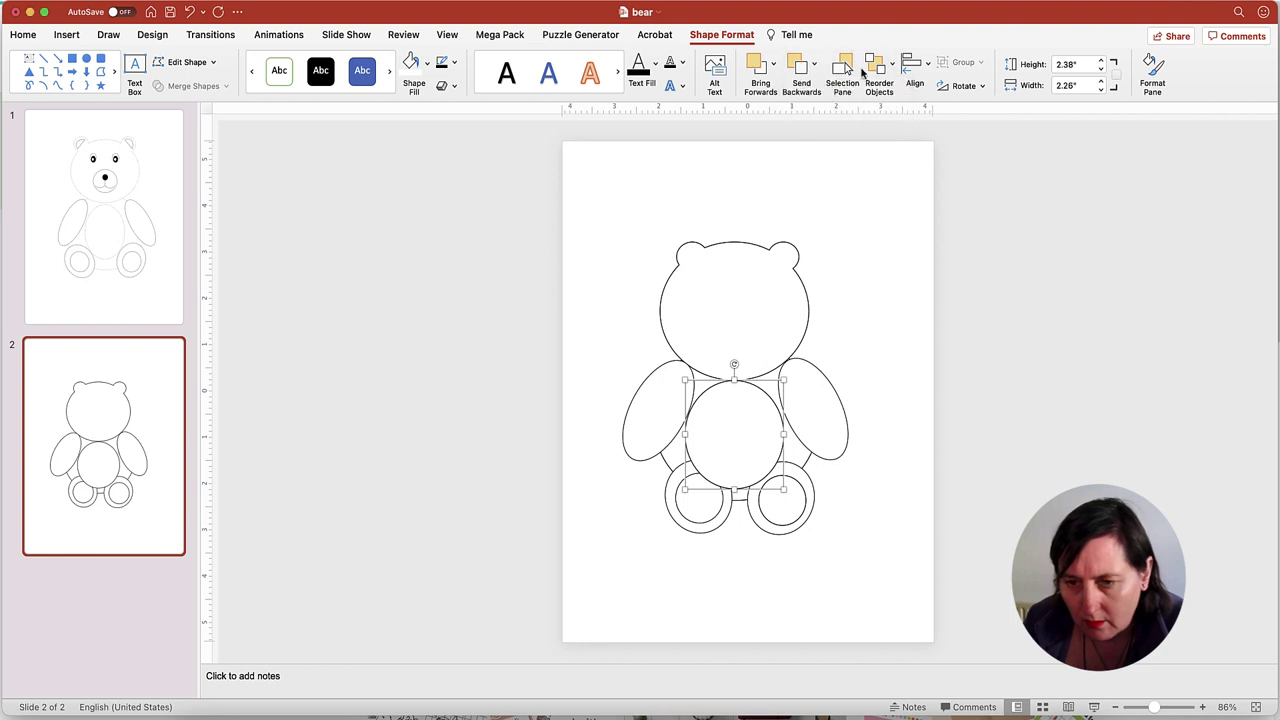
pyautogui.click(843, 68)
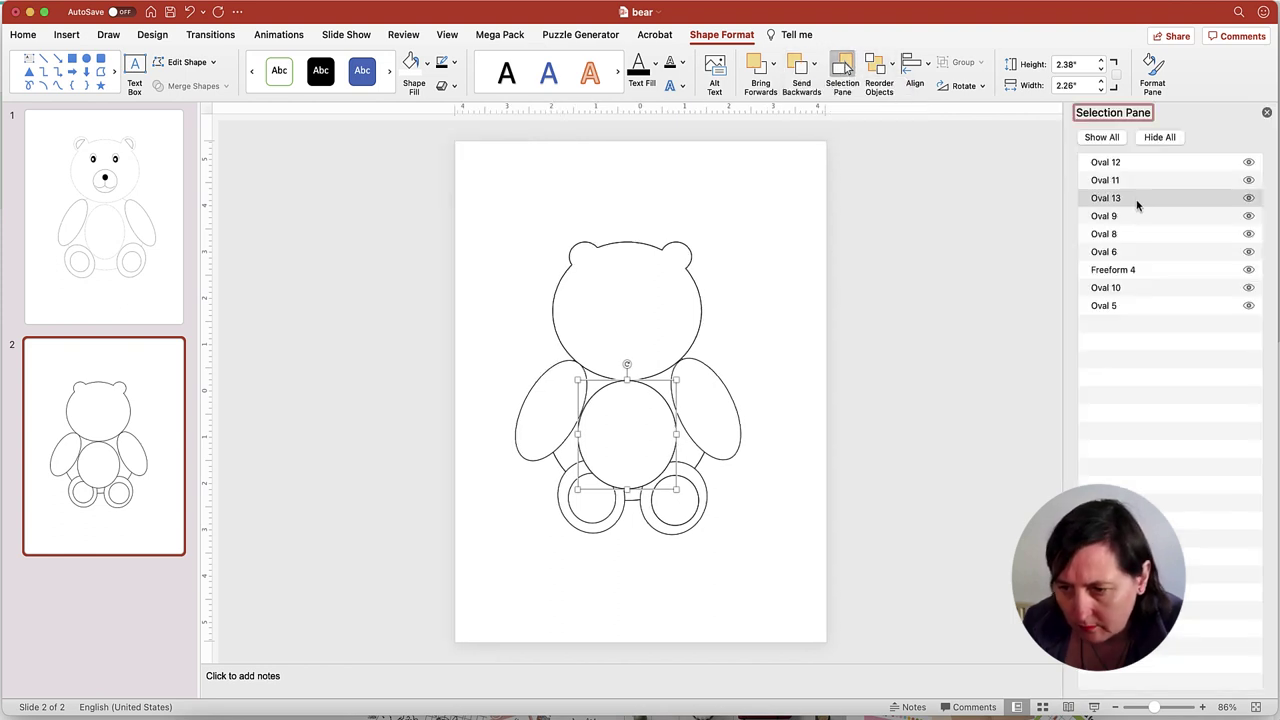
# Step: Move Oval 13 below Oval 6 in the stacking order and nudge the belly oval
pyautogui.moveTo(1137, 204); pyautogui.dragTo(1137, 293)
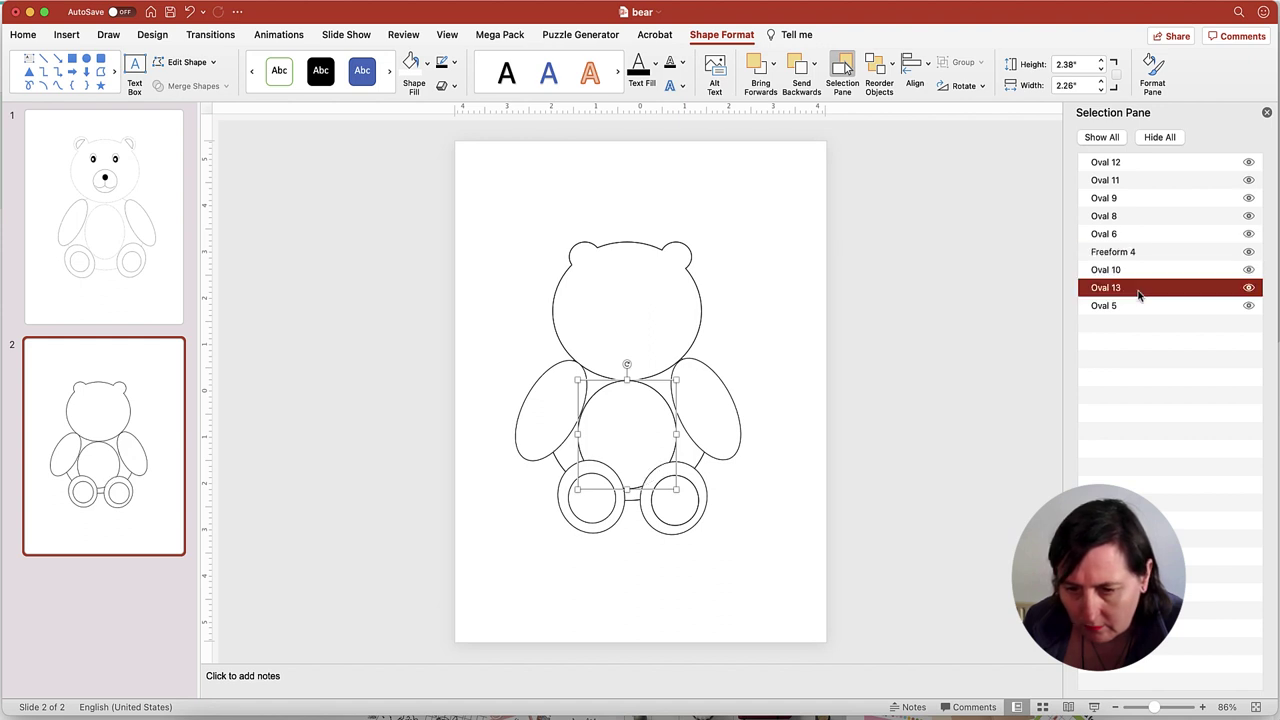
pyautogui.click(897, 391)
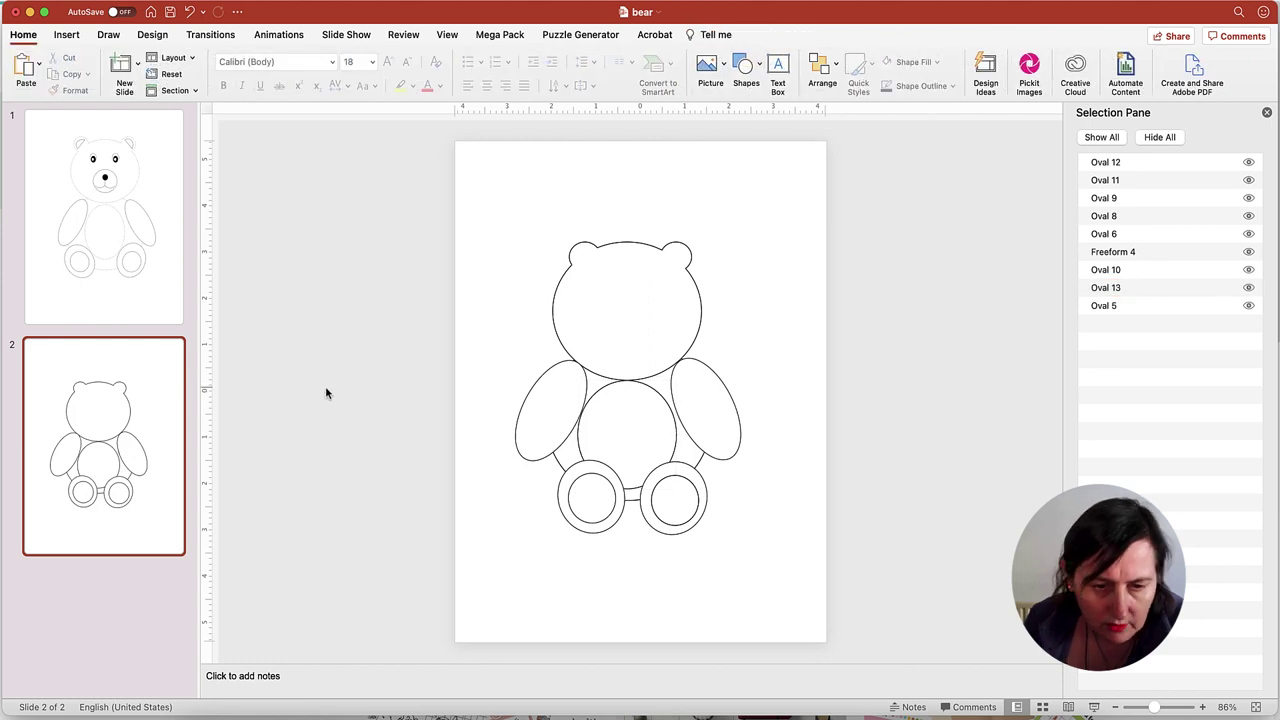
pyautogui.click(626, 424)
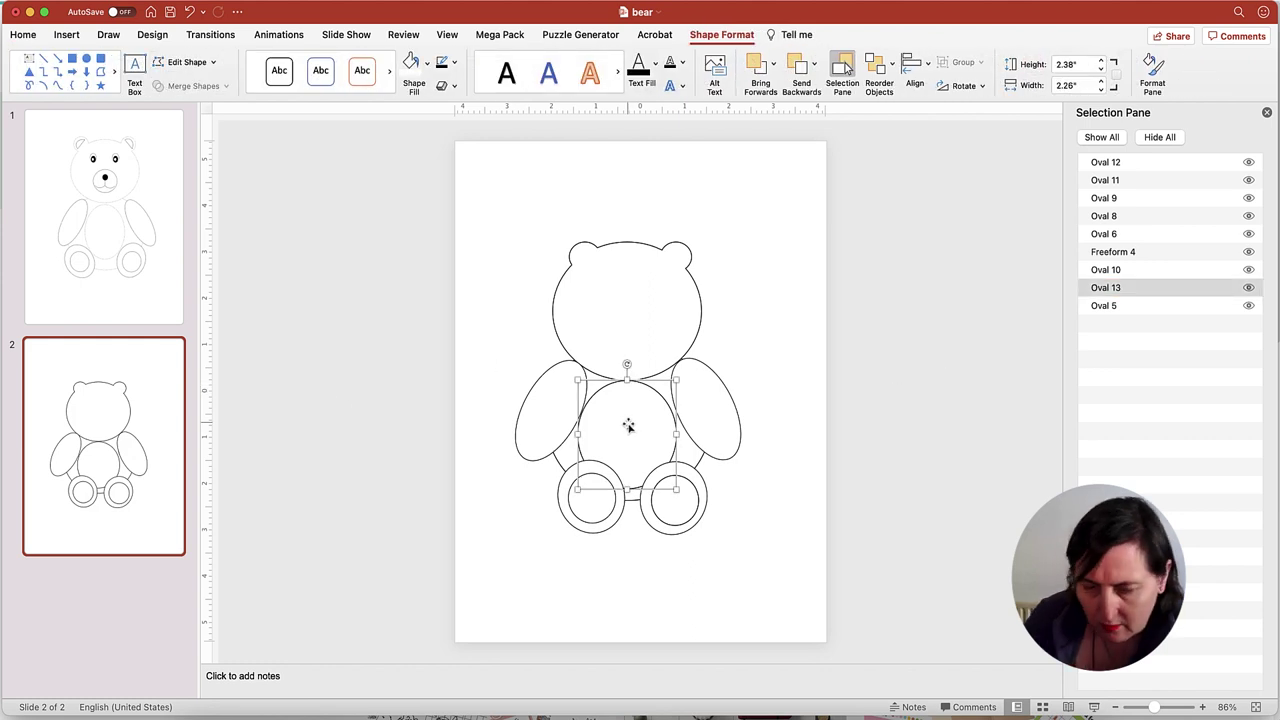
pyautogui.press('Right')
pyautogui.press('Right')
pyautogui.press('Right')
pyautogui.press('Left')
pyautogui.press('Left')
pyautogui.press('Left')
pyautogui.press('Left')
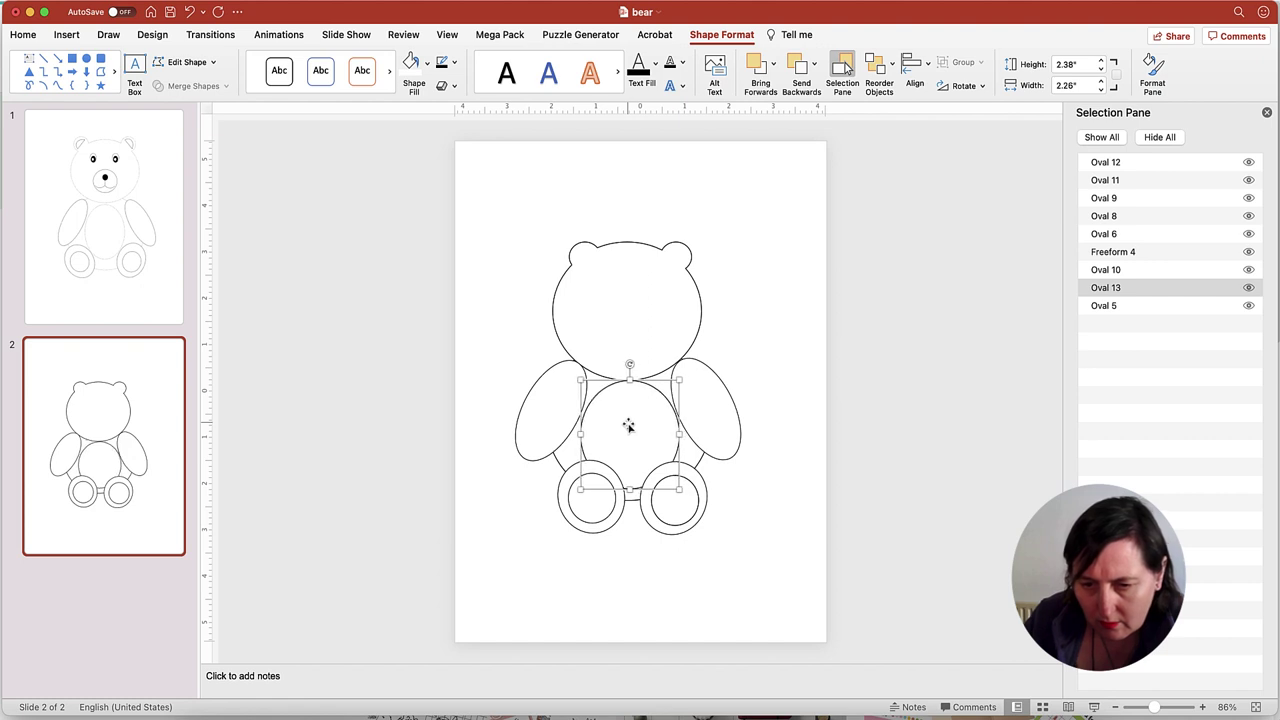
# Step: Move the right arm closer to the body and shift the body oval slightly left
pyautogui.click(722, 405)
pyautogui.doubleClick(741, 401)
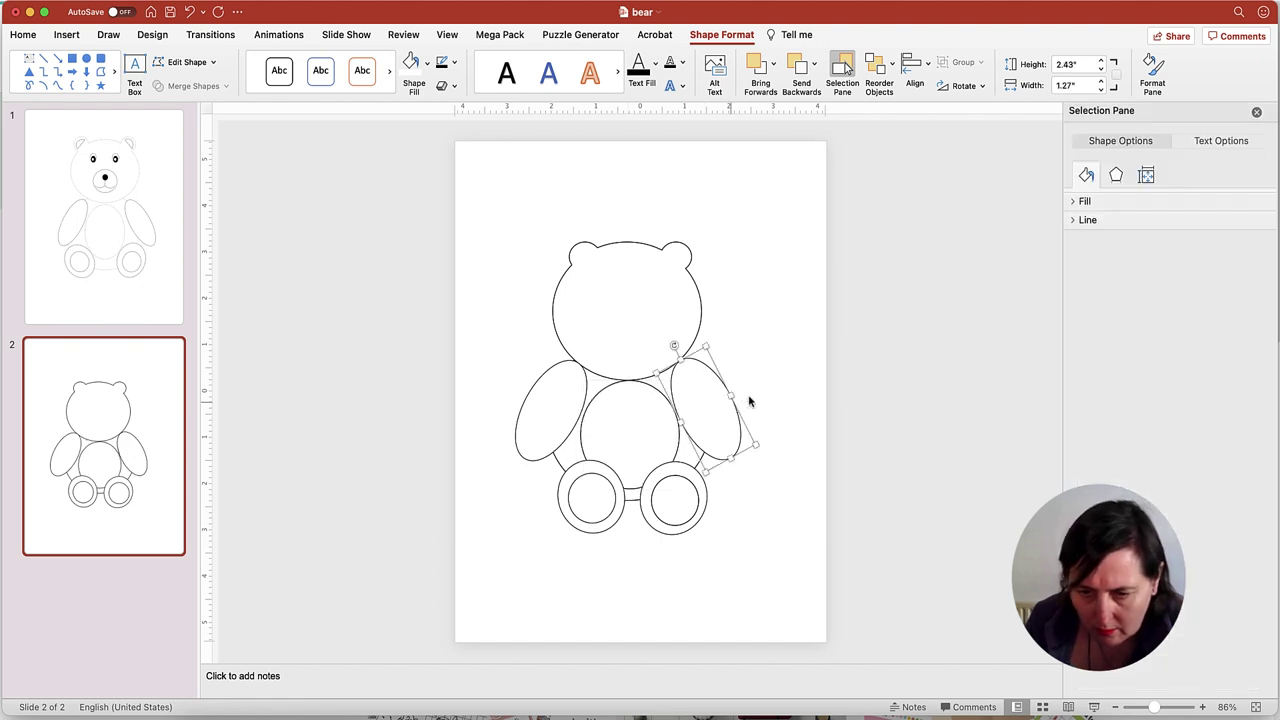
pyautogui.moveTo(739, 400); pyautogui.dragTo(719, 399)
pyautogui.moveTo(651, 429); pyautogui.dragTo(646, 426)
pyautogui.click(787, 356)
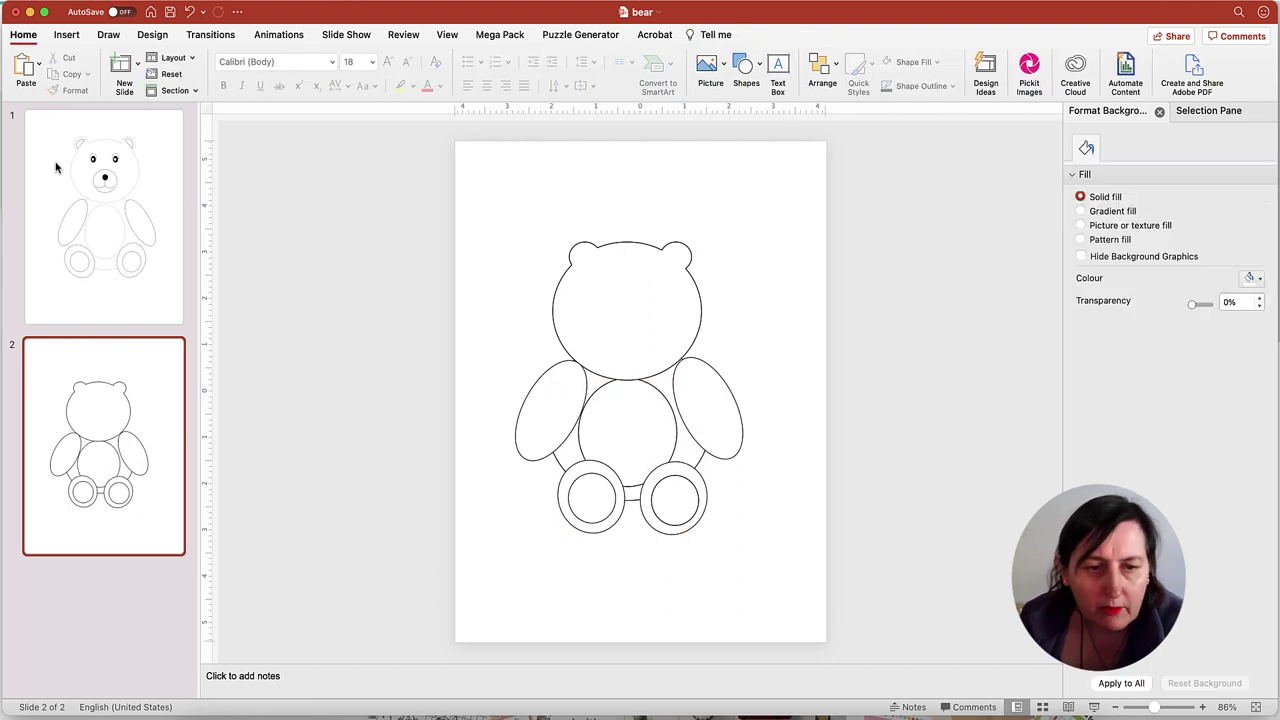
pyautogui.click(70, 36)
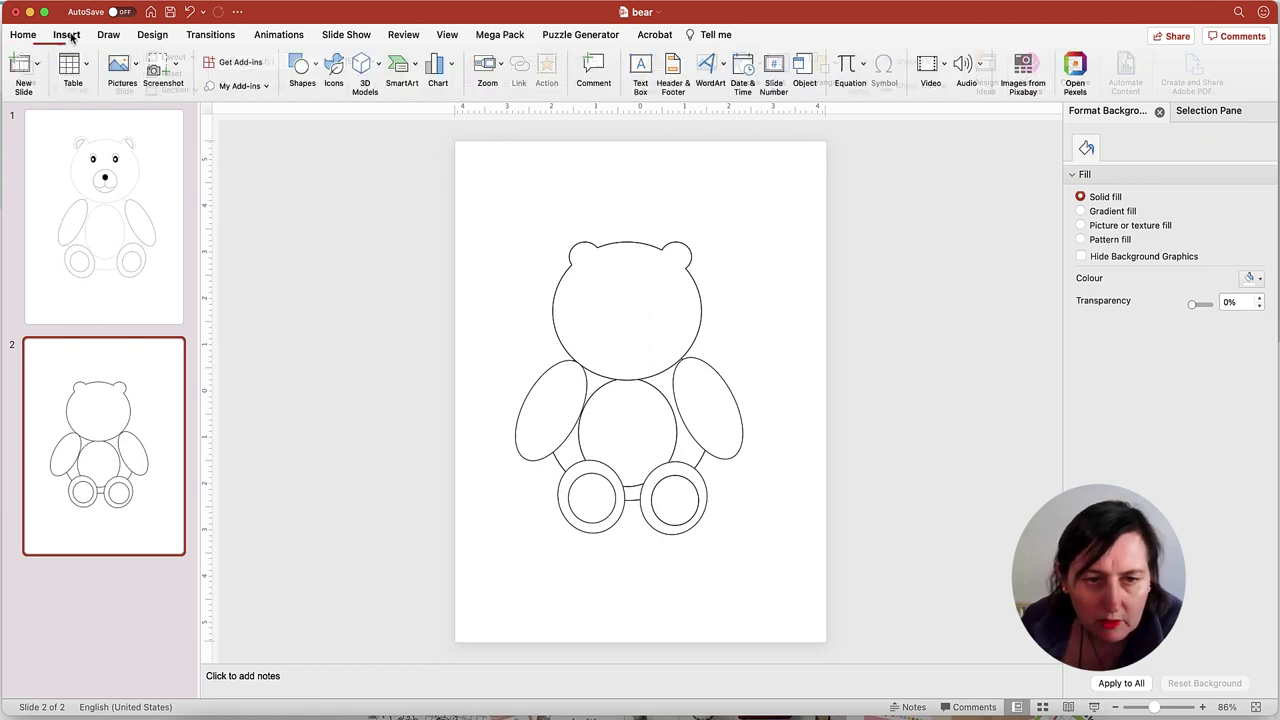
# Step: Draw a small black-outlined eye oval above the bear's head
pyautogui.click(318, 63)
pyautogui.click(400, 110)
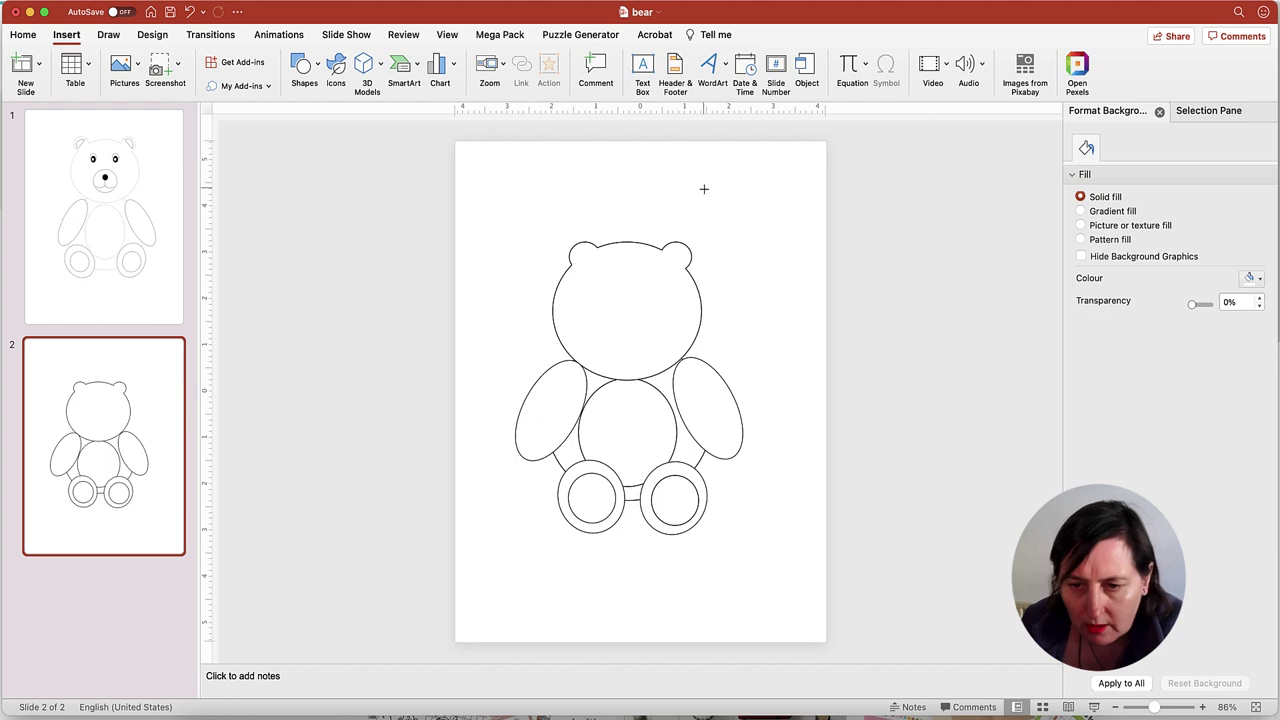
pyautogui.moveTo(704, 189); pyautogui.dragTo(728, 223)
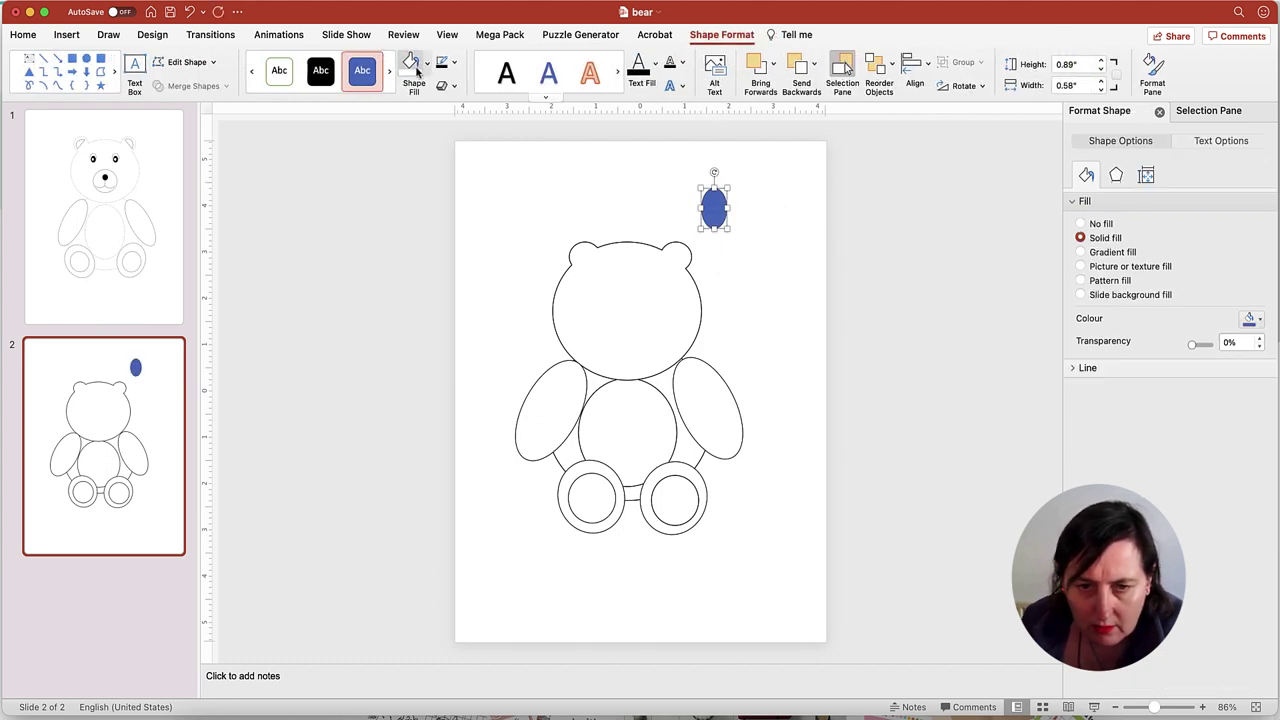
pyautogui.press('super+shift+v')
pyautogui.click(455, 63)
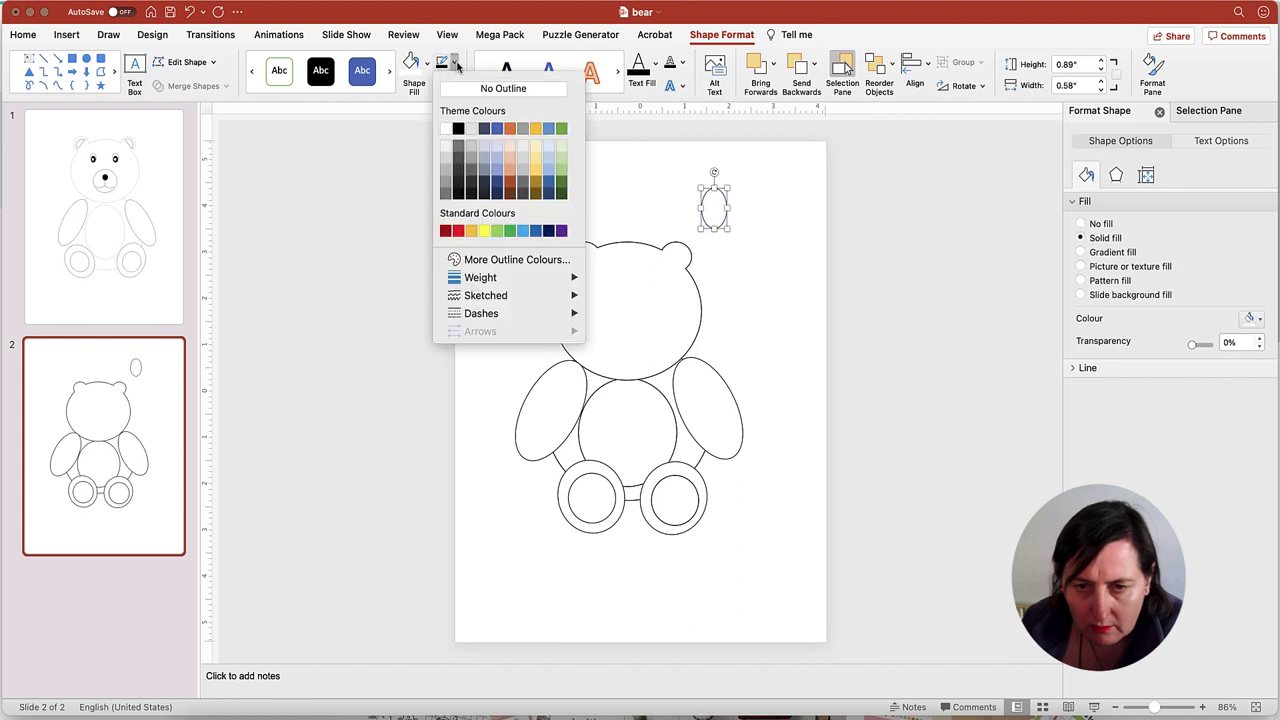
pyautogui.click(460, 130)
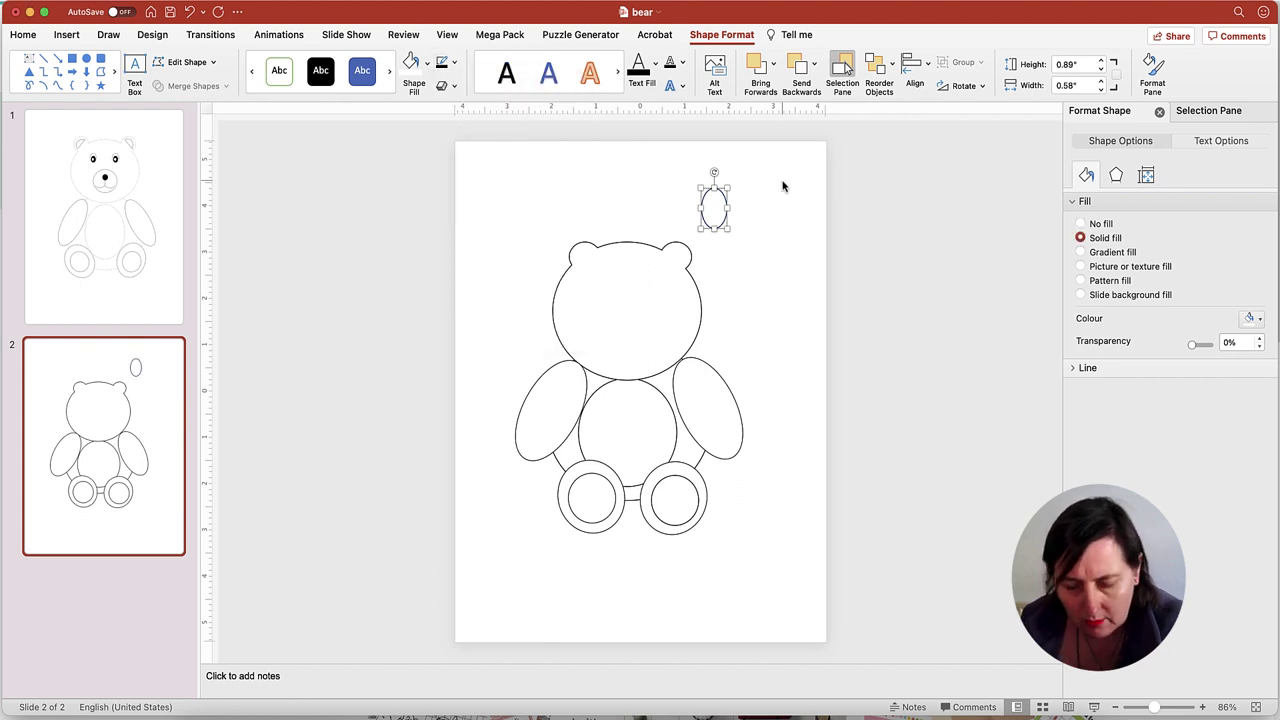
# Step: Duplicate the oval, fill the copy black and place it inside the eye as a 0.56" × 0.44" pupil
pyautogui.hotkey('alt', 'Right')
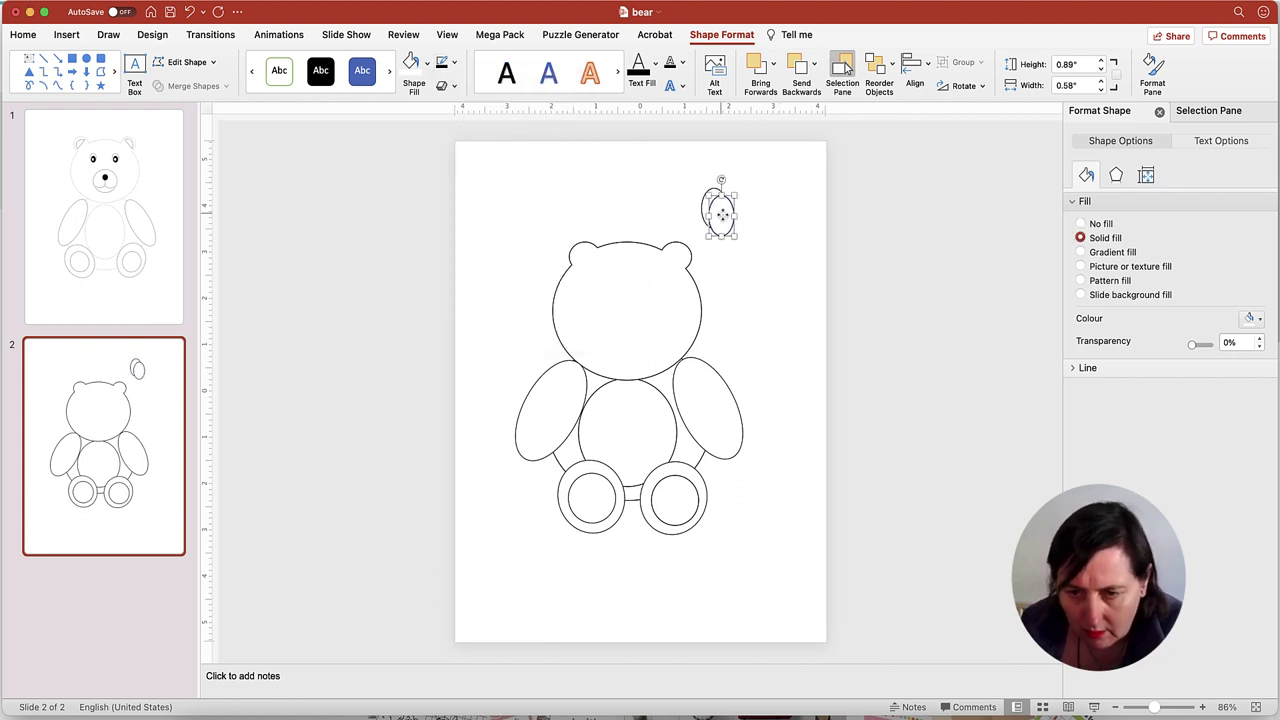
pyautogui.moveTo(722, 213); pyautogui.dragTo(757, 210)
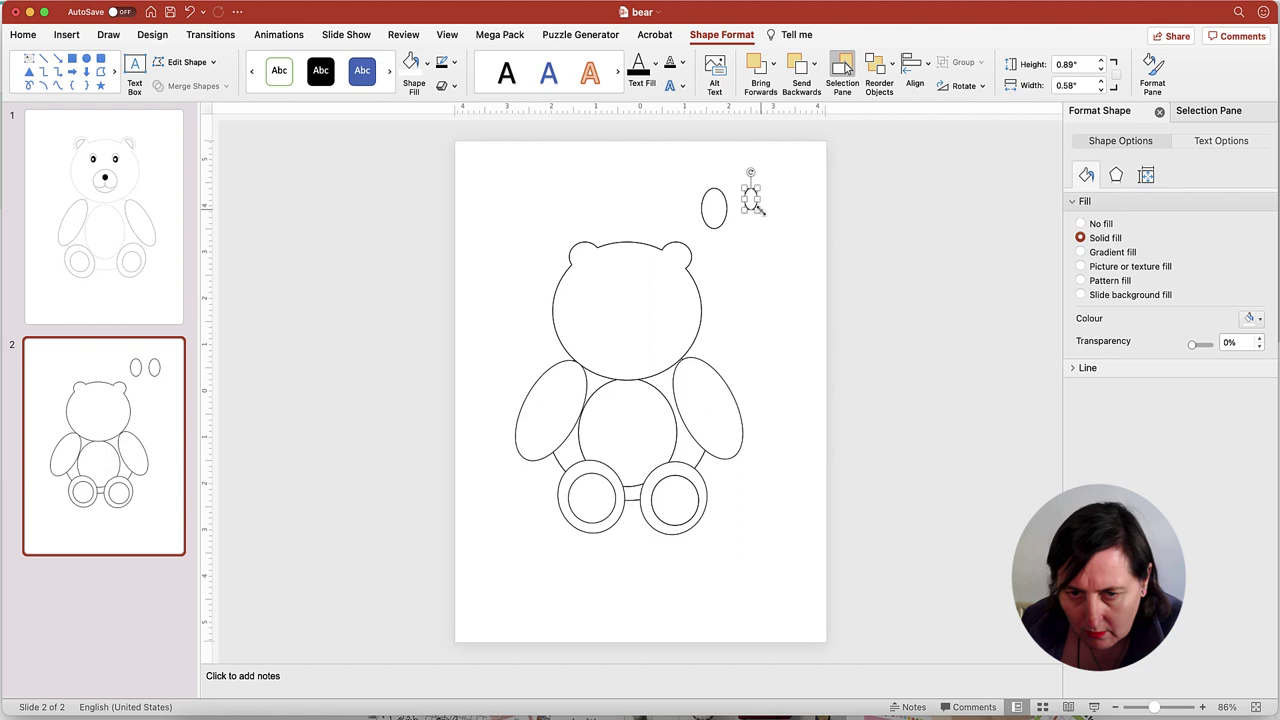
pyautogui.click(426, 64)
pyautogui.click(423, 135)
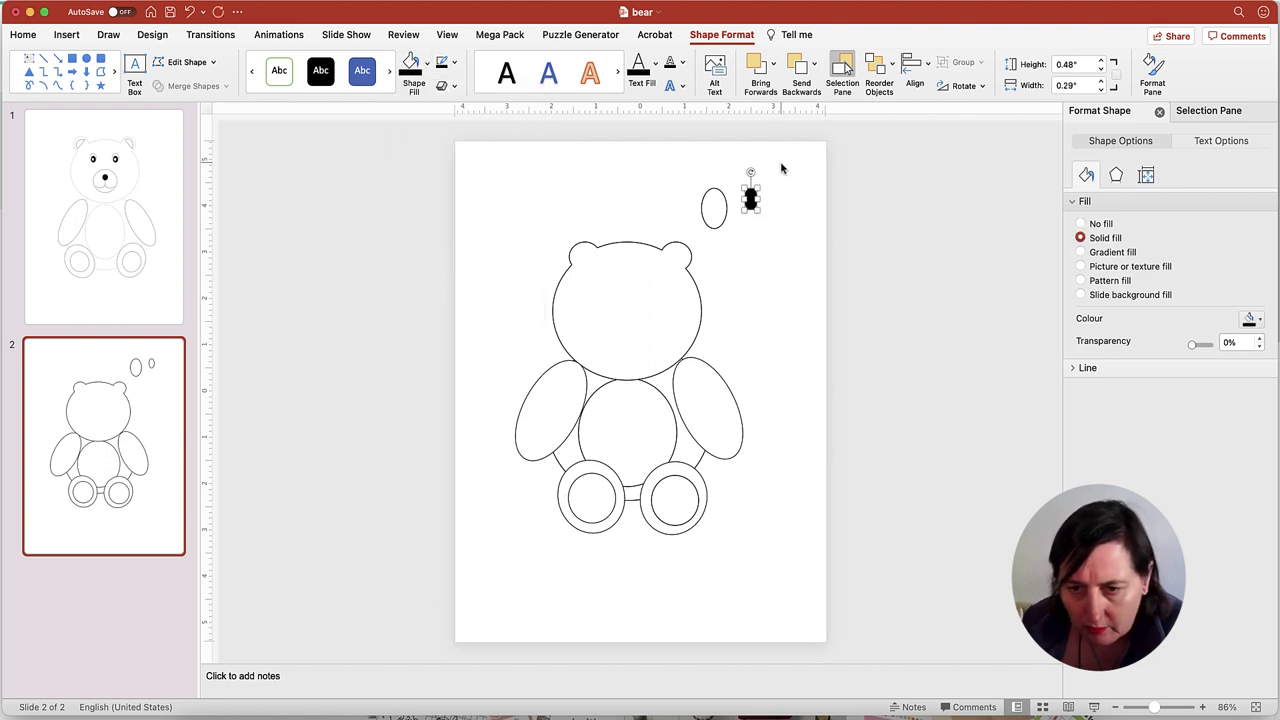
pyautogui.moveTo(751, 200); pyautogui.dragTo(700, 201)
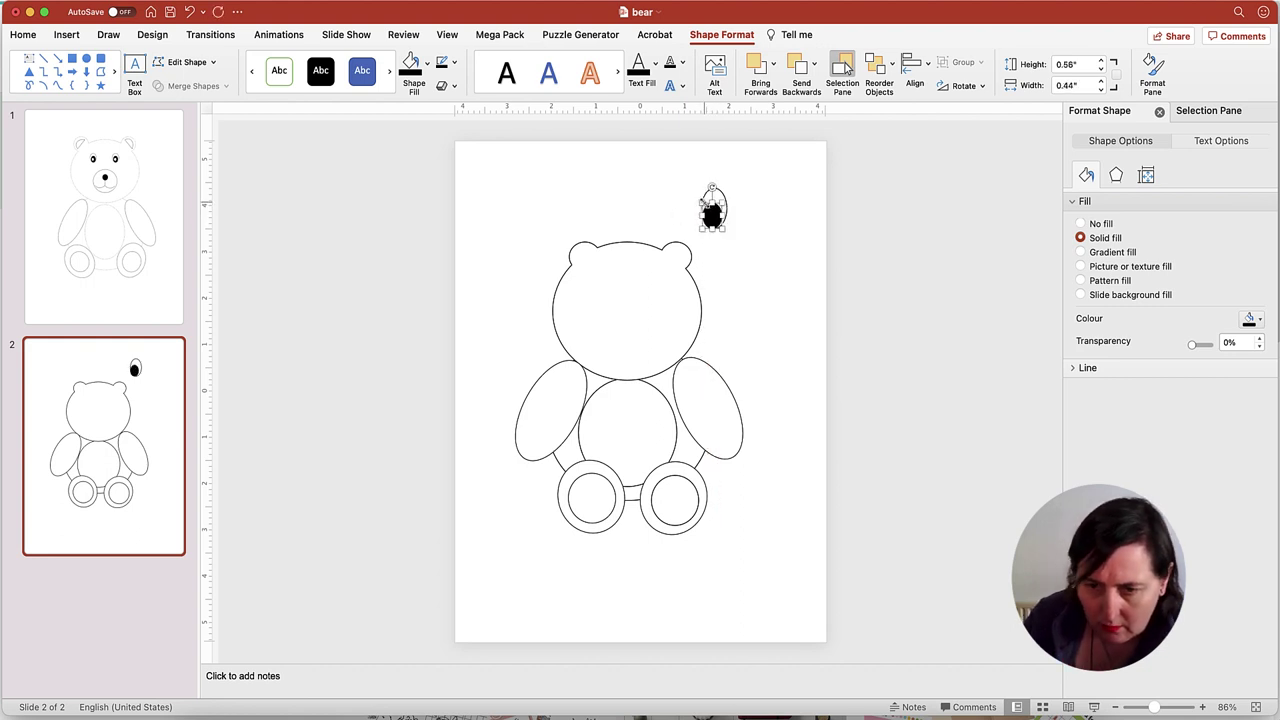
# Step: Nudge the black pupil slightly right, then duplicate it
pyautogui.click(807, 204)
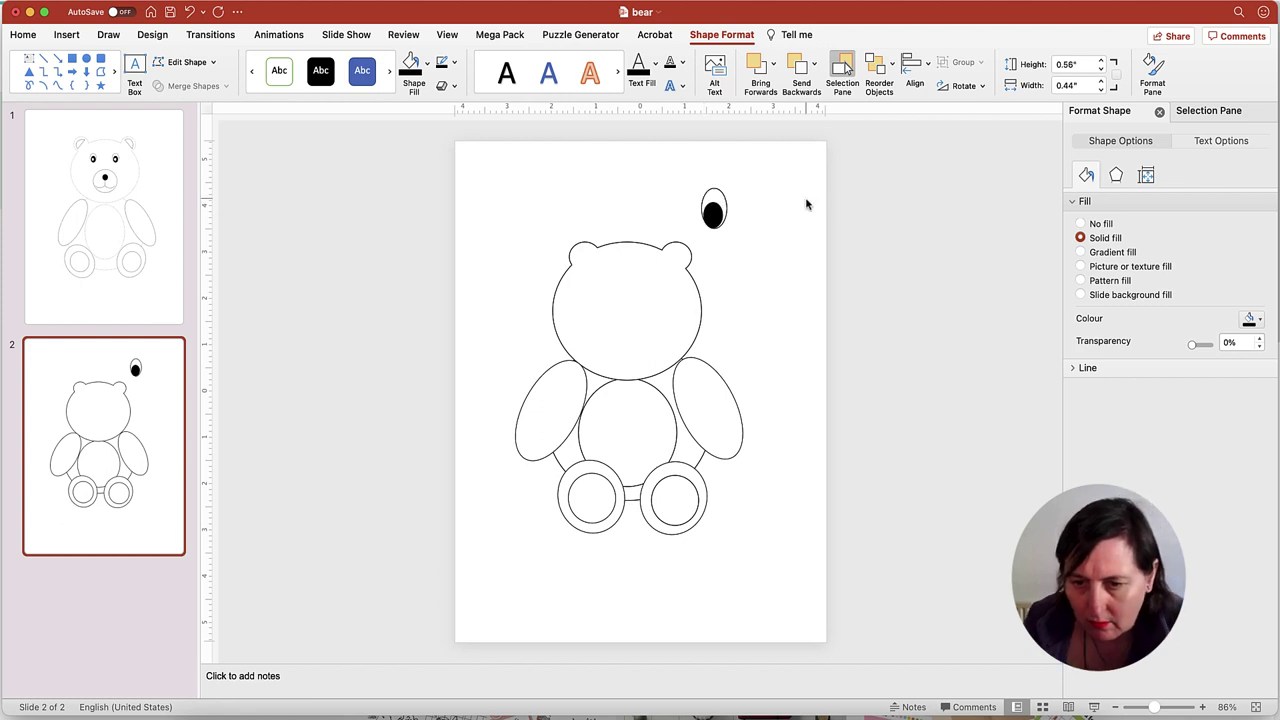
pyautogui.click(712, 212)
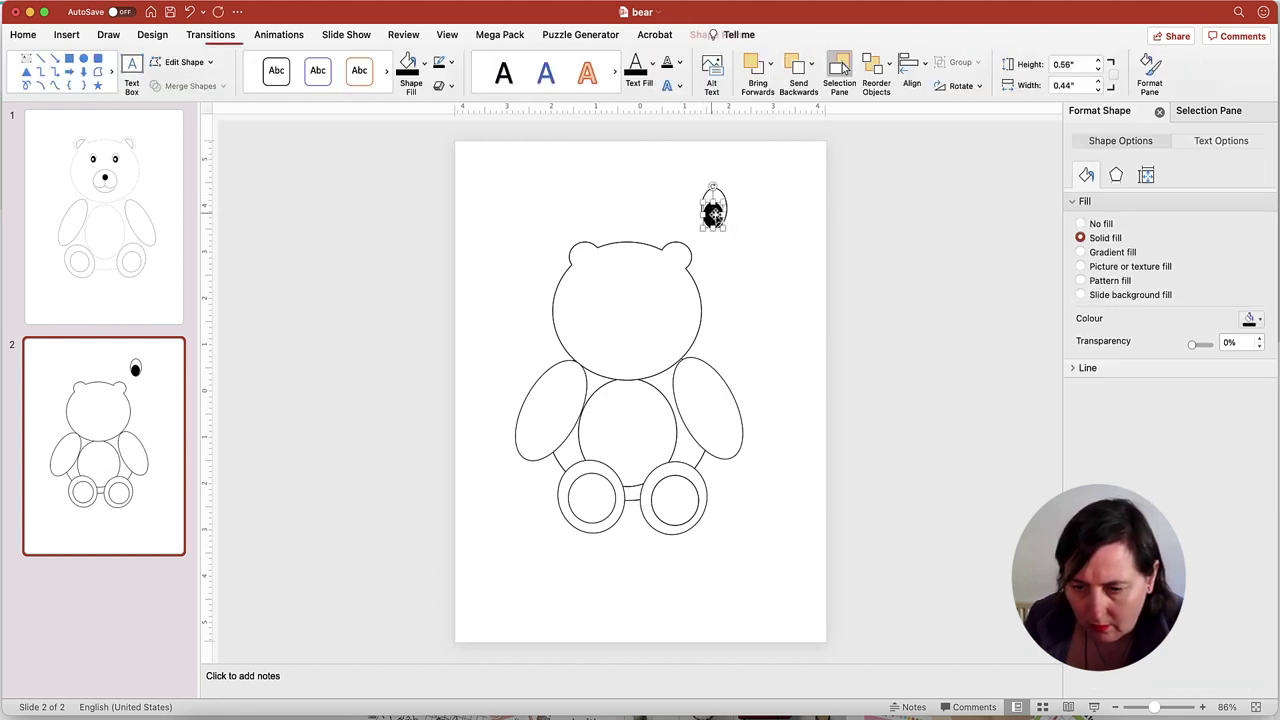
pyautogui.moveTo(712, 213); pyautogui.dragTo(714, 214)
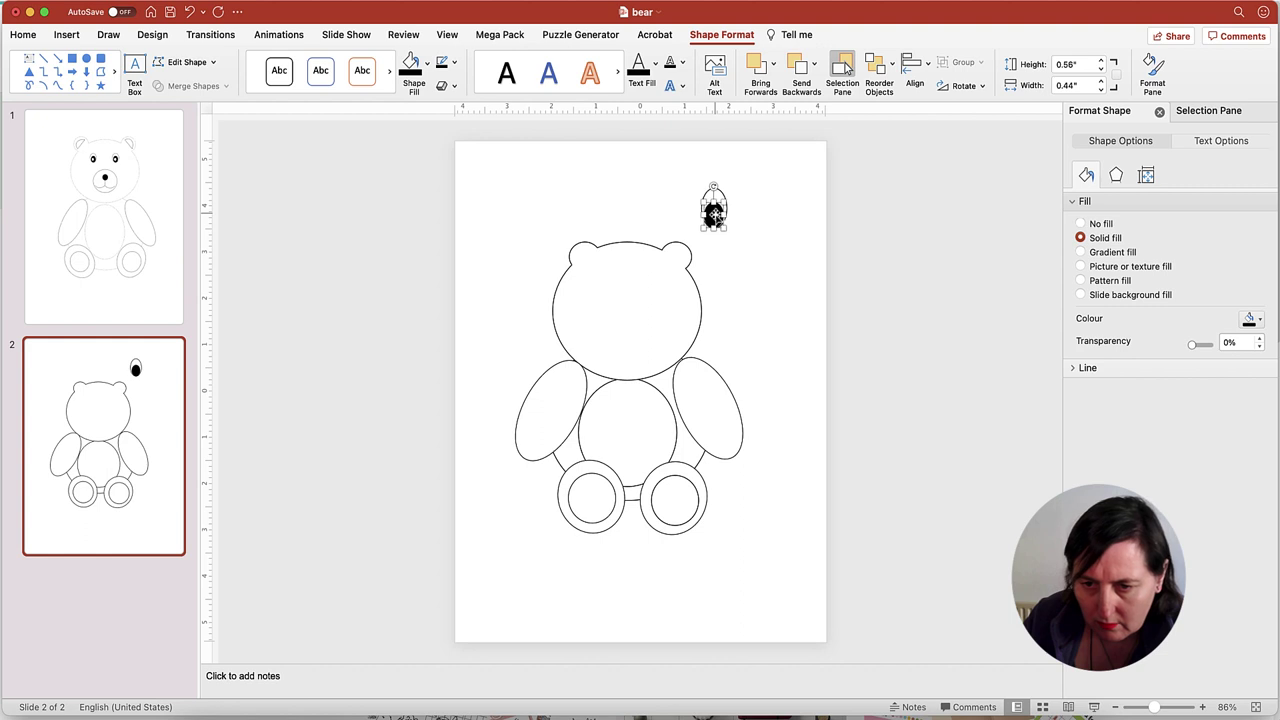
pyautogui.click(758, 215)
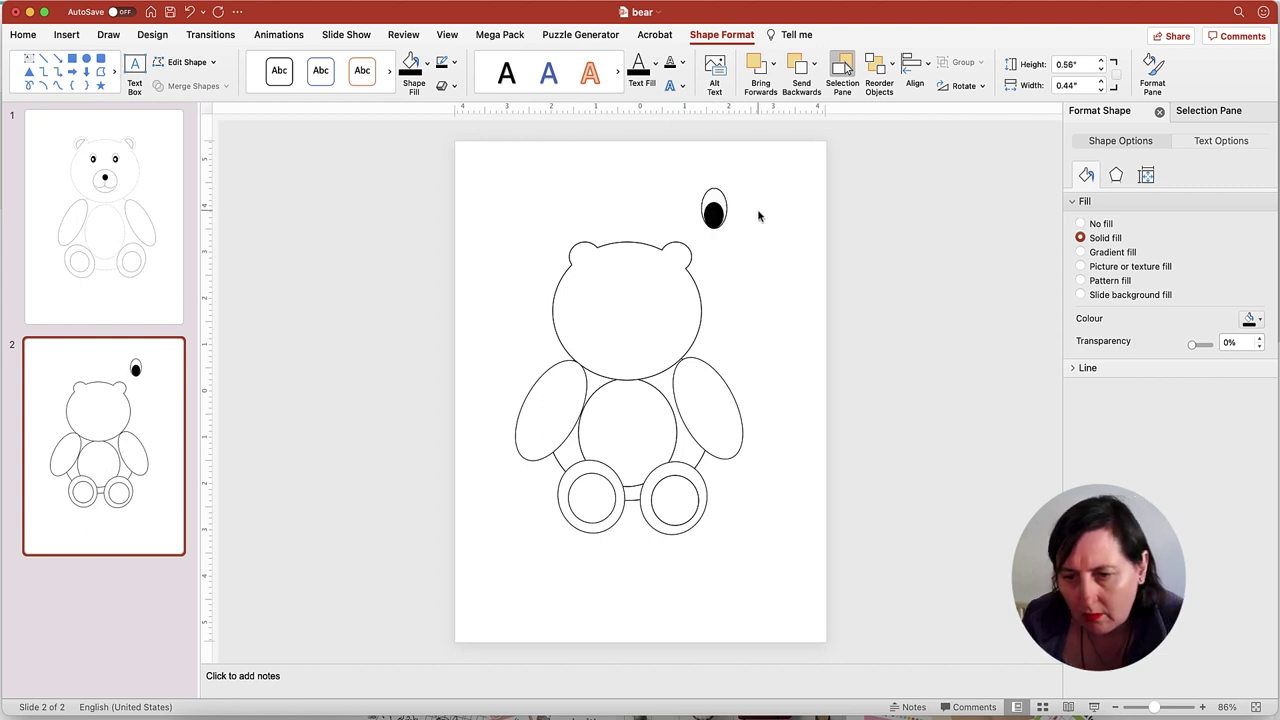
pyautogui.click(716, 214)
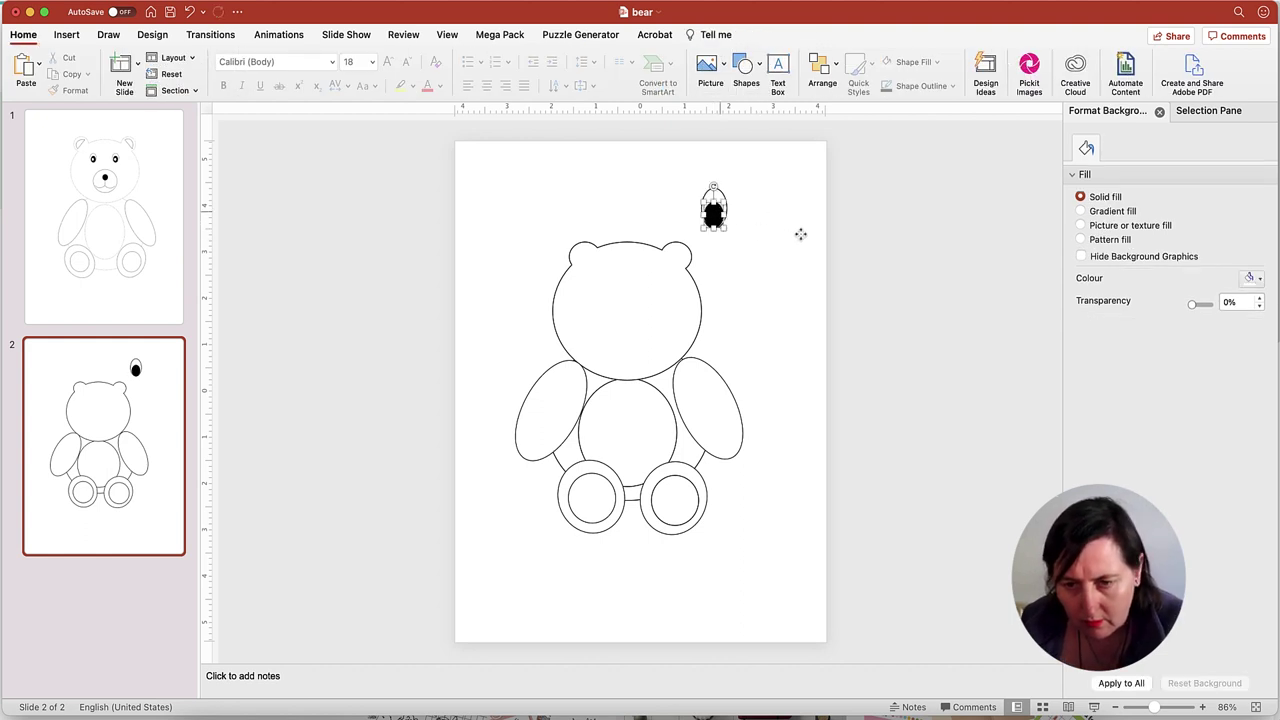
pyautogui.moveTo(714, 212); pyautogui.dragTo(722, 220)
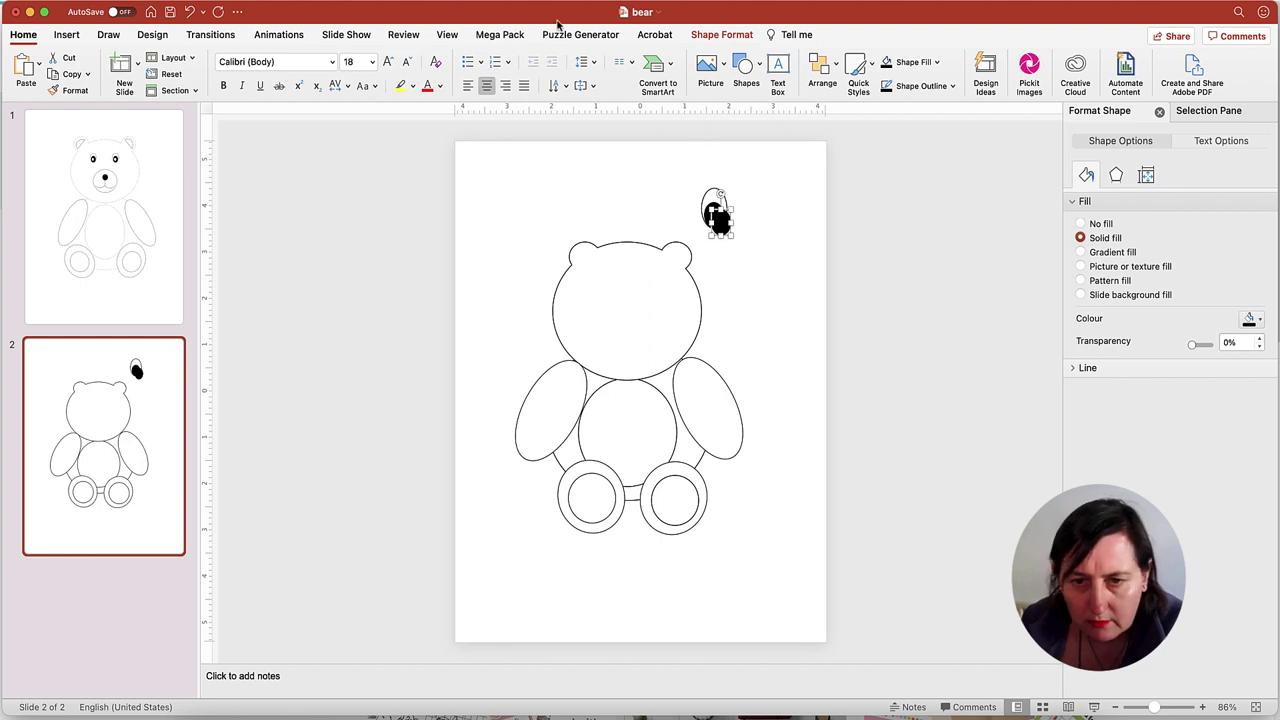
# Step: Make the copy a white 0.27" × 0.26" highlight high in the pupil, then select all eye shapes
pyautogui.click(722, 35)
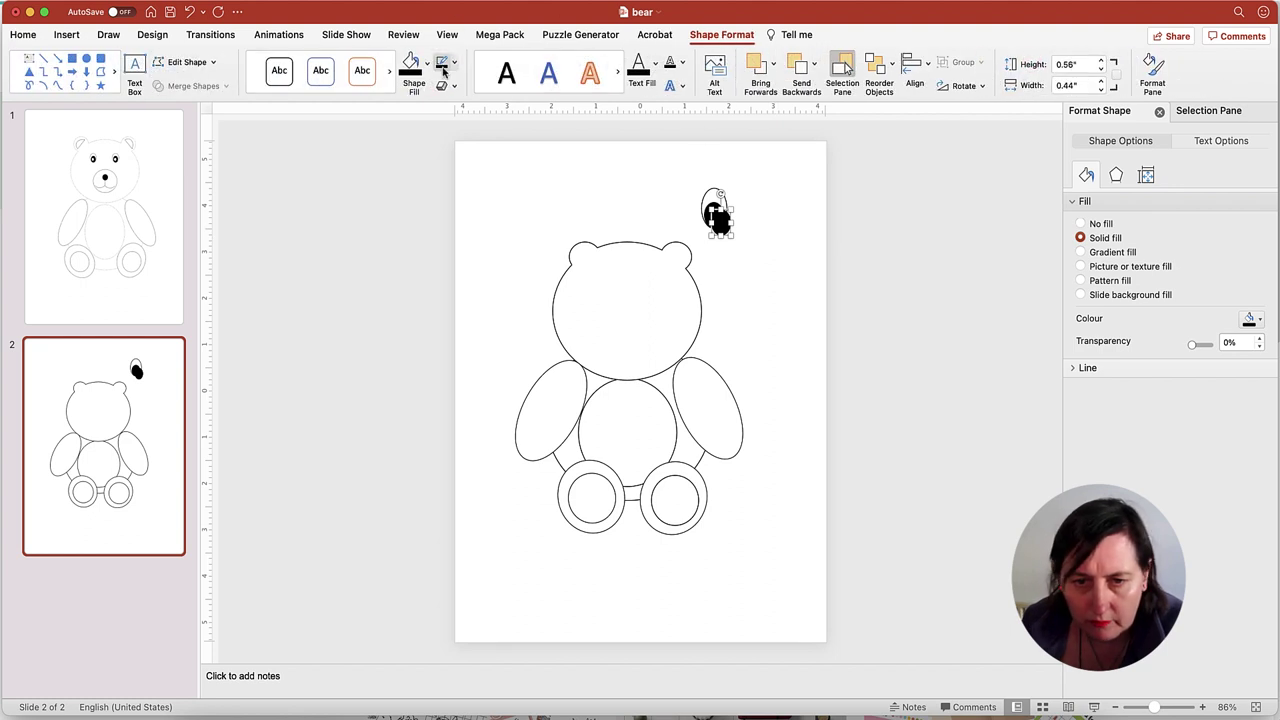
pyautogui.click(427, 64)
pyautogui.click(410, 136)
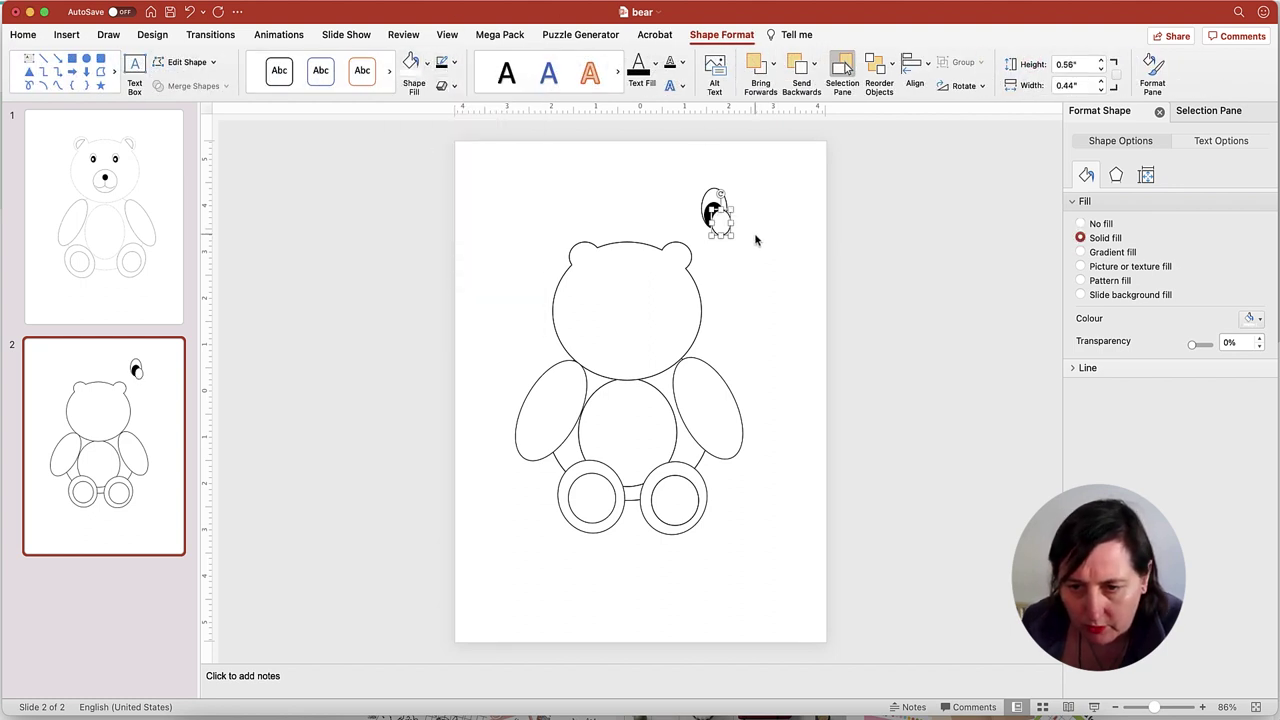
pyautogui.moveTo(712, 211)
pyautogui.mouseDown()
pyautogui.moveTo(737, 236)
pyautogui.moveTo(720, 235)
pyautogui.mouseUp()
pyautogui.press('Up')
pyautogui.press('Up')
pyautogui.press('Up')
pyautogui.press('Up')
pyautogui.press('Up')
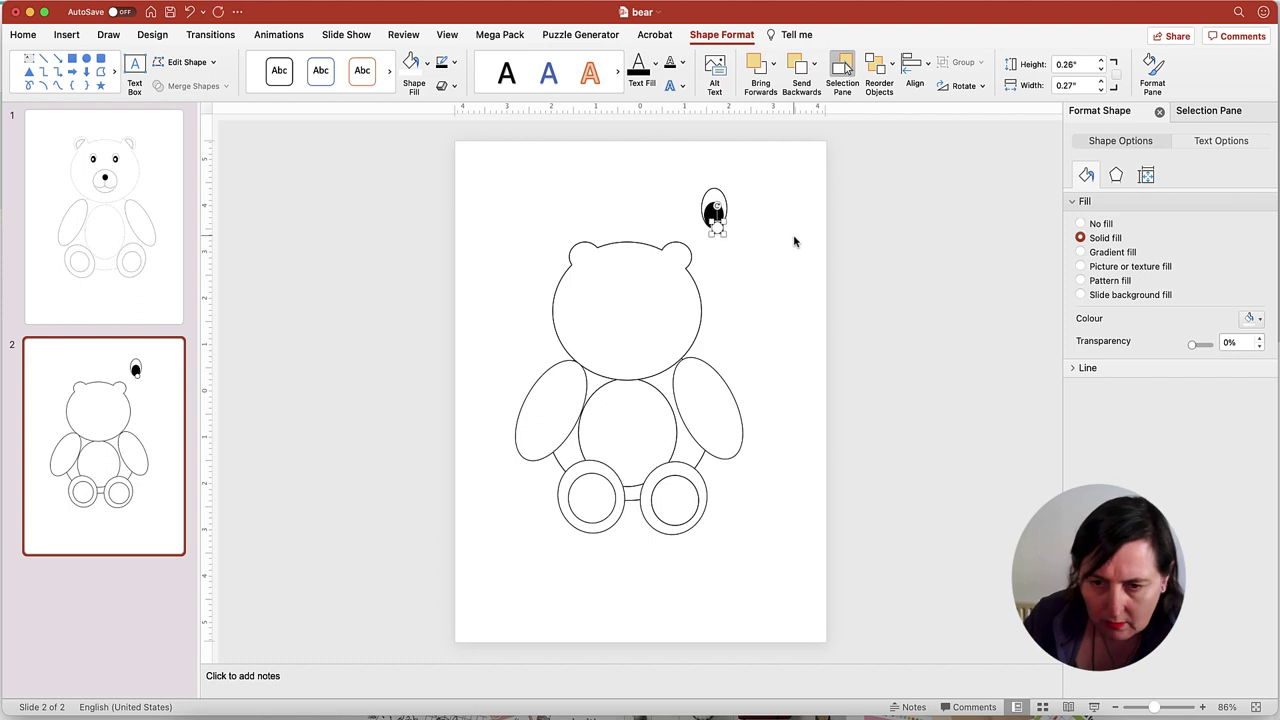
pyautogui.press('Up')
pyautogui.press('Up')
pyautogui.press('Up')
pyautogui.press('Up')
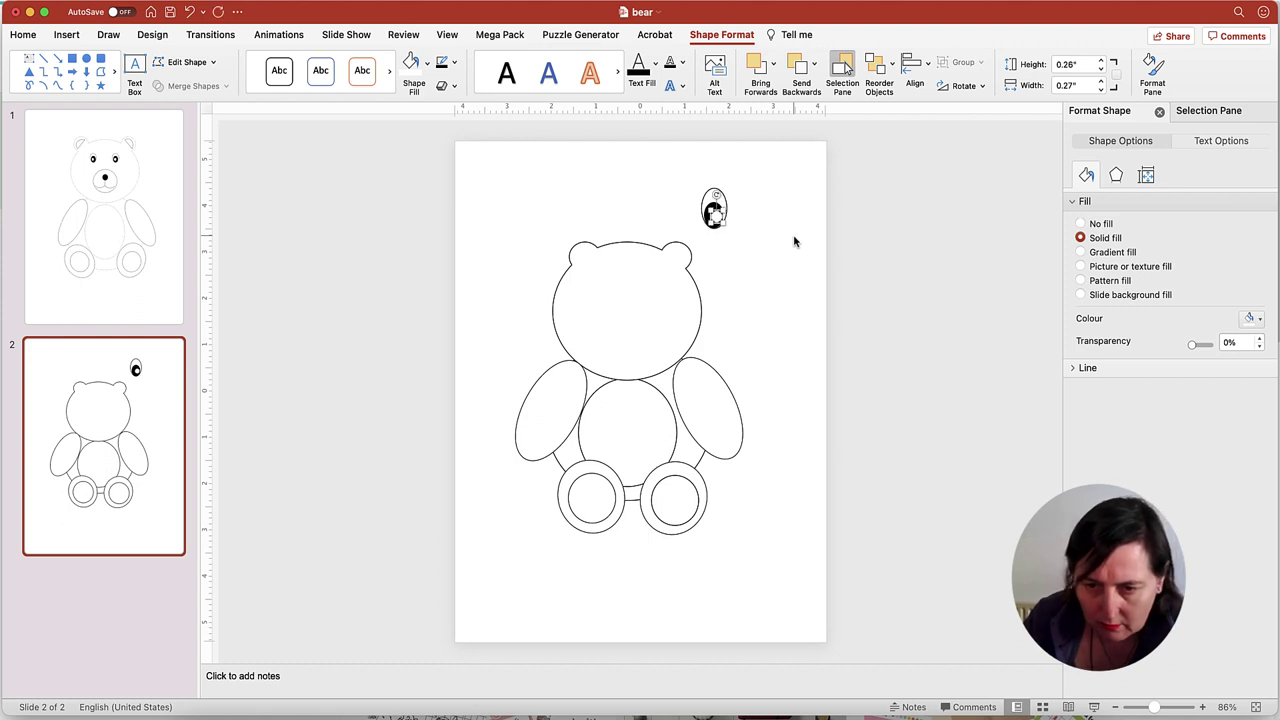
pyautogui.press('Up')
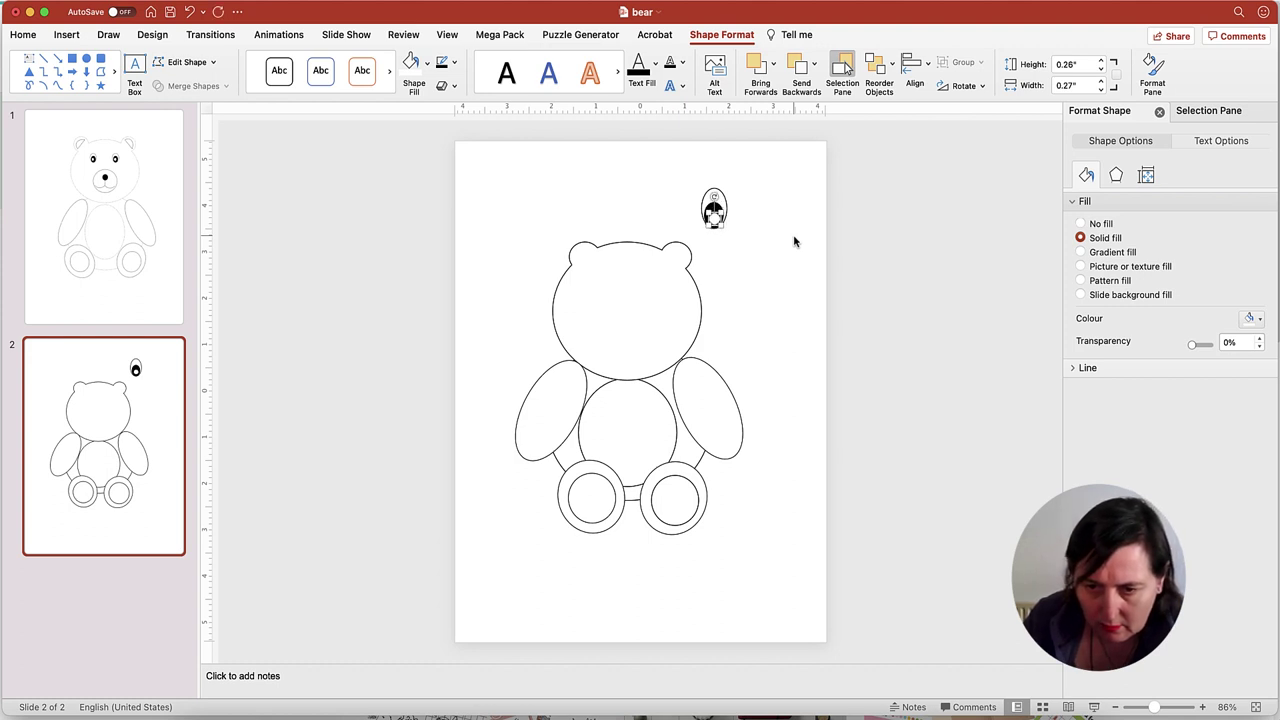
pyautogui.click(772, 196)
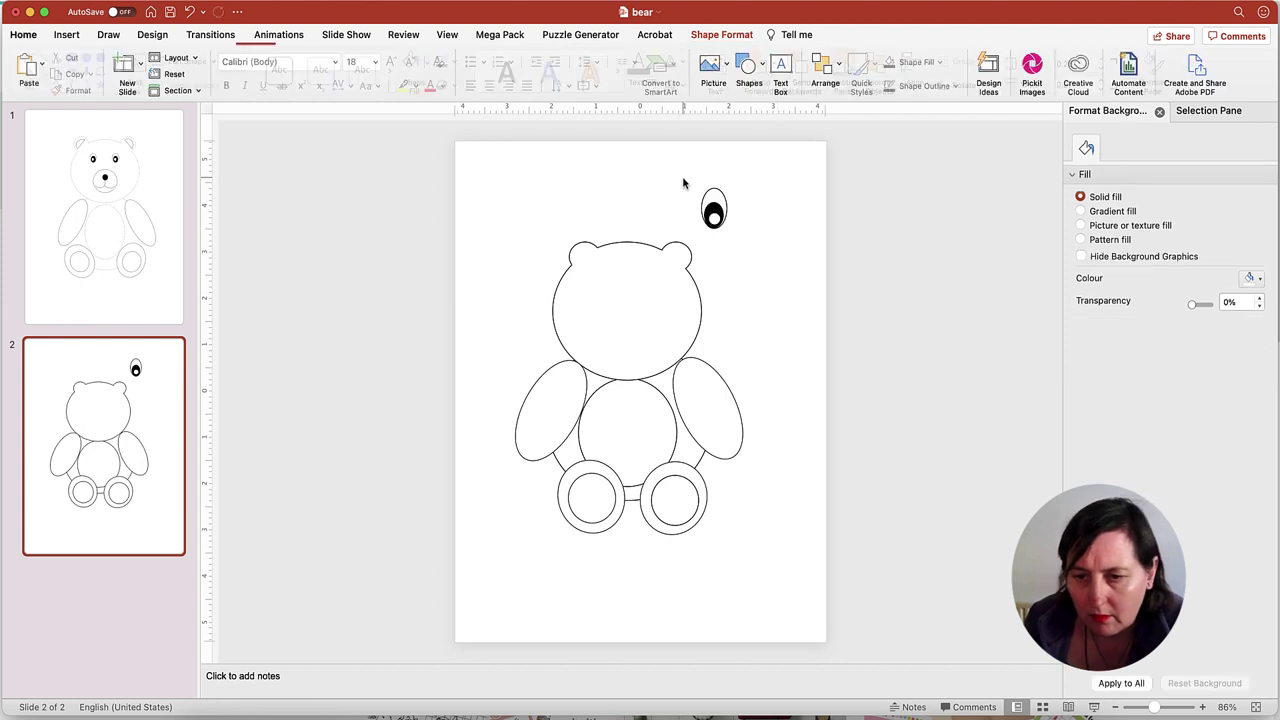
pyautogui.moveTo(682, 176); pyautogui.dragTo(765, 254)
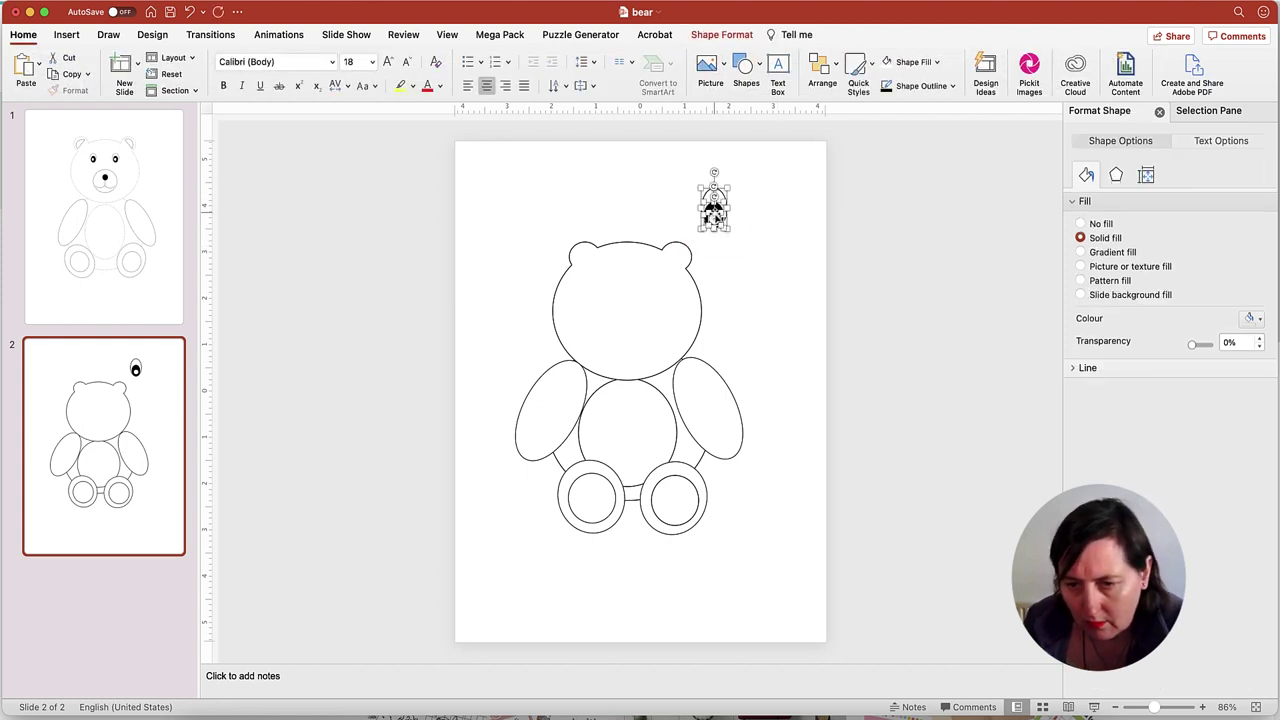
# Step: Group the eye shapes into one object and shrink it
pyautogui.rightClick(716, 217)
pyautogui.moveTo(840, 280)
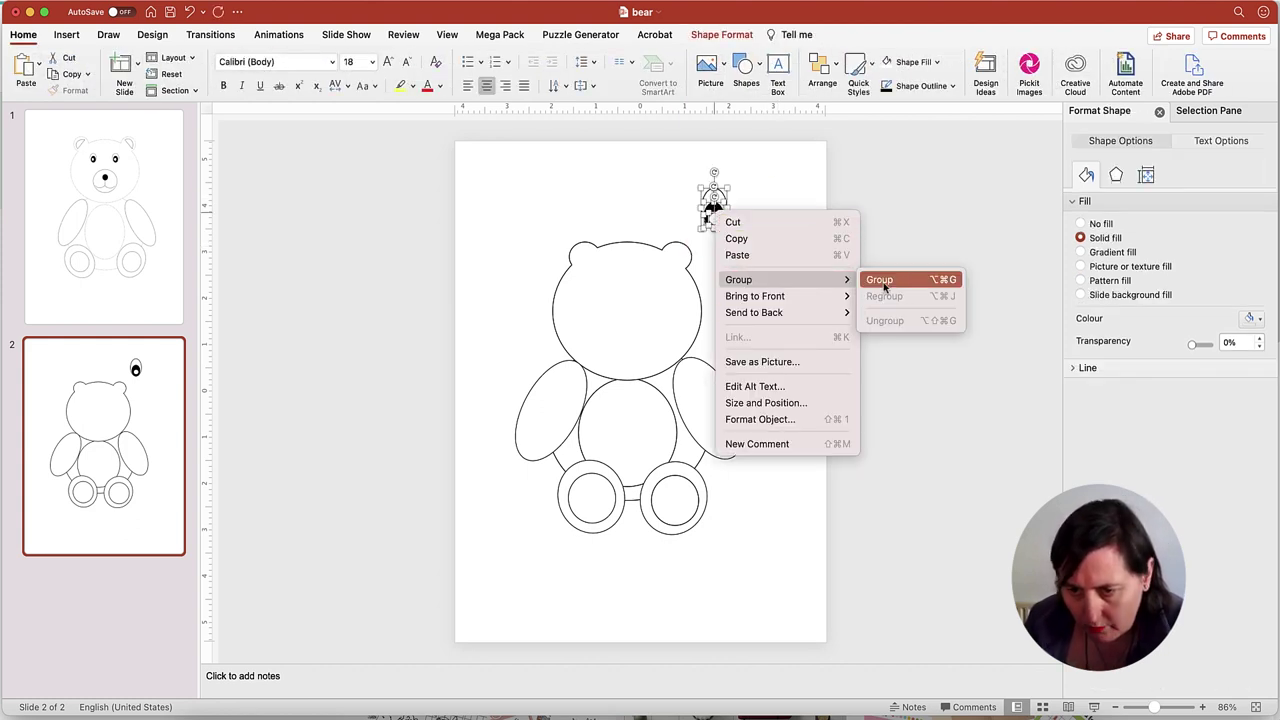
pyautogui.click(907, 287)
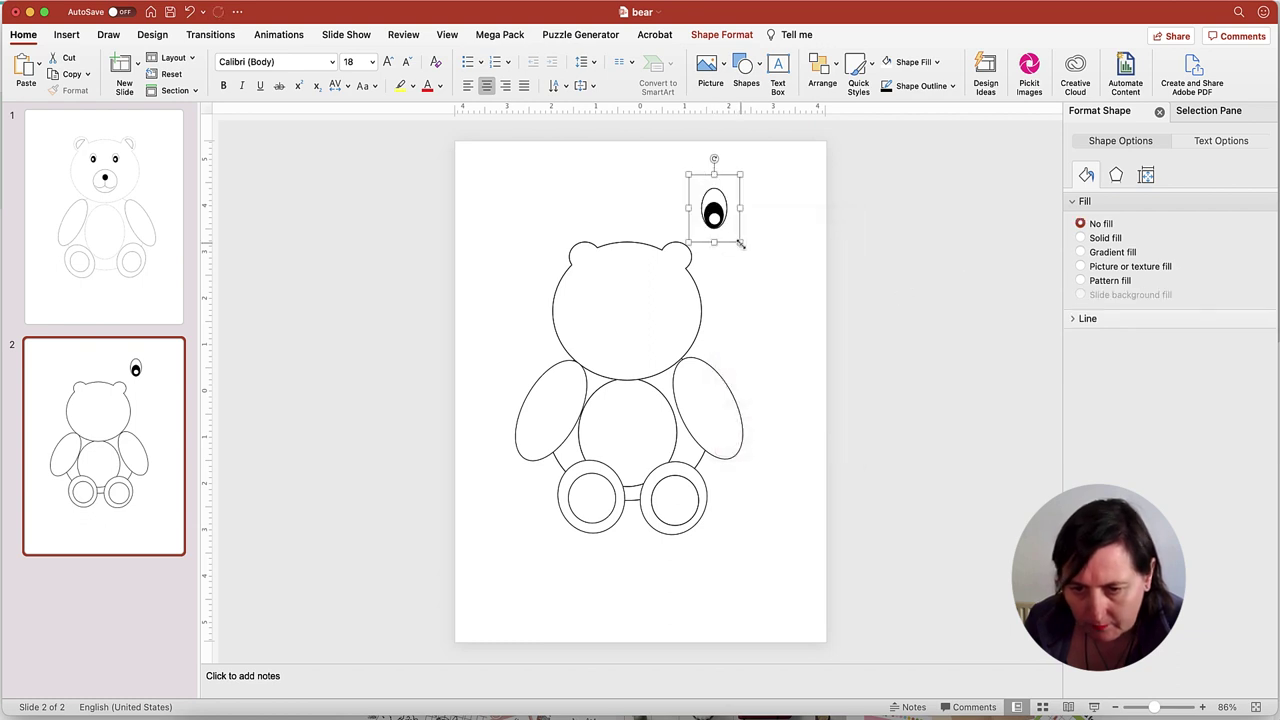
pyautogui.moveTo(740, 243); pyautogui.dragTo(658, 288)
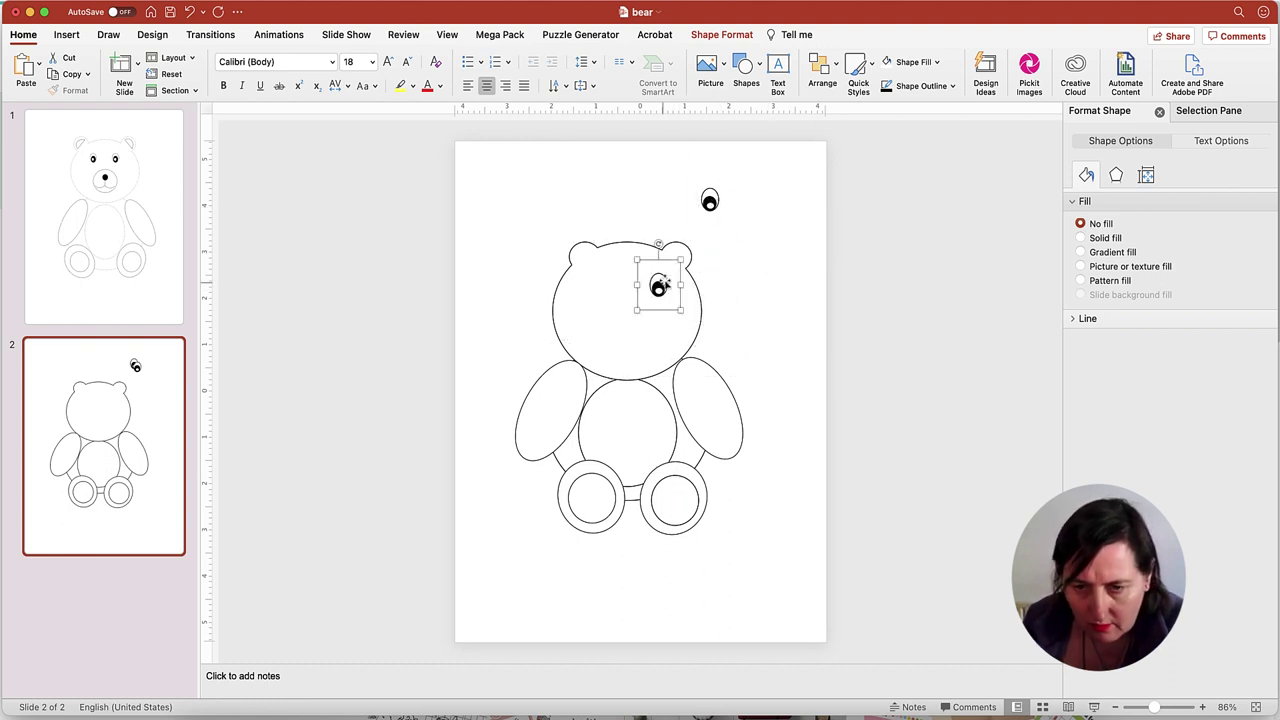
# Step: Place the second eye on the left of the bear's head to match the right eye
pyautogui.click(710, 200)
pyautogui.moveTo(710, 200); pyautogui.dragTo(658, 280)
pyautogui.click(658, 287)
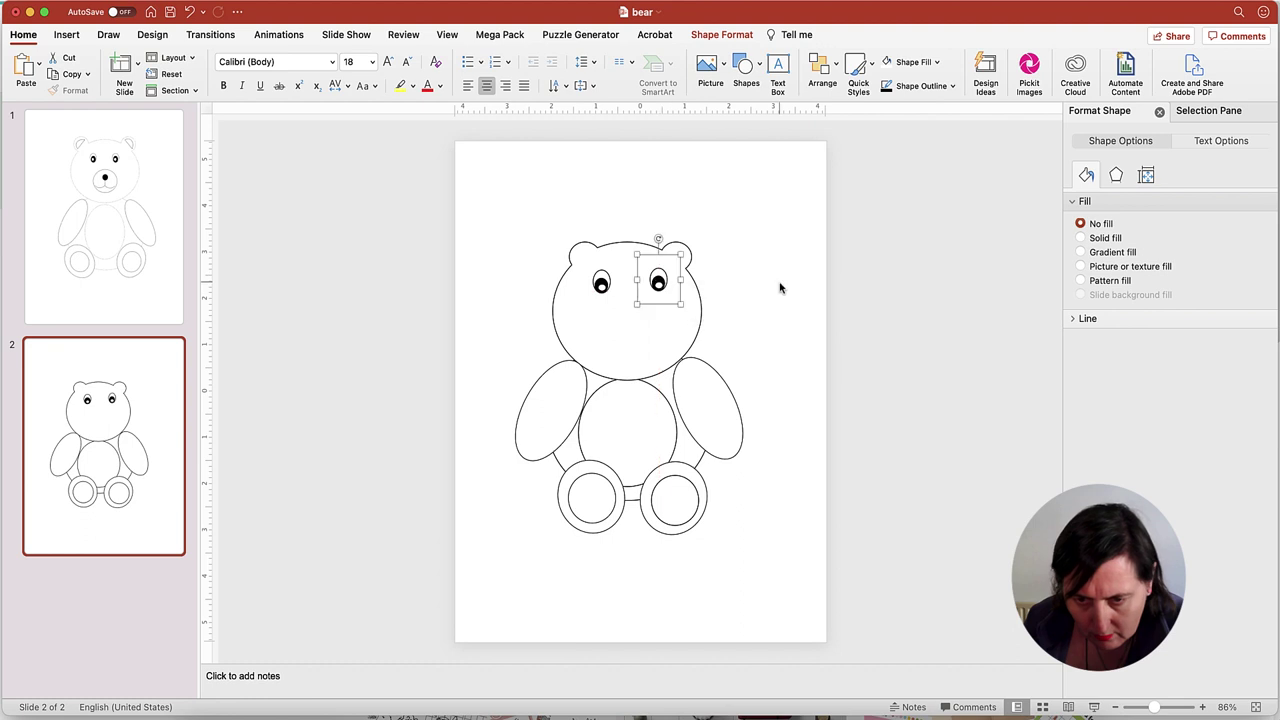
pyautogui.click(785, 279)
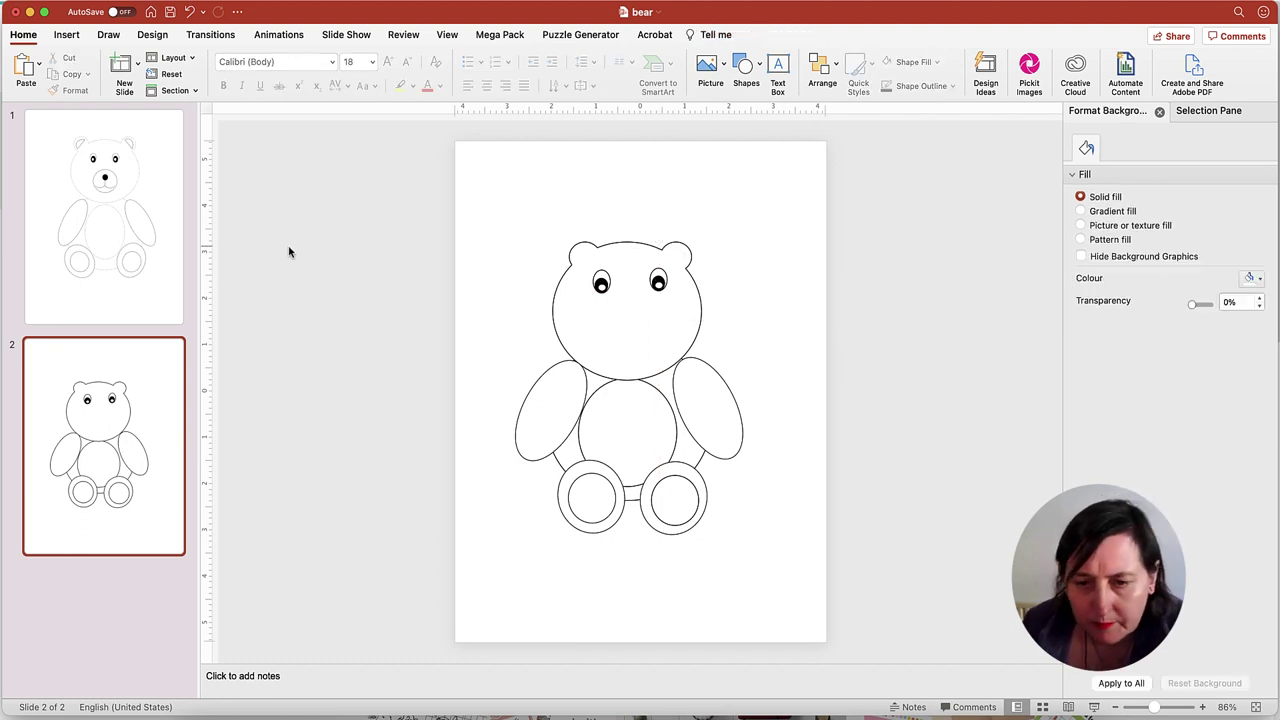
# Step: Draw a 1.7" × 1.4" oval over the lower face with no fill and a black outline
pyautogui.click(70, 35)
pyautogui.click(318, 66)
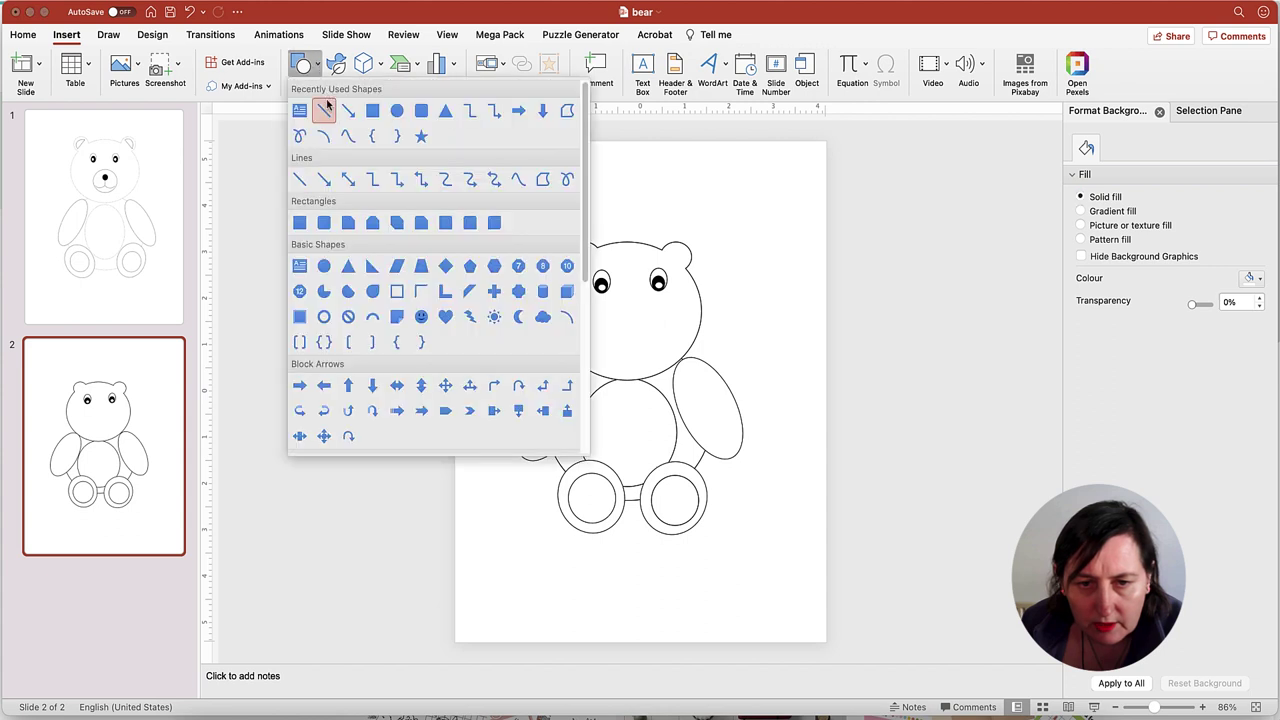
pyautogui.click(398, 110)
pyautogui.moveTo(624, 317); pyautogui.dragTo(667, 366)
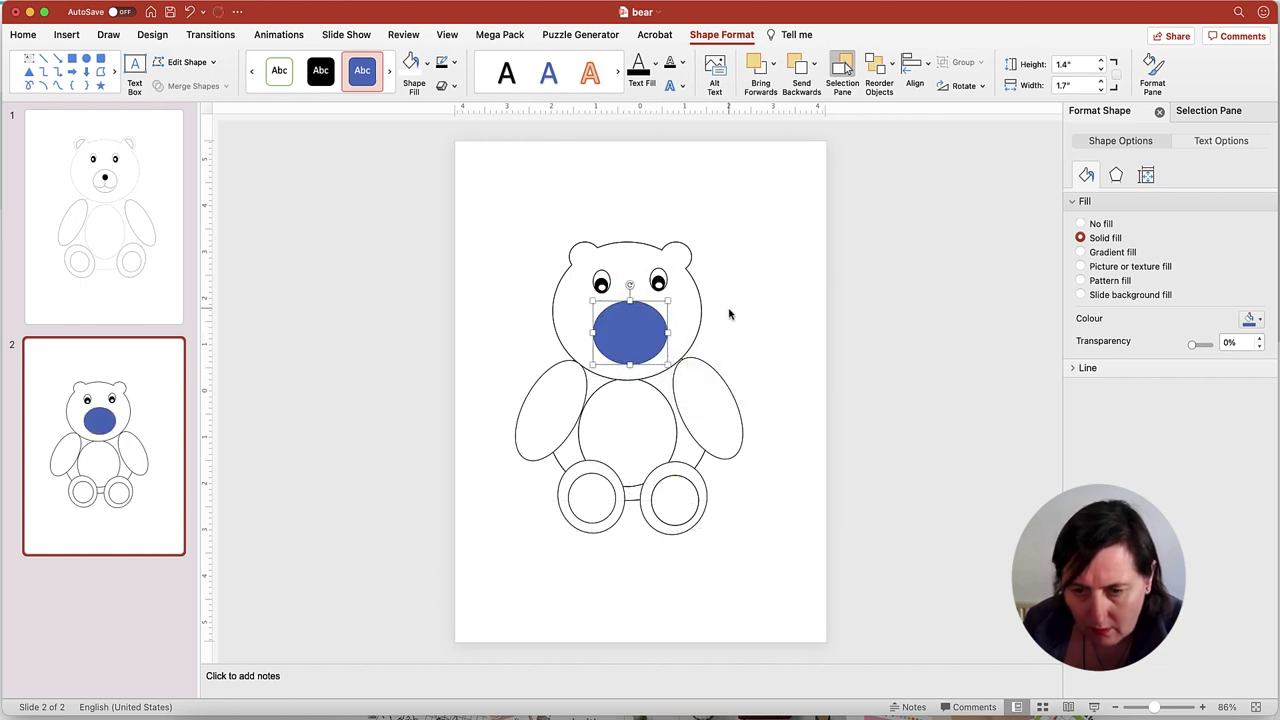
pyautogui.click(416, 66)
pyautogui.click(455, 62)
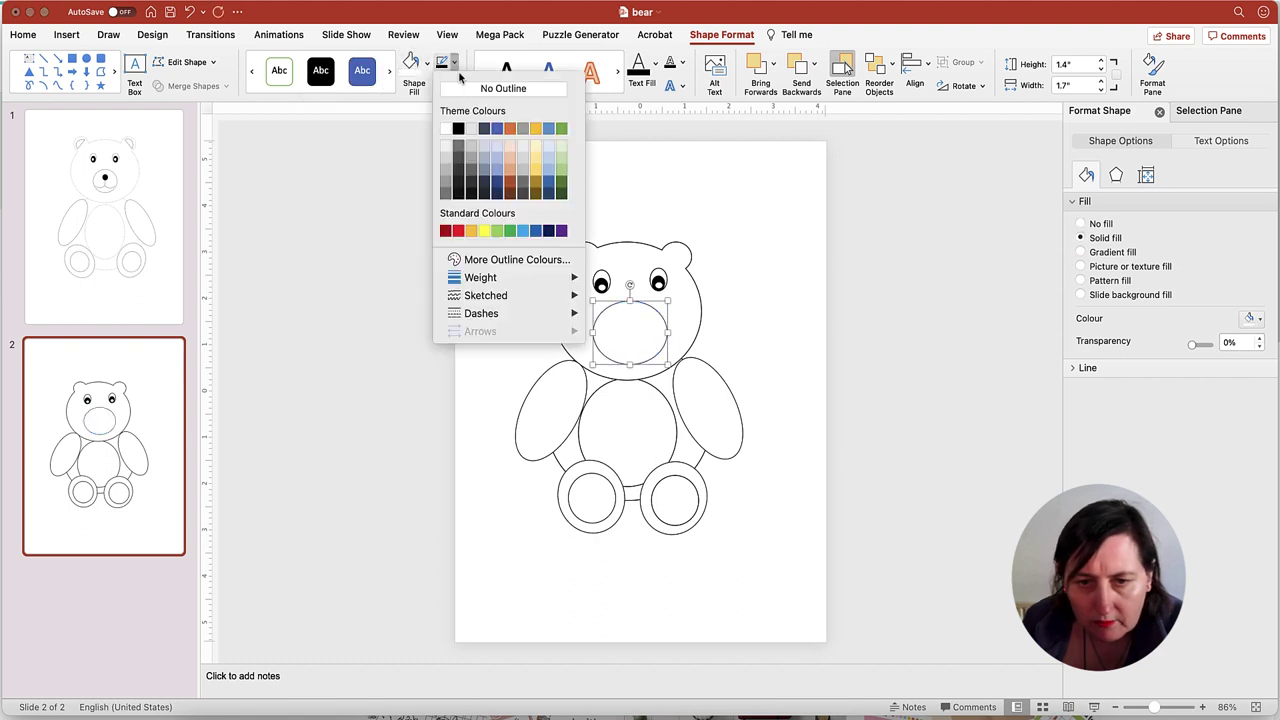
pyautogui.click(458, 130)
pyautogui.click(718, 212)
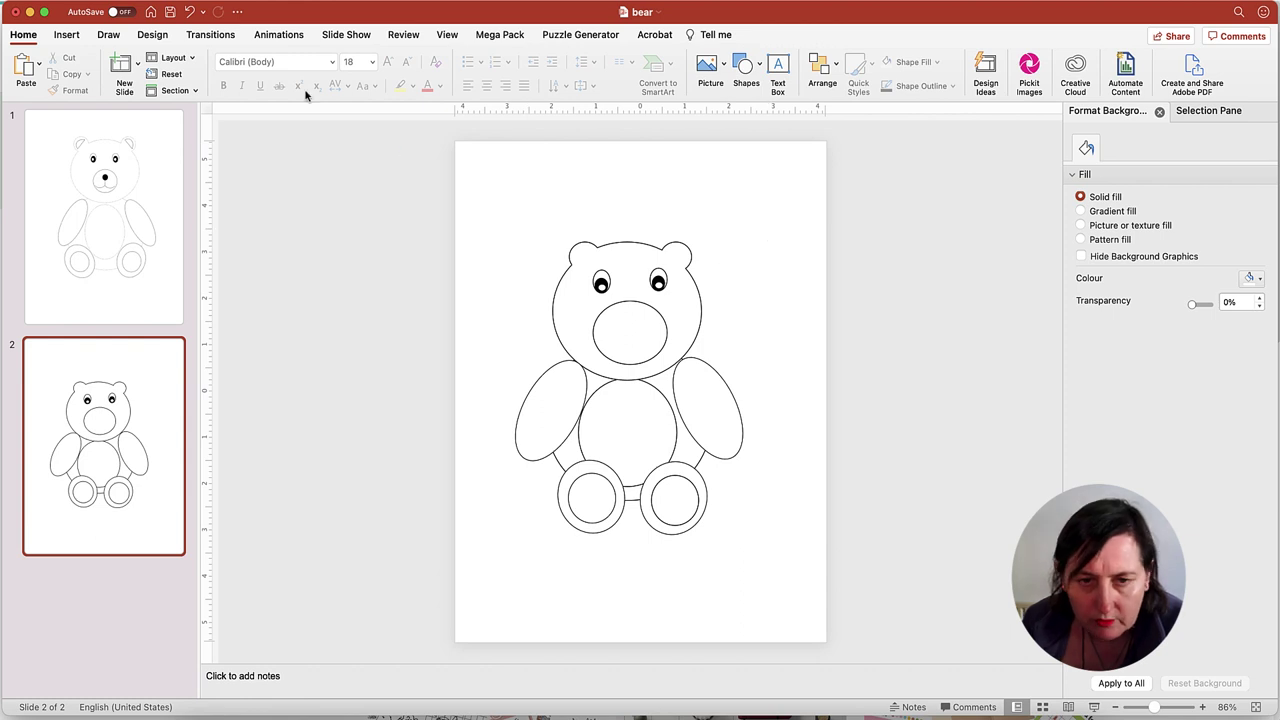
# Step: Draw a black-filled 0.32" × 0.28" nose oval and place it atop the muzzle
pyautogui.click(66, 34)
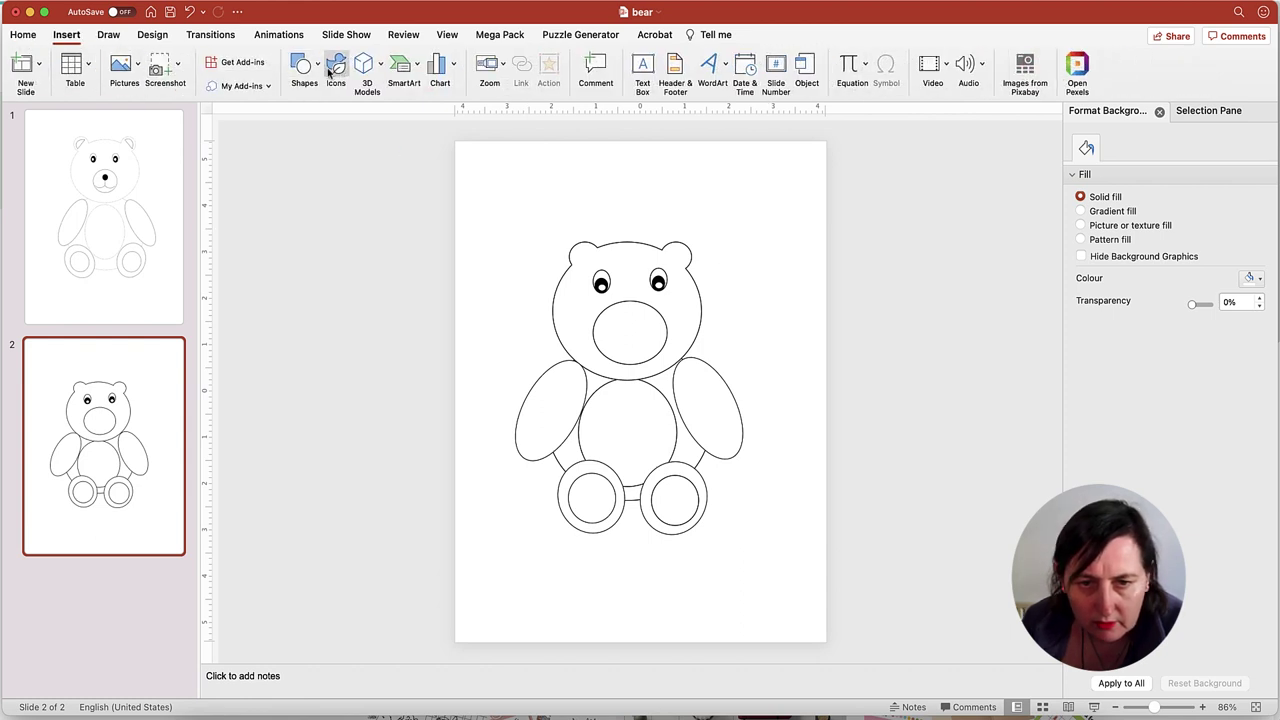
pyautogui.click(304, 68)
pyautogui.click(397, 112)
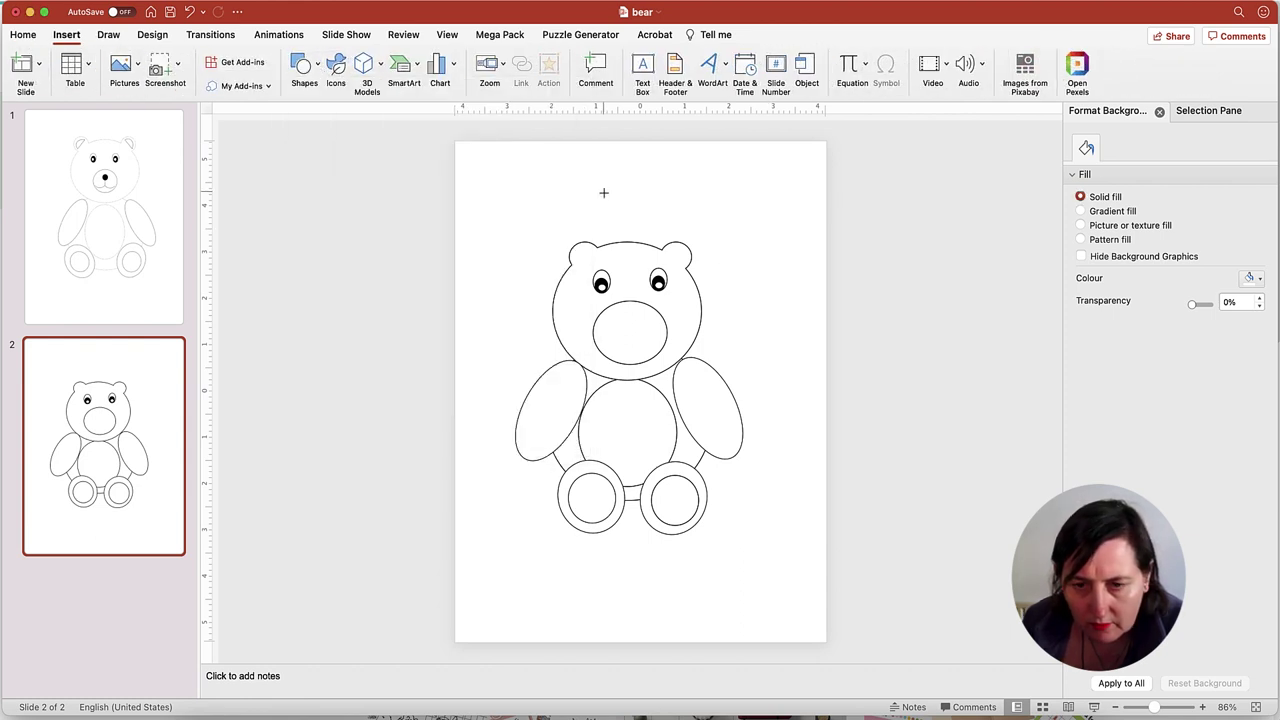
pyautogui.moveTo(603, 192); pyautogui.dragTo(629, 214)
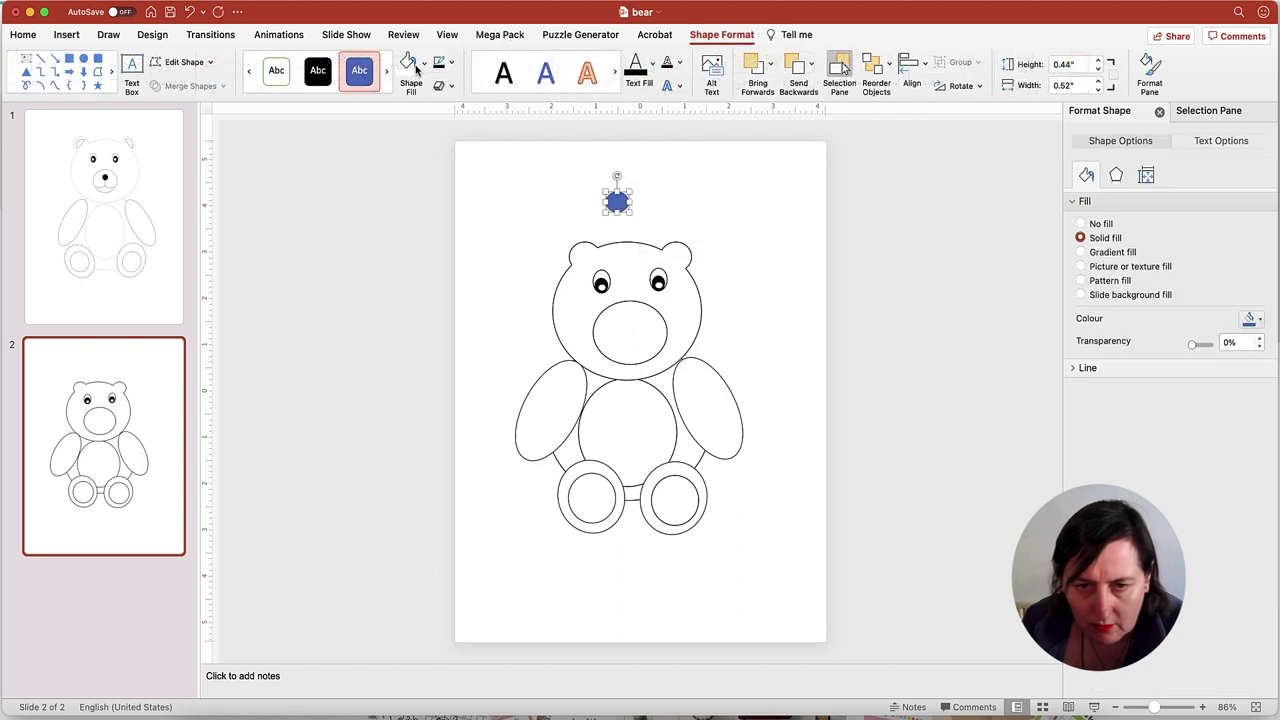
pyautogui.click(424, 66)
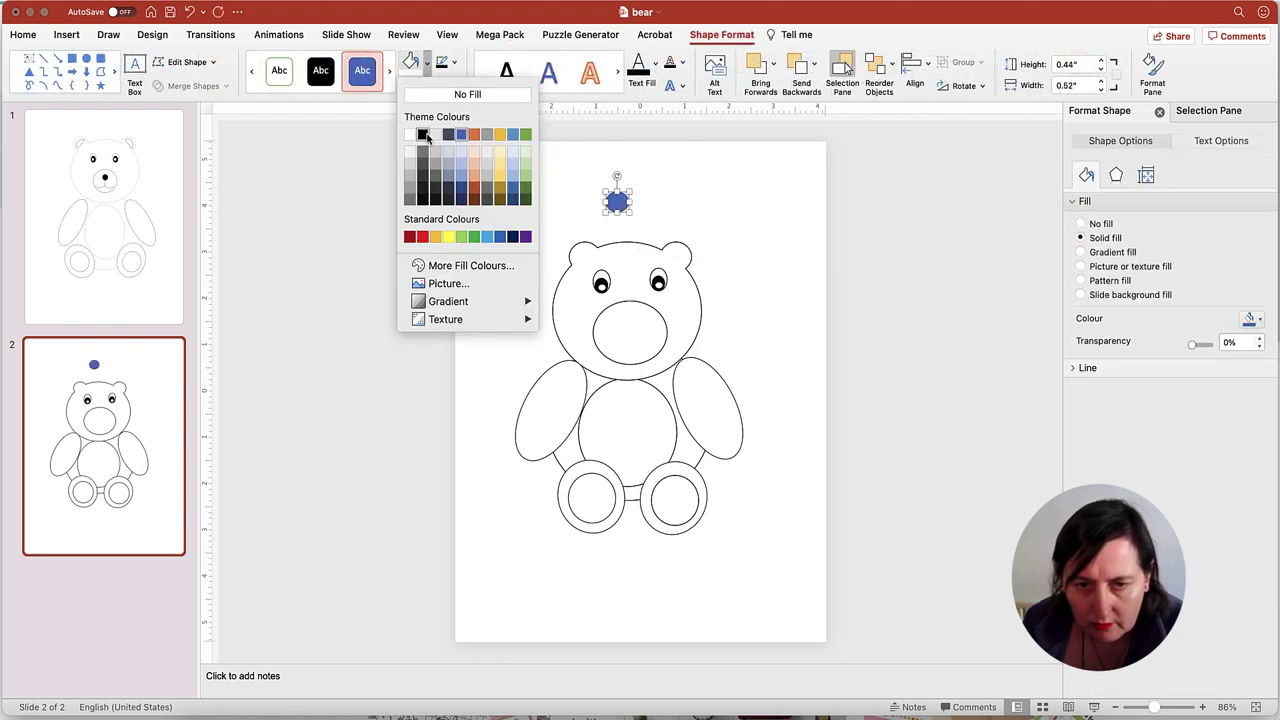
pyautogui.click(423, 135)
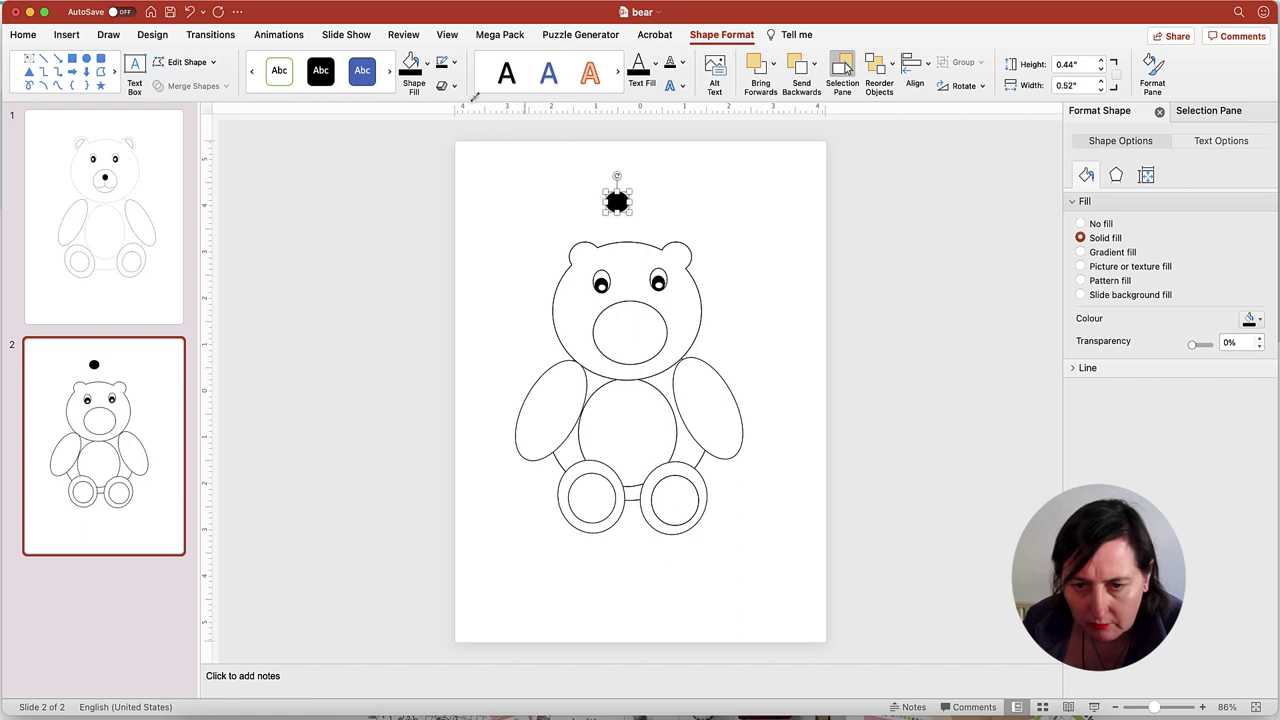
pyautogui.moveTo(602, 190); pyautogui.dragTo(628, 316)
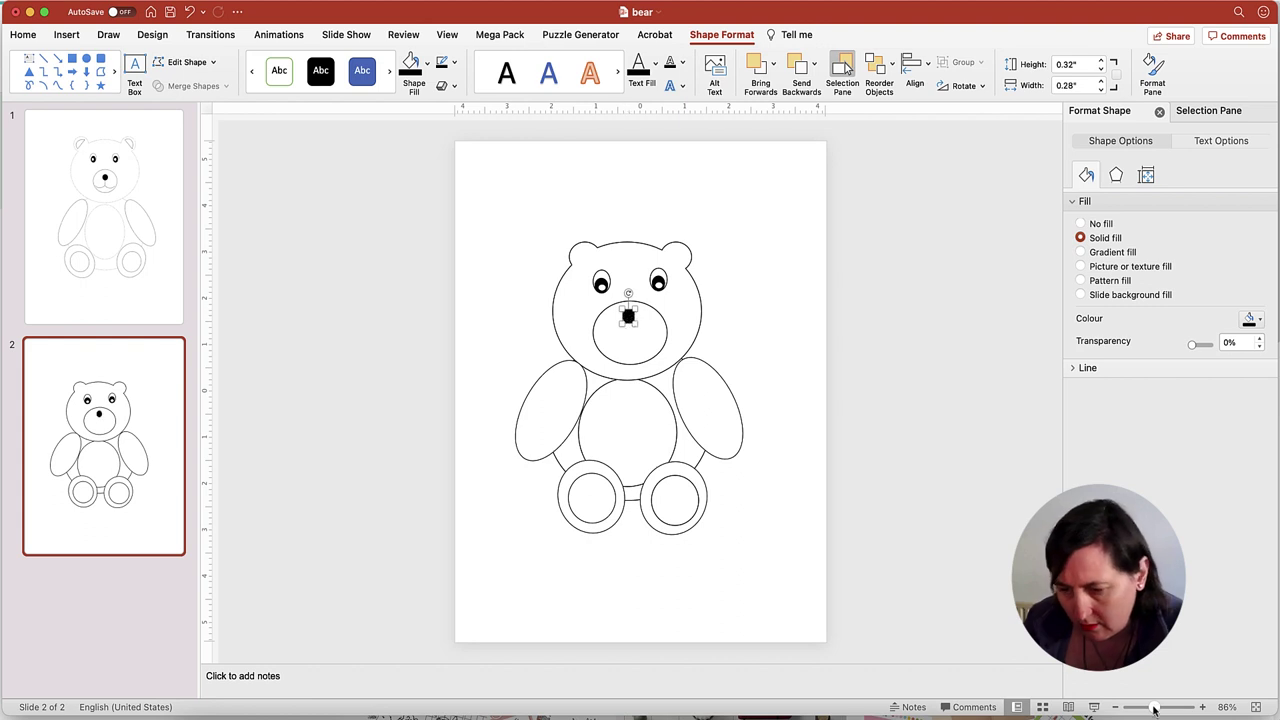
pyautogui.moveTo(1155, 708); pyautogui.dragTo(1161, 708)
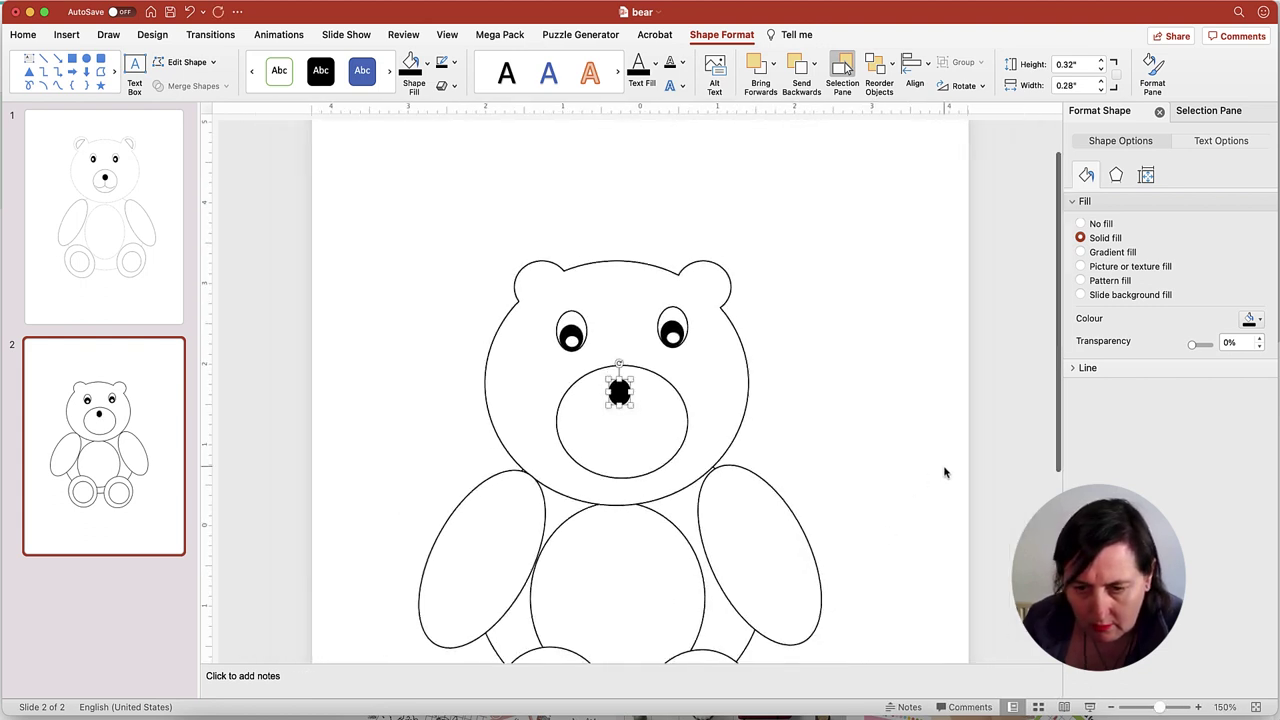
pyautogui.scroll(-5, 945, 472)
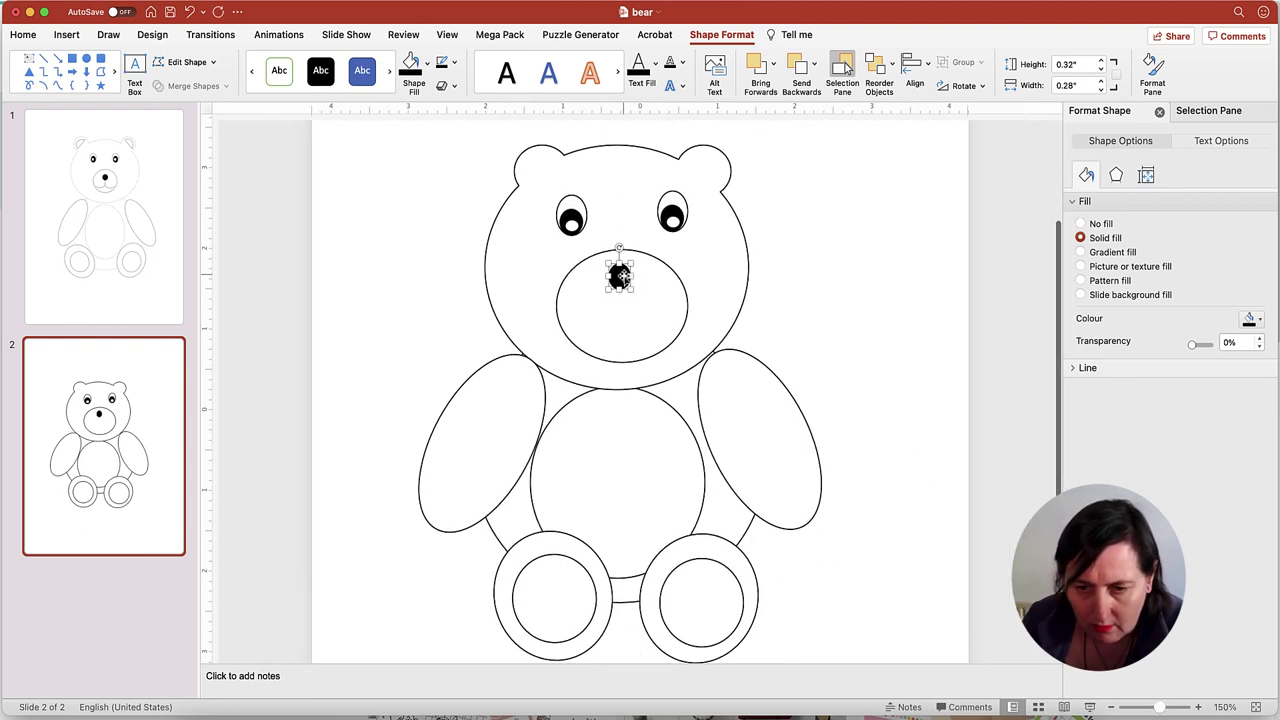
pyautogui.moveTo(620, 276); pyautogui.dragTo(625, 273)
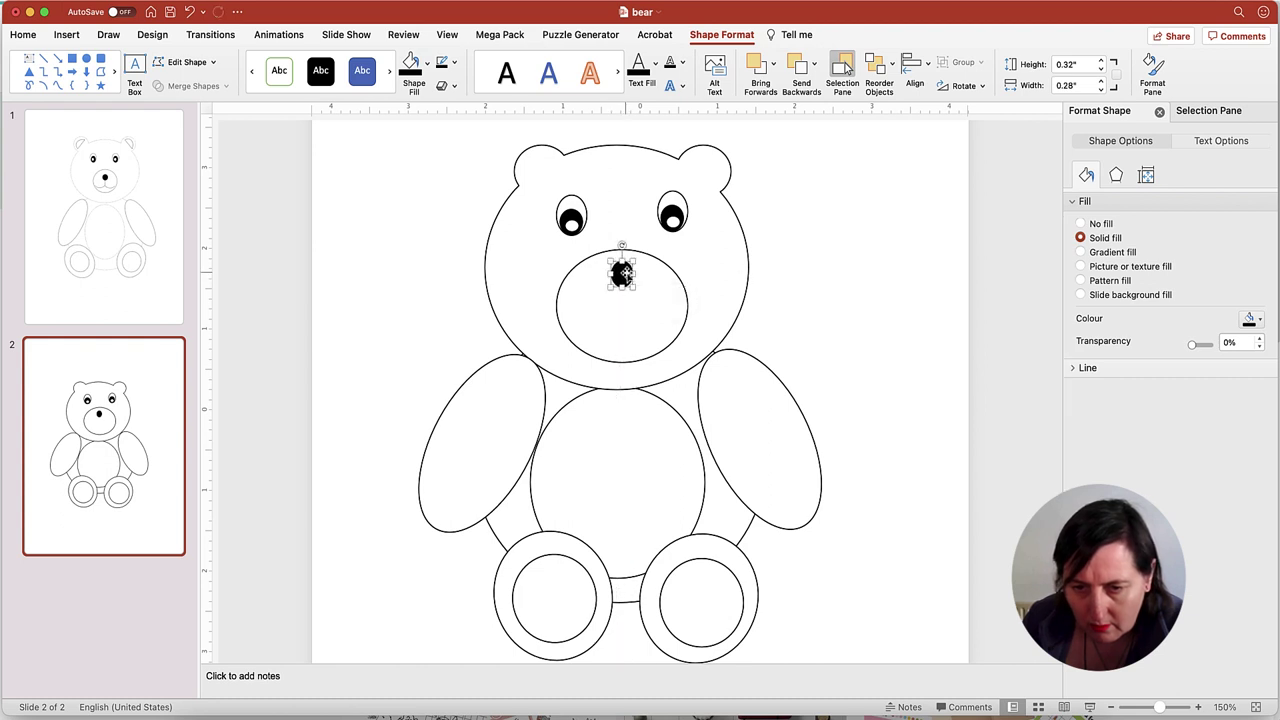
pyautogui.click(879, 281)
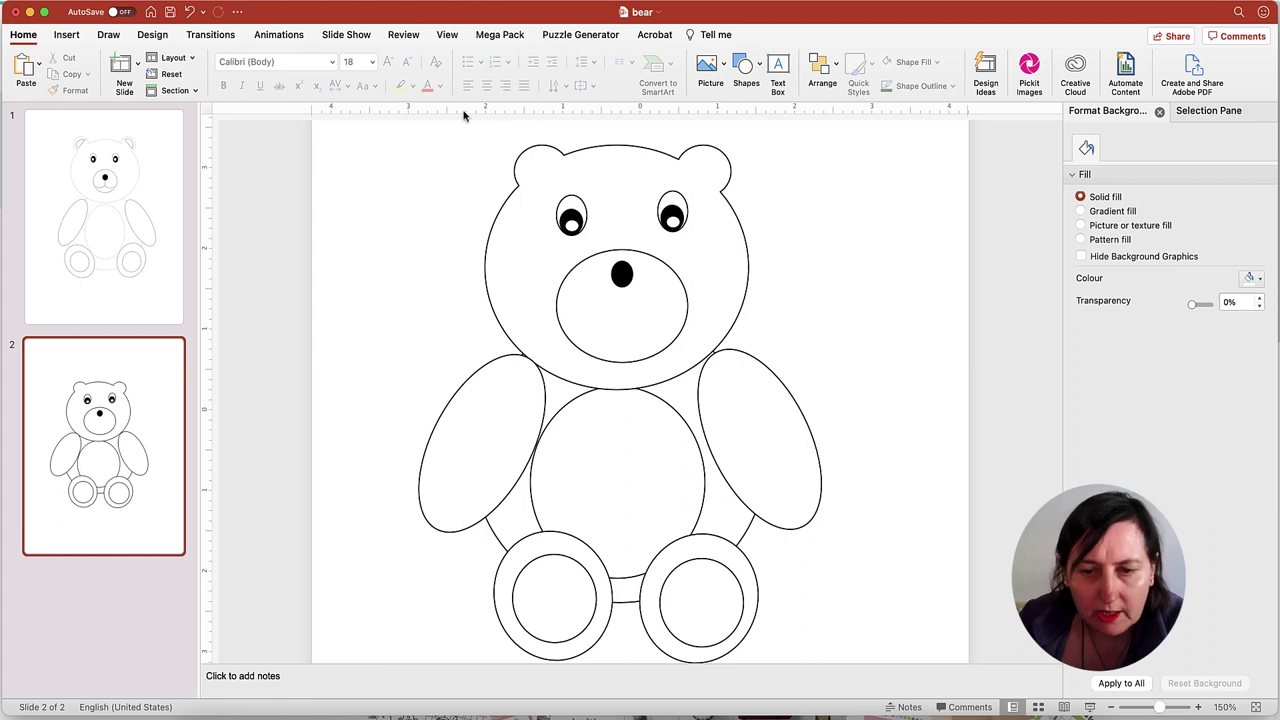
# Step: Draw a 0.24" vertical line down from the nose and give it a 1½ pt weight
pyautogui.click(65, 36)
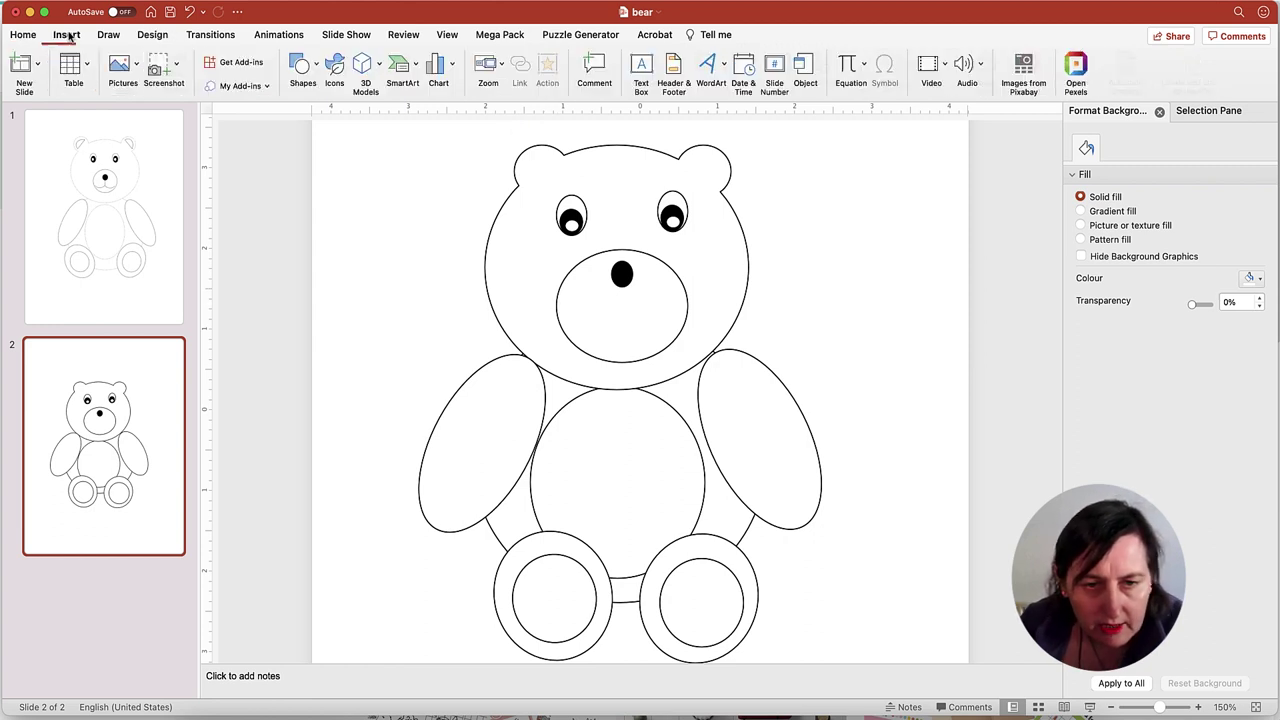
pyautogui.click(319, 65)
pyautogui.click(326, 108)
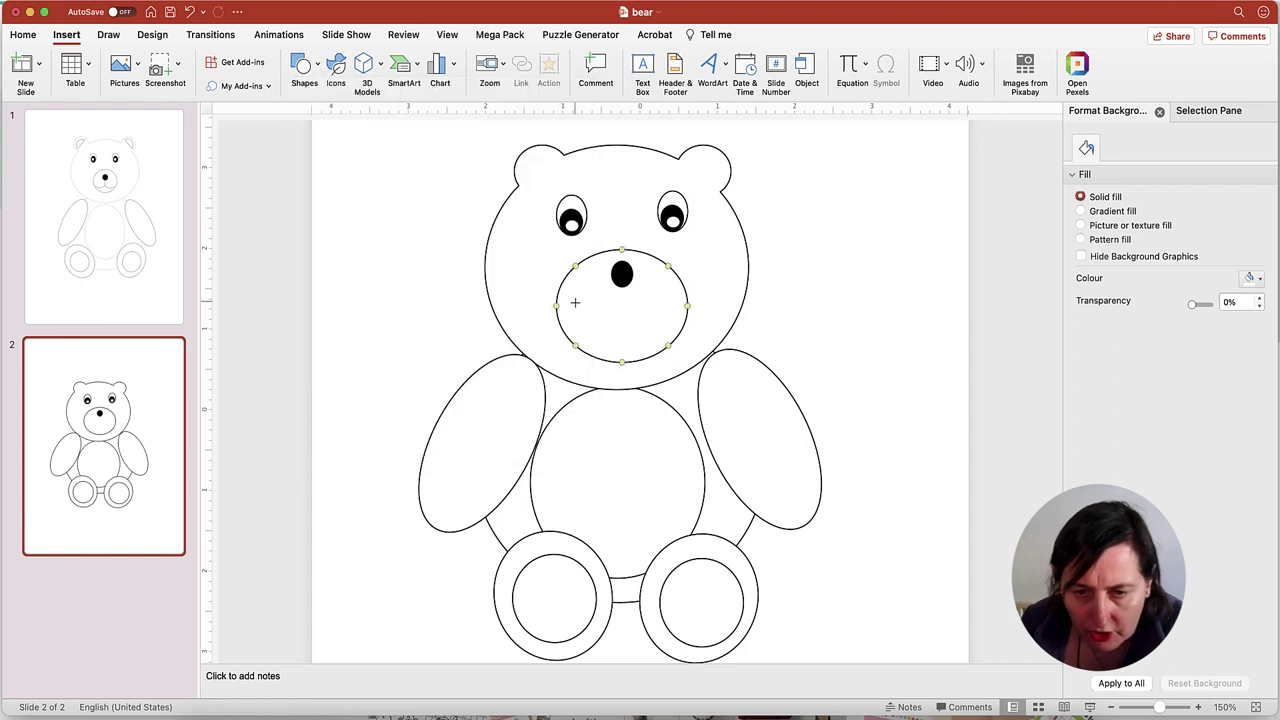
pyautogui.click(622, 286)
pyautogui.moveTo(622, 286); pyautogui.dragTo(622, 307)
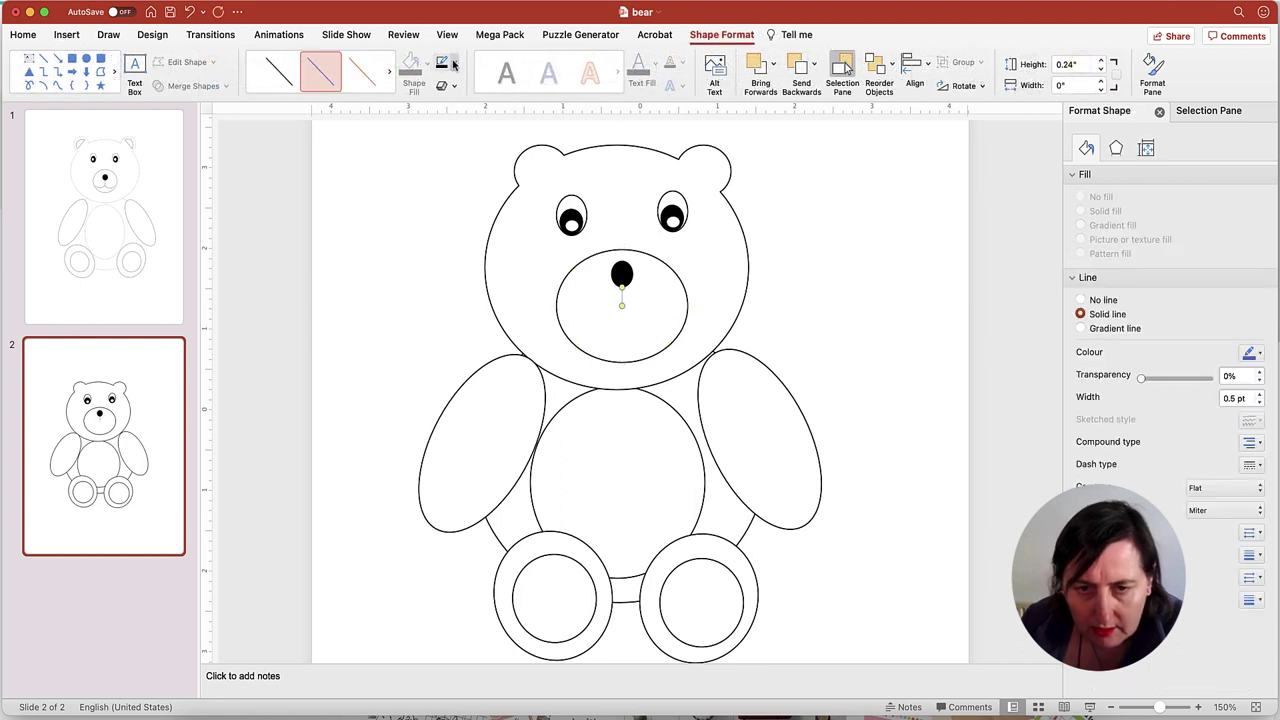
pyautogui.click(452, 64)
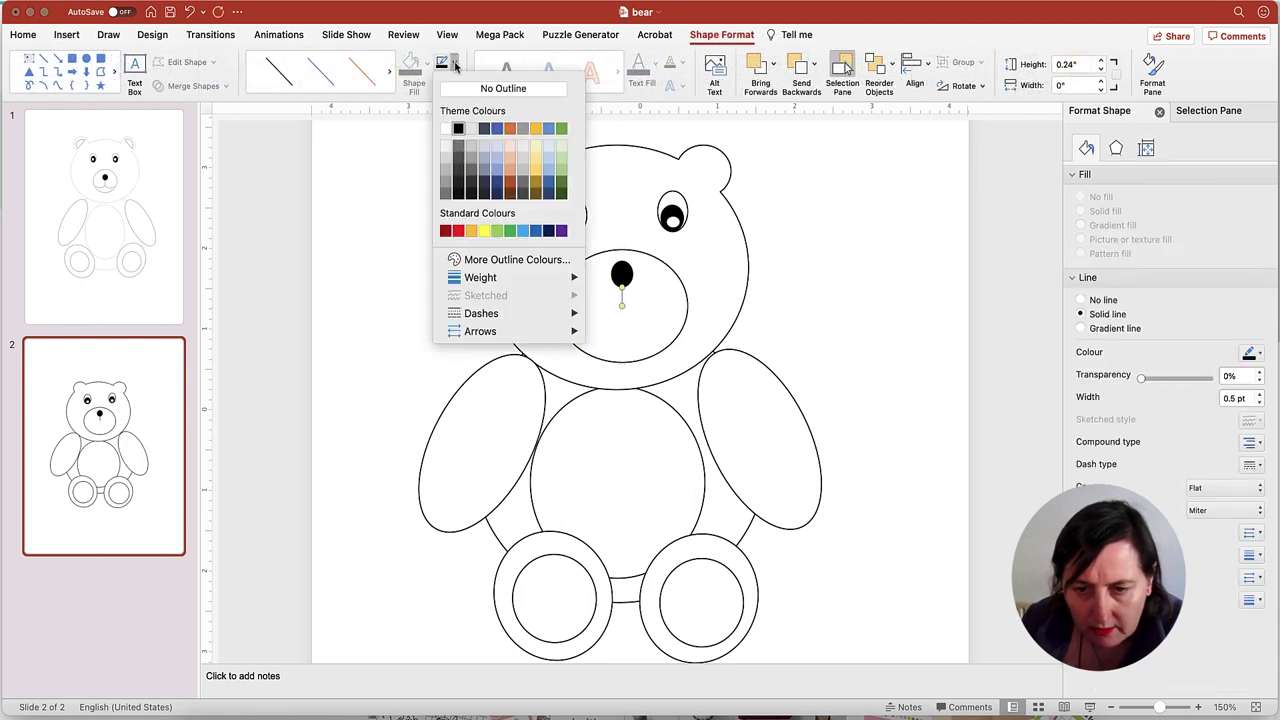
pyautogui.moveTo(535, 275)
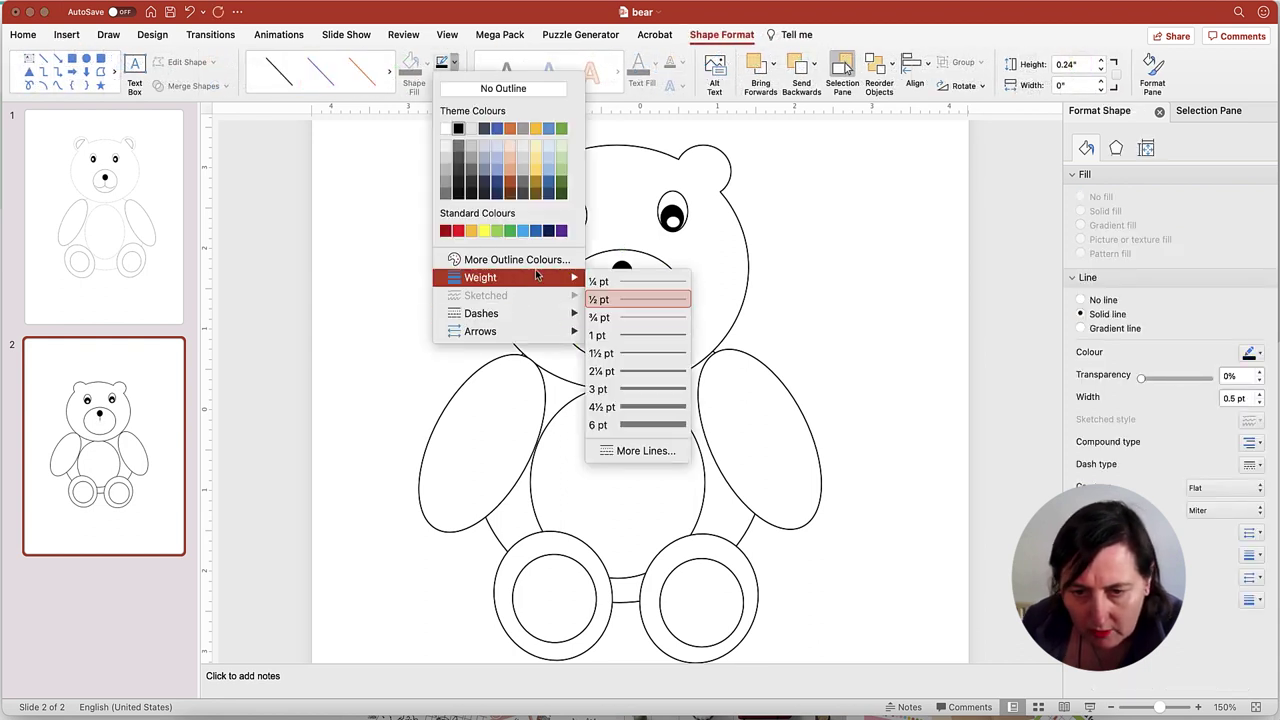
pyautogui.click(651, 353)
pyautogui.click(657, 341)
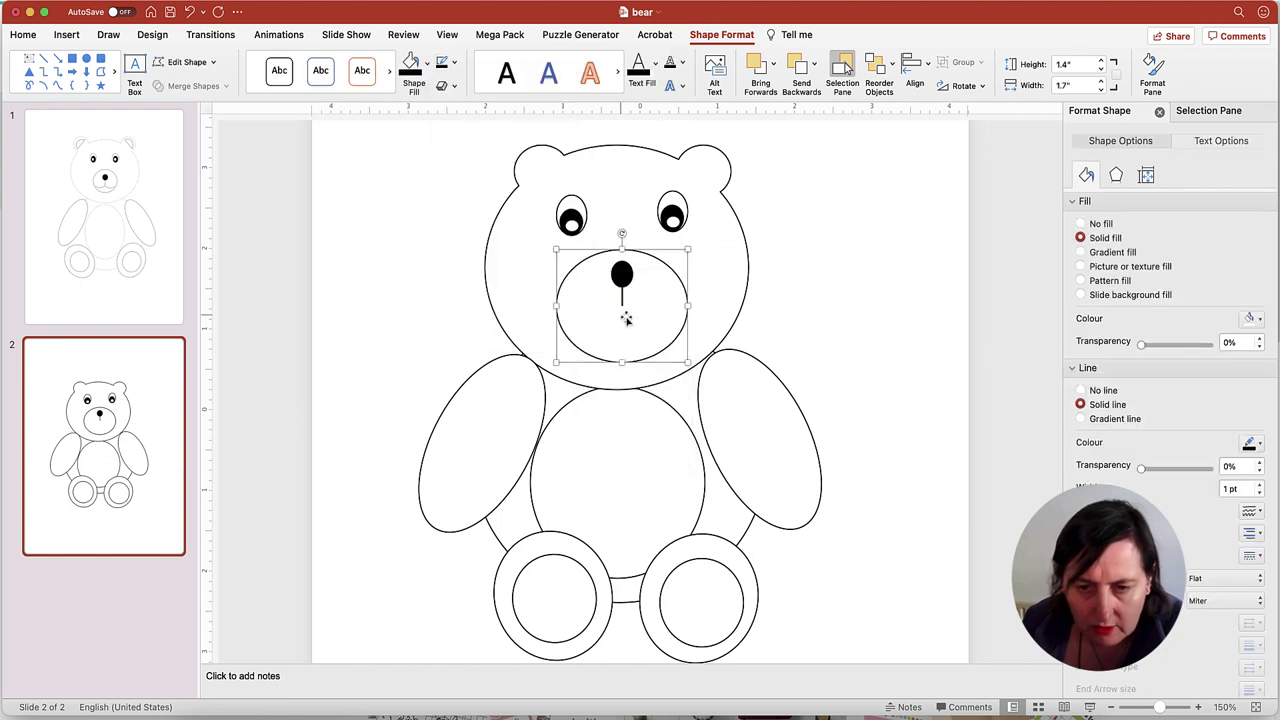
pyautogui.click(908, 257)
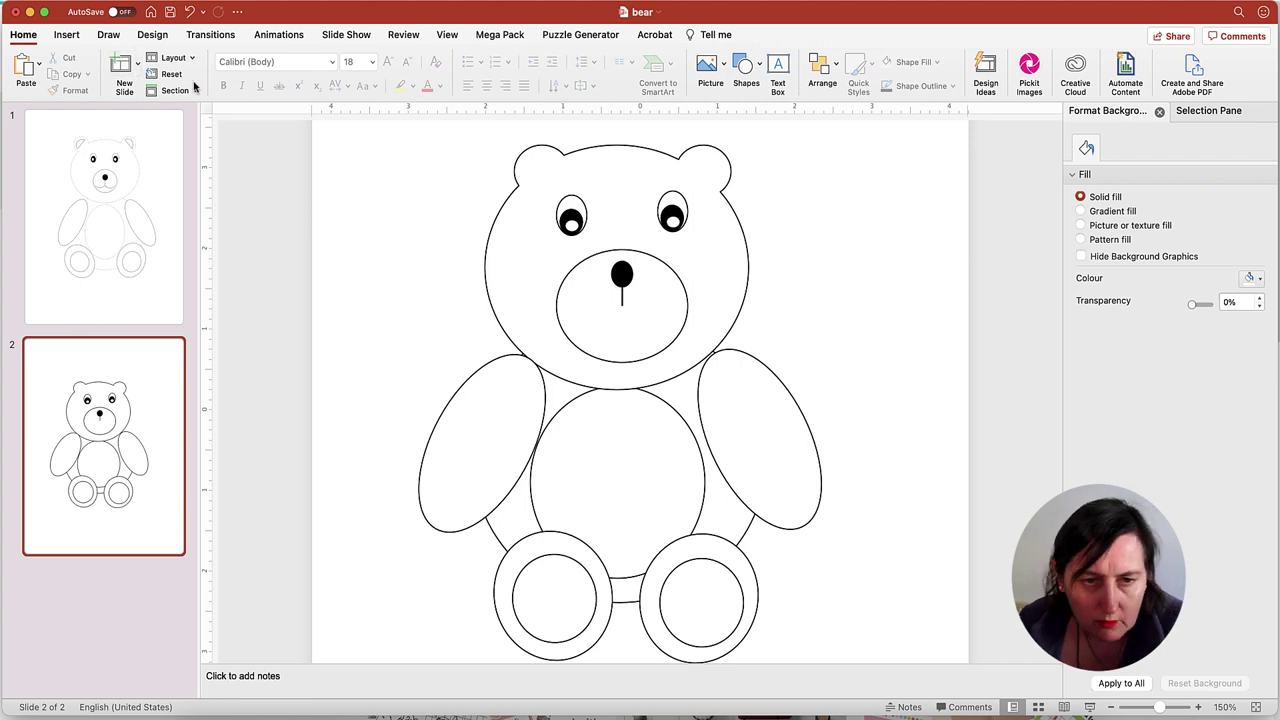
# Step: Draw a small freeform curve and rotate it into a V shape
pyautogui.click(72, 34)
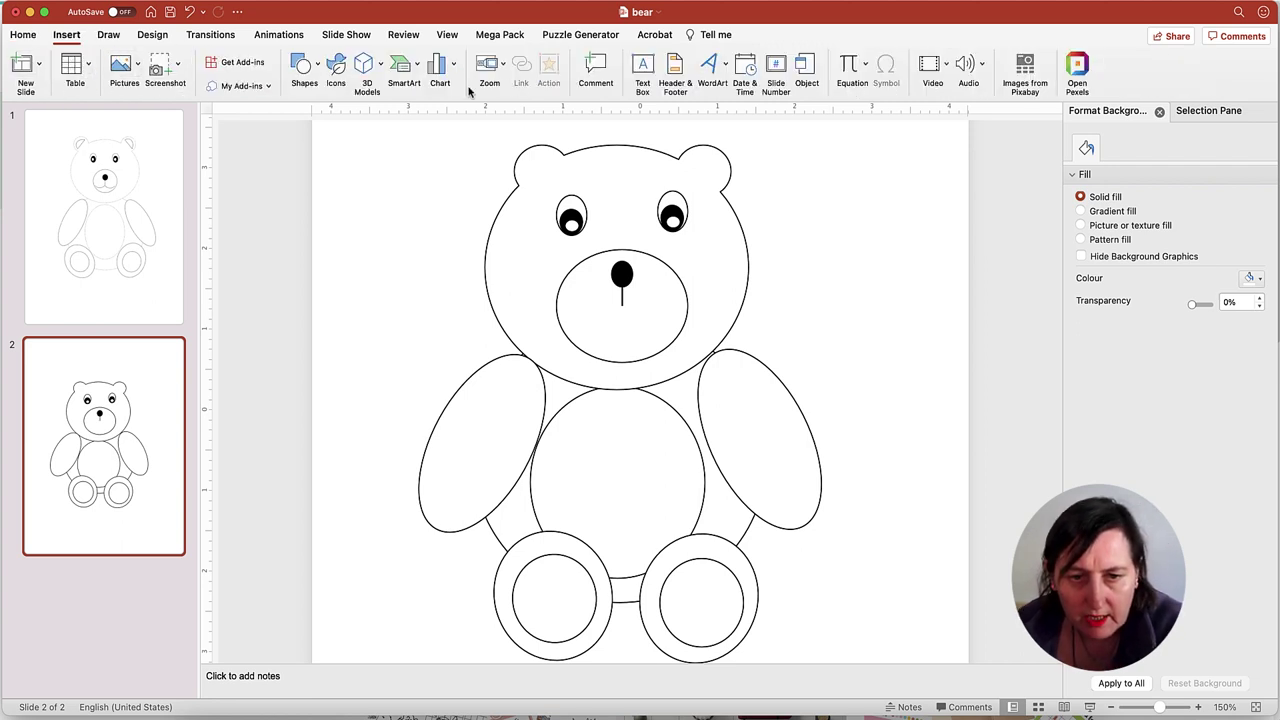
pyautogui.click(320, 66)
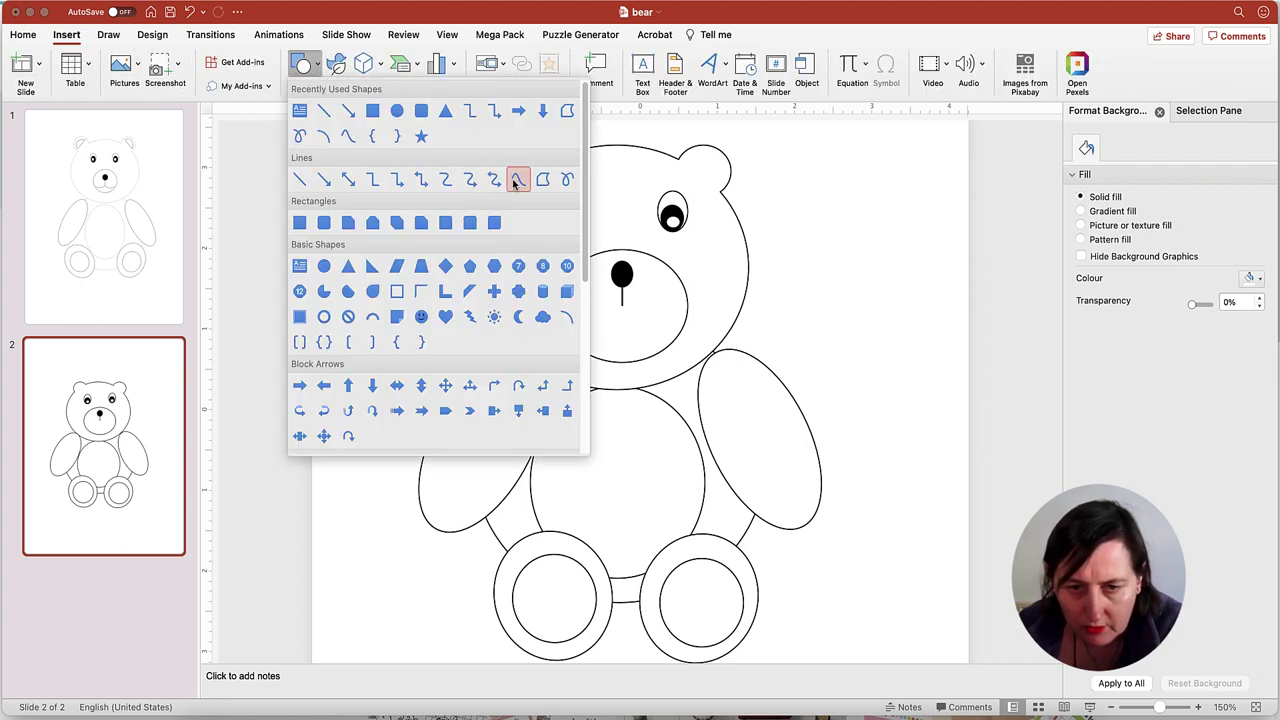
pyautogui.click(348, 138)
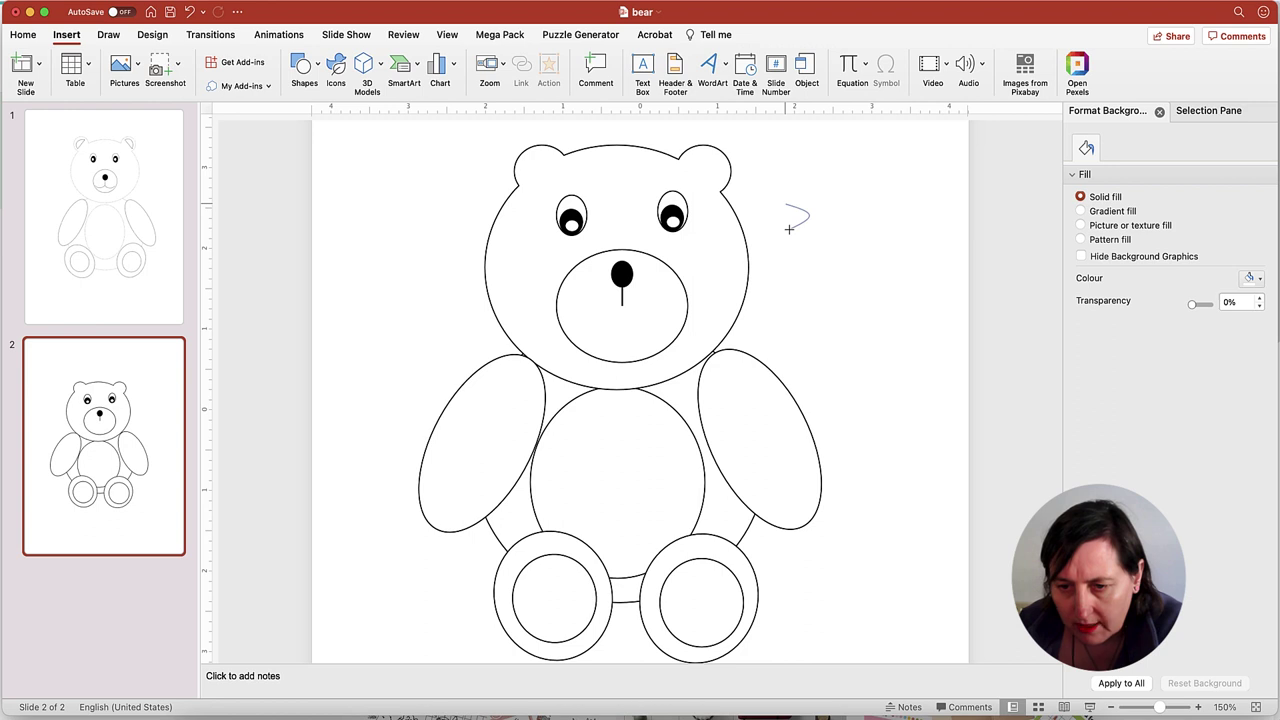
pyautogui.doubleClick(790, 233)
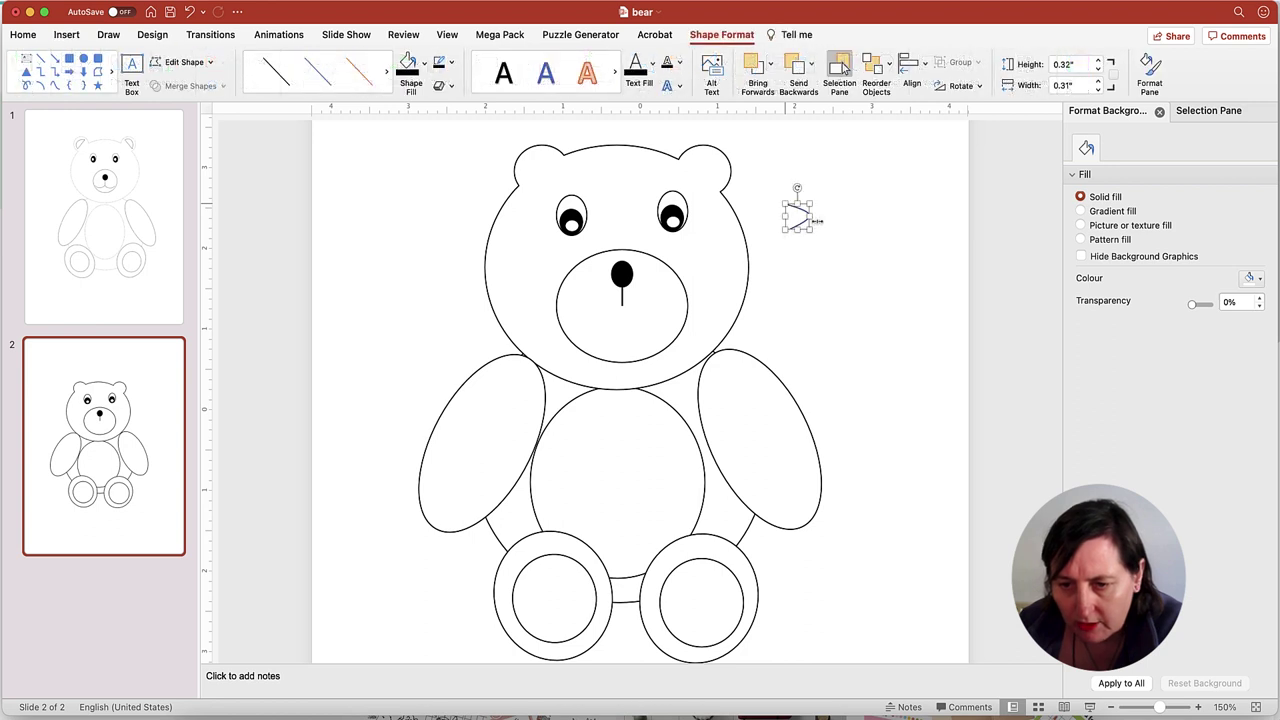
pyautogui.click(441, 63)
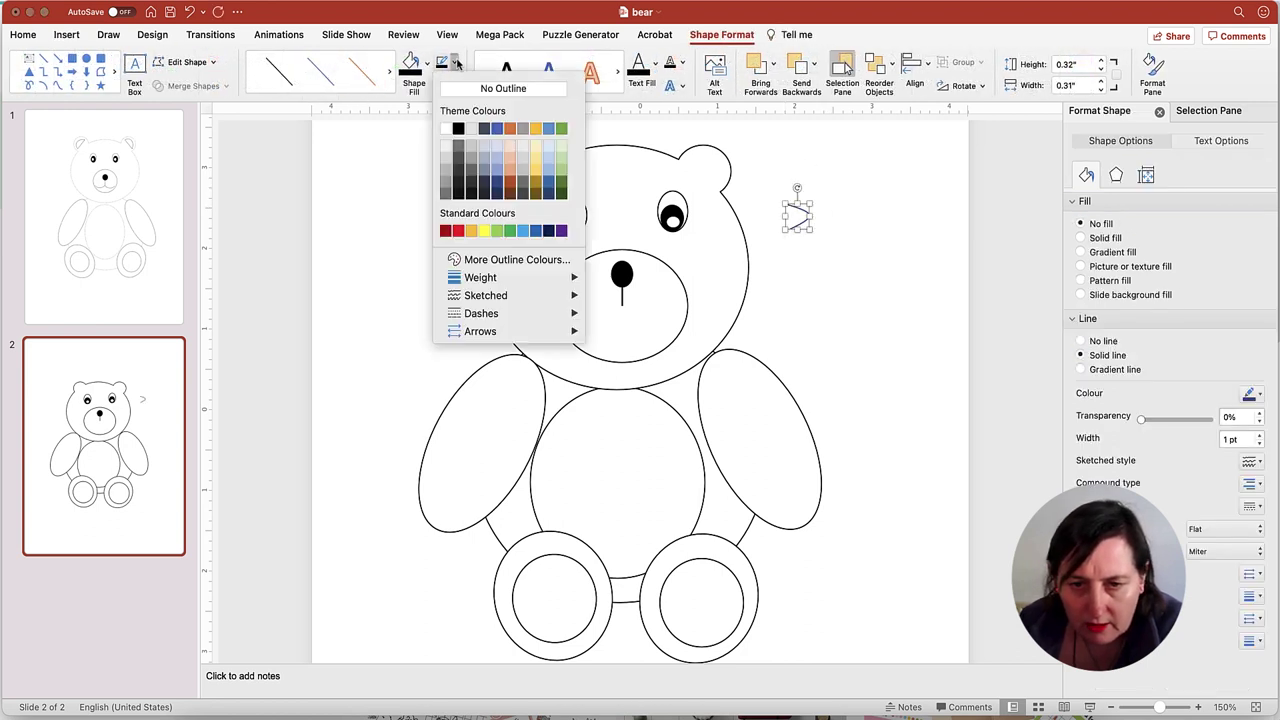
pyautogui.click(441, 64)
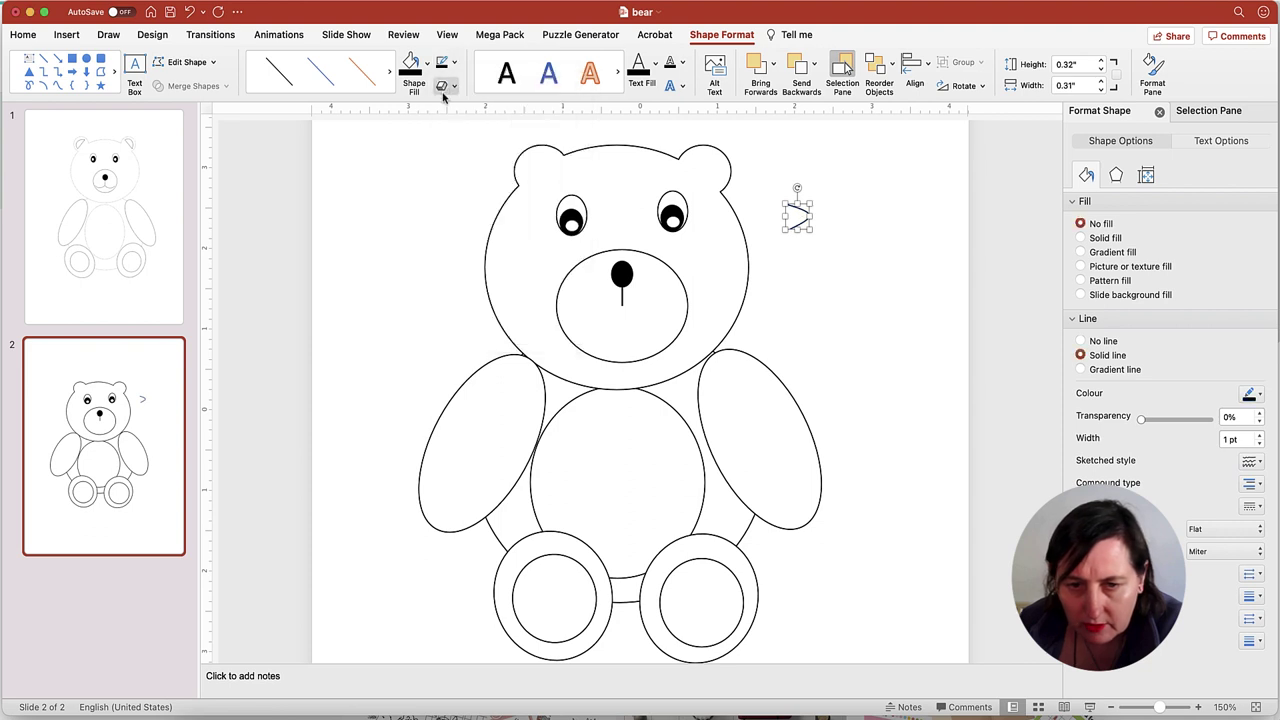
pyautogui.moveTo(796, 186); pyautogui.dragTo(821, 220)
pyautogui.moveTo(821, 221); pyautogui.dragTo(817, 218)
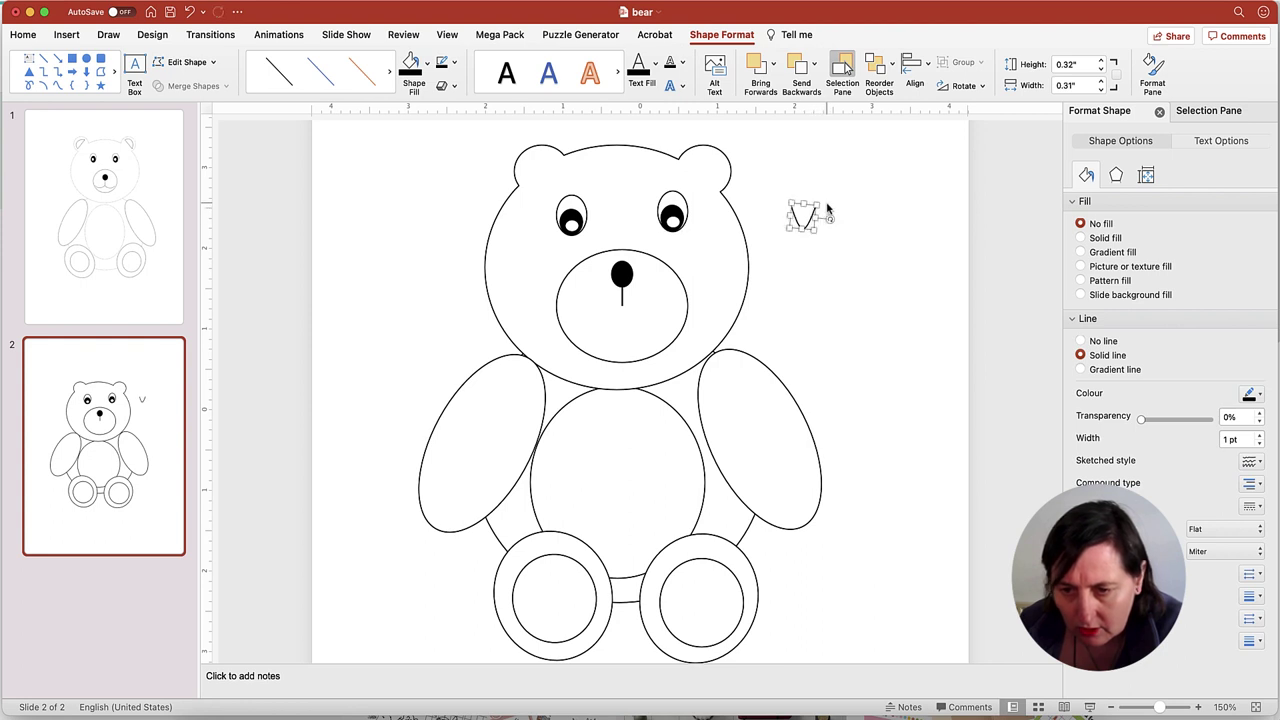
# Step: Edit the V's points into a curved stroke and move it onto the muzzle below the nose
pyautogui.click(214, 64)
pyautogui.click(231, 110)
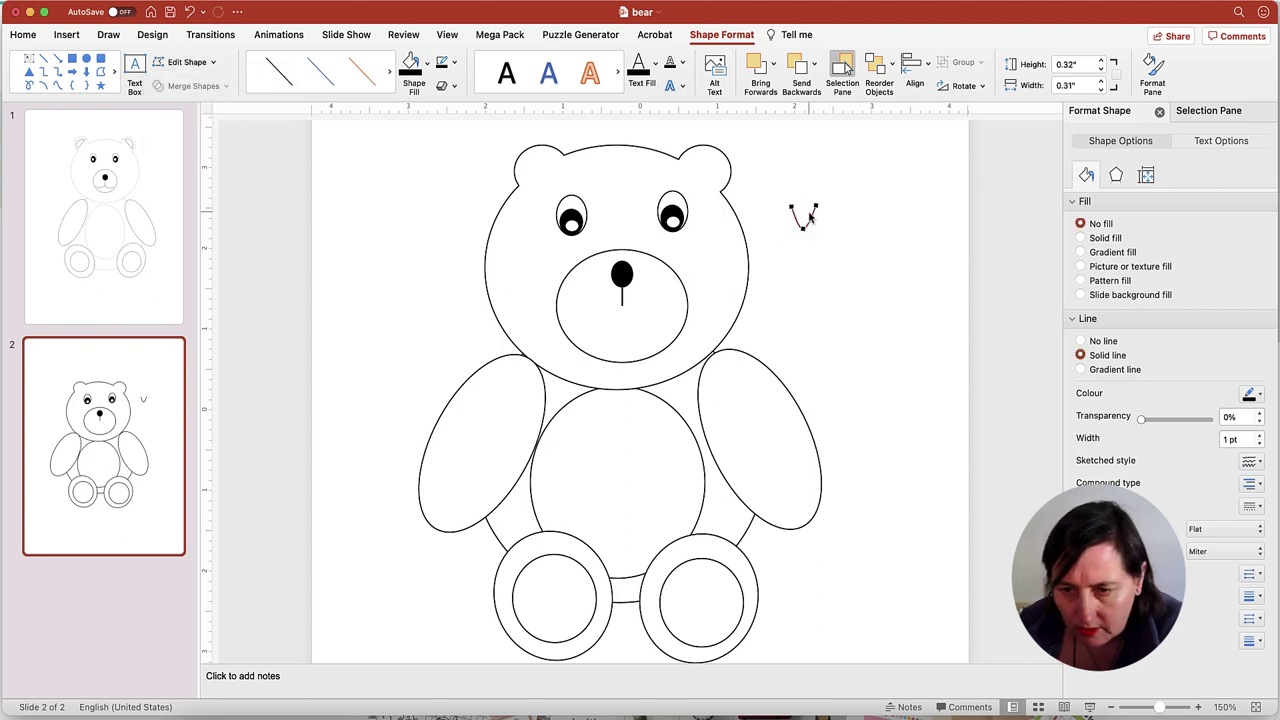
pyautogui.moveTo(826, 210); pyautogui.dragTo(790, 211)
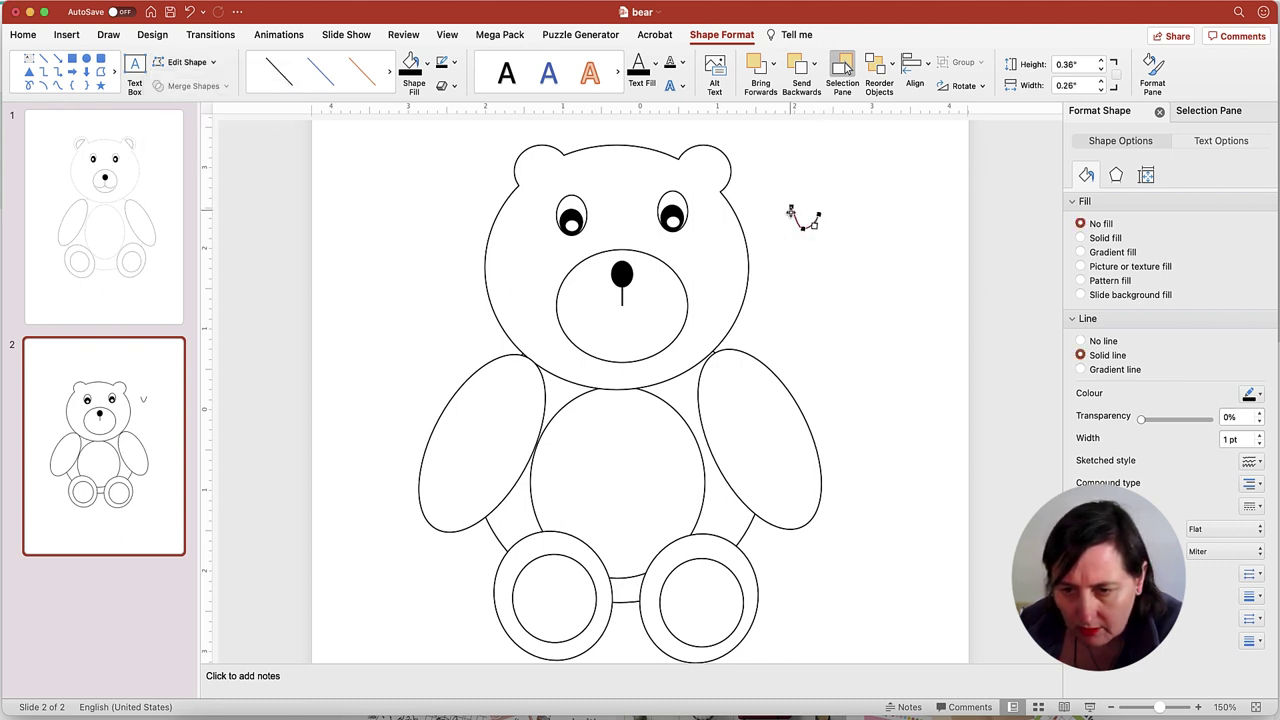
pyautogui.click(867, 203)
pyautogui.click(805, 216)
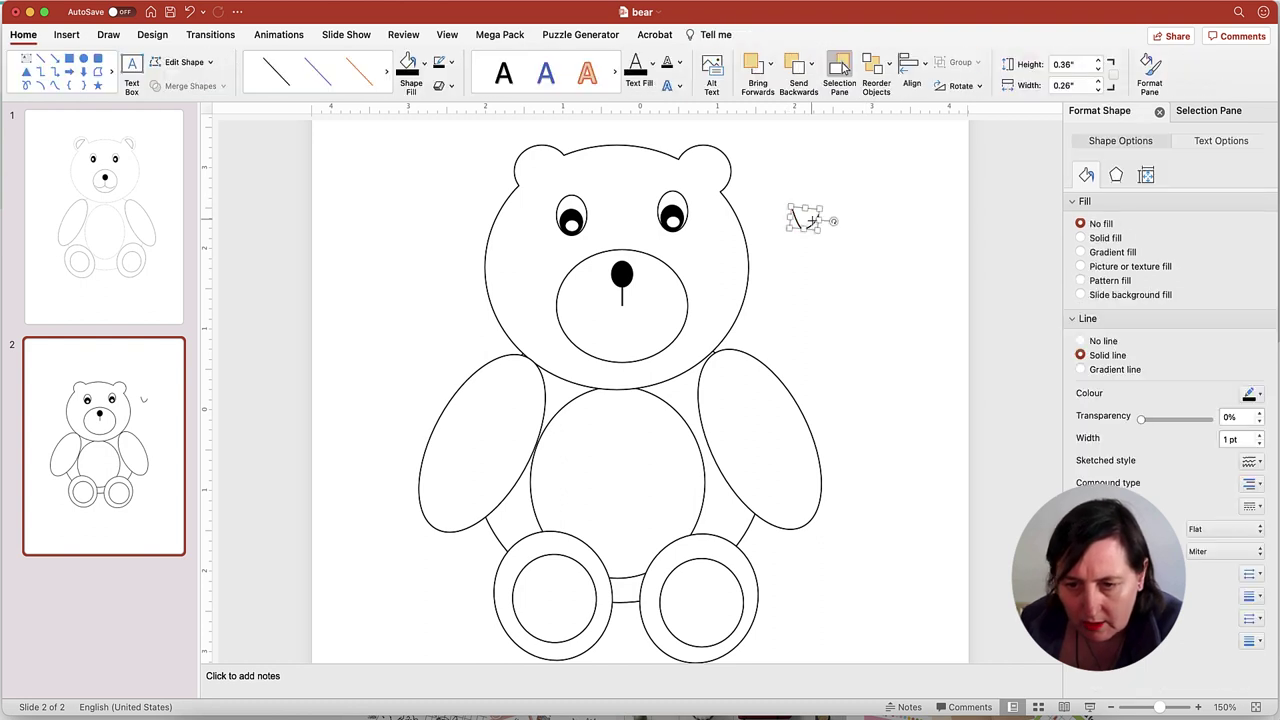
pyautogui.moveTo(790, 216); pyautogui.dragTo(683, 303)
pyautogui.press('super+z')
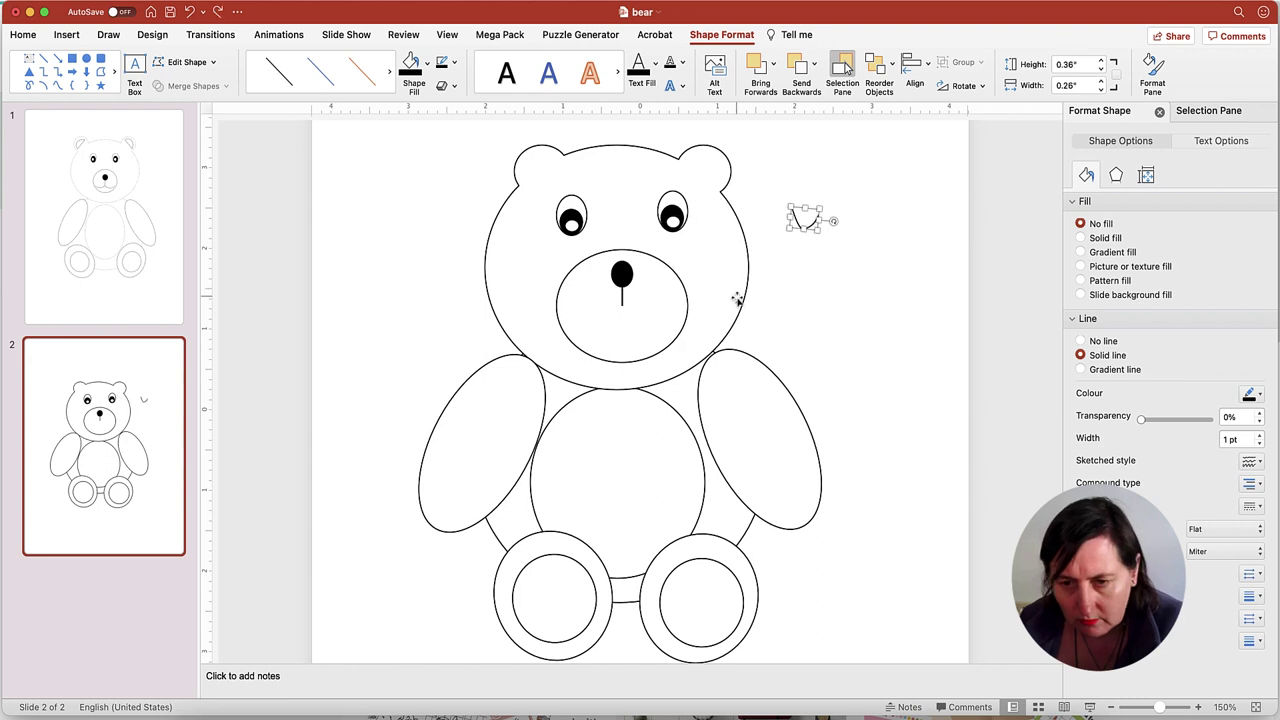
pyautogui.click(876, 250)
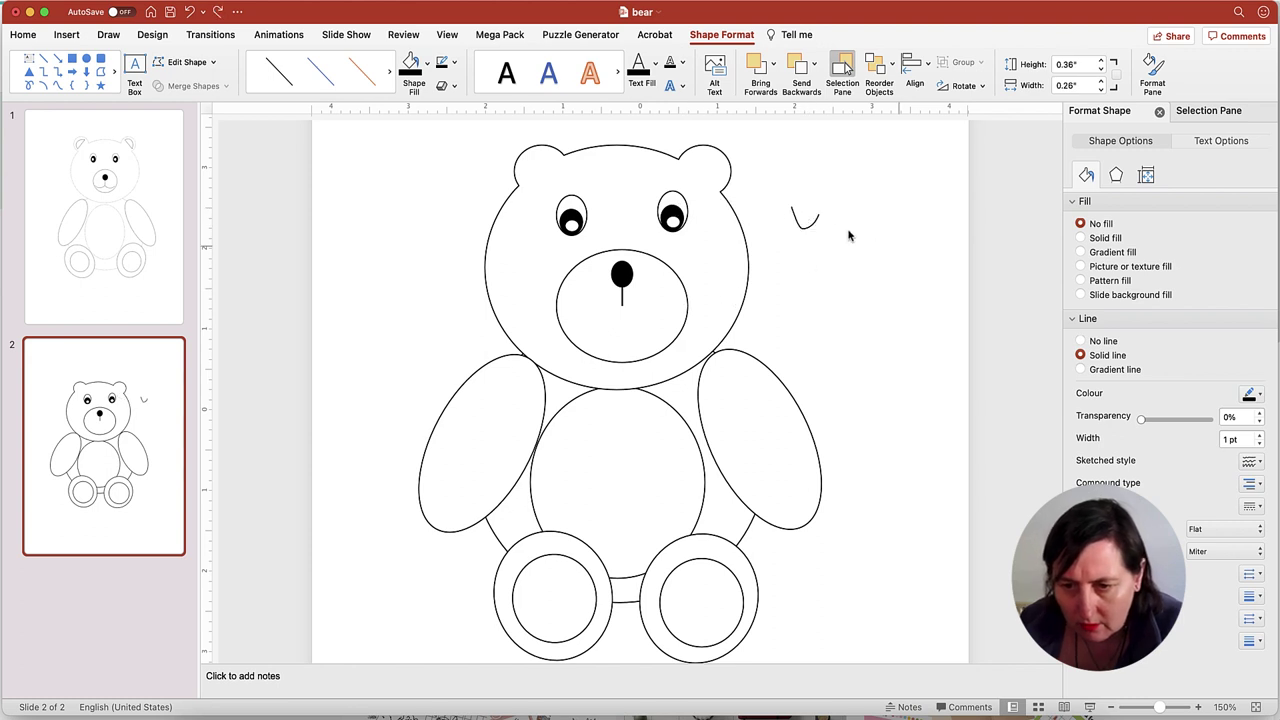
pyautogui.click(810, 221)
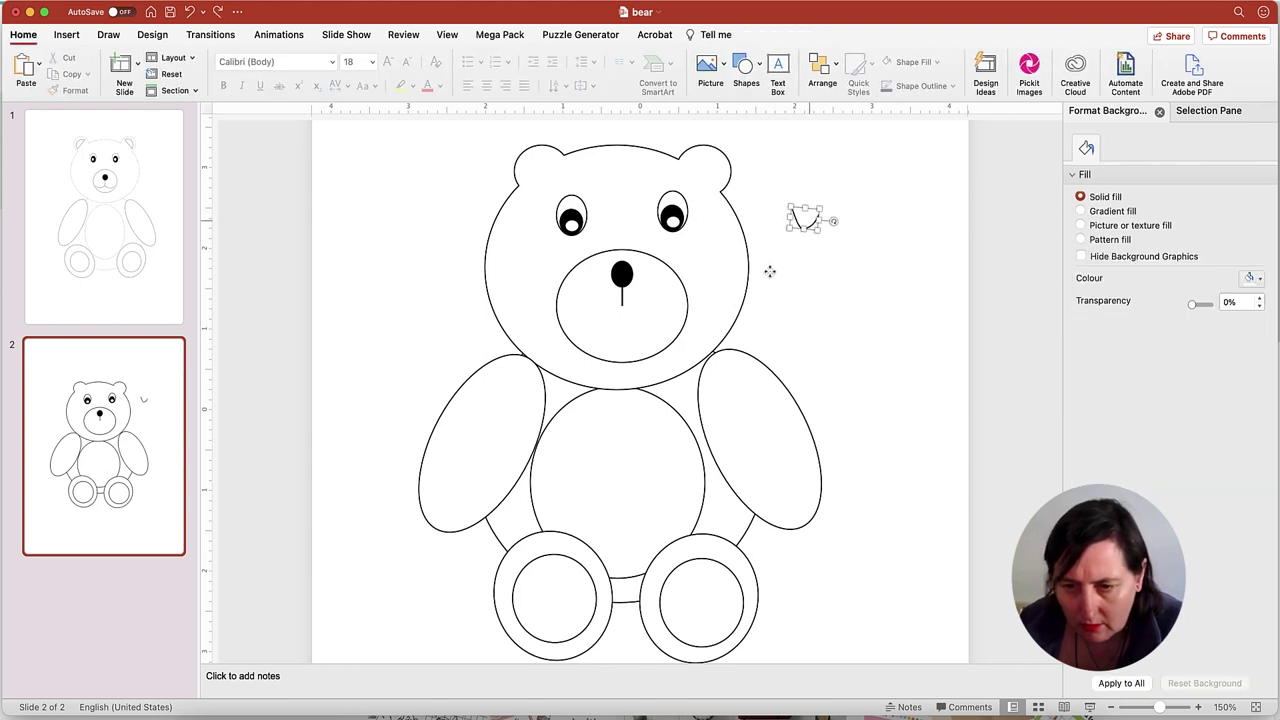
pyautogui.moveTo(805, 220); pyautogui.dragTo(613, 310)
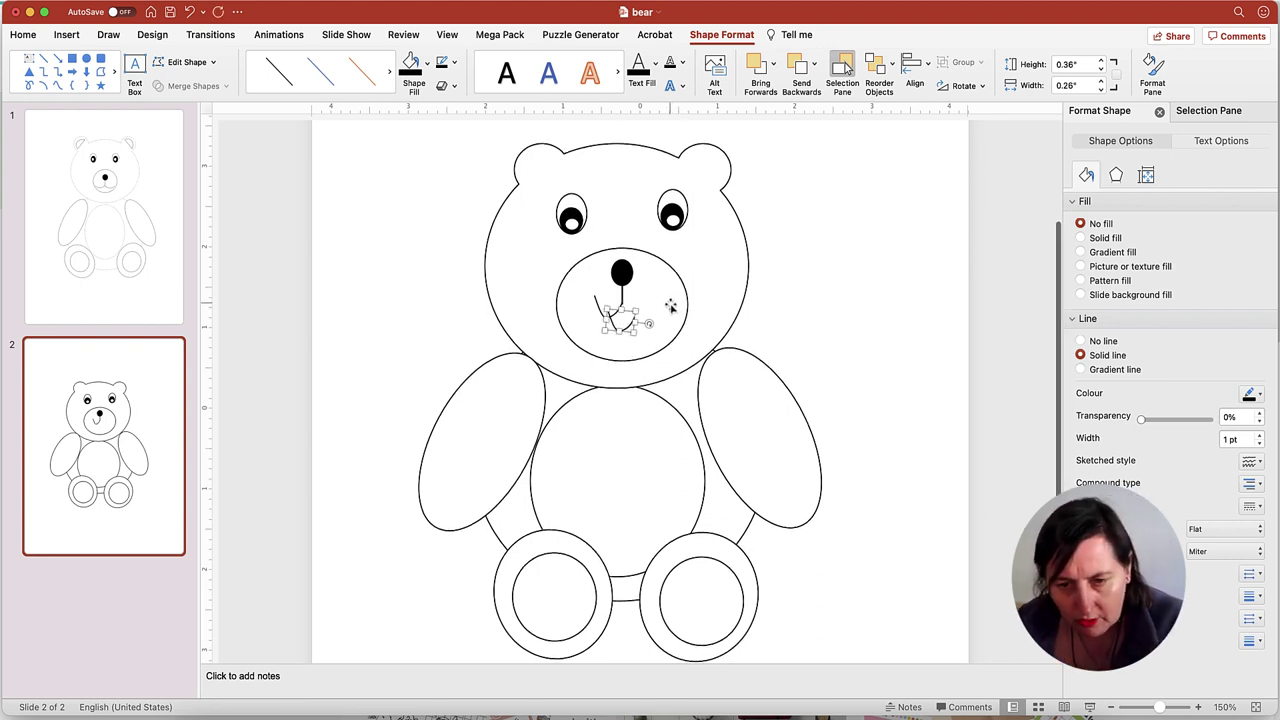
pyautogui.moveTo(610, 310); pyautogui.dragTo(620, 320)
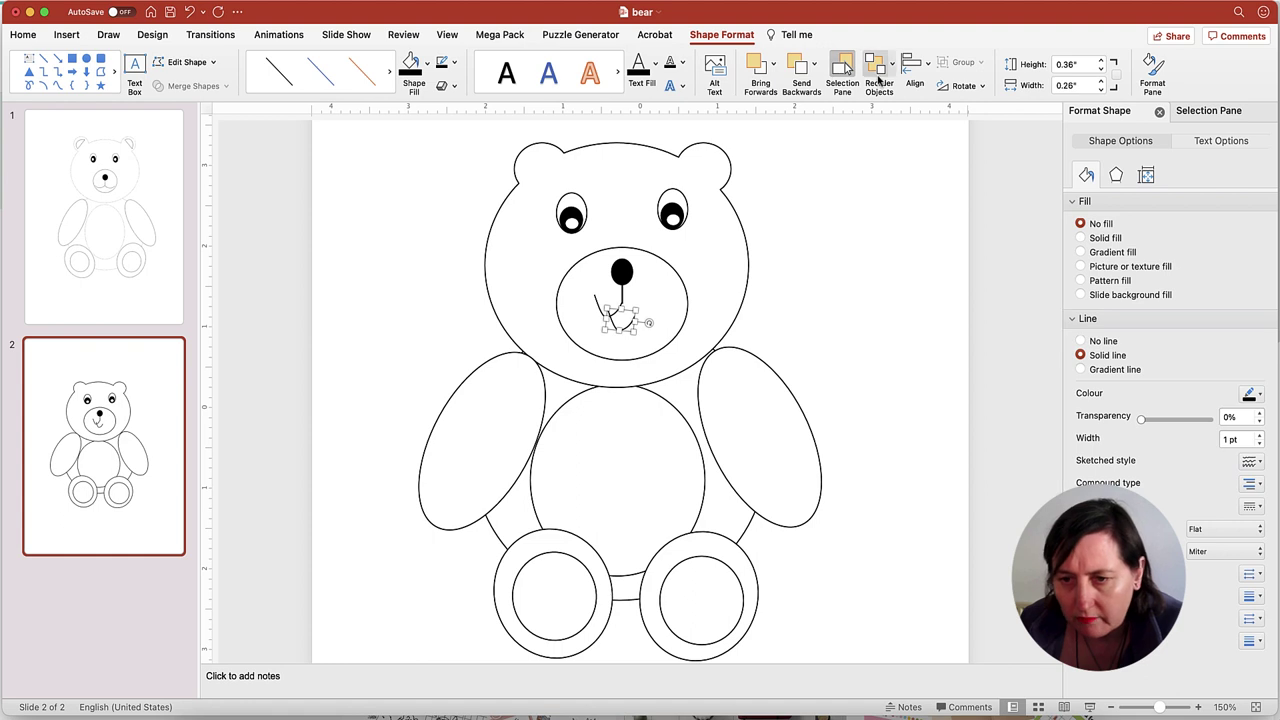
# Step: Flip the mouth curve horizontally
pyautogui.click(870, 66)
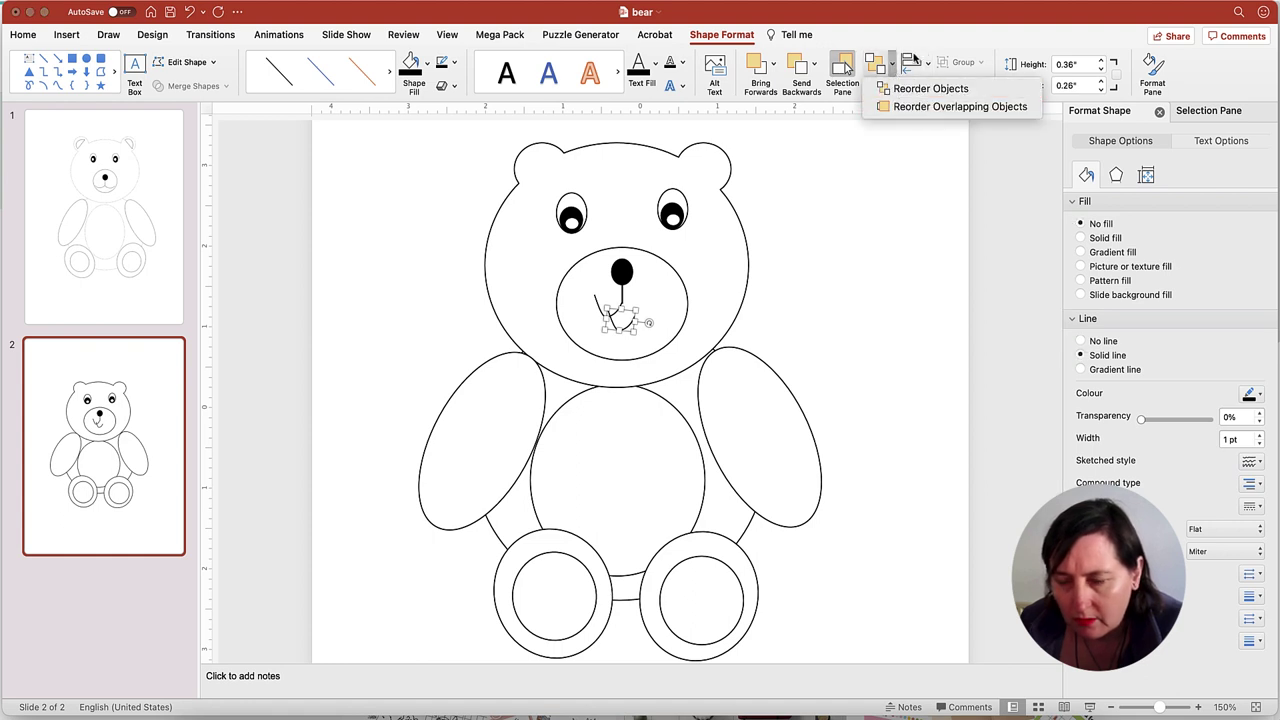
pyautogui.click(914, 58)
pyautogui.click(926, 64)
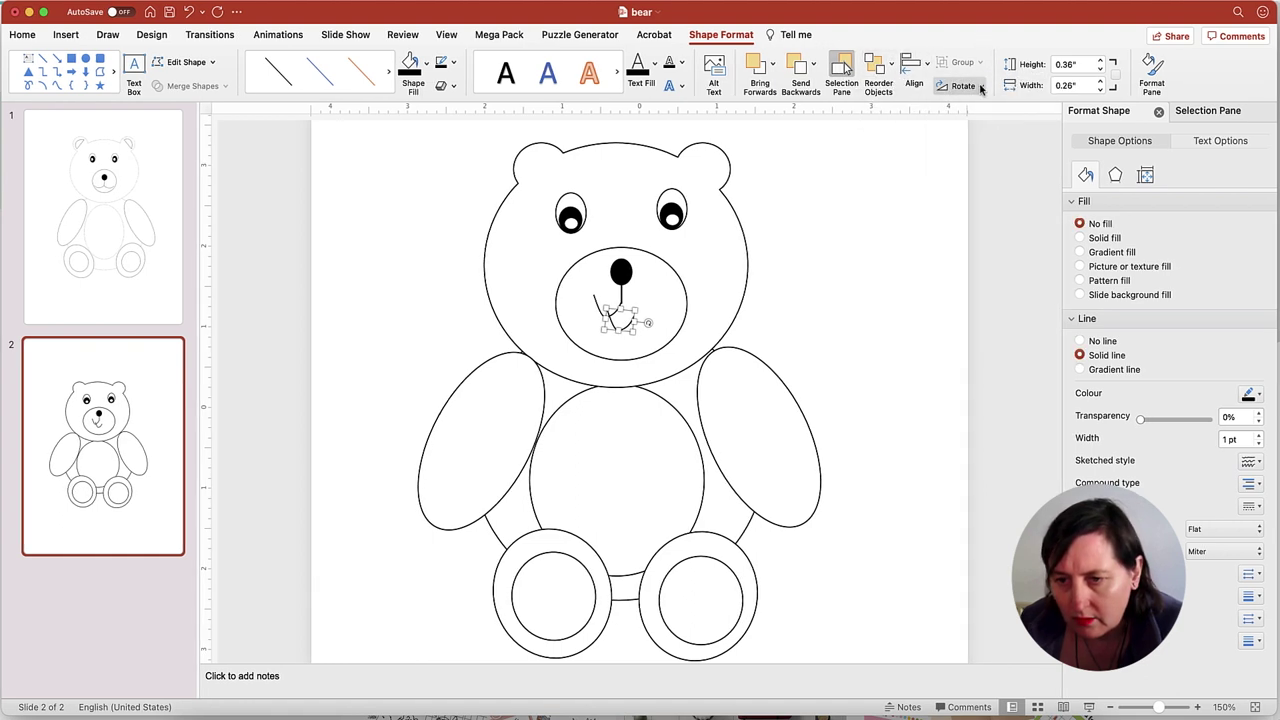
pyautogui.click(984, 86)
pyautogui.click(1035, 157)
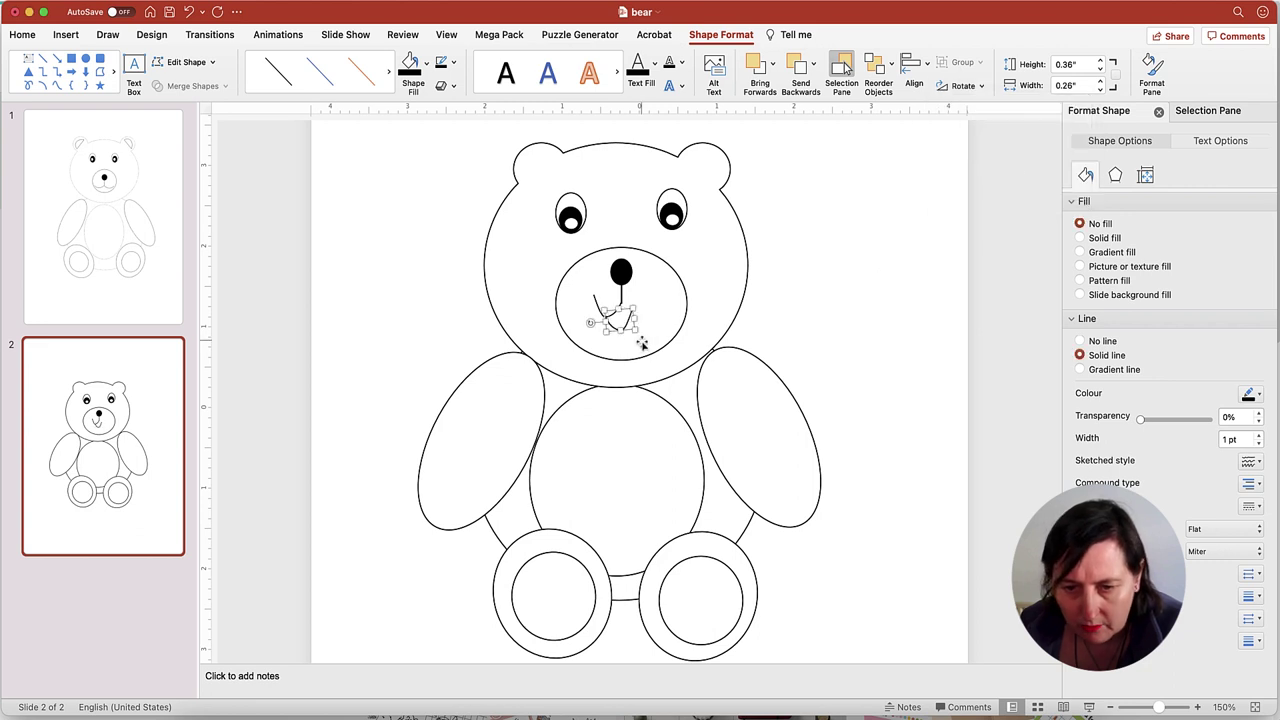
# Step: Shift the muzzle oval and mouth curve slightly into place, then show the Selection Pane
pyautogui.click(628, 330)
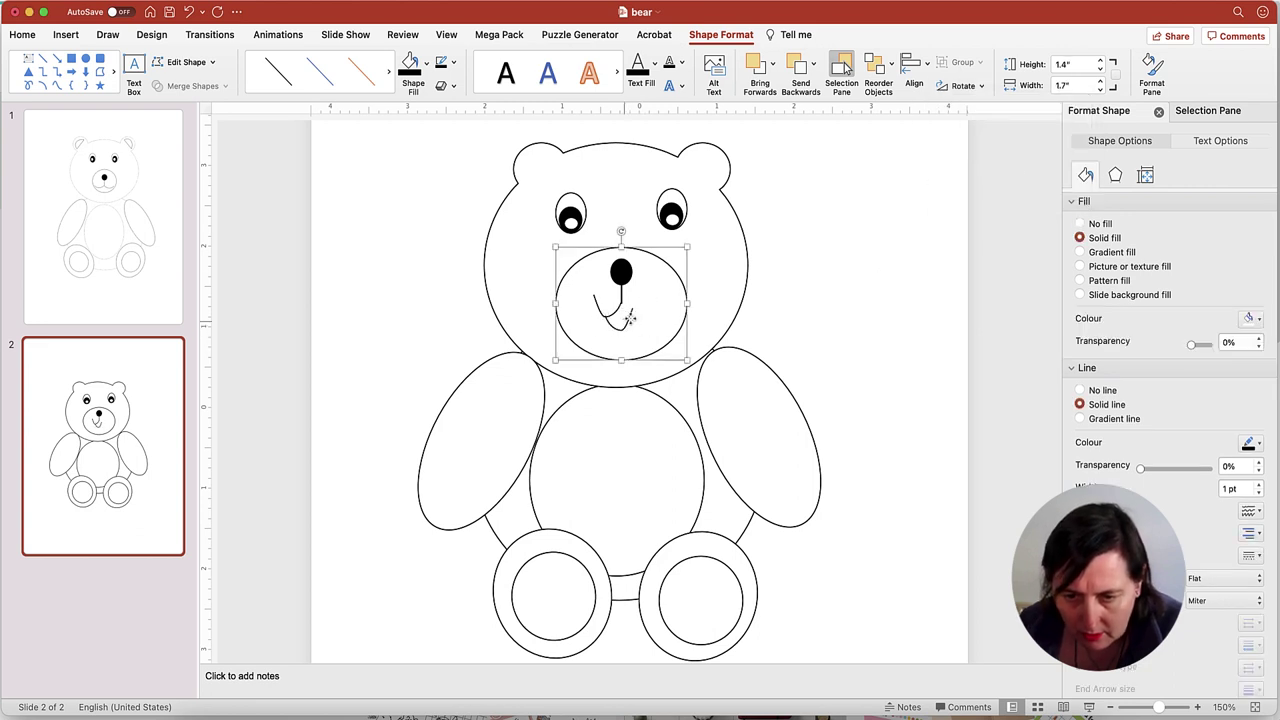
pyautogui.moveTo(628, 330); pyautogui.dragTo(638, 321)
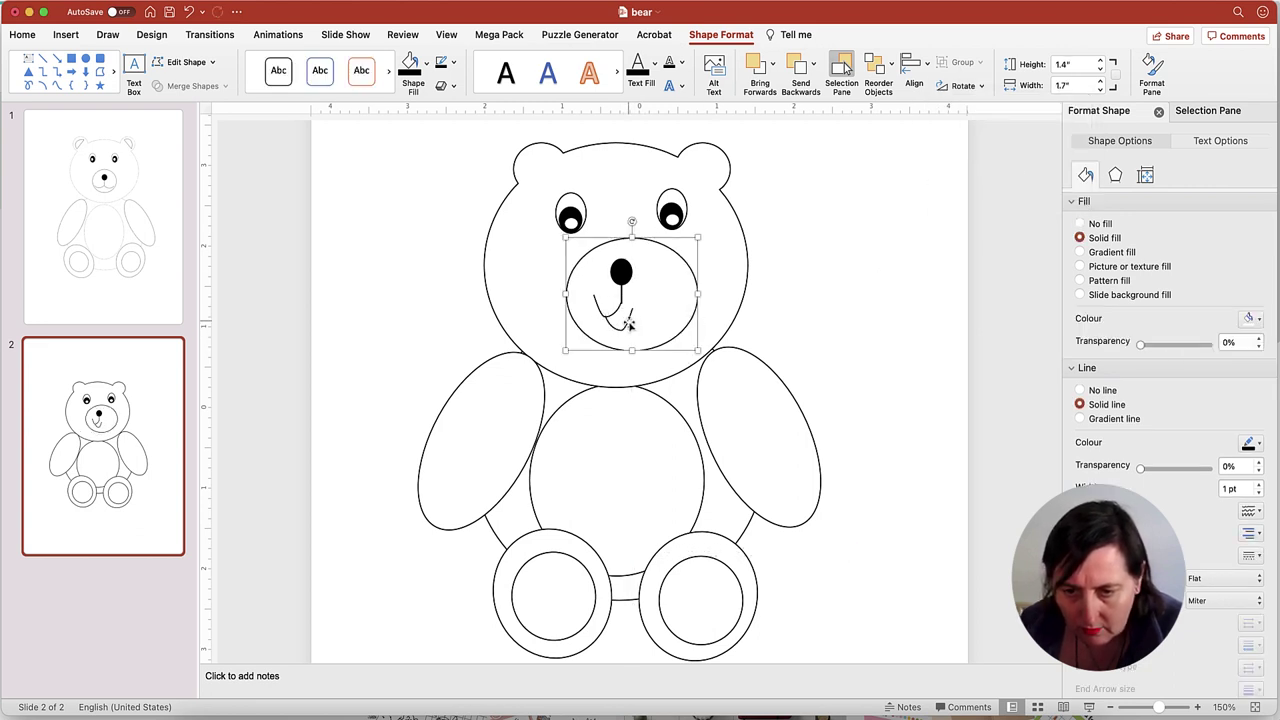
pyautogui.click(879, 299)
pyautogui.click(621, 321)
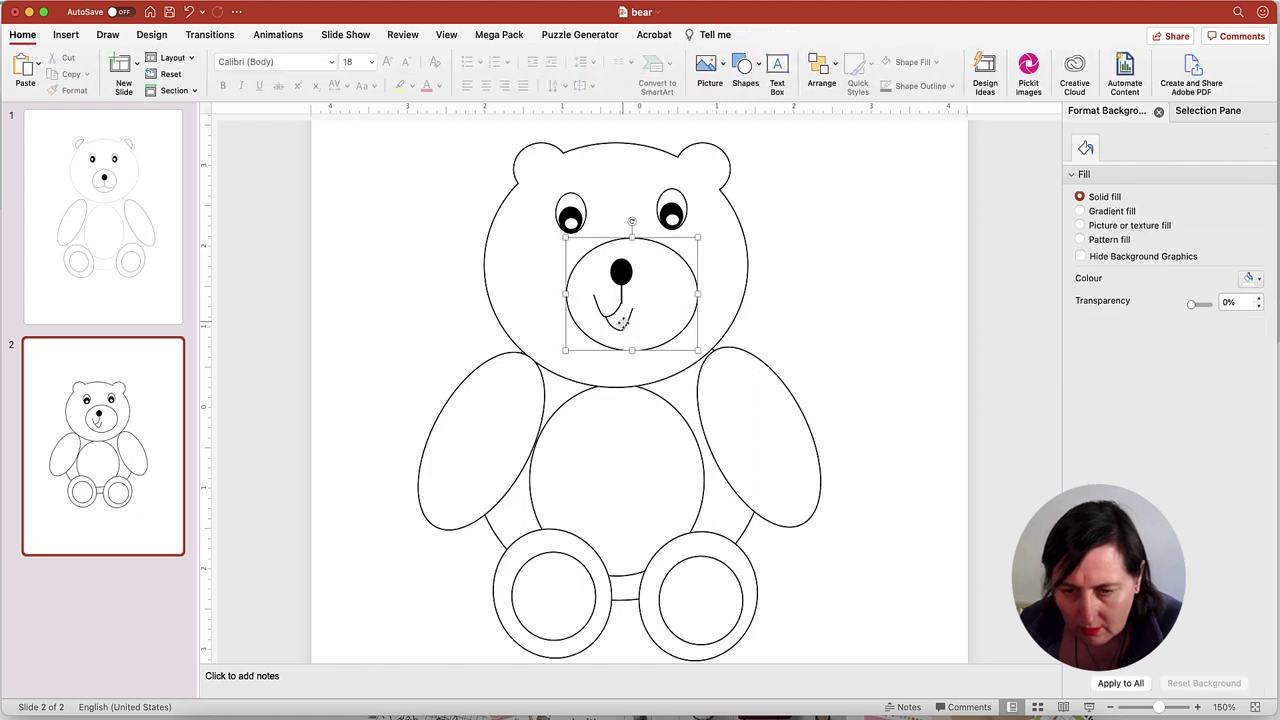
pyautogui.click(626, 325)
pyautogui.moveTo(626, 325); pyautogui.dragTo(642, 313)
pyautogui.click(820, 316)
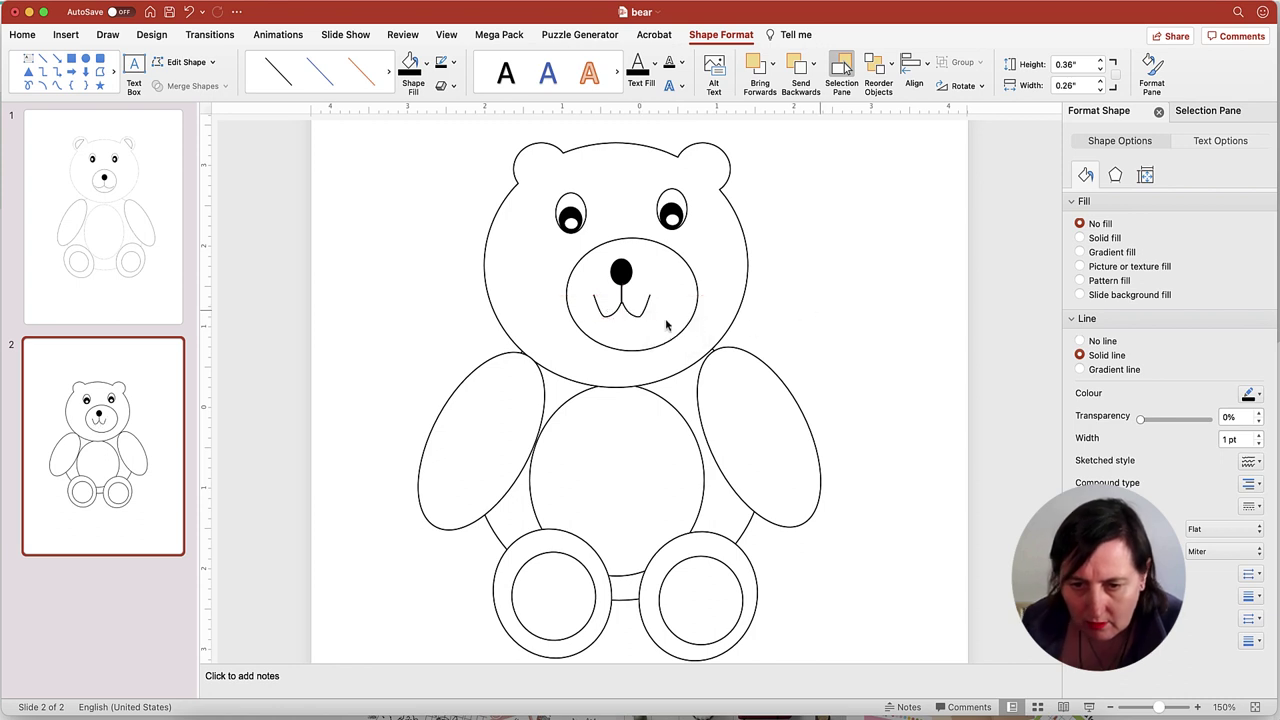
pyautogui.click(604, 310)
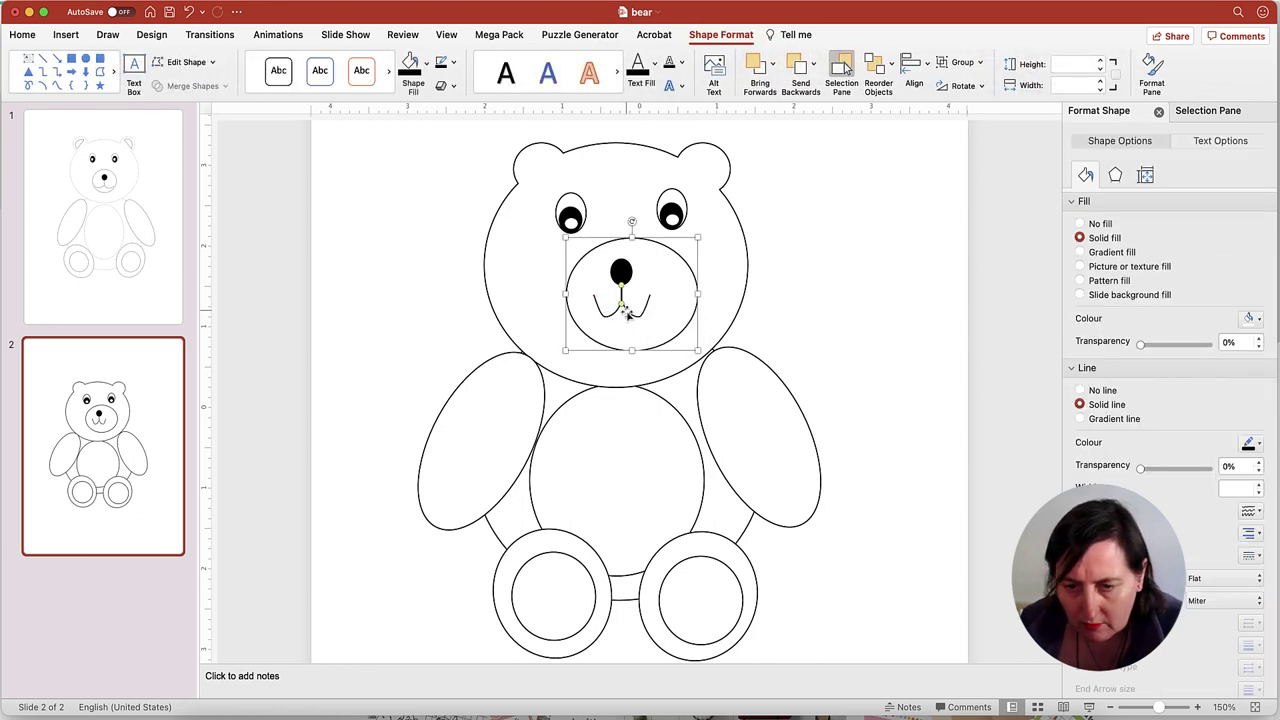
pyautogui.click(838, 314)
pyautogui.click(634, 314)
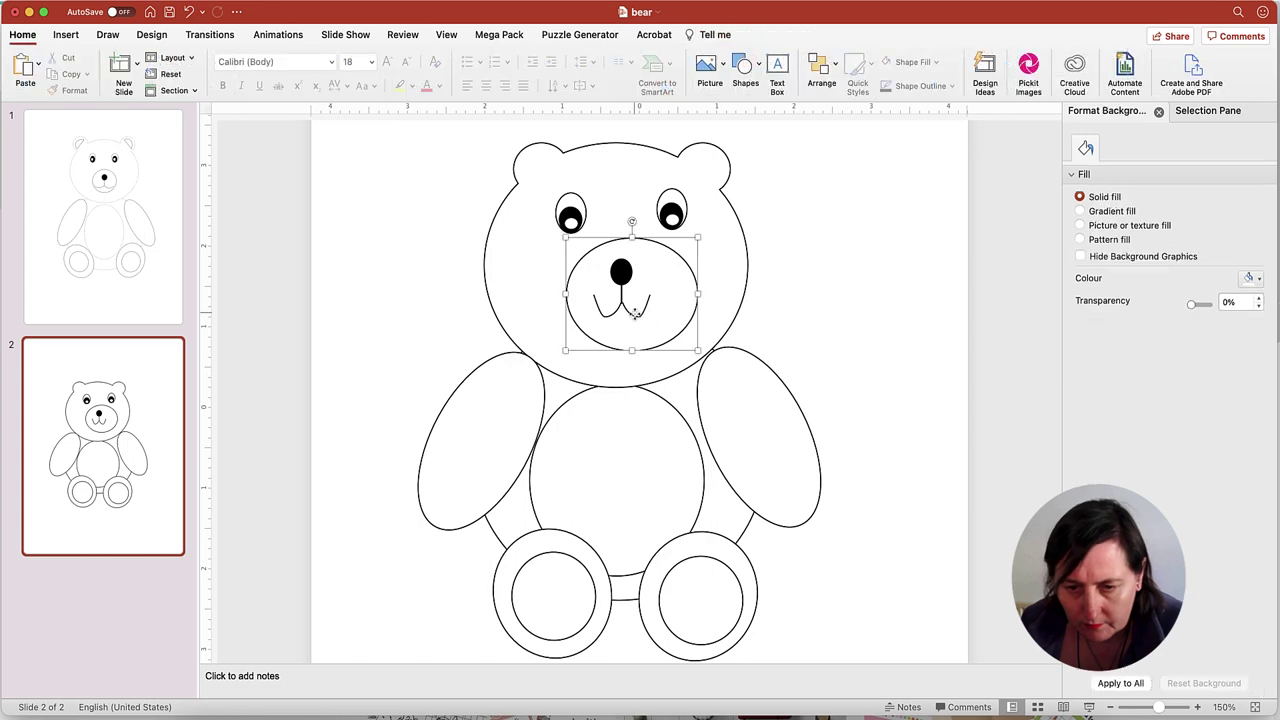
pyautogui.click(833, 299)
pyautogui.click(1206, 111)
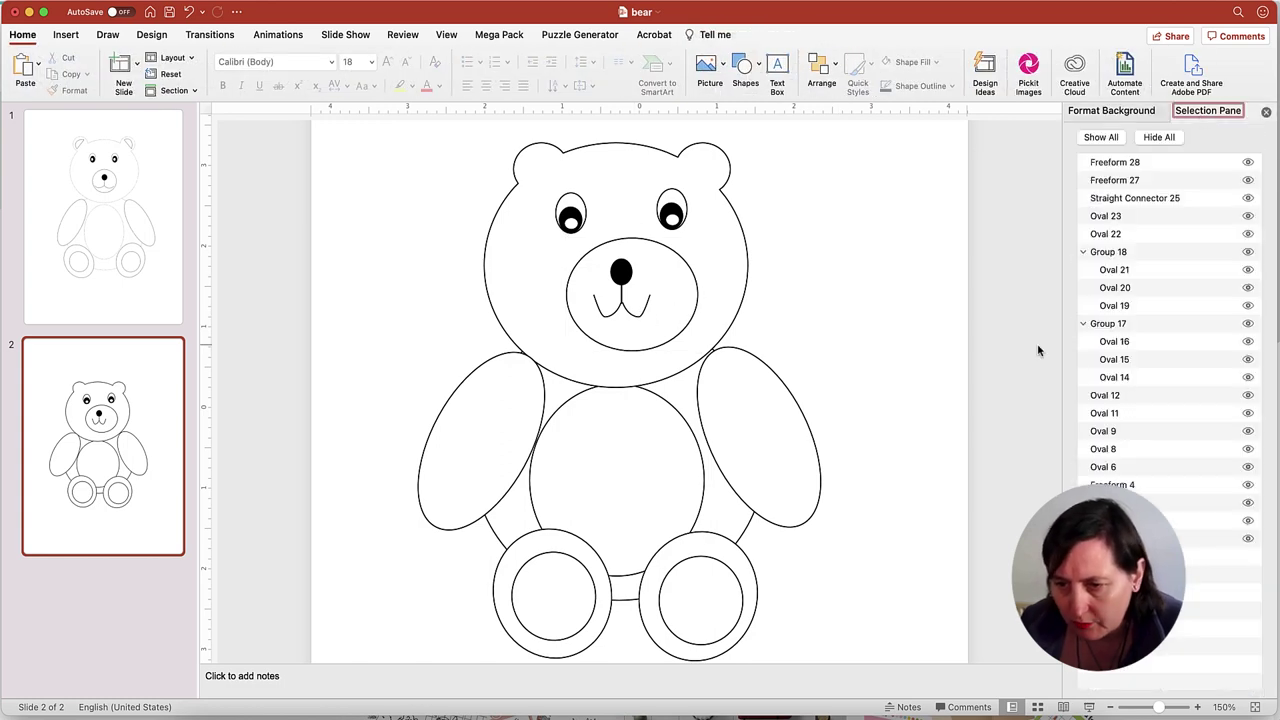
# Step: Group Freeform 28, Freeform 27 and Straight Connector 25 into Group 29
pyautogui.click(1127, 164)
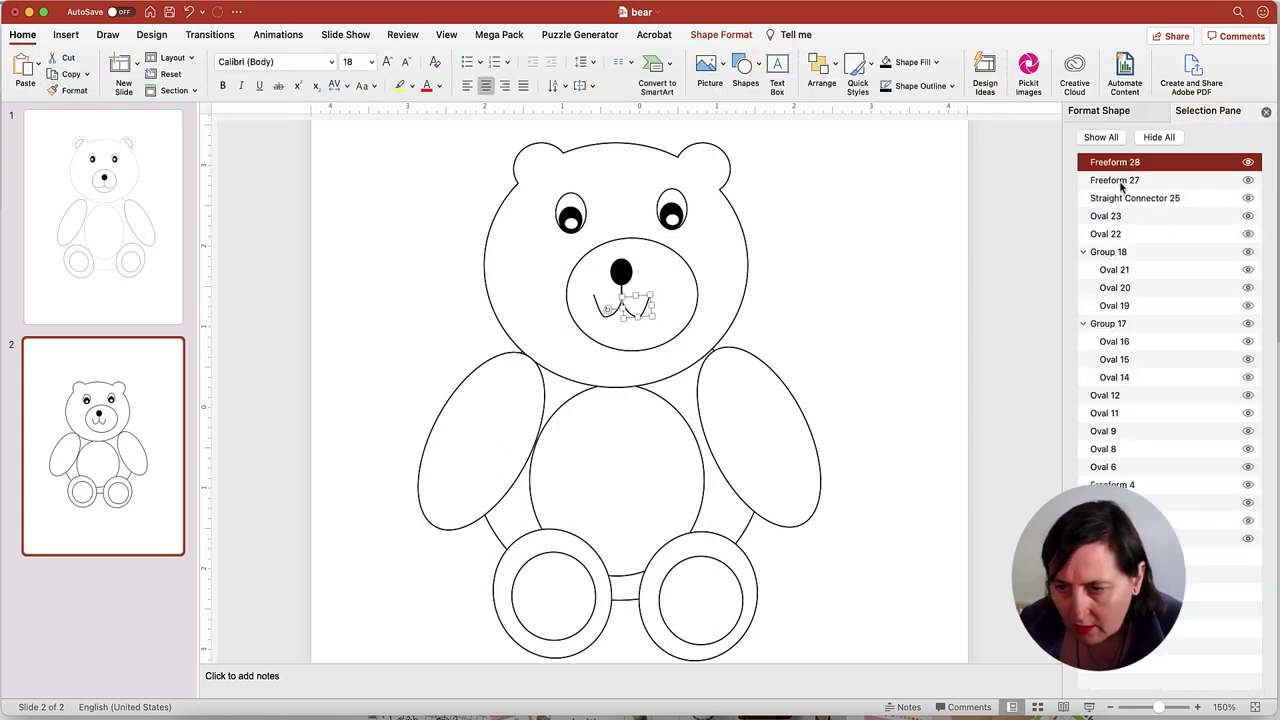
pyautogui.keyDown('shift'); pyautogui.click(1121, 181); pyautogui.keyUp('shift')
pyautogui.keyDown('shift'); pyautogui.click(1126, 198); pyautogui.keyUp('shift')
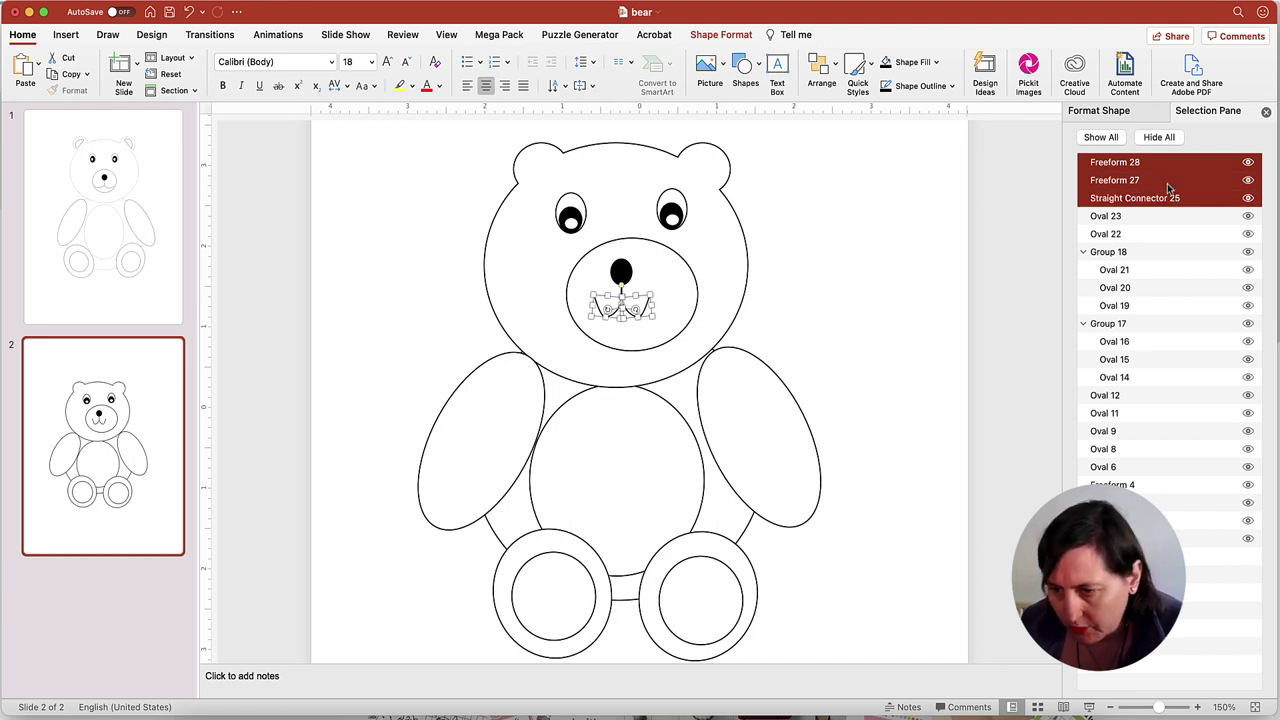
pyautogui.rightClick(633, 306)
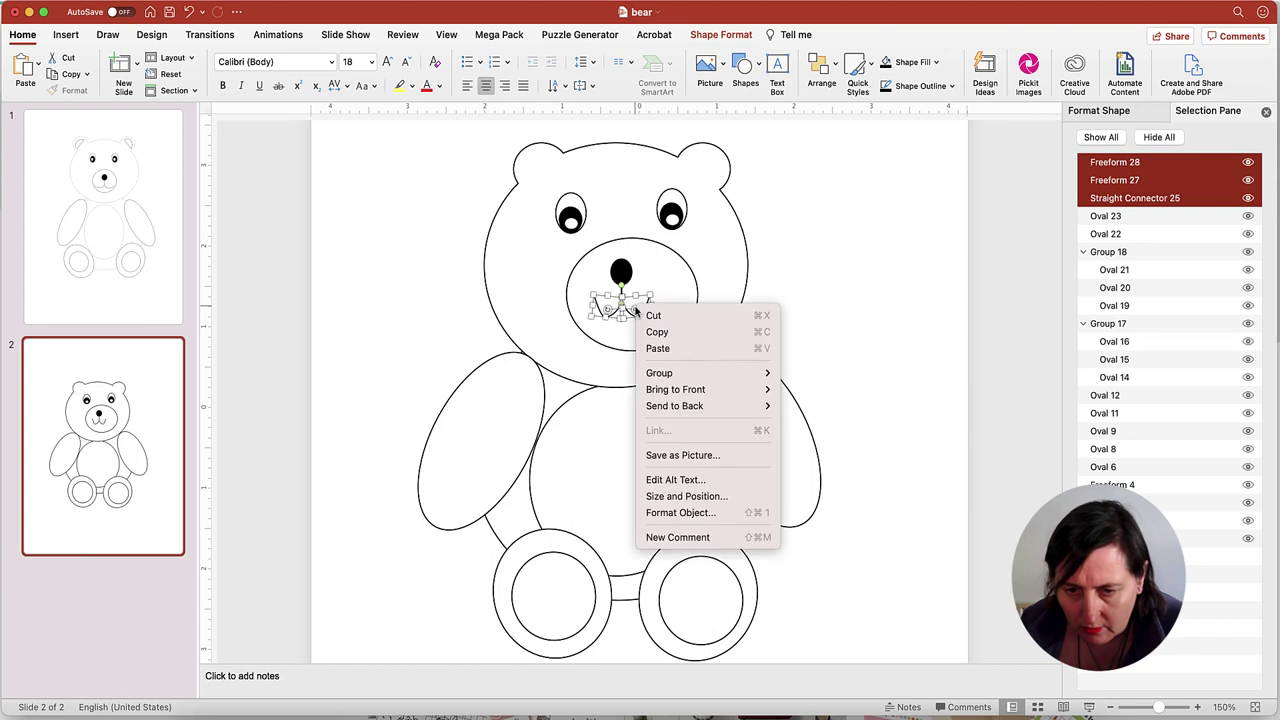
pyautogui.moveTo(712, 375)
pyautogui.click(801, 373)
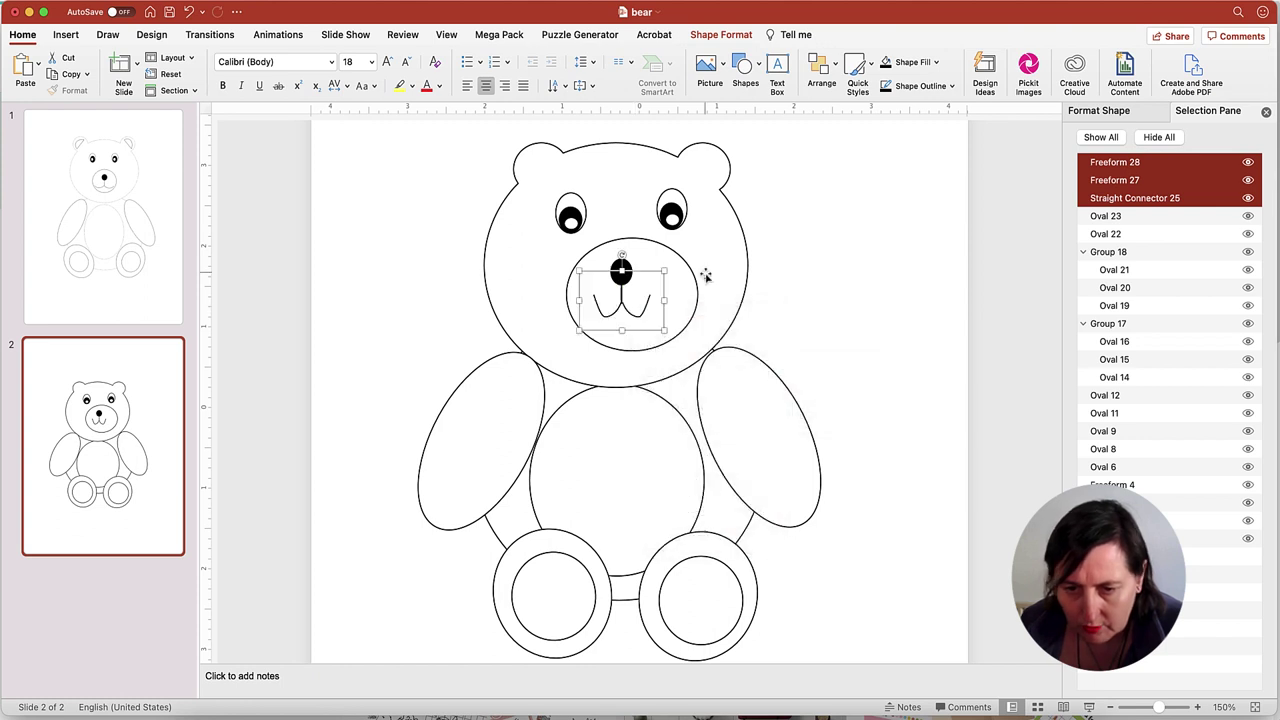
# Step: Nudge the muzzle oval, Oval 22, slightly left to 3.13"/3.37"
pyautogui.click(1116, 234)
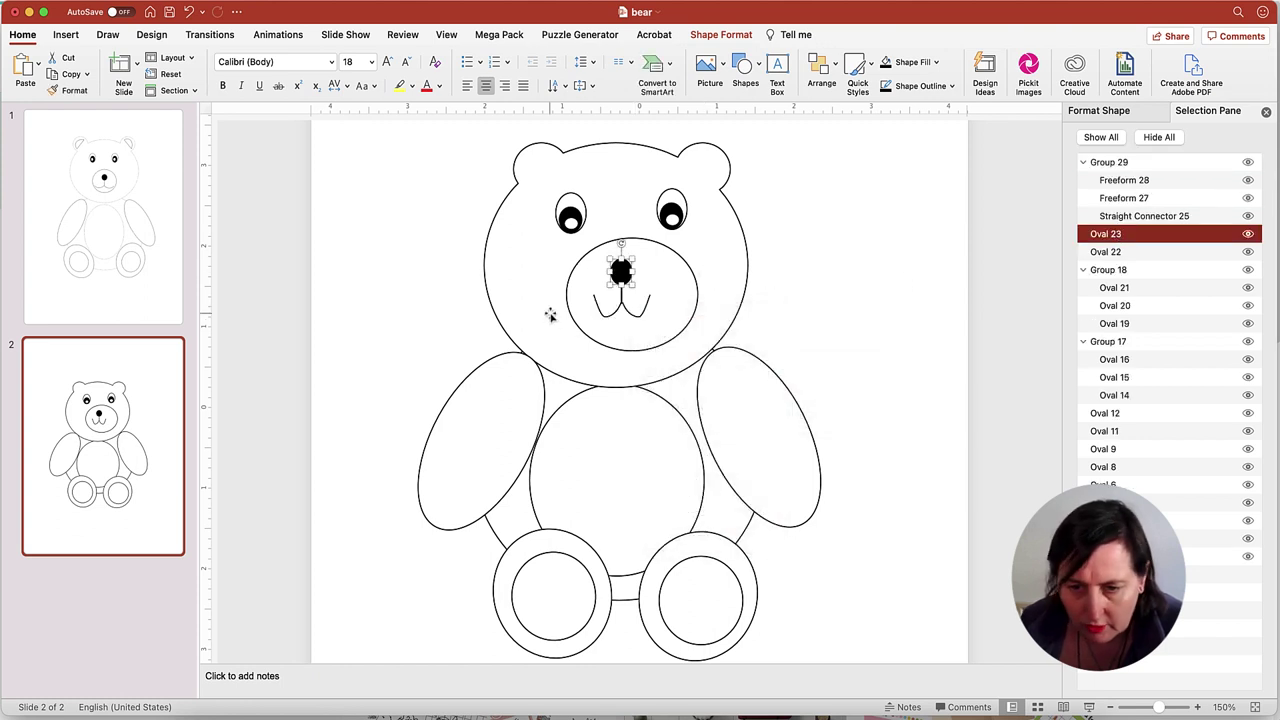
pyautogui.click(1122, 253)
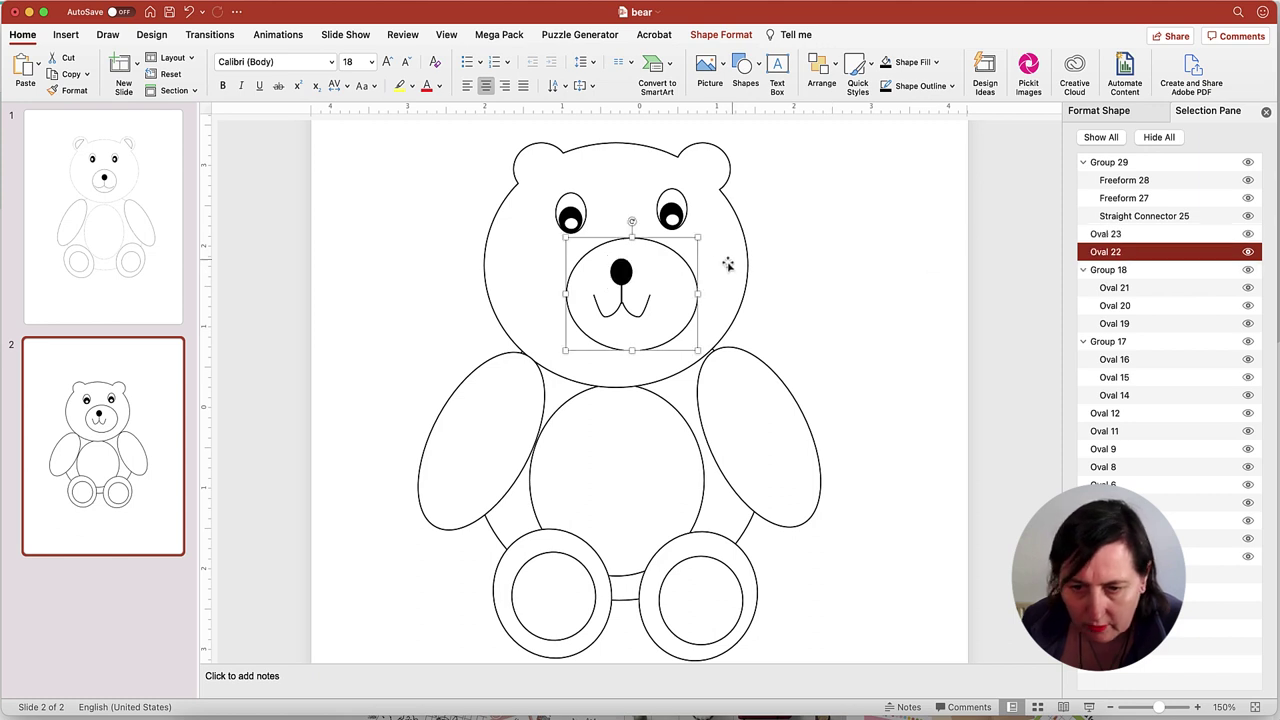
pyautogui.moveTo(690, 272); pyautogui.dragTo(675, 270)
pyautogui.click(868, 263)
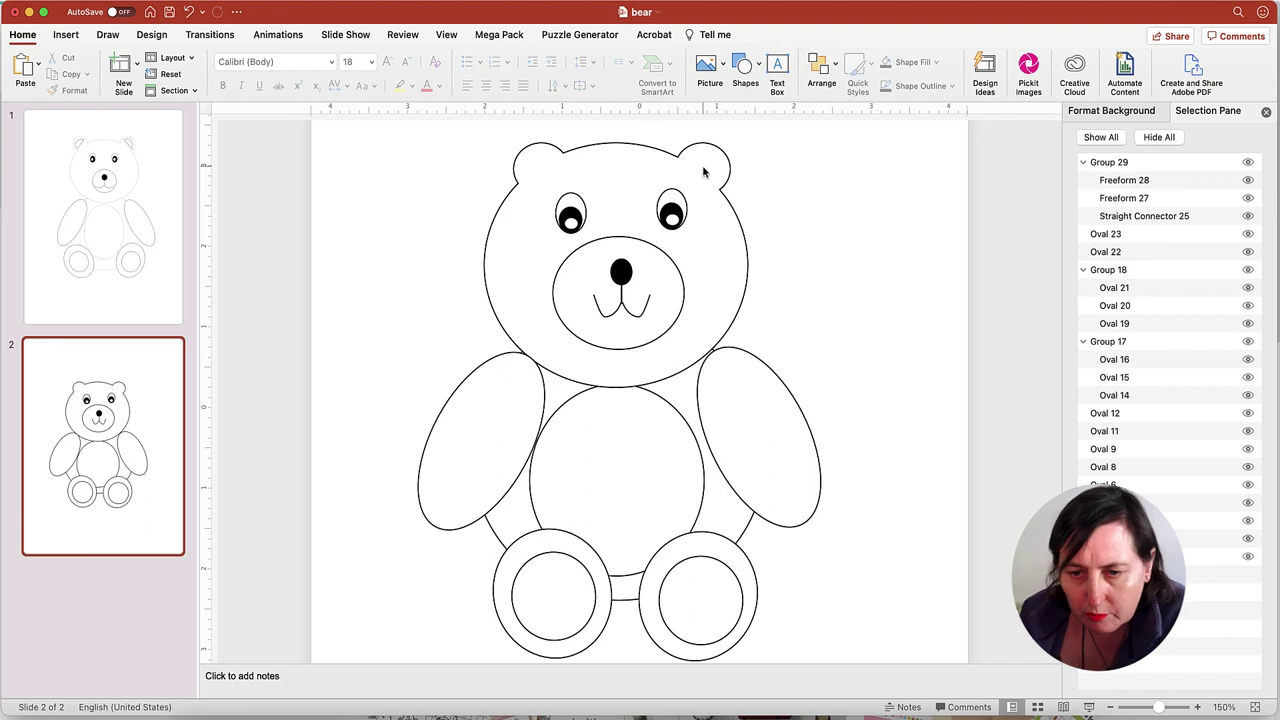
# Step: Draw a white-filled, black-outlined oval beside the bear's head
pyautogui.click(63, 34)
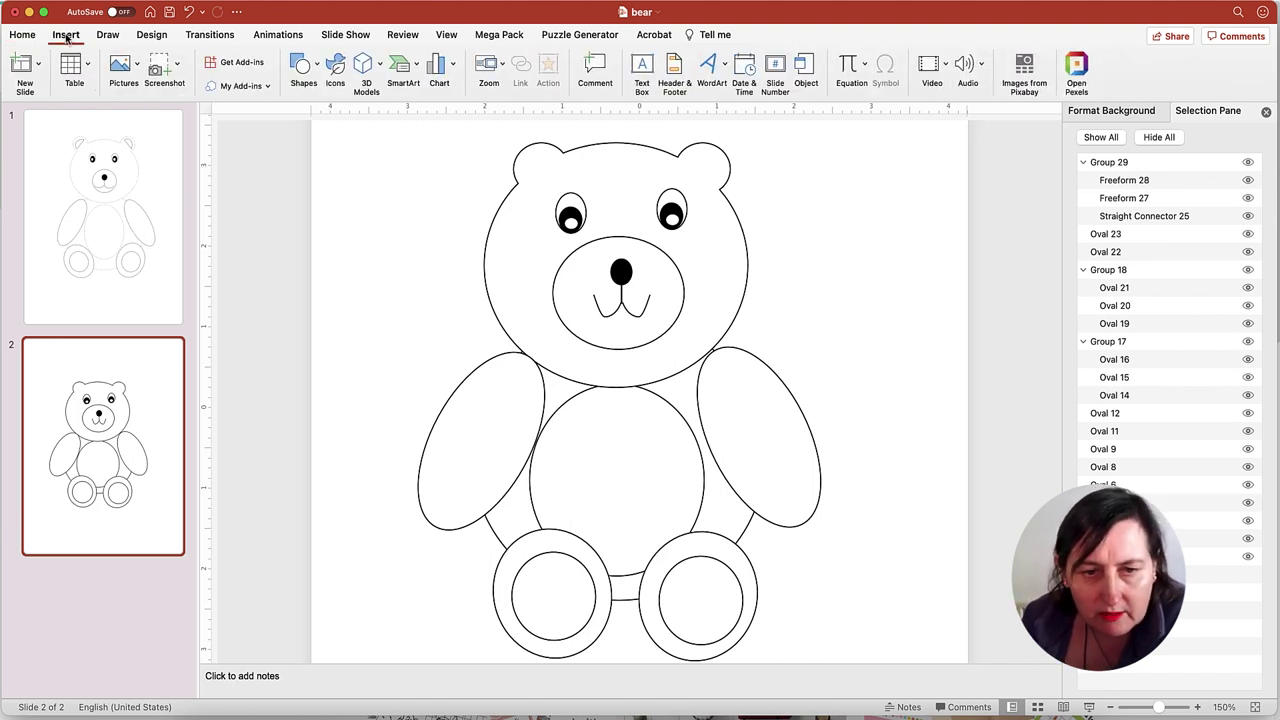
pyautogui.click(318, 65)
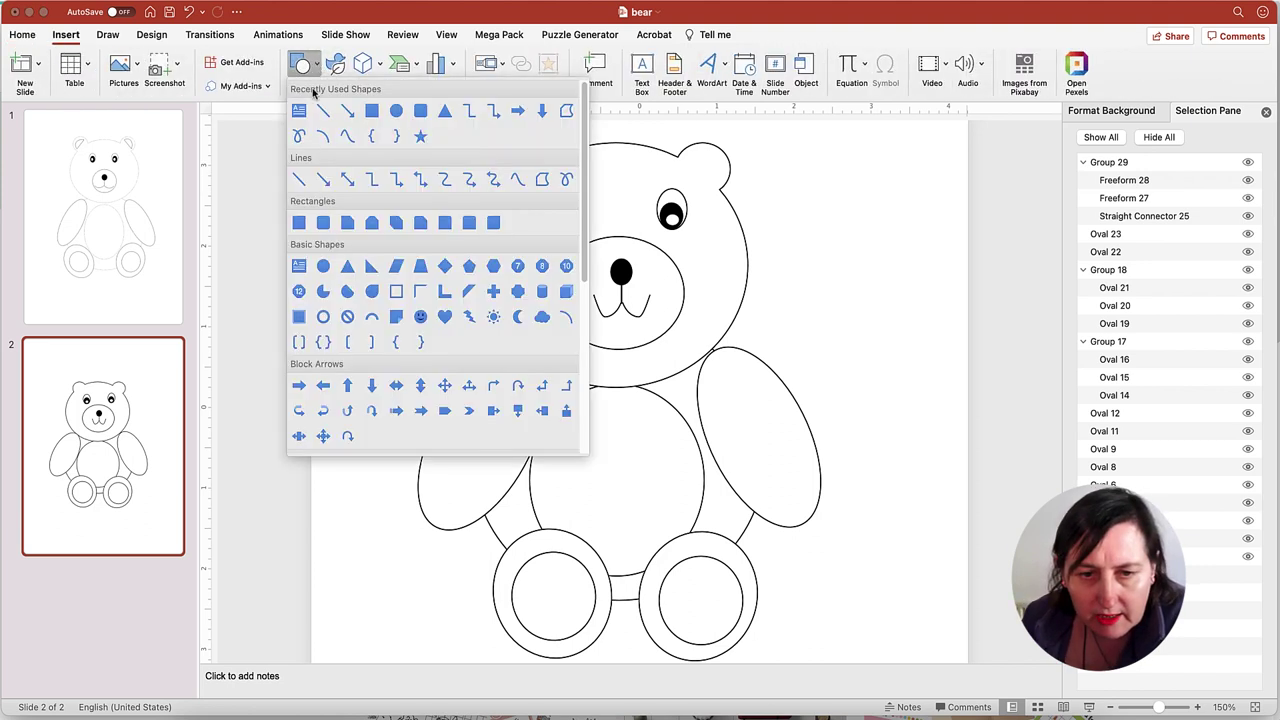
pyautogui.click(399, 111)
pyautogui.moveTo(791, 163); pyautogui.dragTo(858, 222)
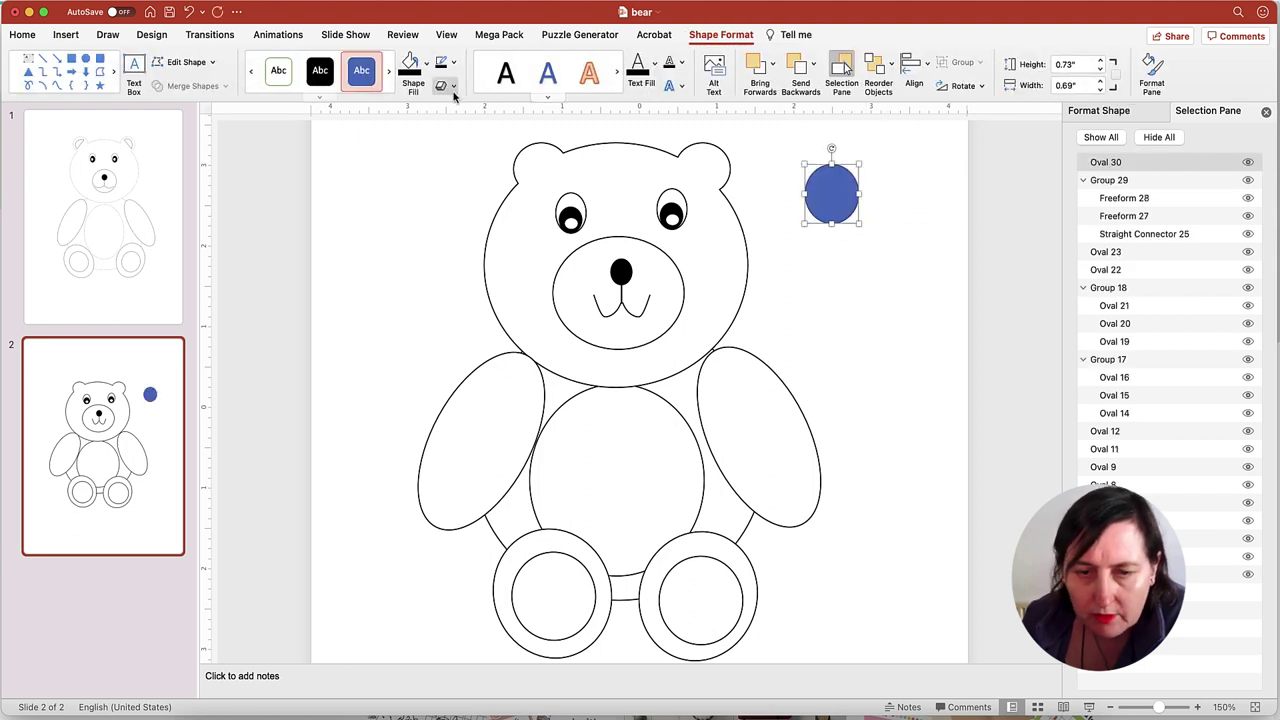
pyautogui.click(427, 66)
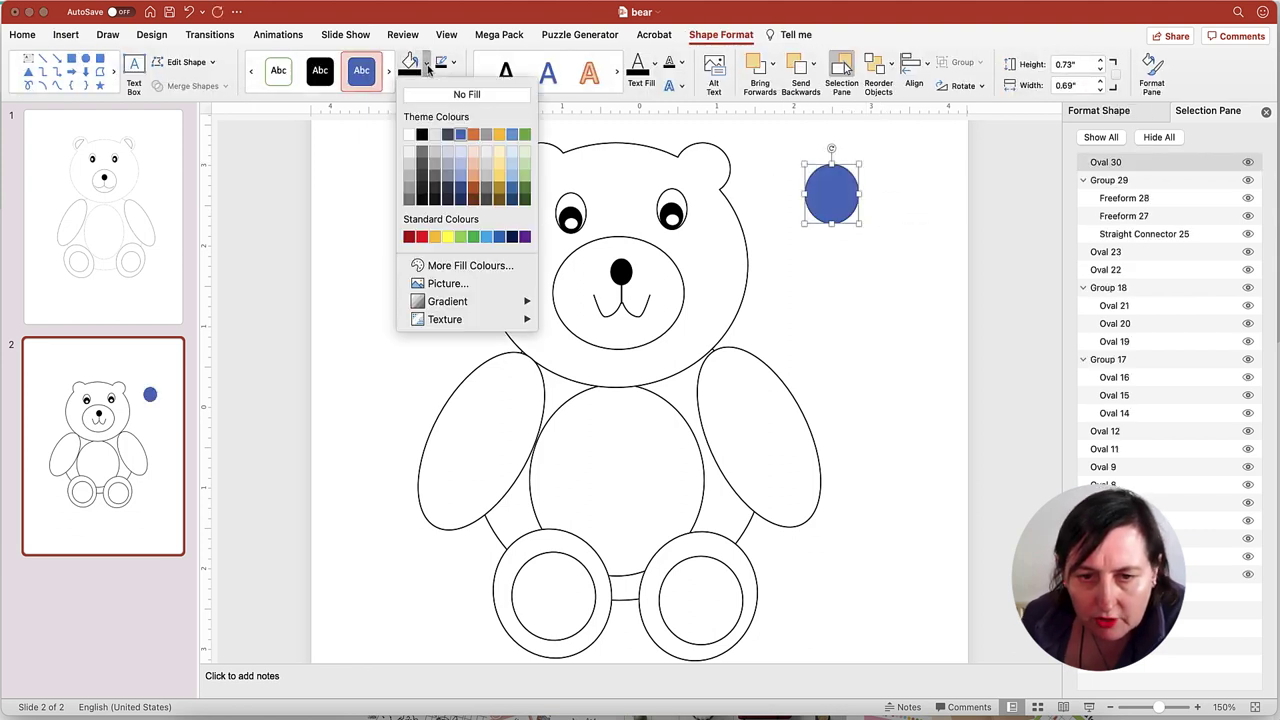
pyautogui.click(411, 133)
pyautogui.click(453, 62)
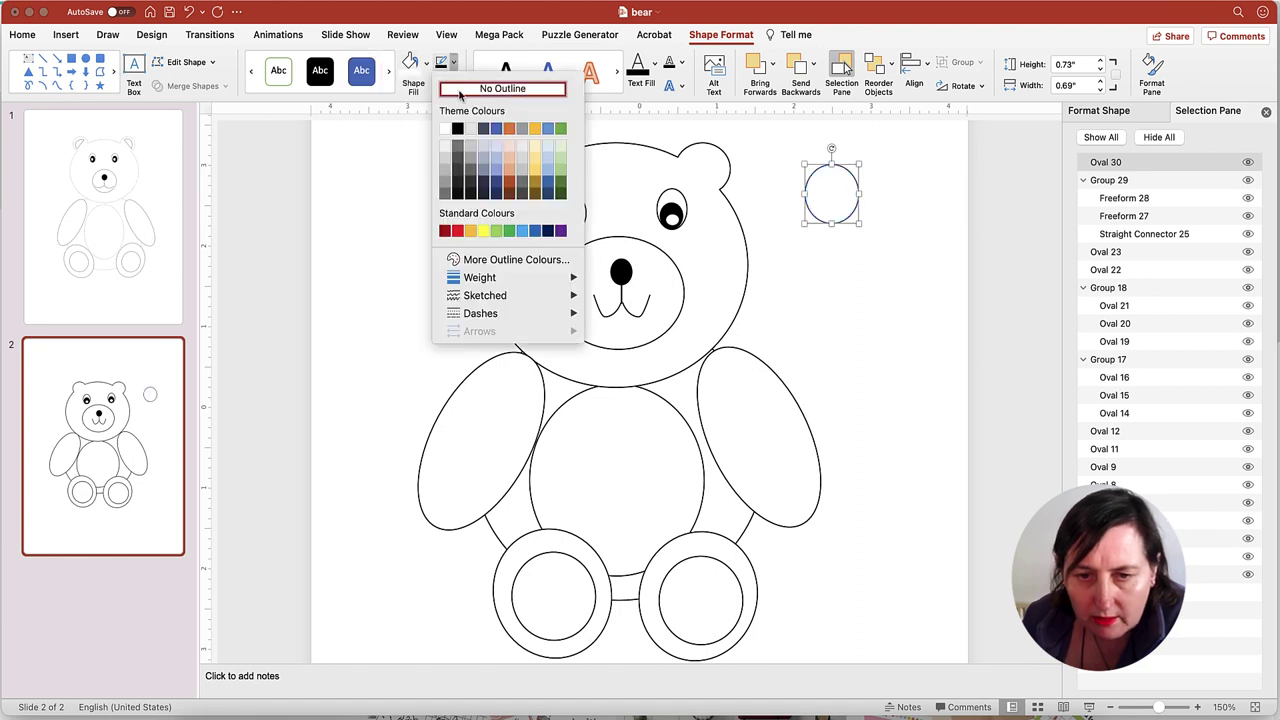
pyautogui.click(459, 128)
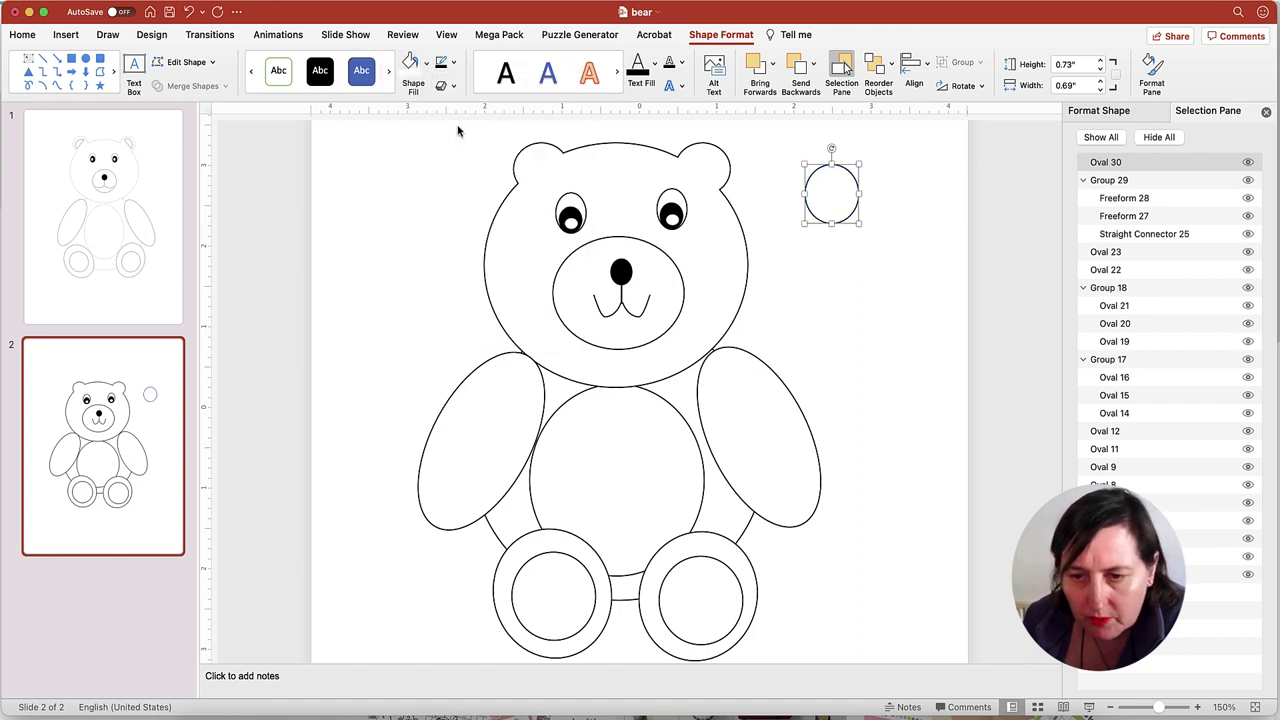
pyautogui.click(357, 158)
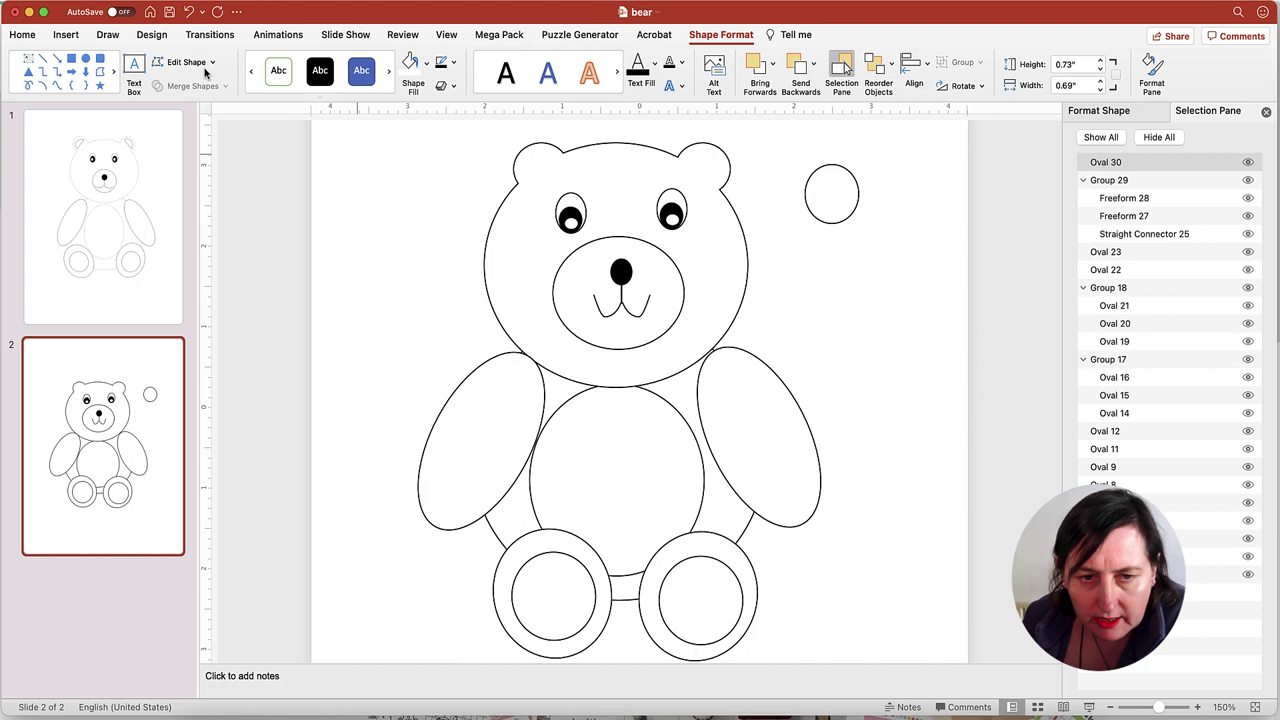
# Step: Subtract a rectangle covering the oval's lower part, leaving a 0.68" × 0.3" half-circle
pyautogui.click(65, 34)
pyautogui.click(300, 63)
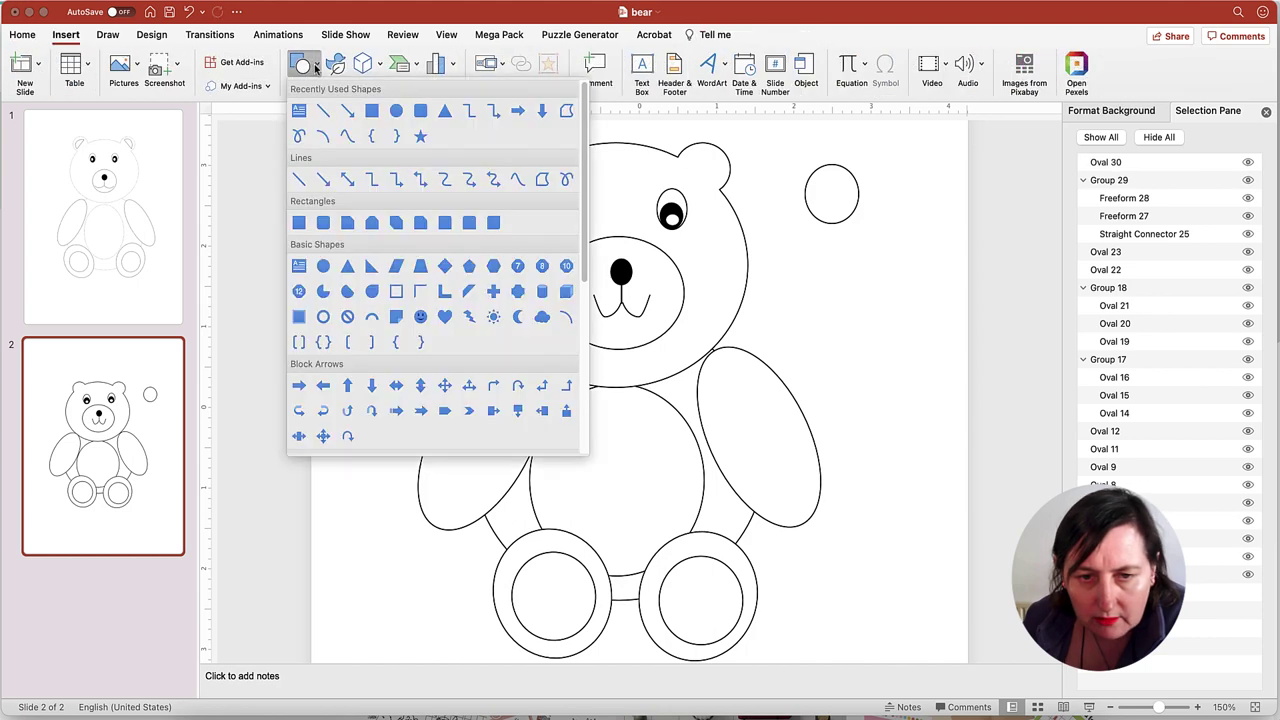
pyautogui.click(372, 111)
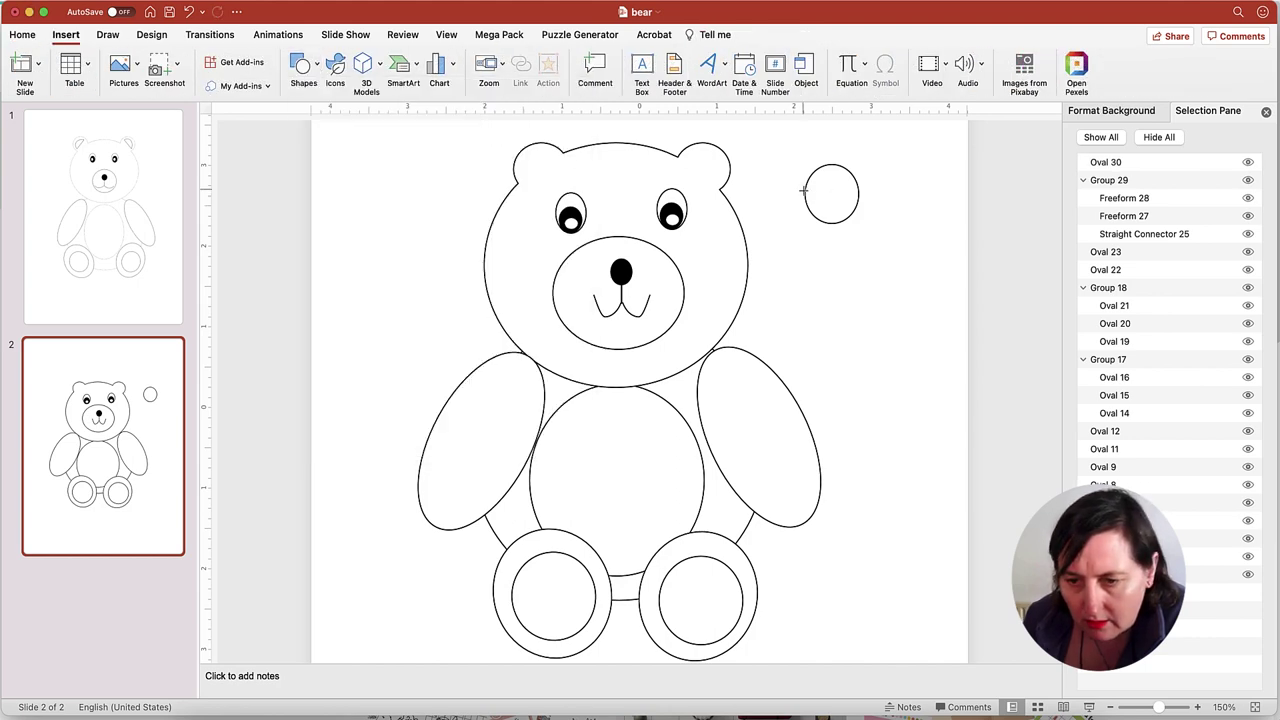
pyautogui.moveTo(804, 189); pyautogui.dragTo(861, 232)
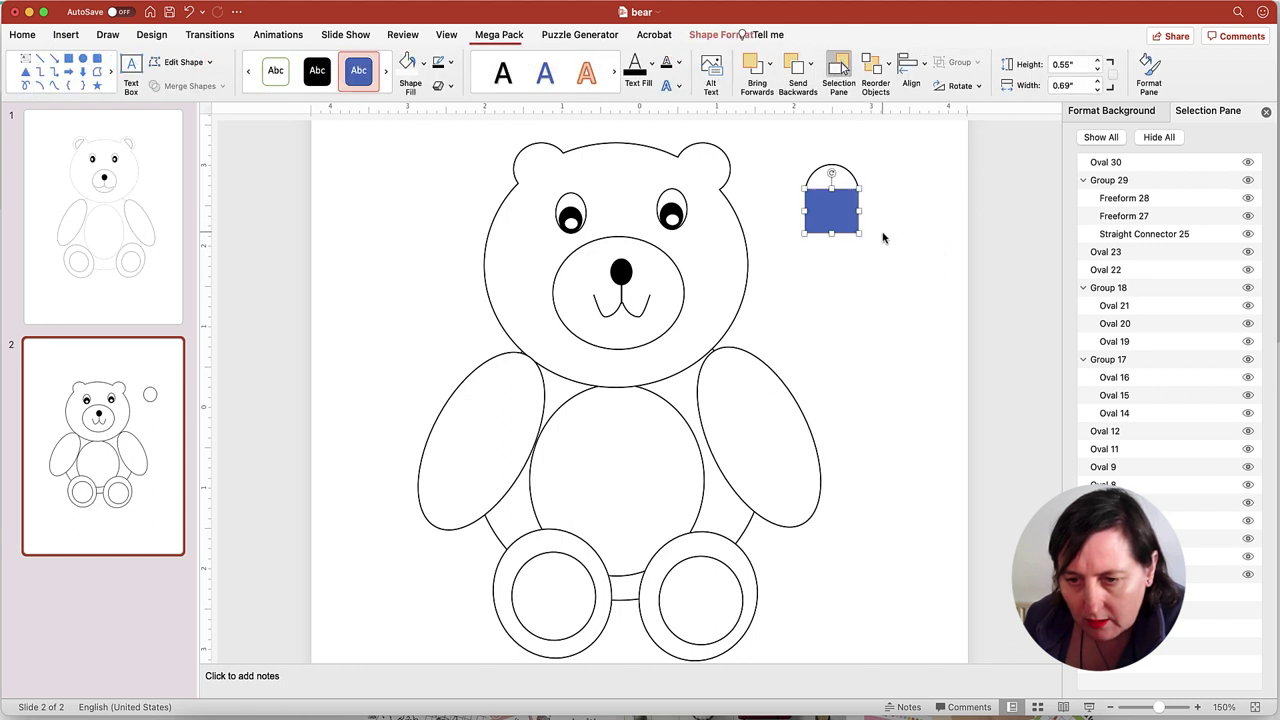
pyautogui.click(880, 178)
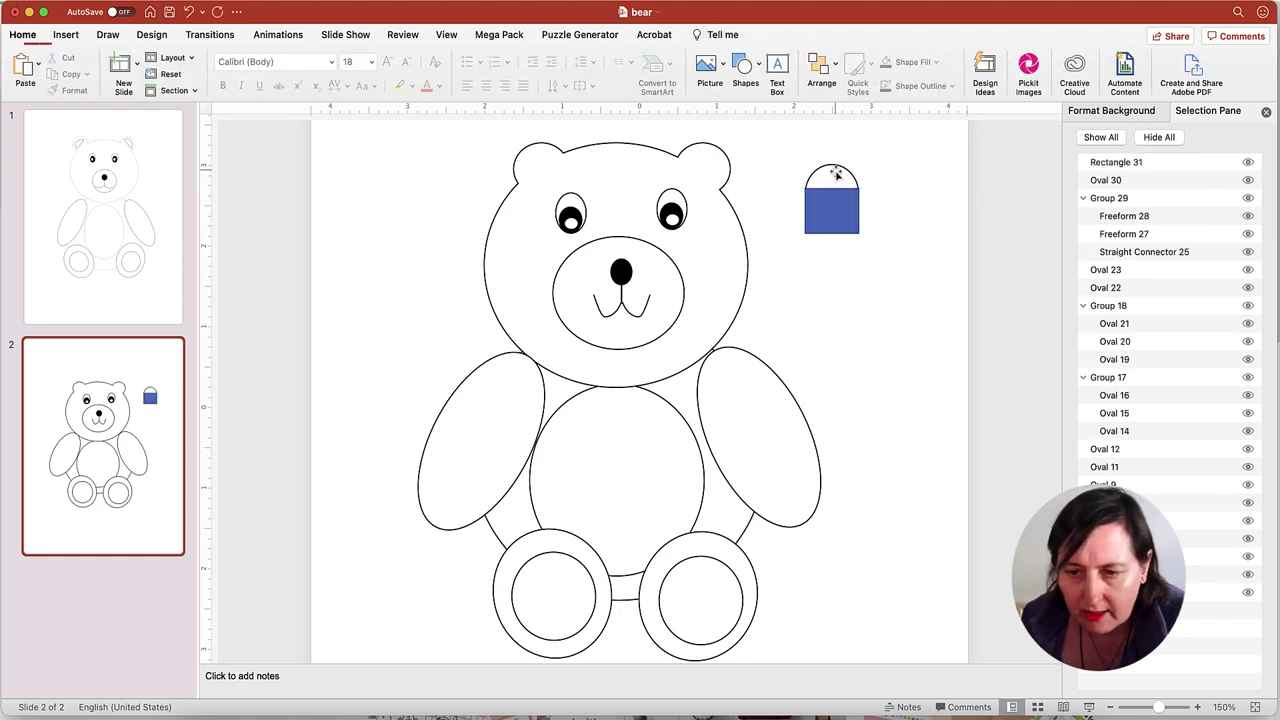
pyautogui.click(838, 170)
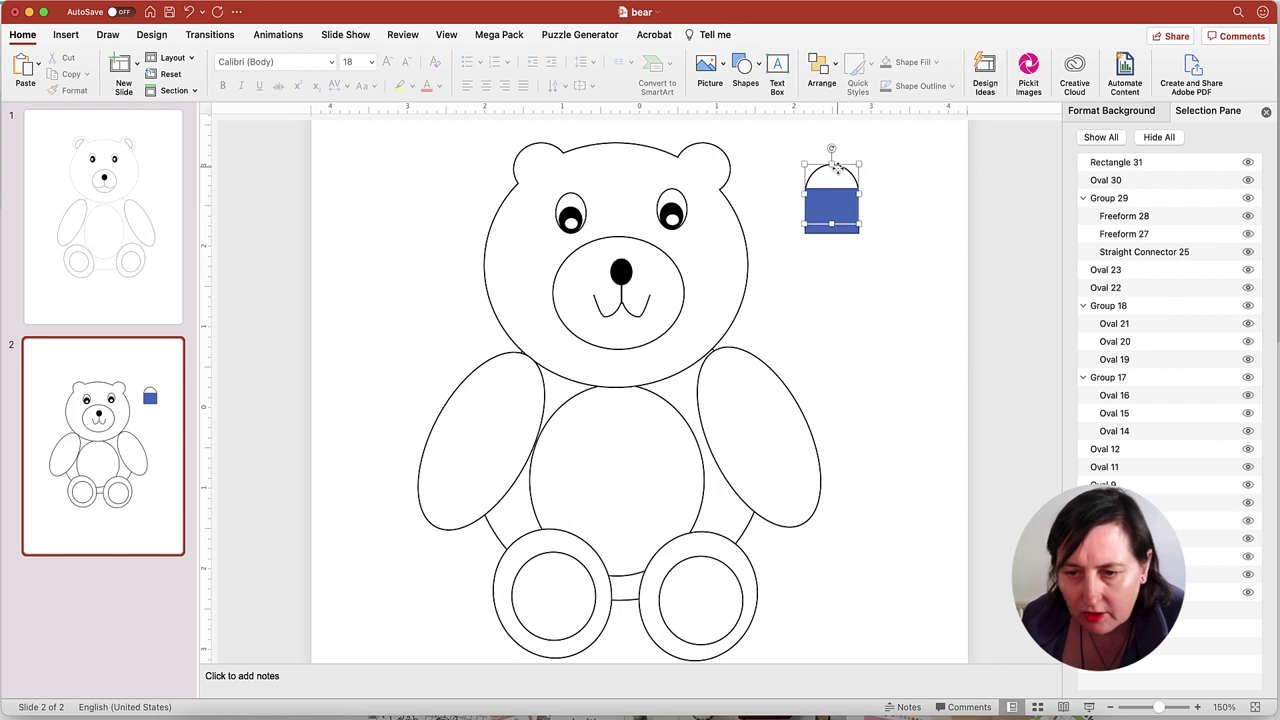
pyautogui.keyDown('shift'); pyautogui.click(840, 232); pyautogui.keyUp('shift')
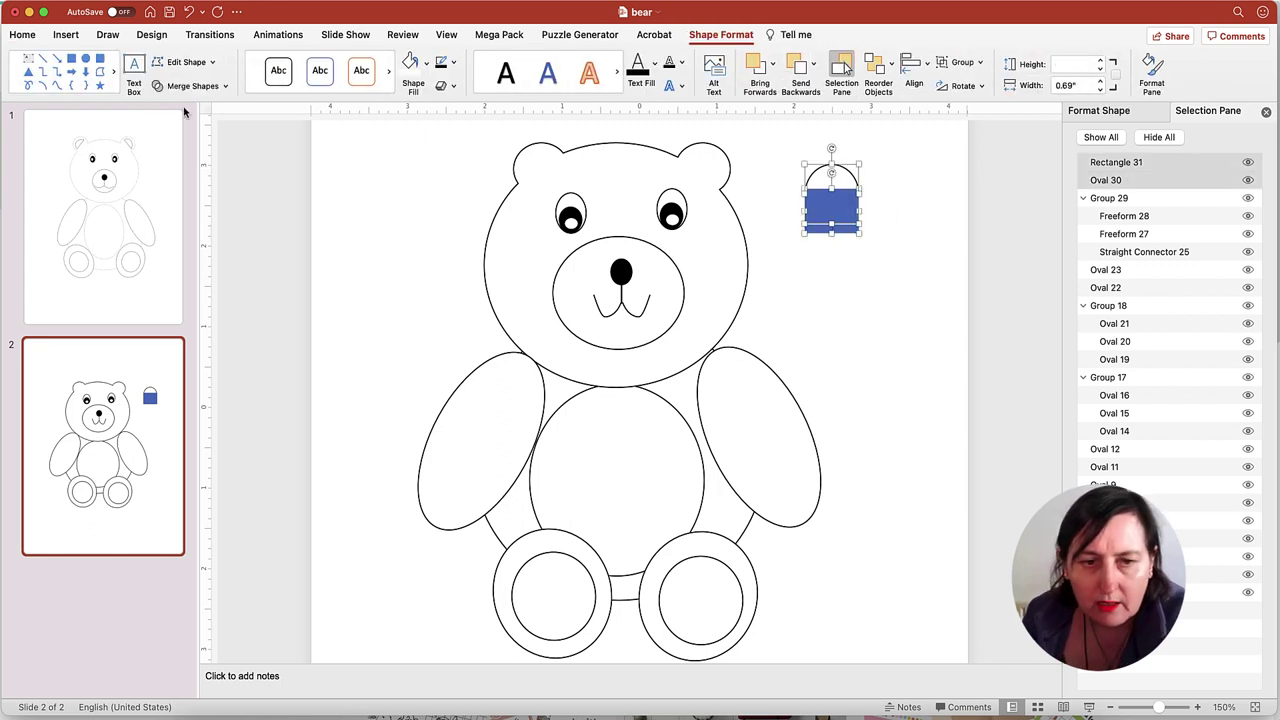
pyautogui.click(226, 87)
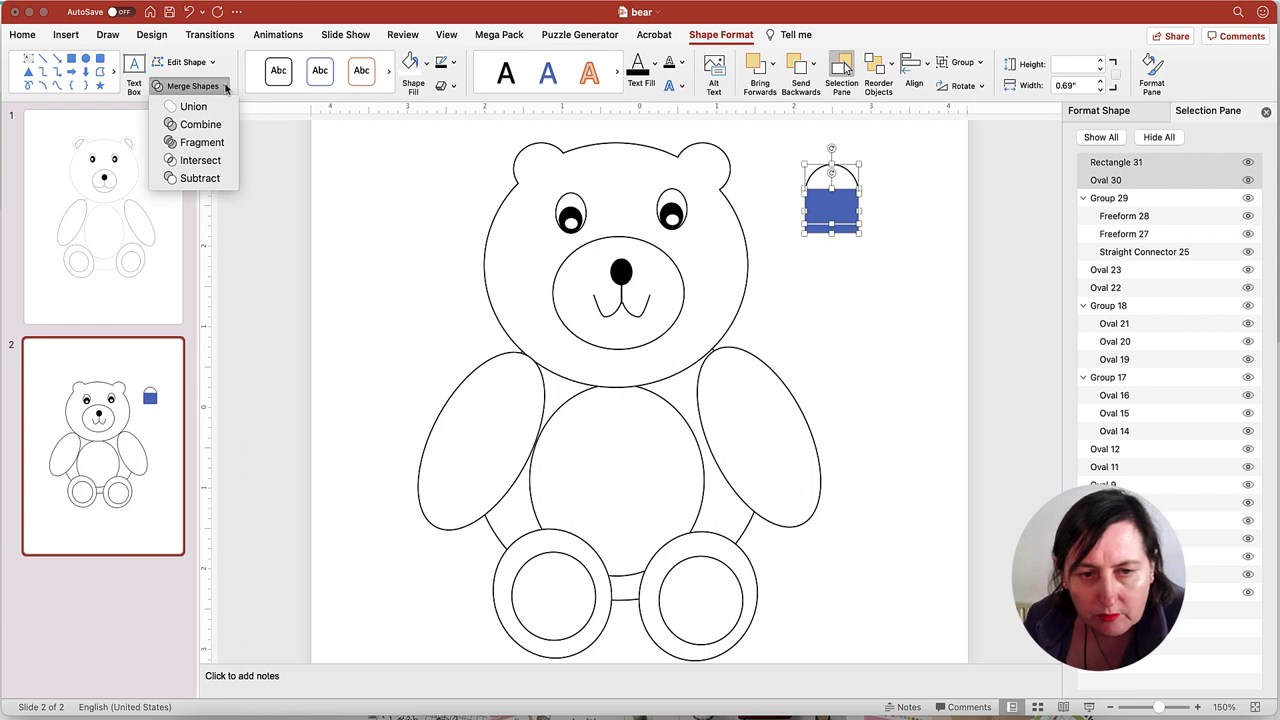
pyautogui.click(205, 178)
# Step: Tilt the half-oval and fit it inside the bear's left ear
pyautogui.click(897, 228)
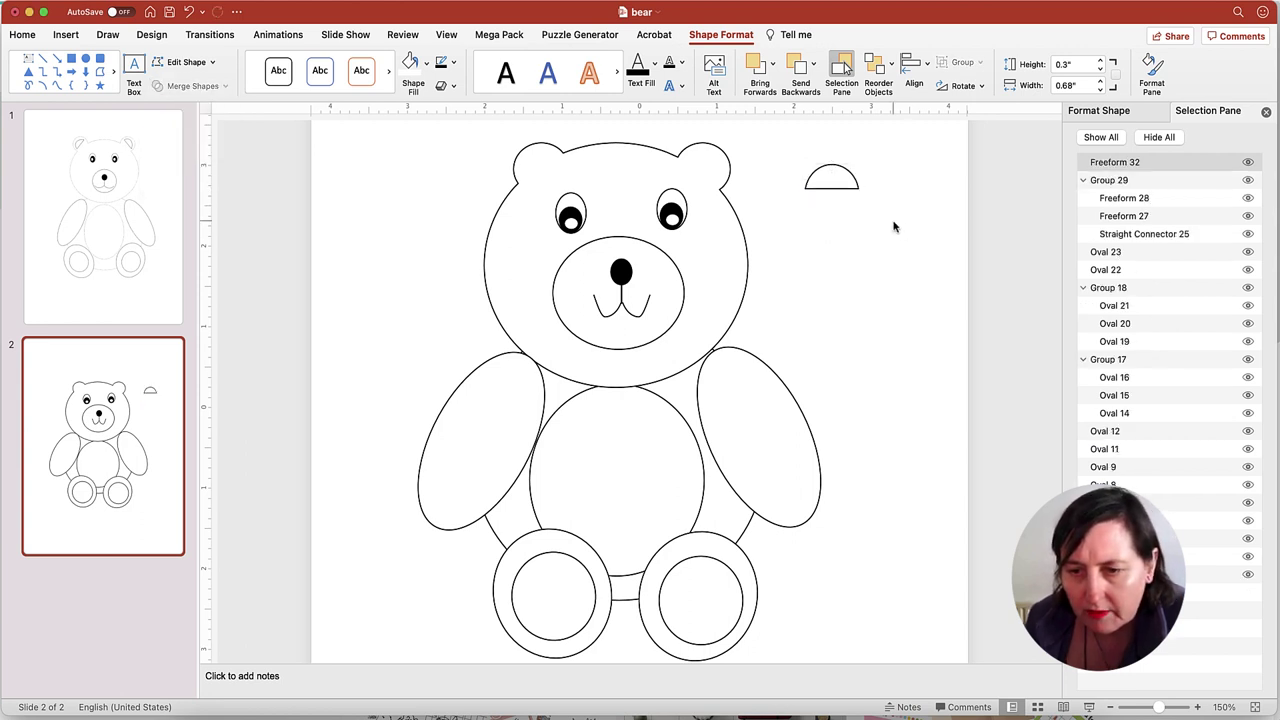
pyautogui.click(840, 170)
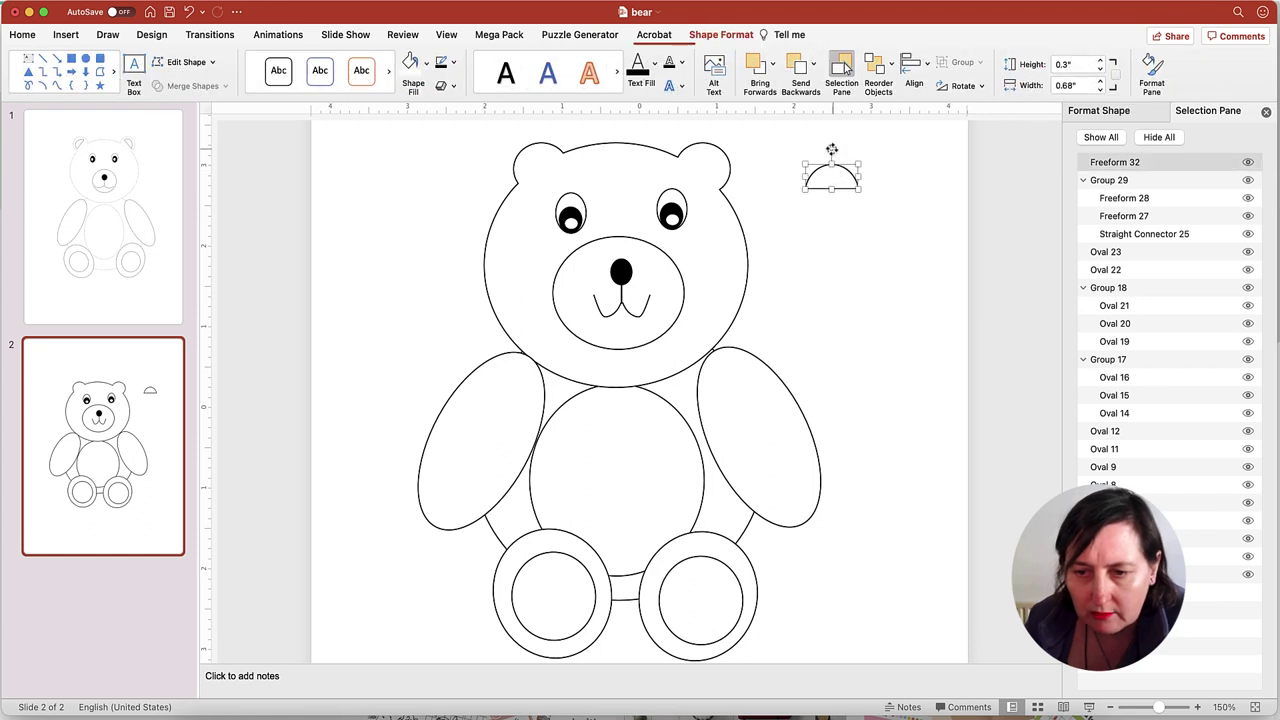
pyautogui.moveTo(831, 149); pyautogui.dragTo(816, 152)
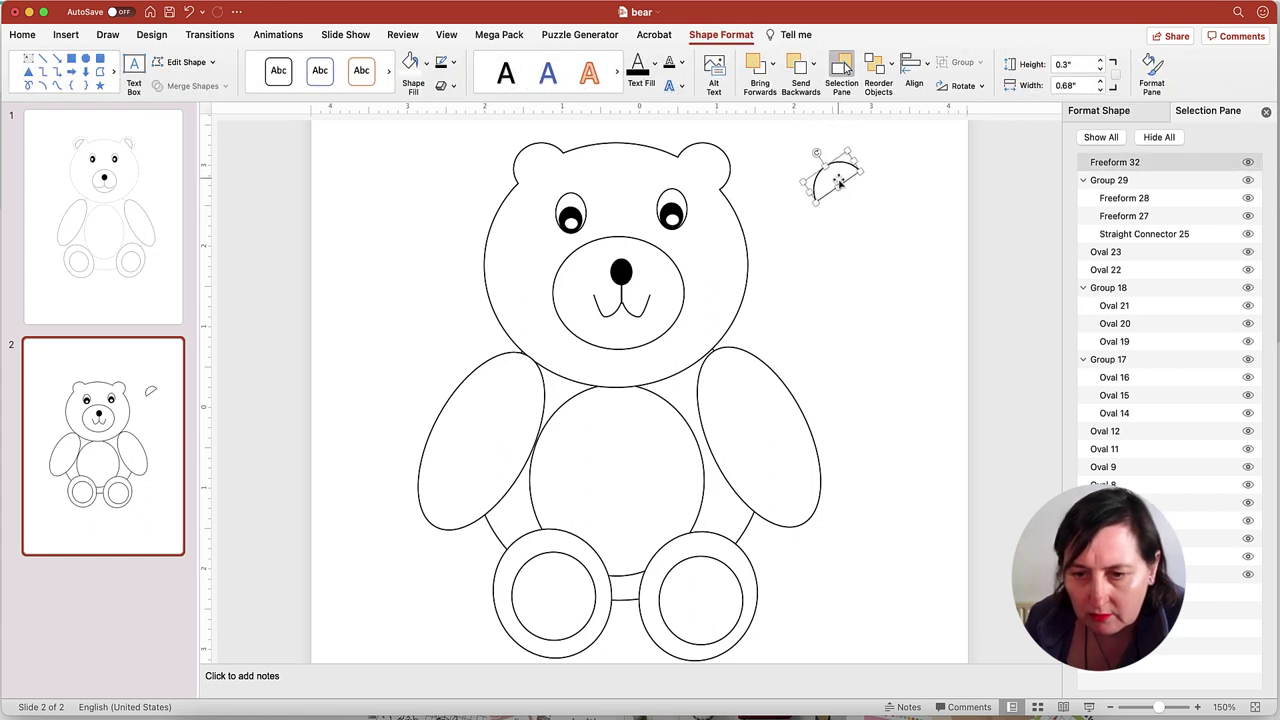
pyautogui.moveTo(848, 192); pyautogui.dragTo(542, 161)
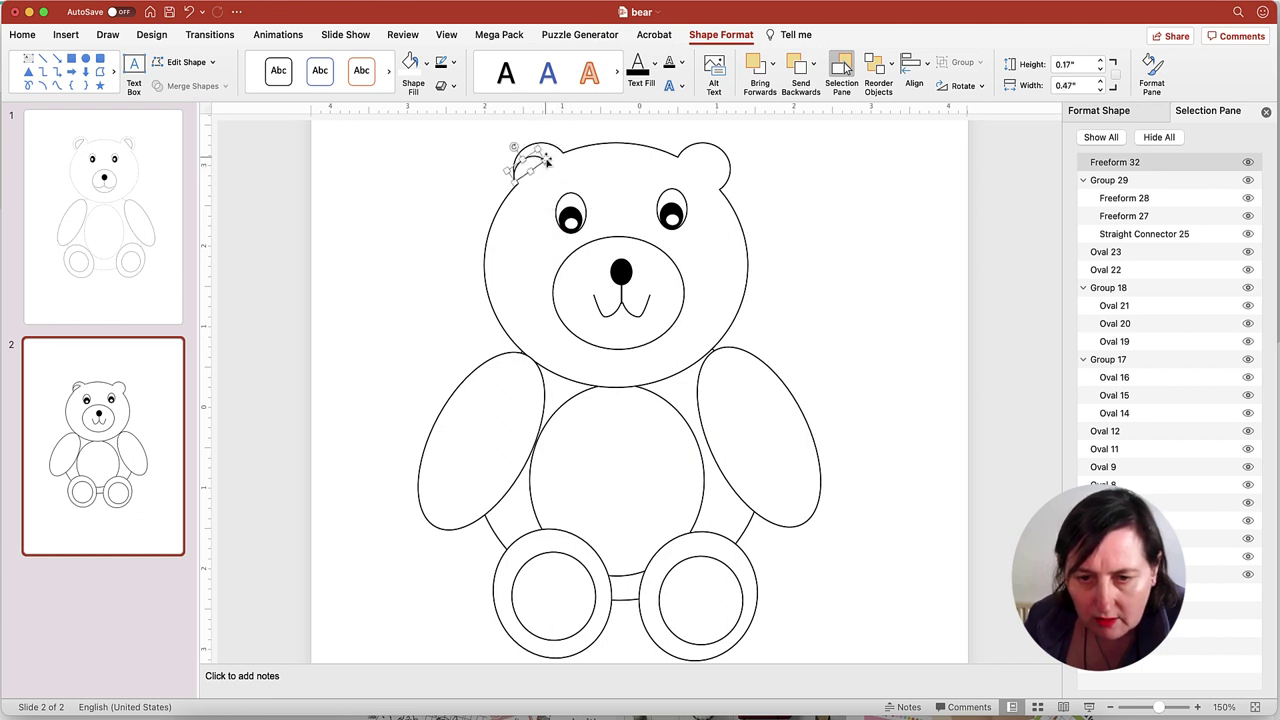
pyautogui.click(680, 129)
pyautogui.click(546, 160)
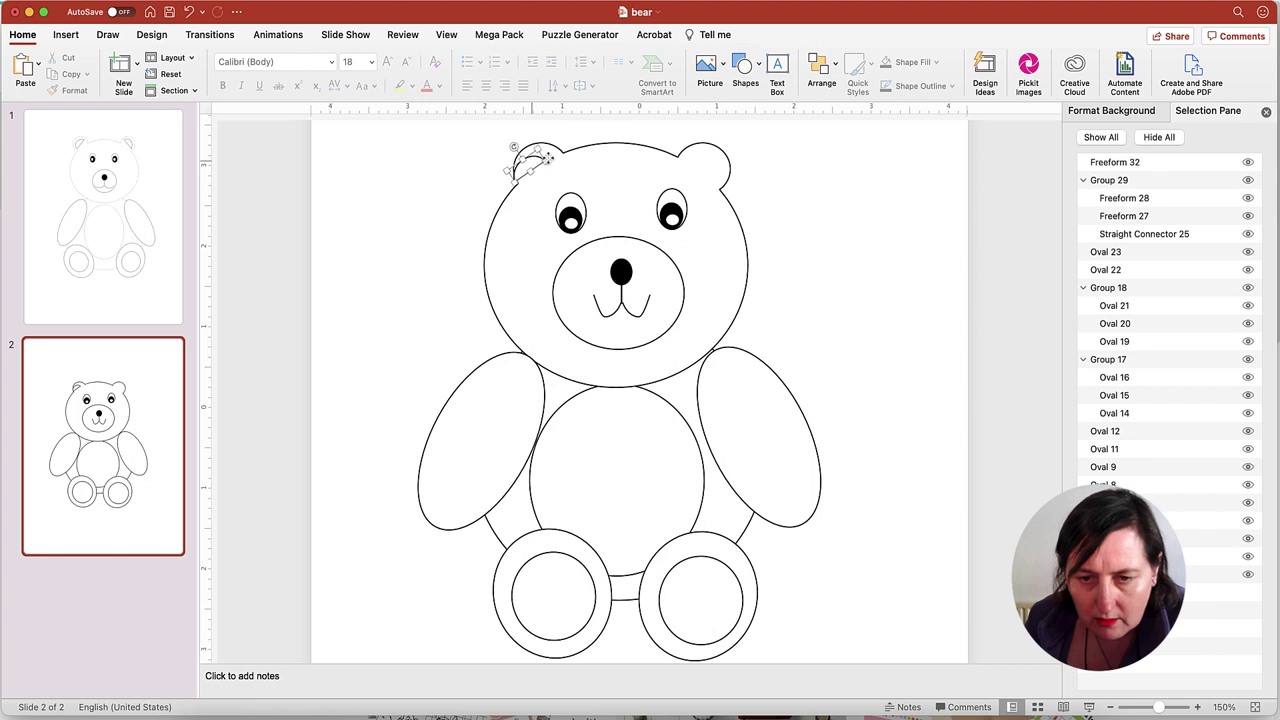
pyautogui.moveTo(548, 158); pyautogui.dragTo(536, 155)
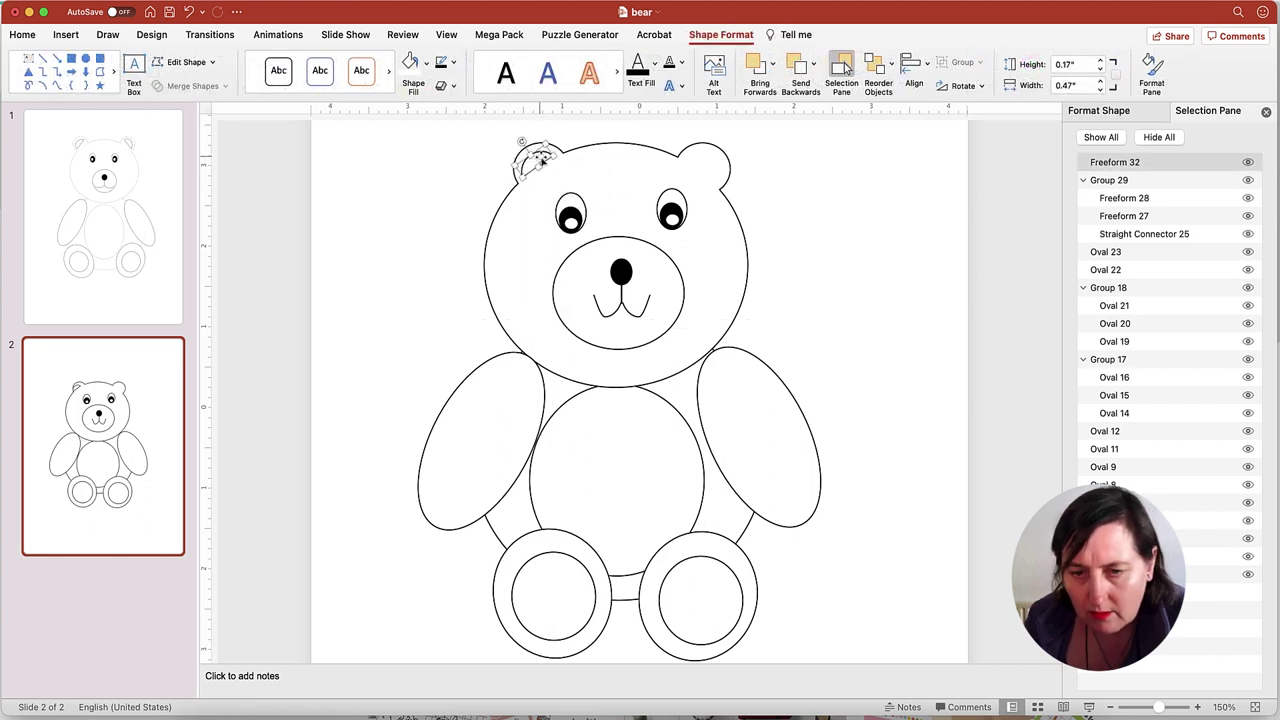
# Step: Duplicate it, flip the copy horizontally, and place it in the right ear
pyautogui.press('super+d')
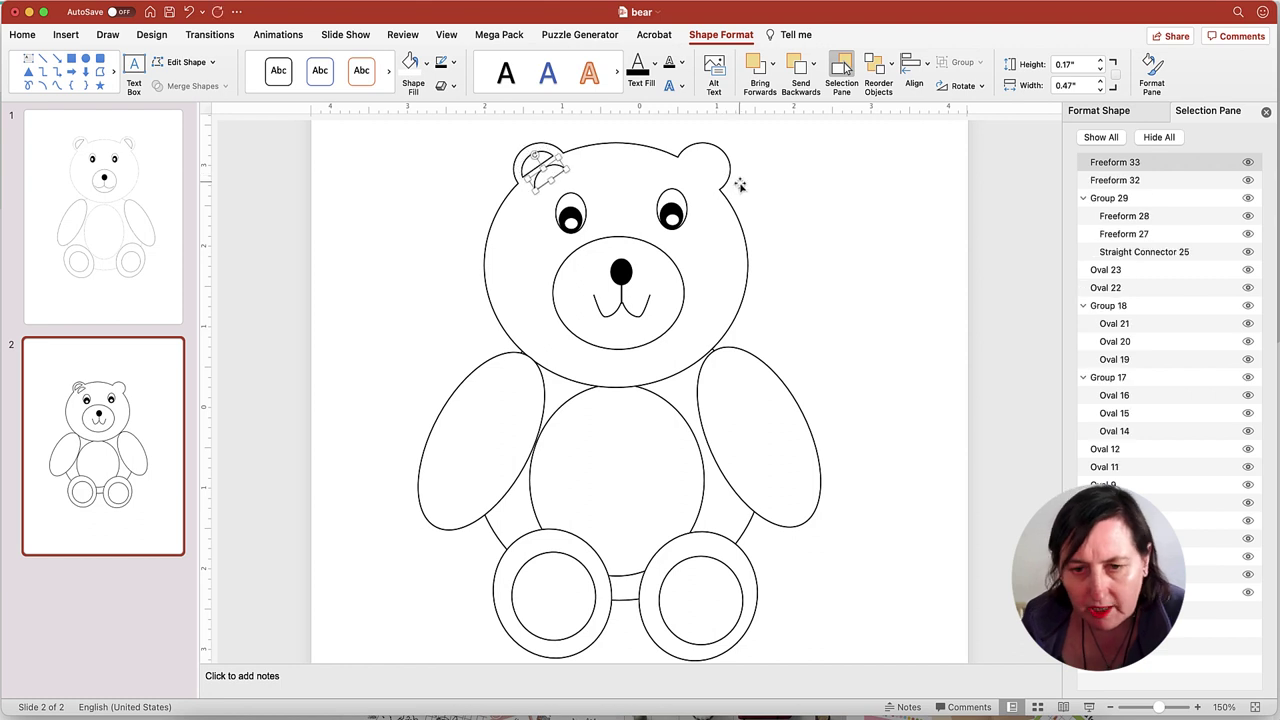
pyautogui.click(980, 88)
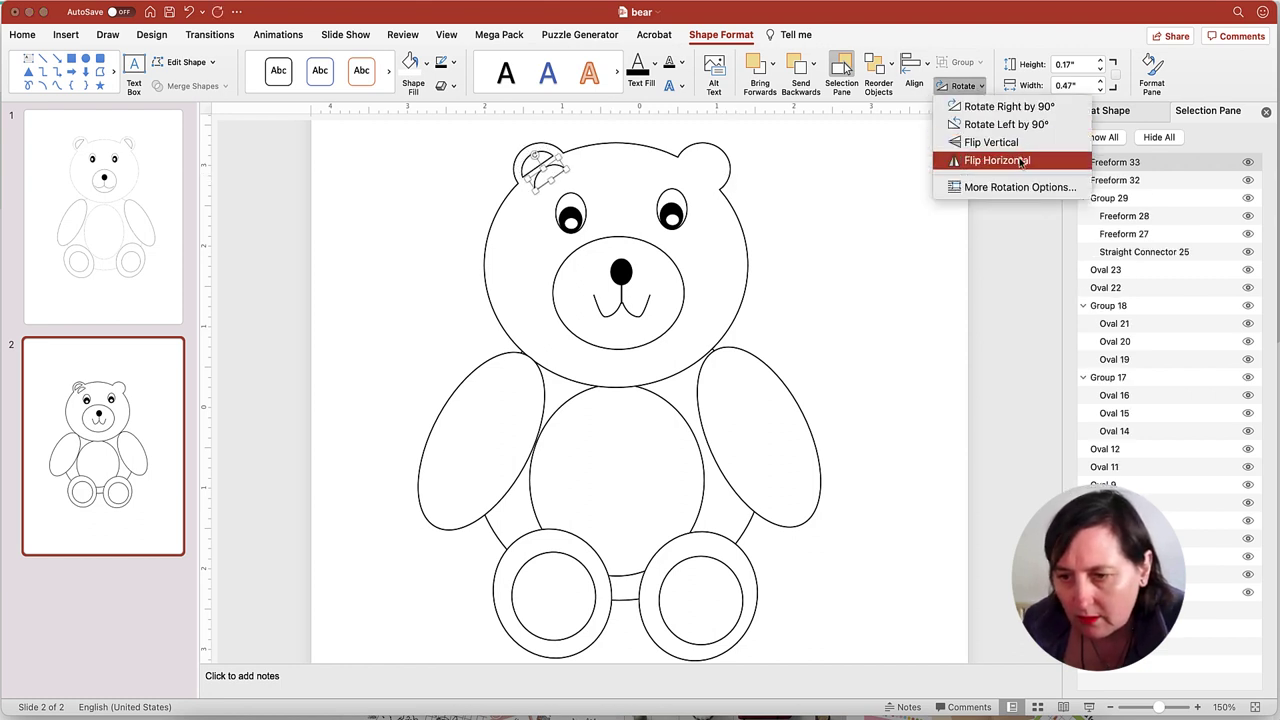
pyautogui.click(1025, 162)
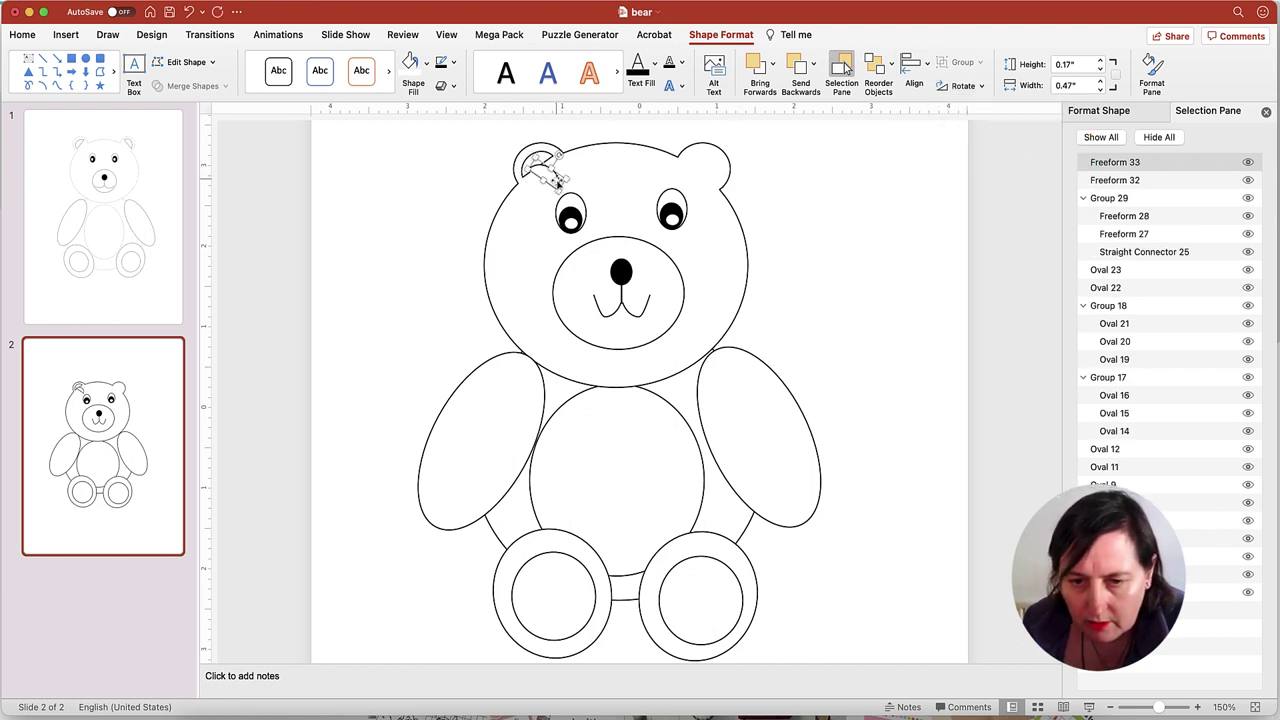
pyautogui.moveTo(553, 176); pyautogui.dragTo(716, 168)
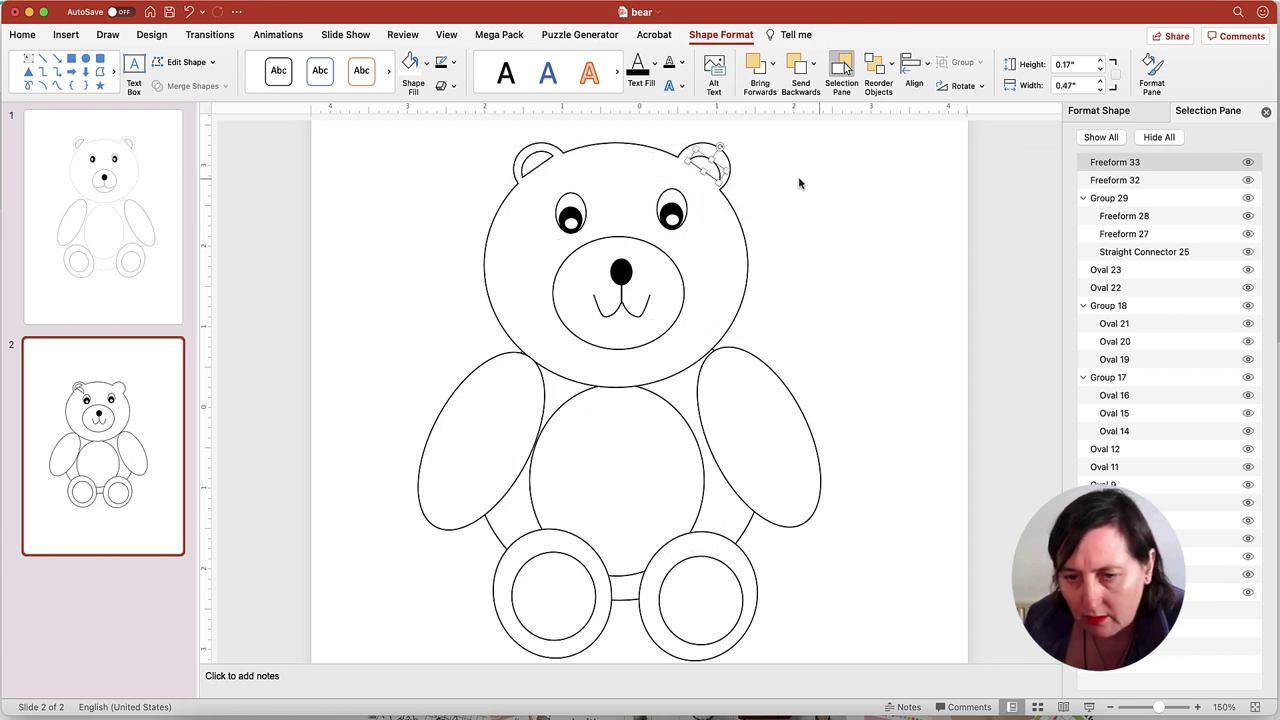
pyautogui.click(829, 185)
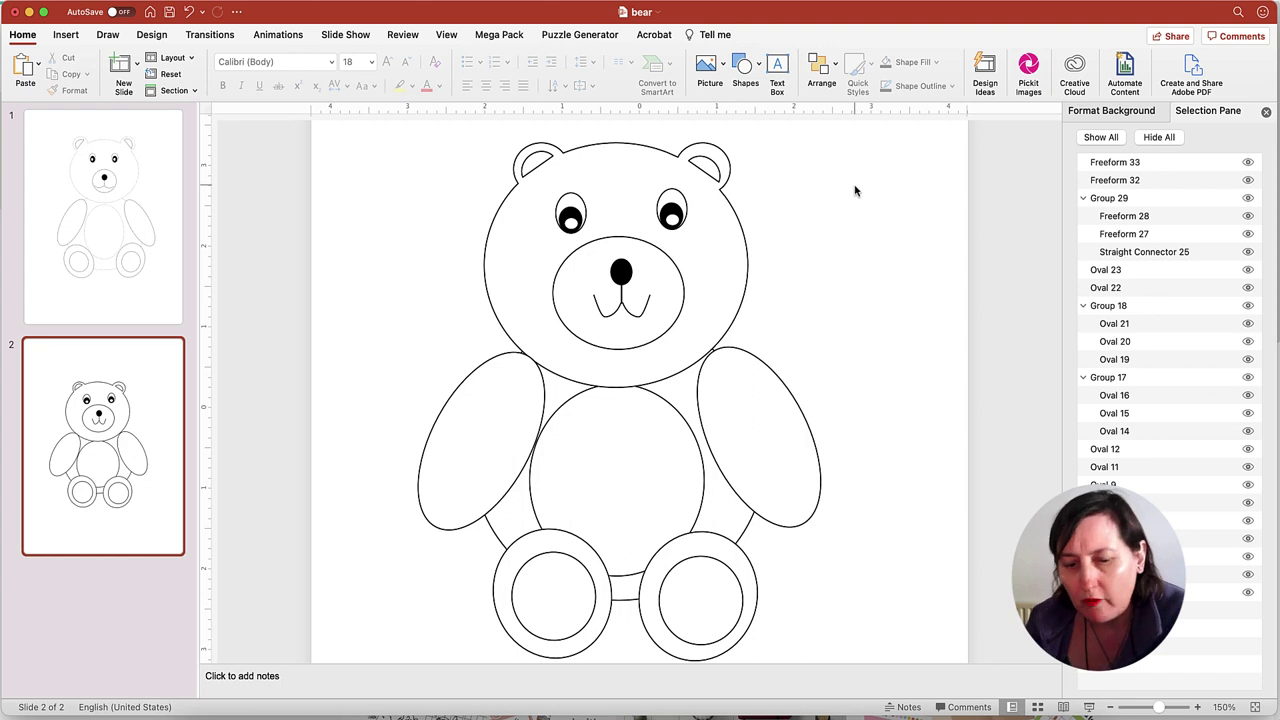
pyautogui.scroll(-5, 855, 191)
pyautogui.scroll(5, 855, 191)
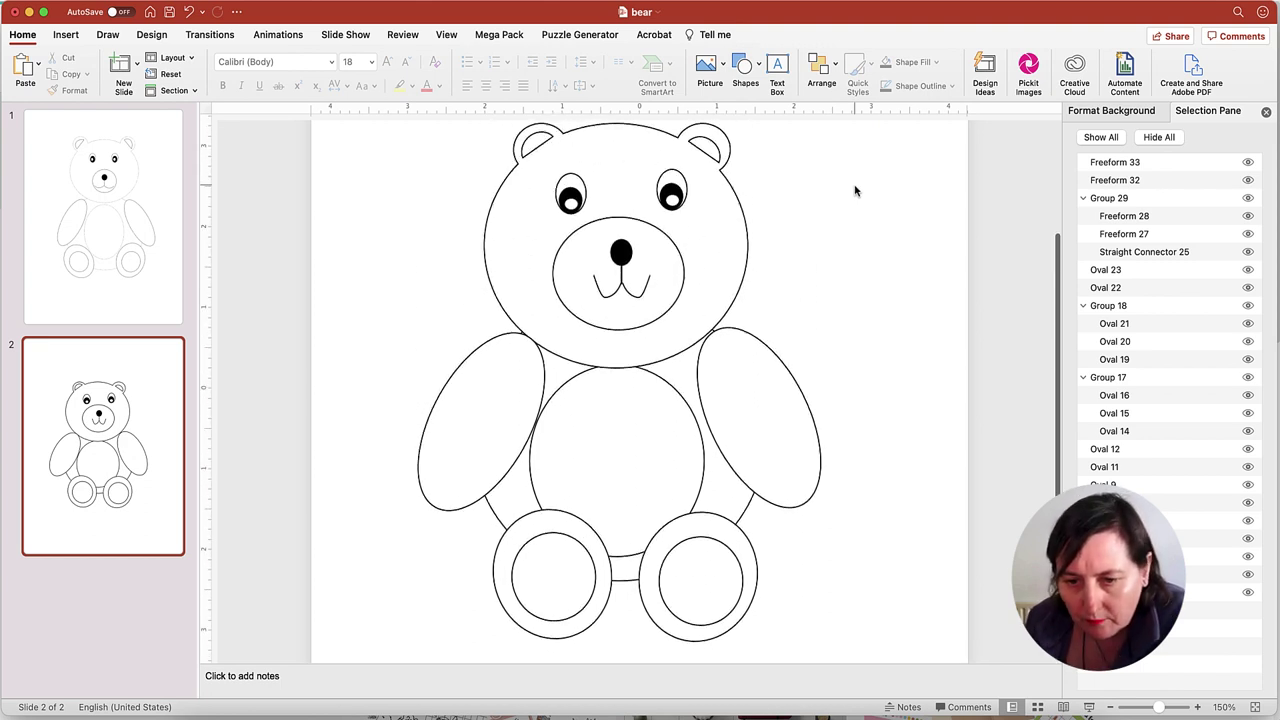
pyautogui.scroll(3, 853, 190)
pyautogui.click(145, 218)
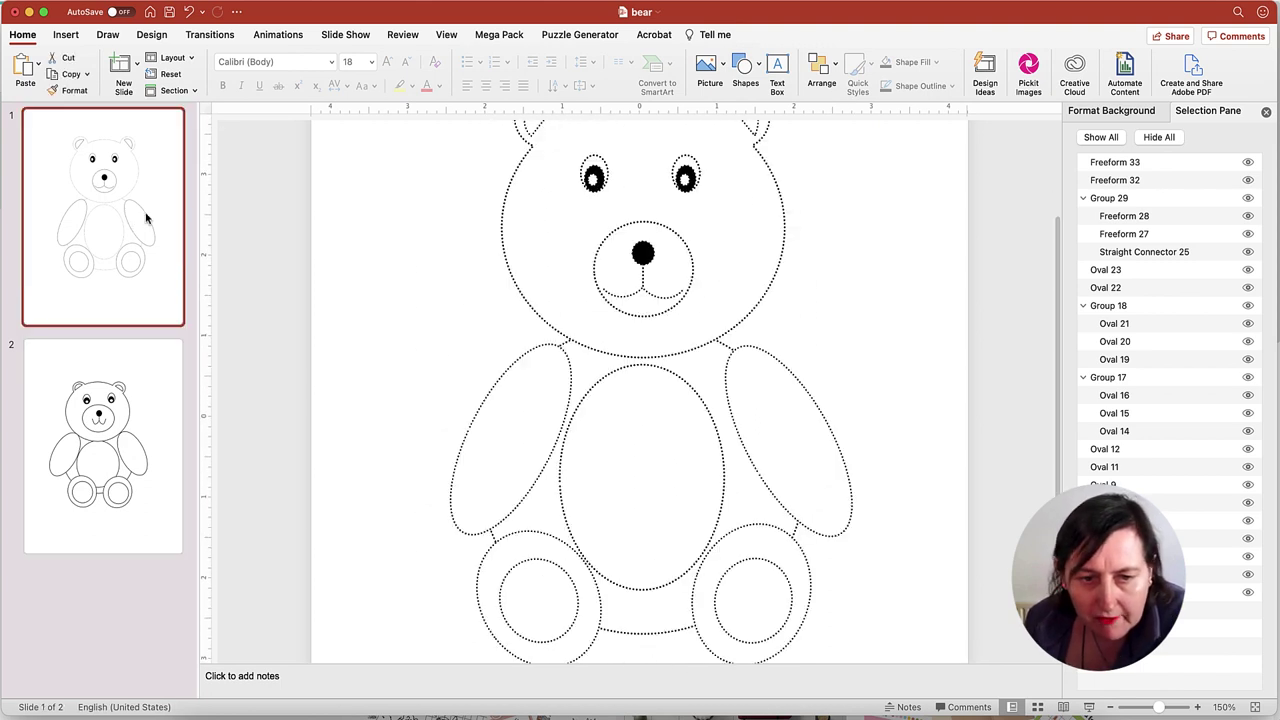
pyautogui.click(98, 447)
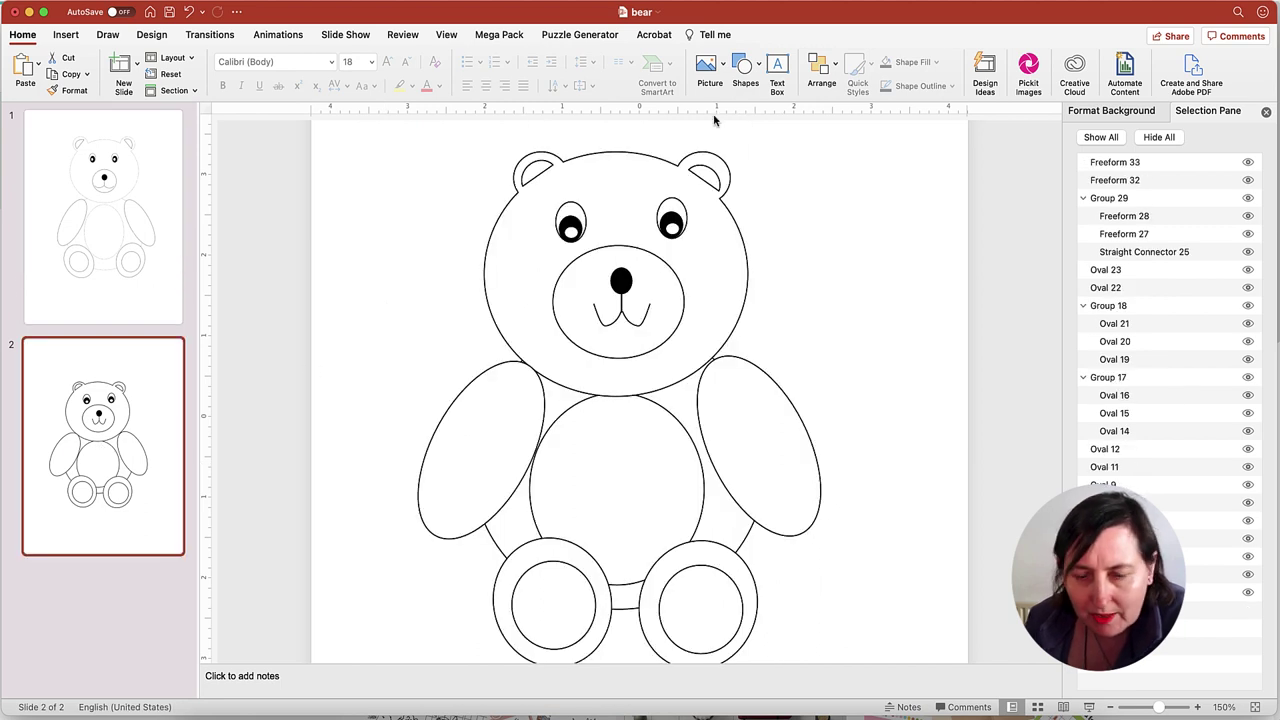
pyautogui.scroll(-2, 716, 134)
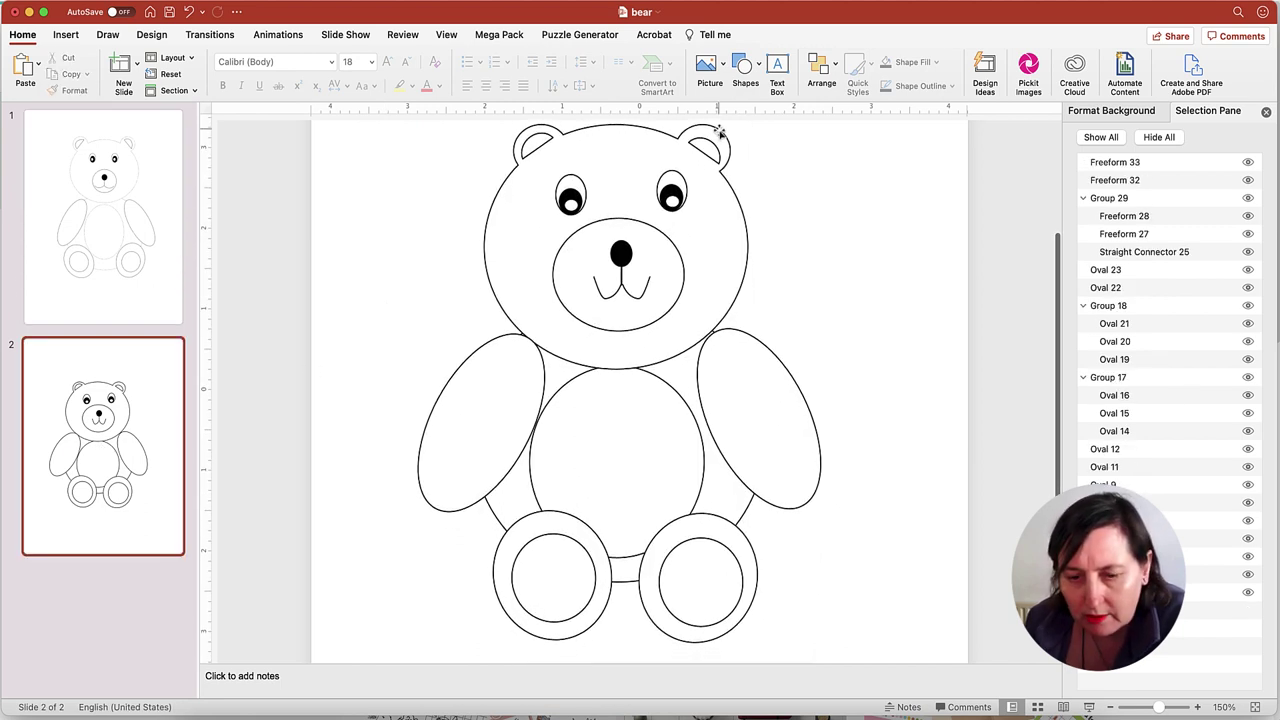
pyautogui.click(720, 131)
pyautogui.scroll(-1, 790, 232)
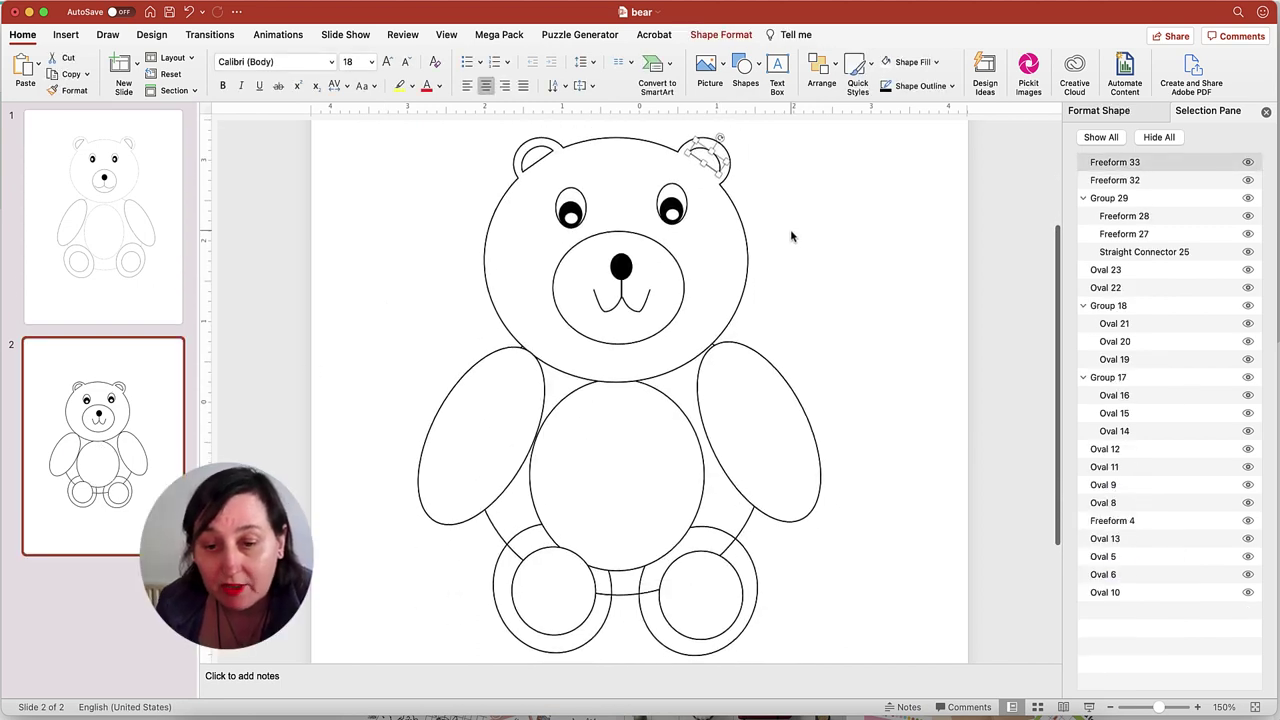
pyautogui.scroll(-1, 790, 232)
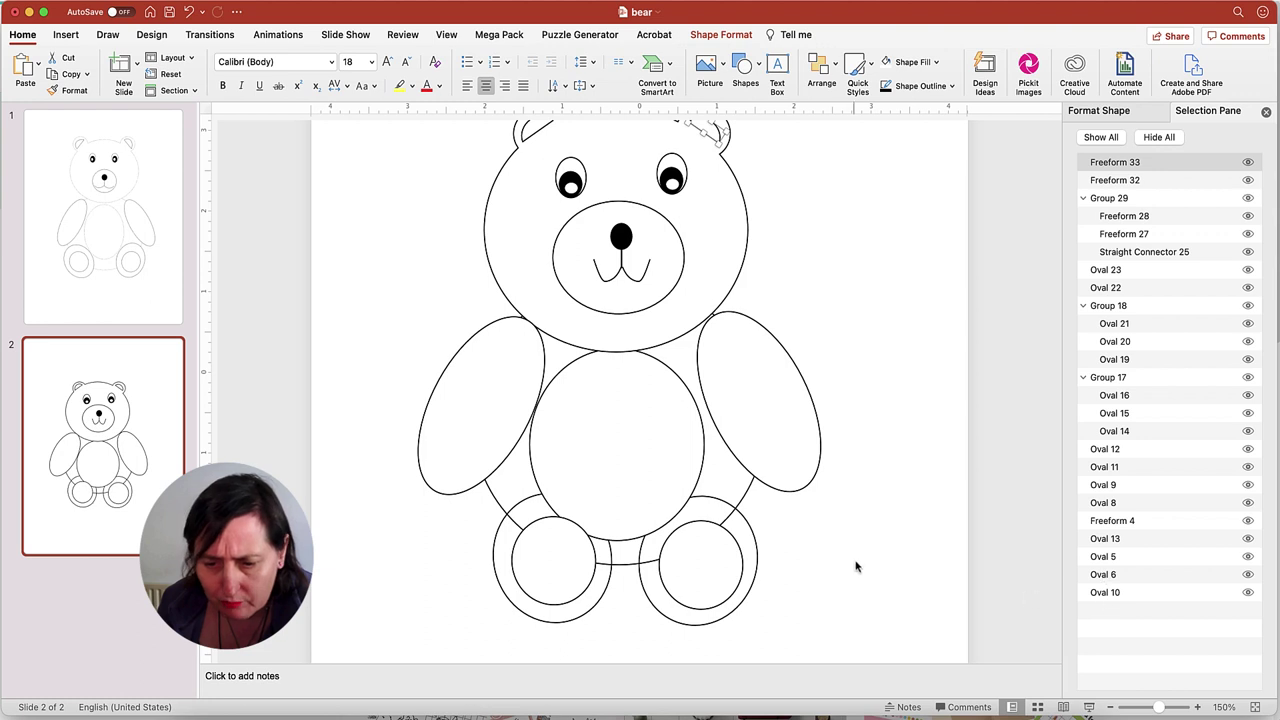
# Step: Move Oval 6 above Oval 5 in the Selection Pane stacking order
pyautogui.click(737, 527)
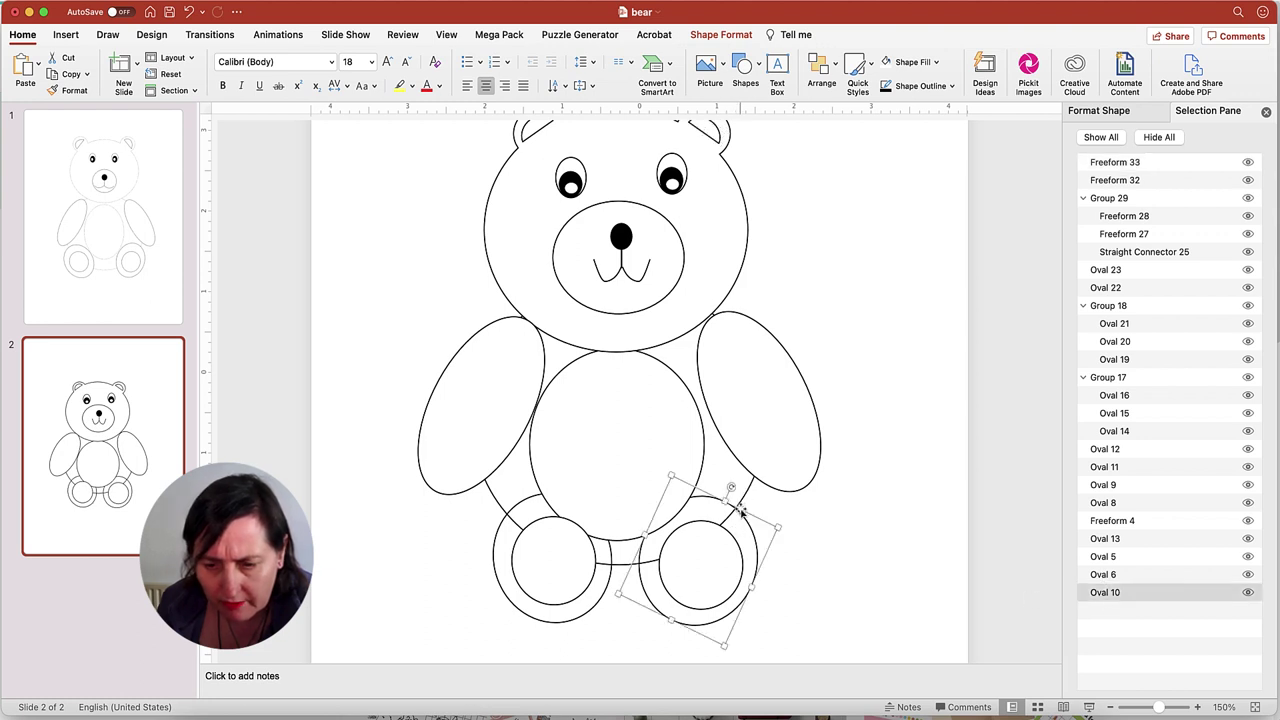
pyautogui.click(1116, 577)
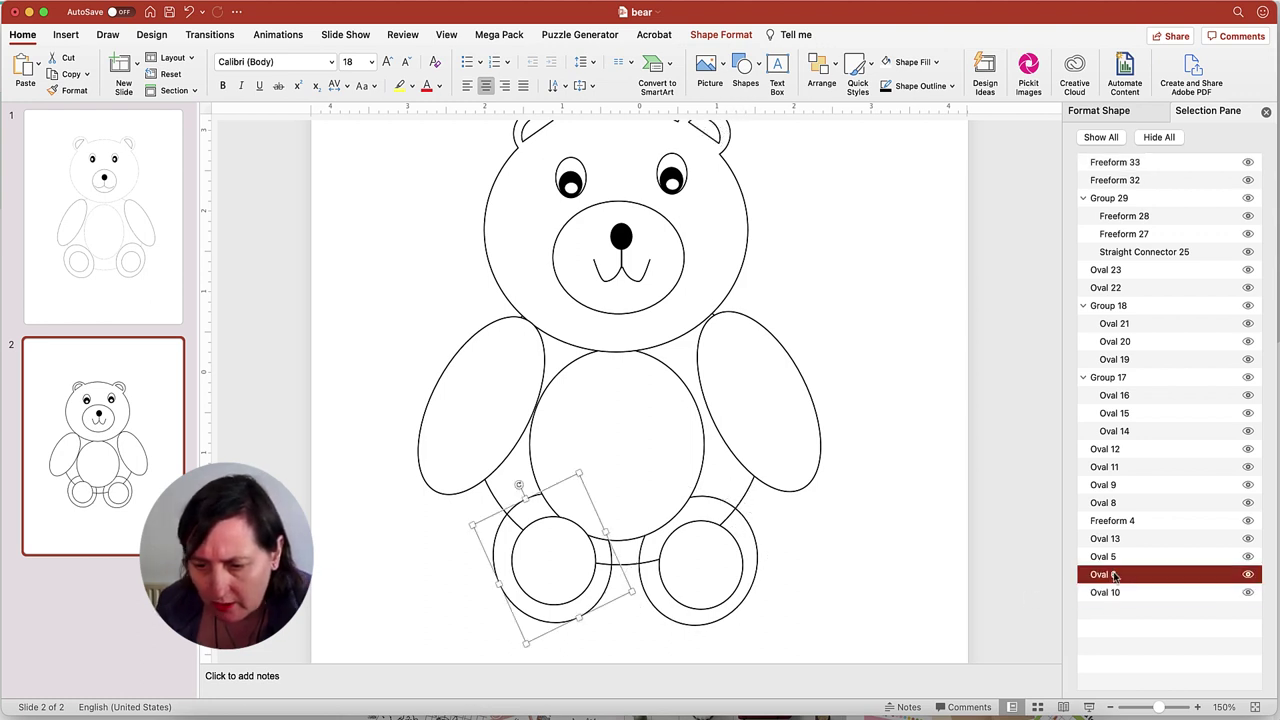
pyautogui.click(1116, 592)
pyautogui.click(1117, 557)
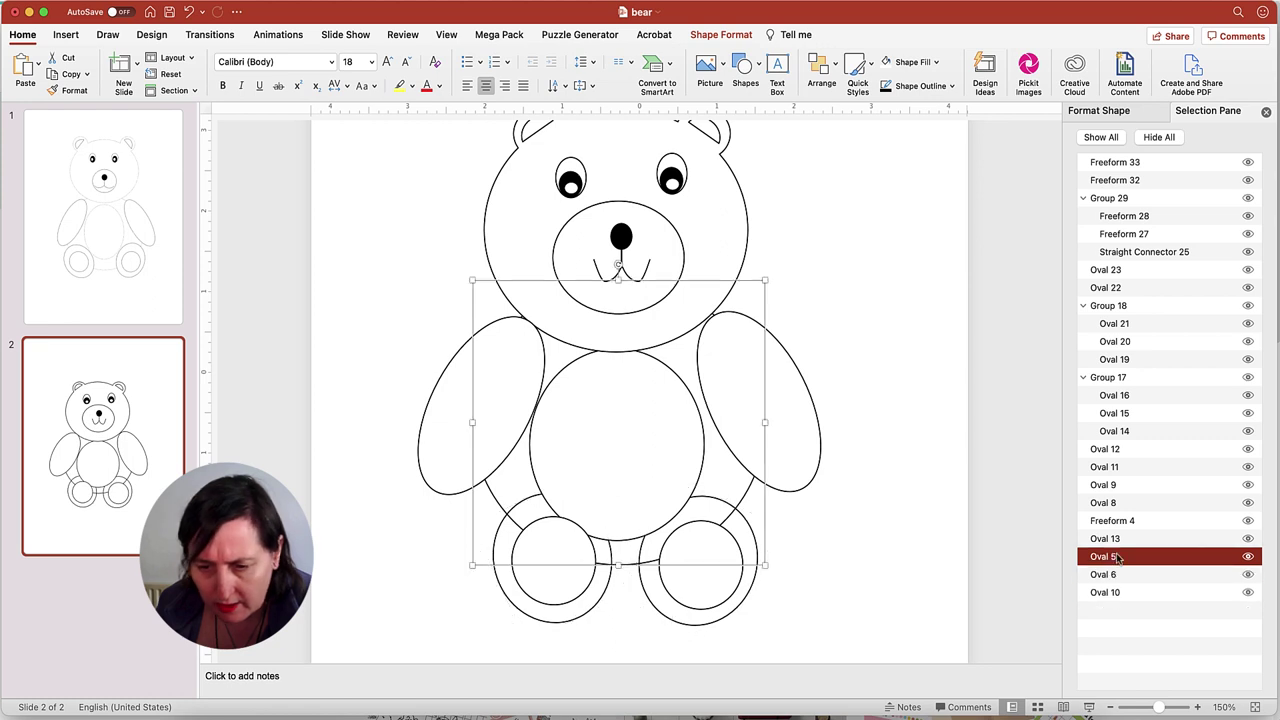
pyautogui.moveTo(1110, 578)
pyautogui.mouseDown()
pyautogui.moveTo(1110, 557)
pyautogui.moveTo(1115, 574)
pyautogui.mouseUp()
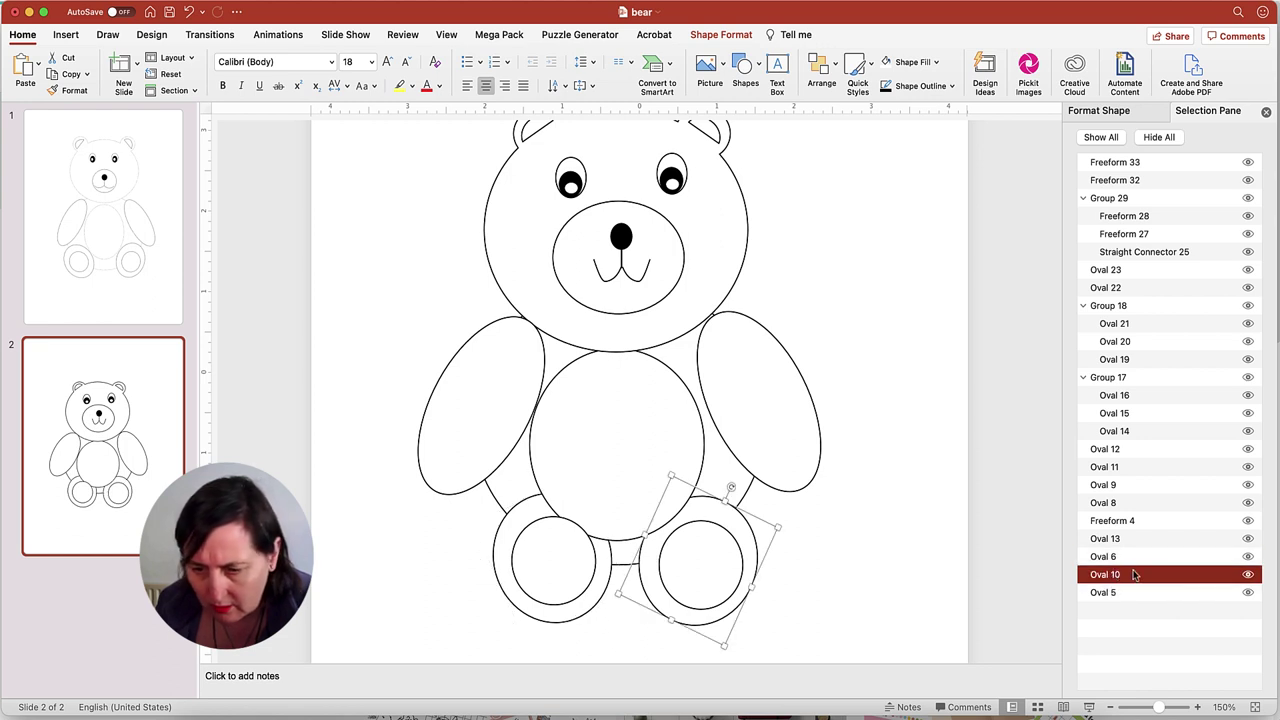
# Step: Send body Oval 13 behind the right foot oval and nudge it to 2.89"/5.16"
pyautogui.click(677, 397)
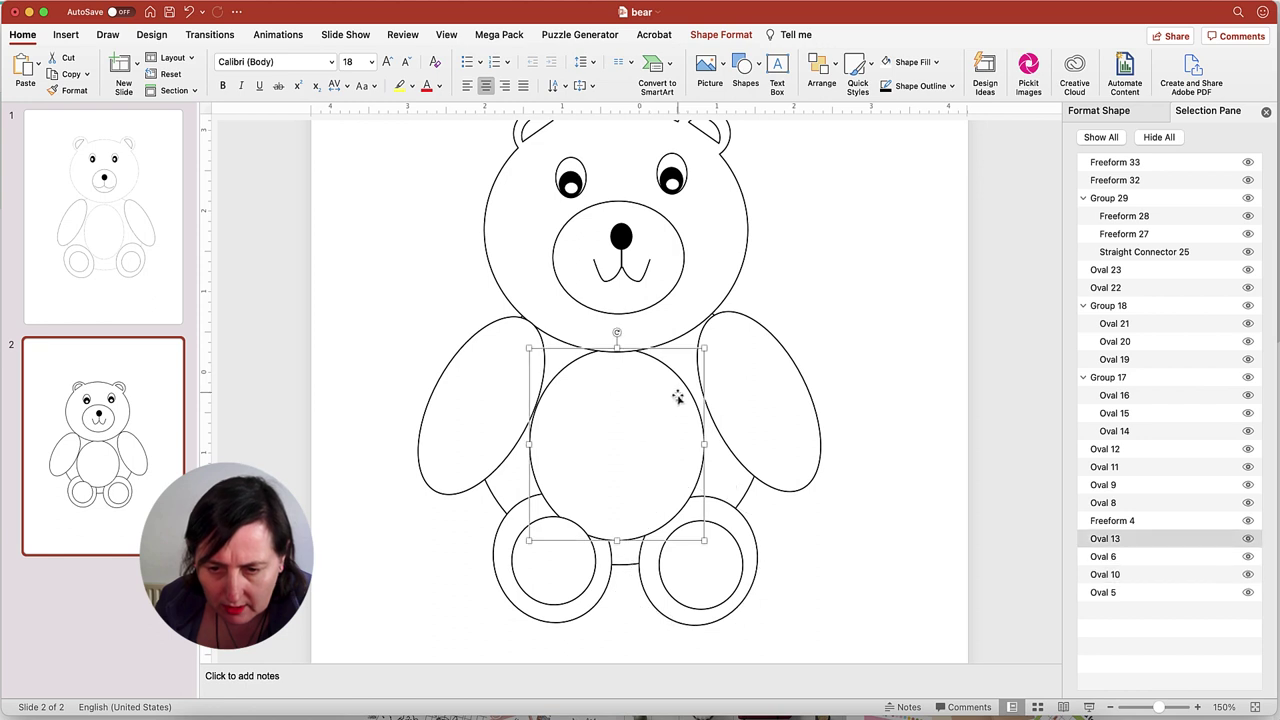
pyautogui.moveTo(678, 405)
pyautogui.mouseDown()
pyautogui.moveTo(689, 406)
pyautogui.moveTo(680, 400)
pyautogui.mouseUp()
pyautogui.moveTo(1123, 538); pyautogui.dragTo(1125, 582)
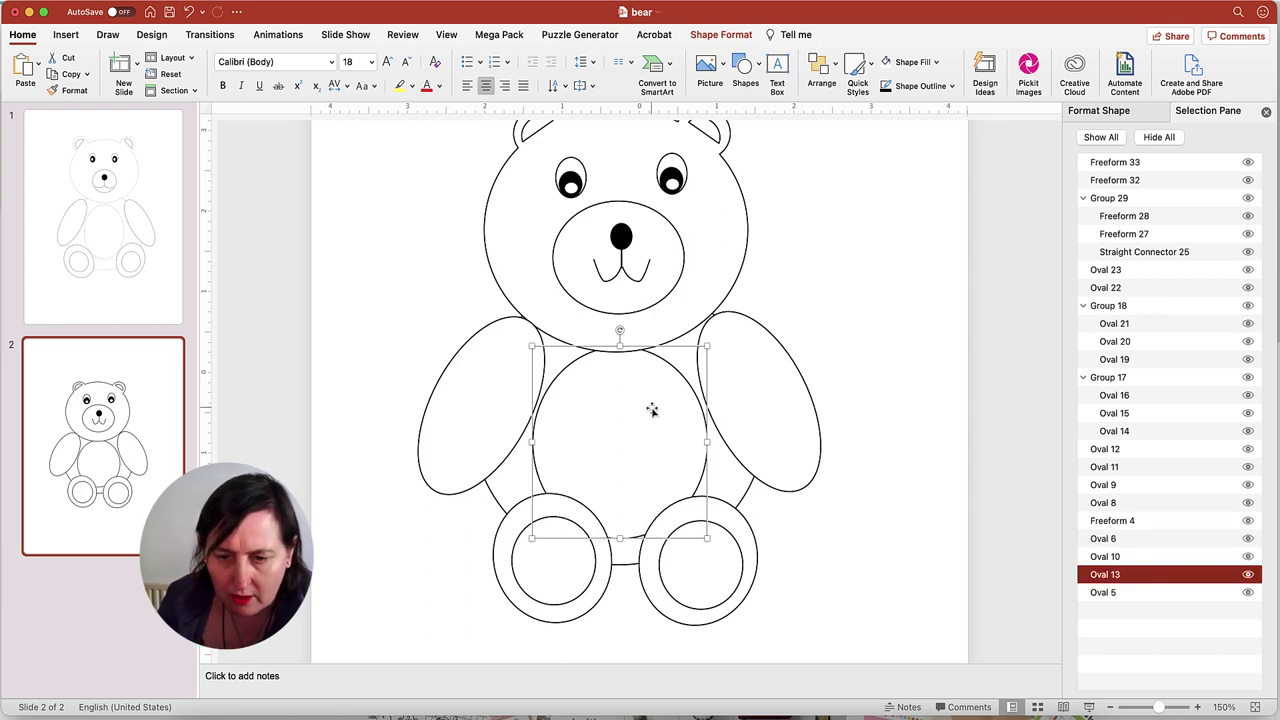
pyautogui.moveTo(651, 381); pyautogui.dragTo(651, 382)
pyautogui.scroll(3, 906, 338)
# Step: Box-select all the bear's shapes on slide 2
pyautogui.click(911, 318)
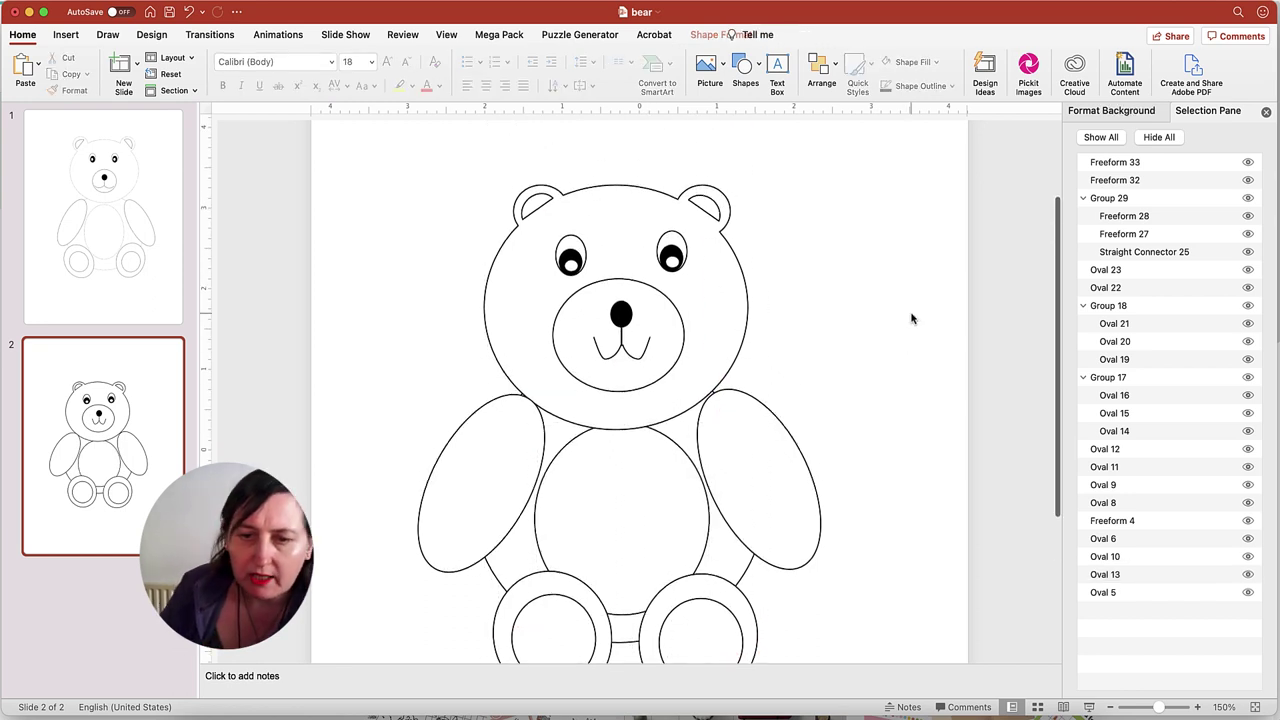
pyautogui.scroll(-2, 911, 318)
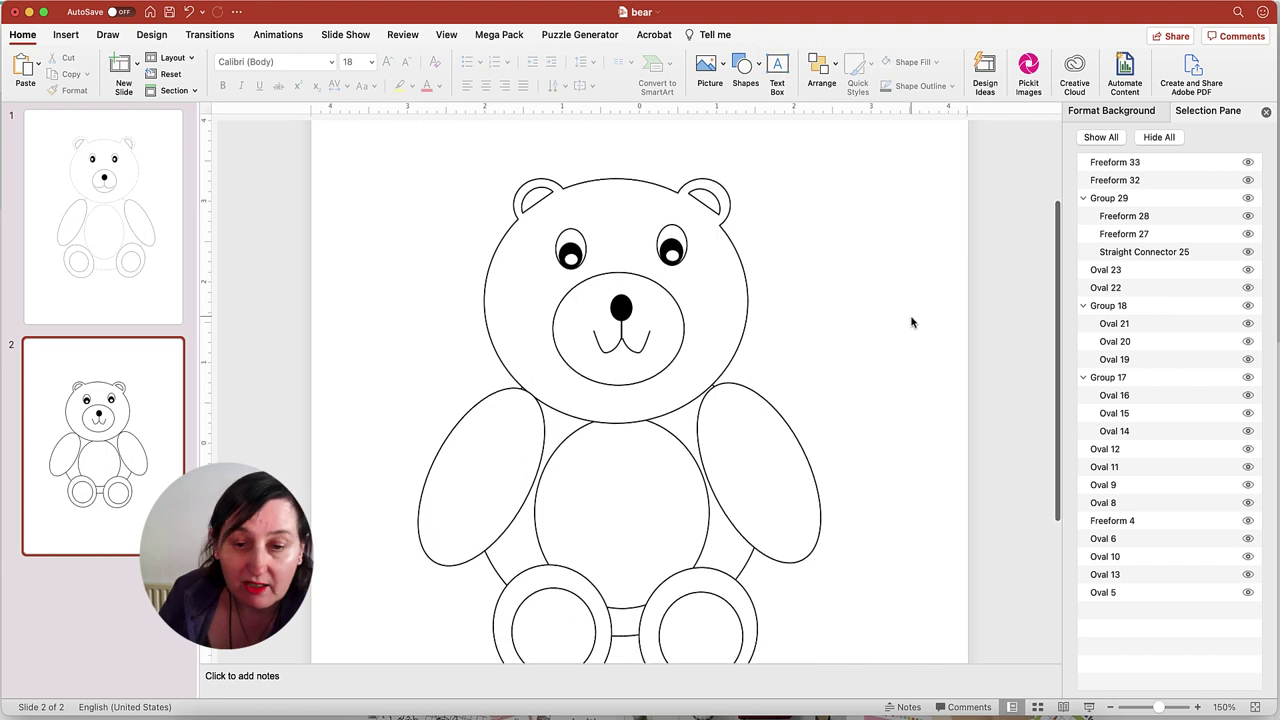
pyautogui.moveTo(895, 640); pyautogui.dragTo(393, 104)
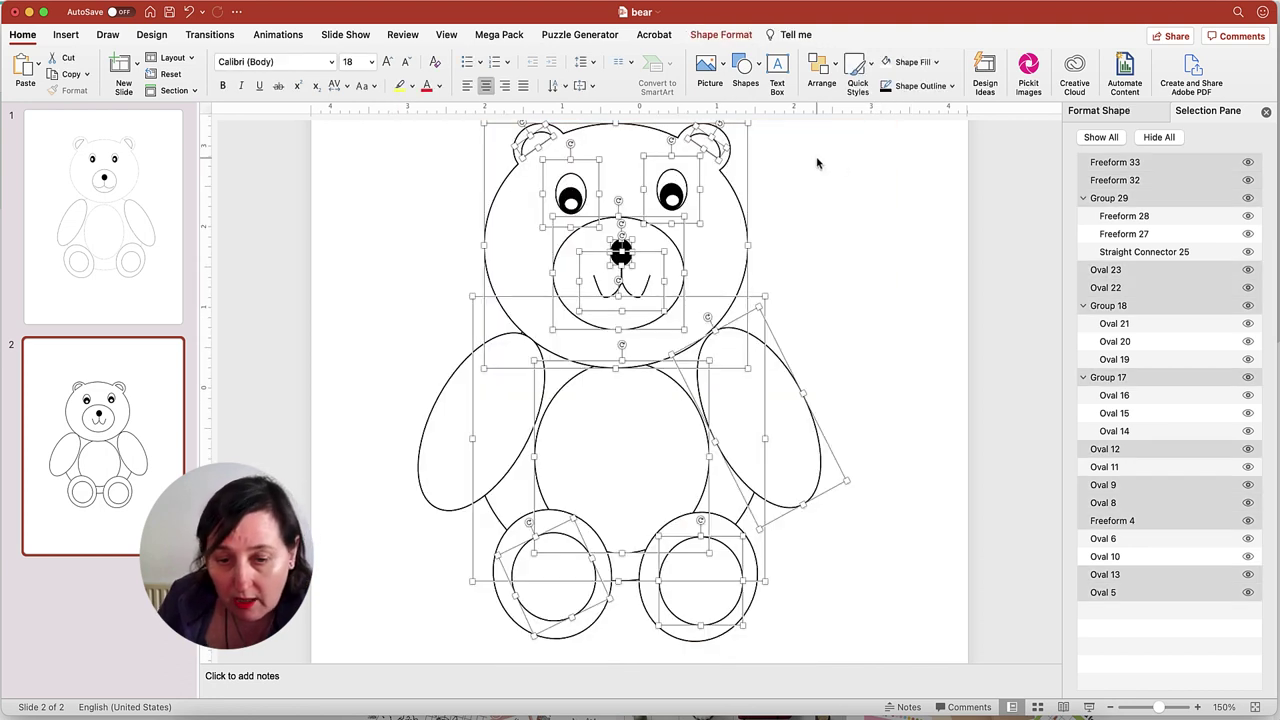
pyautogui.click(870, 638)
pyautogui.moveTo(895, 645); pyautogui.dragTo(328, 209)
pyautogui.moveTo(312, 112); pyautogui.dragTo(320, 98)
pyautogui.scroll(-3, 794, 310)
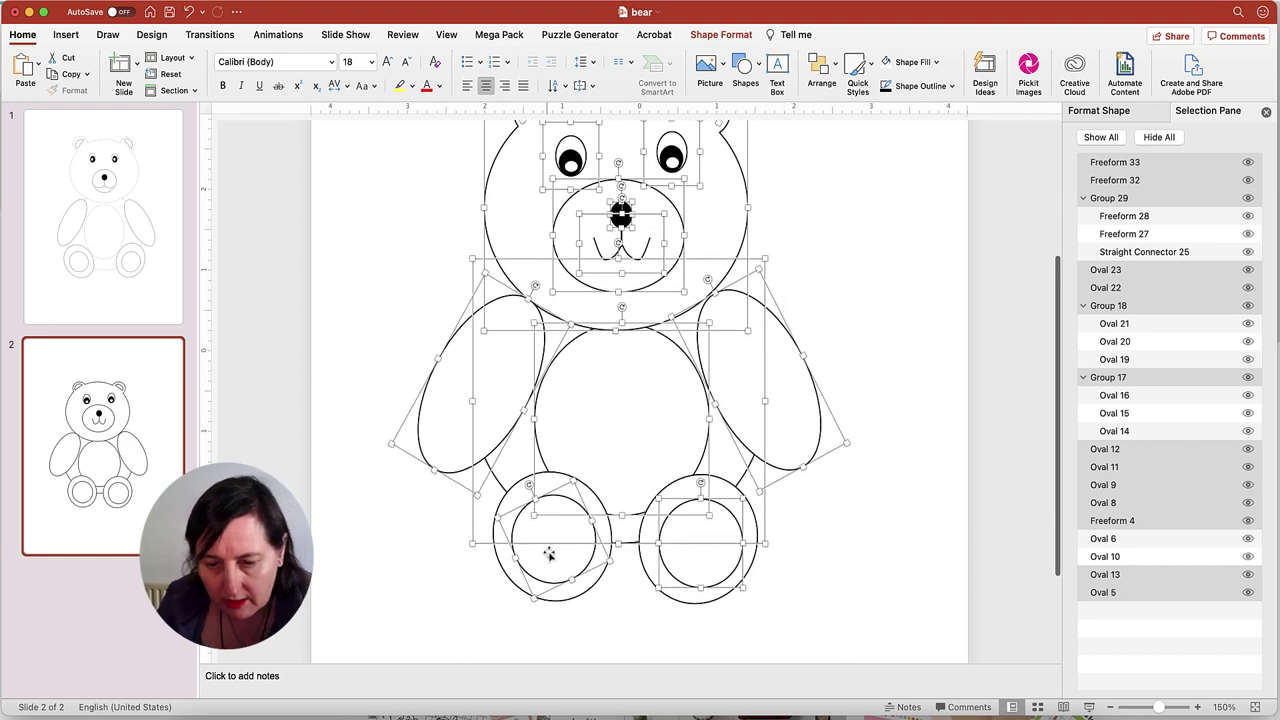
# Step: Add both foot outer ovals to the selection and bring up its context menu
pyautogui.keyDown('shift'); pyautogui.click(508, 580); pyautogui.keyUp('shift')
pyautogui.keyDown('shift'); pyautogui.click(695, 603); pyautogui.keyUp('shift')
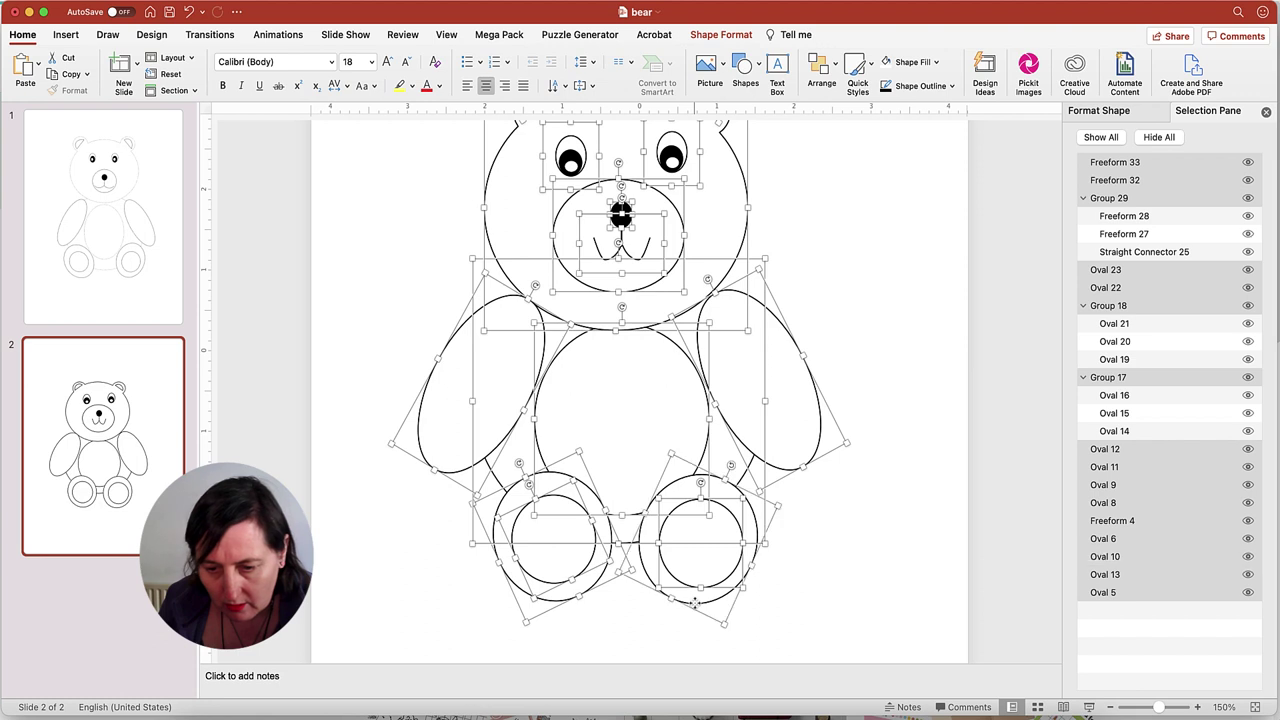
pyautogui.scroll(5, 980, 434)
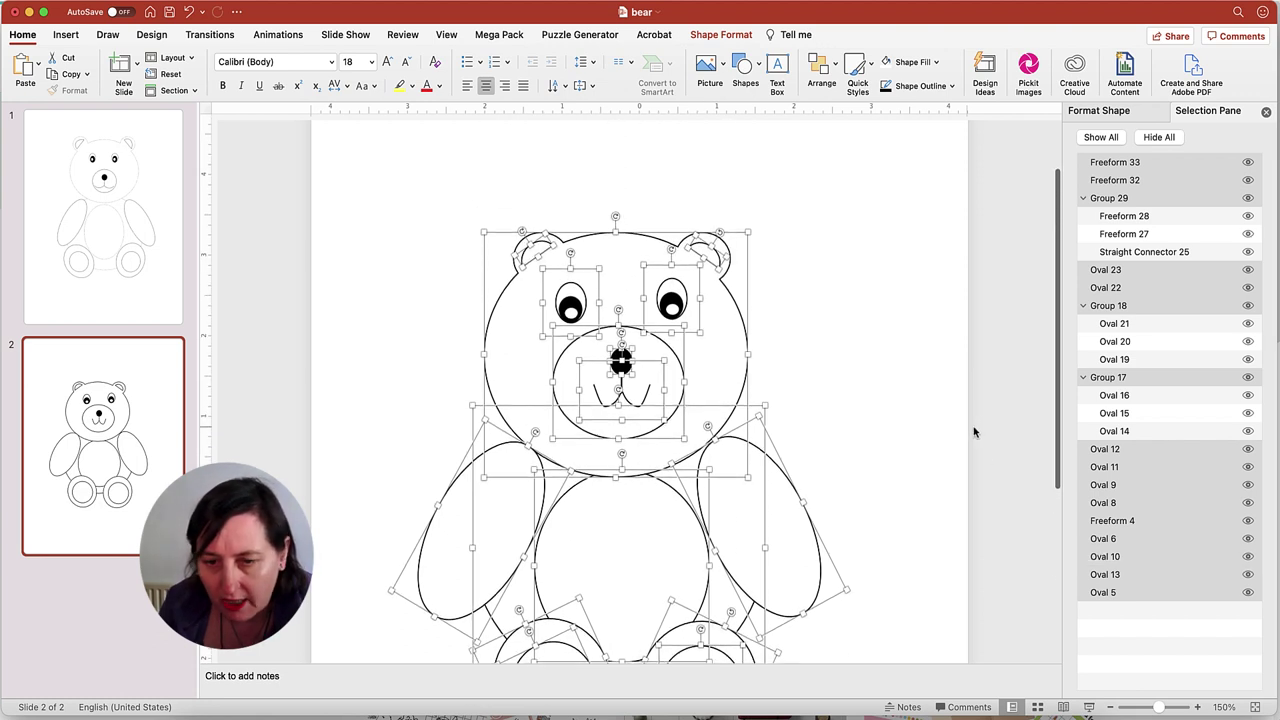
pyautogui.scroll(-3, 975, 432)
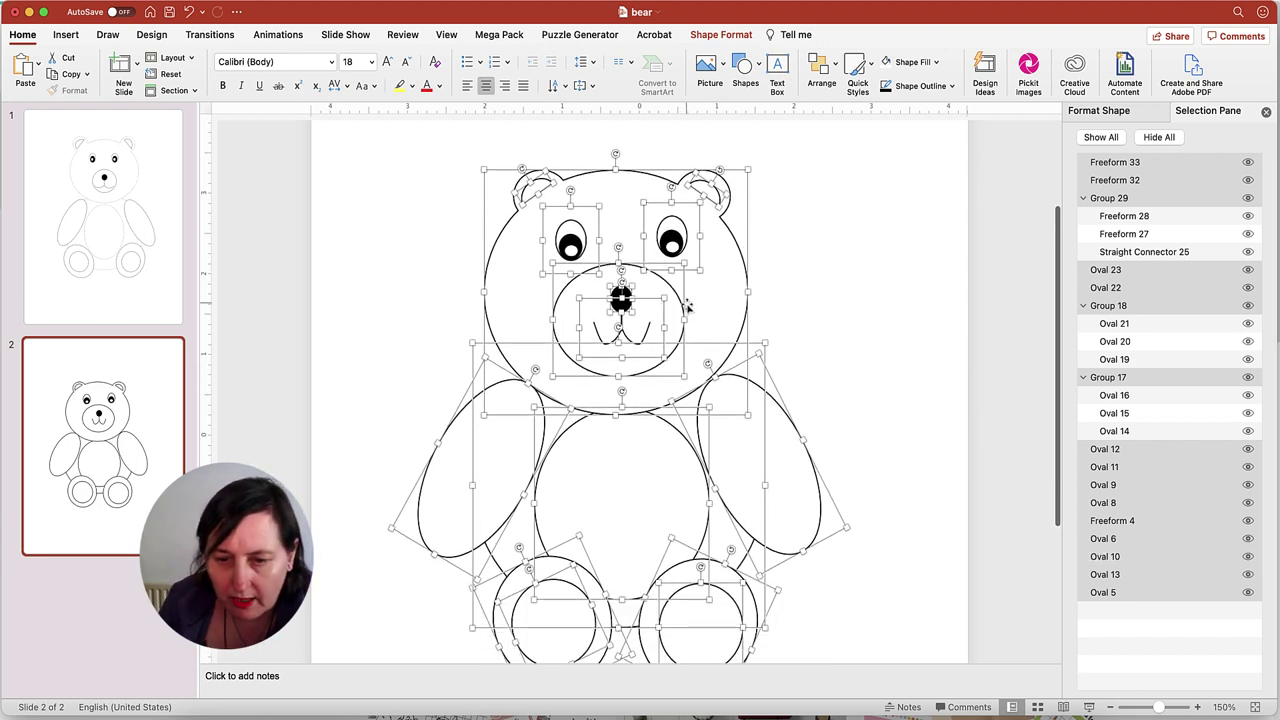
pyautogui.rightClick(706, 299)
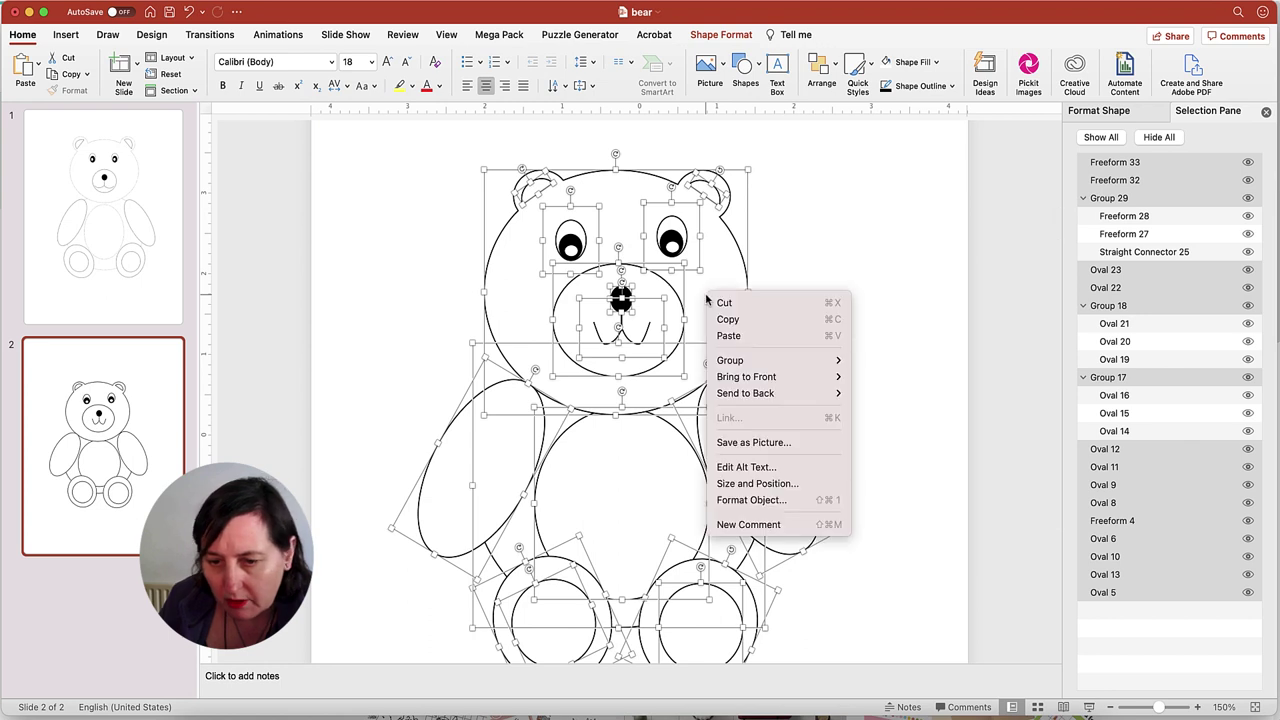
# Step: Group the selected bear shapes and give all their outlines a dashed line style
pyautogui.moveTo(787, 363)
pyautogui.click(911, 361)
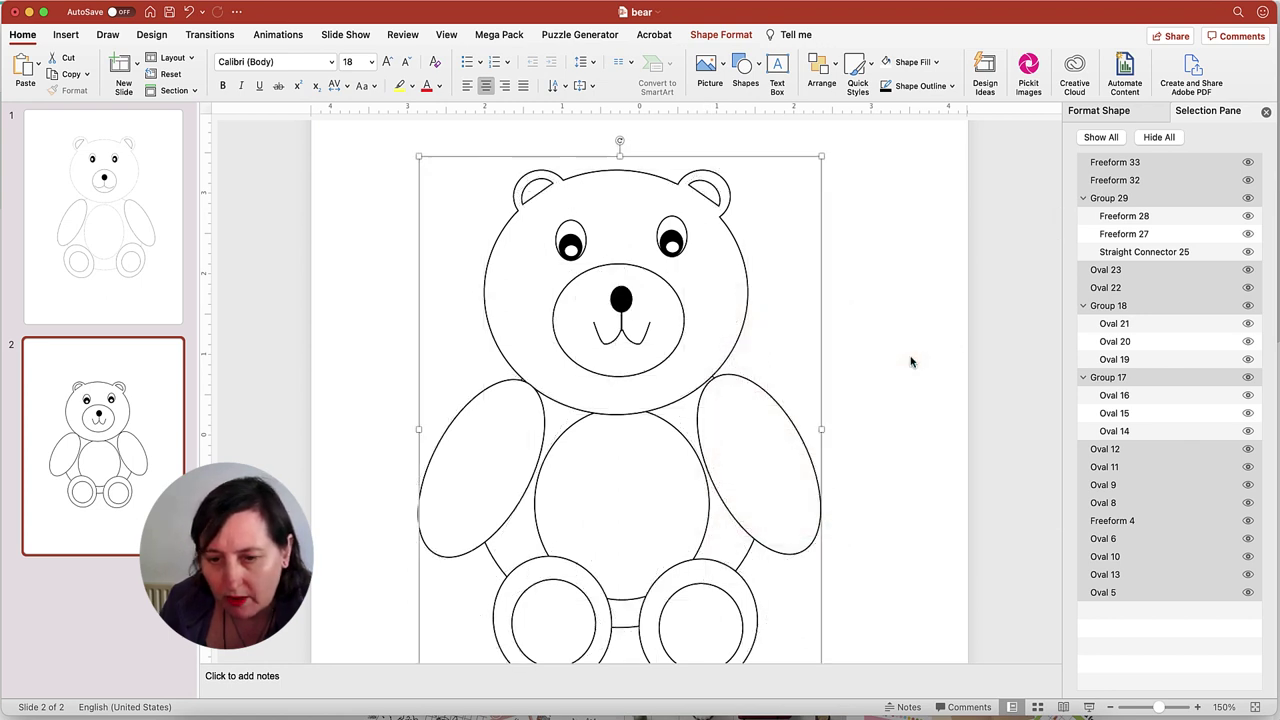
pyautogui.scroll(-5, 869, 355)
pyautogui.scroll(1, 869, 355)
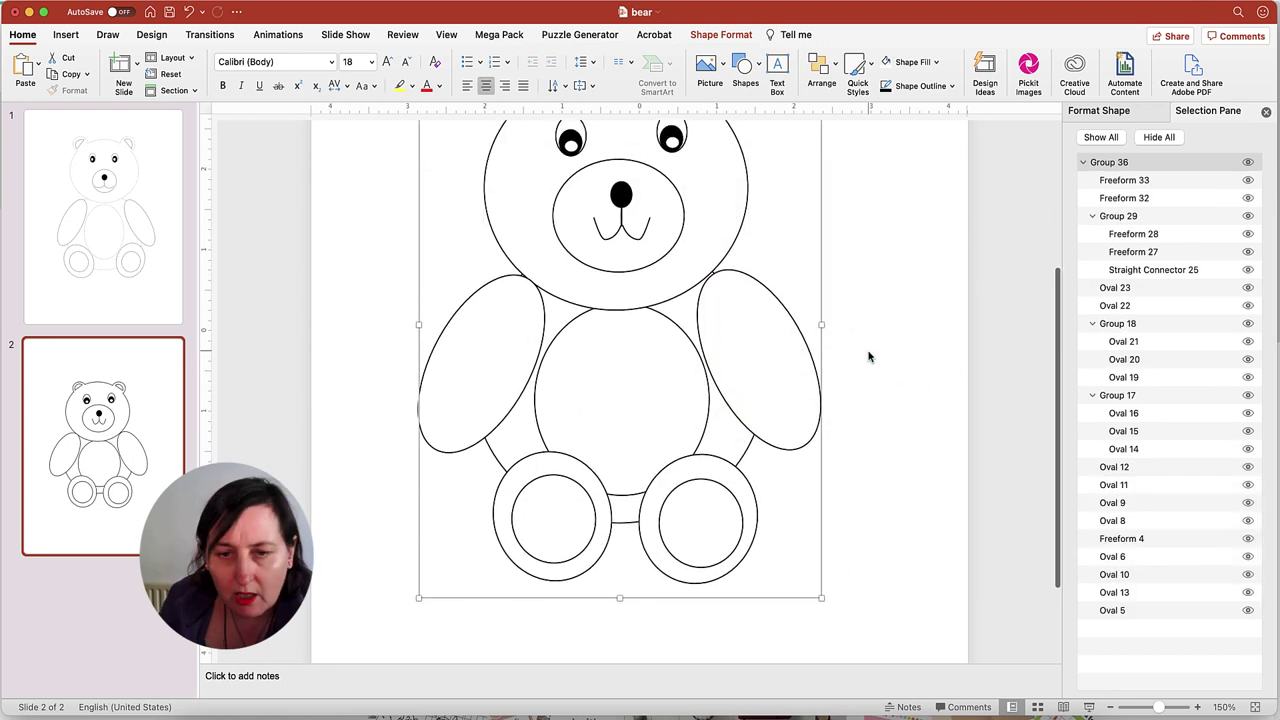
pyautogui.click(714, 36)
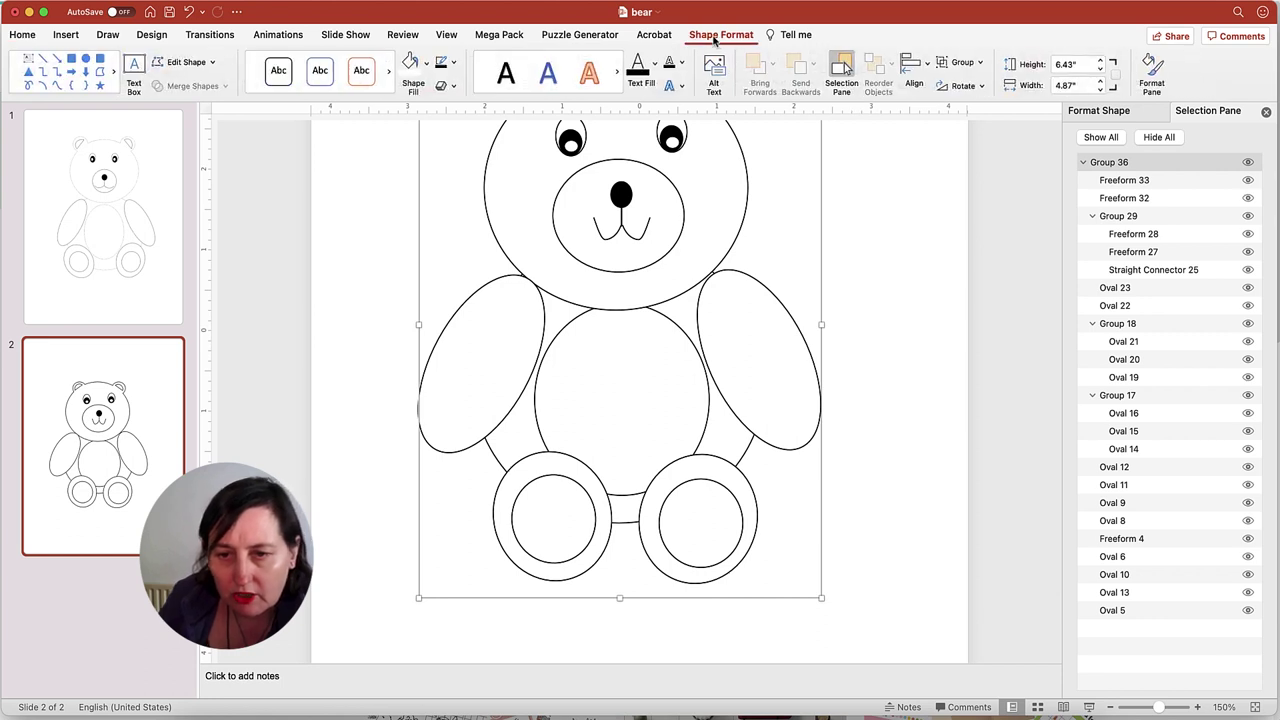
pyautogui.click(453, 64)
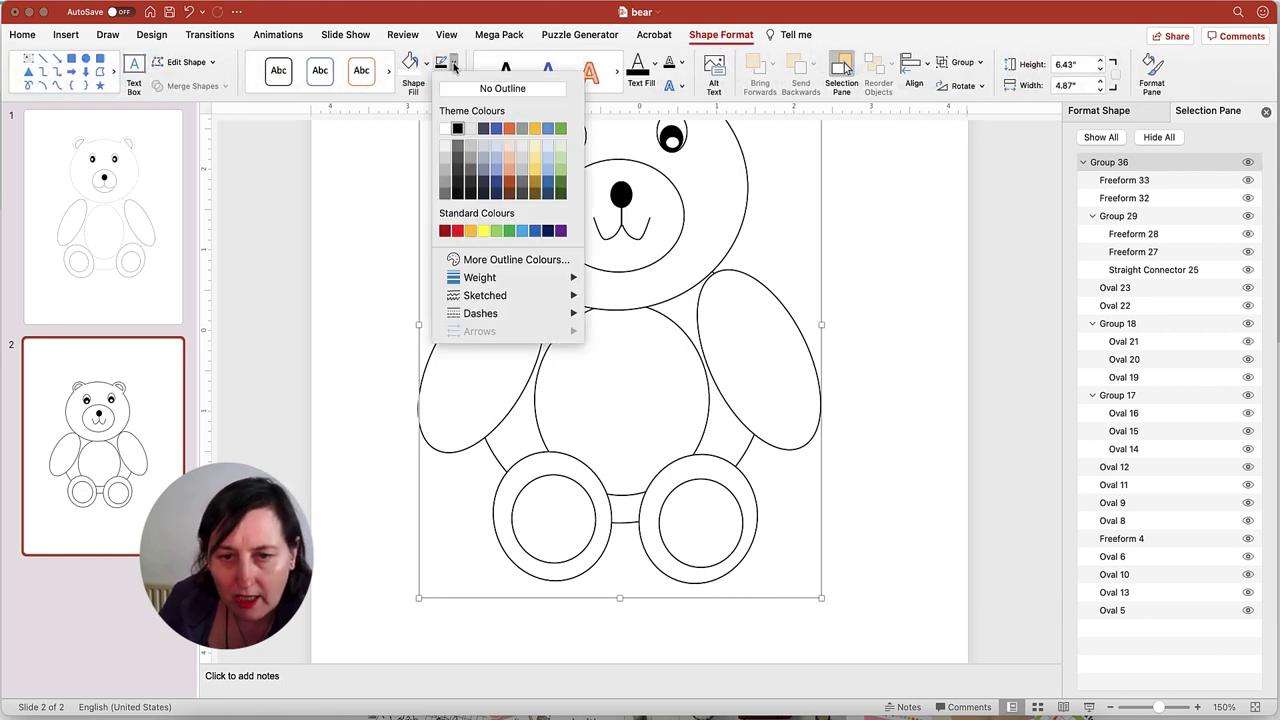
pyautogui.moveTo(542, 315)
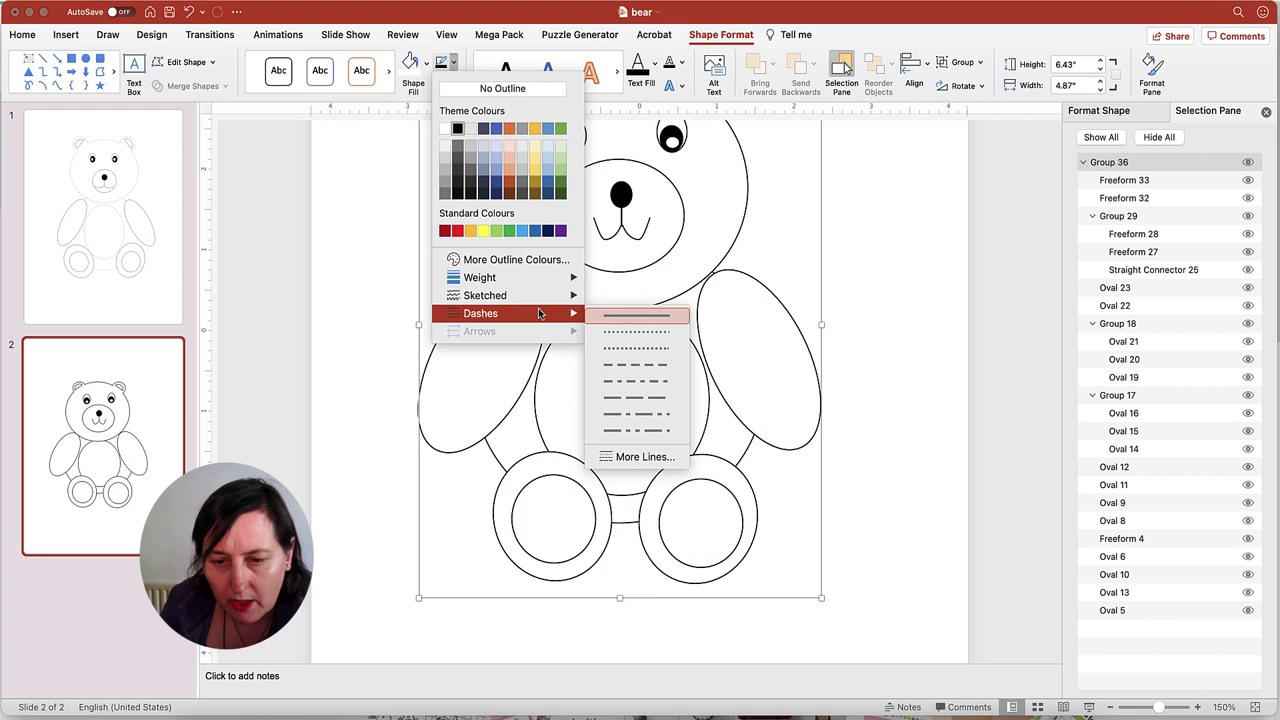
pyautogui.click(636, 365)
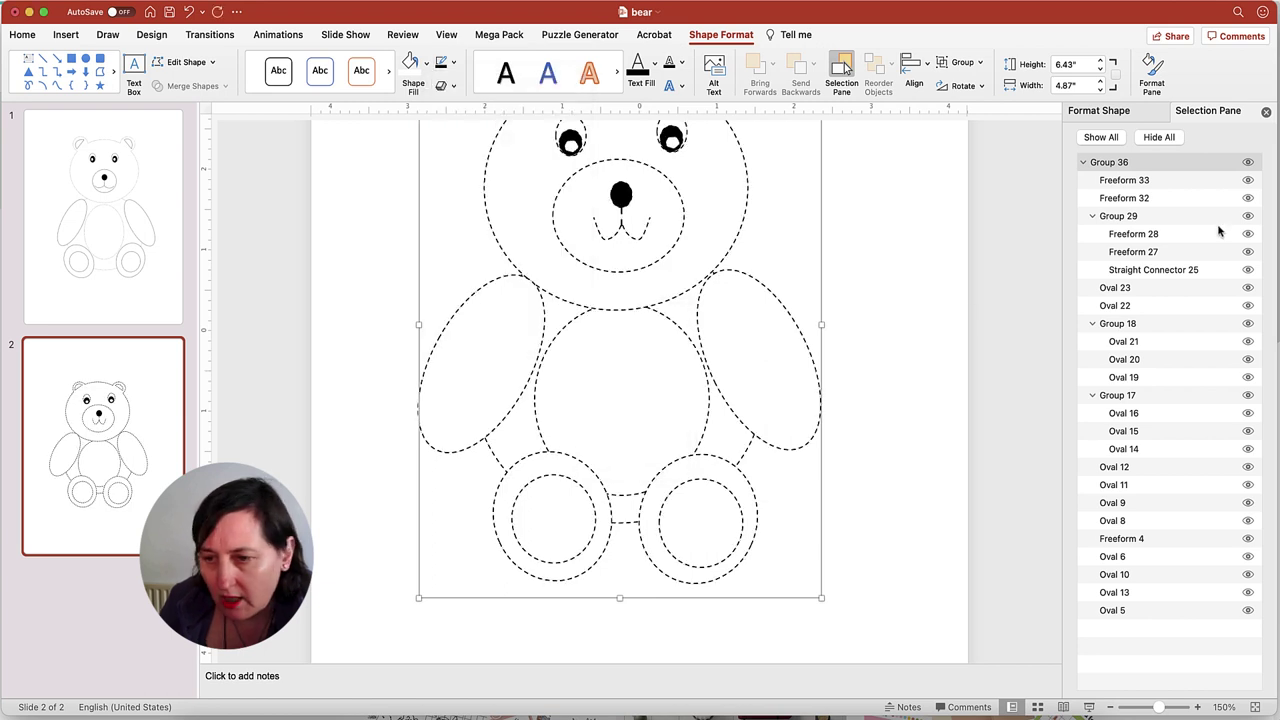
# Step: Set the outline cap type and join type to Round, then deselect the bear
pyautogui.click(1100, 111)
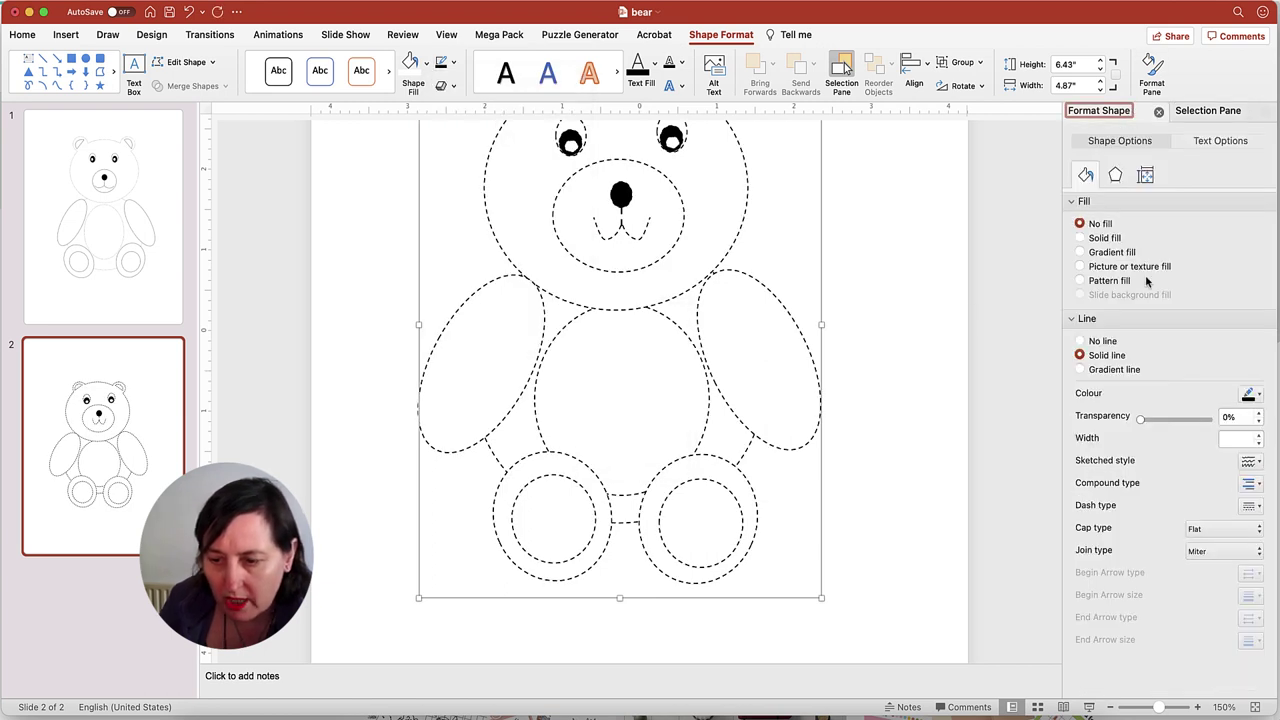
pyautogui.click(1245, 530)
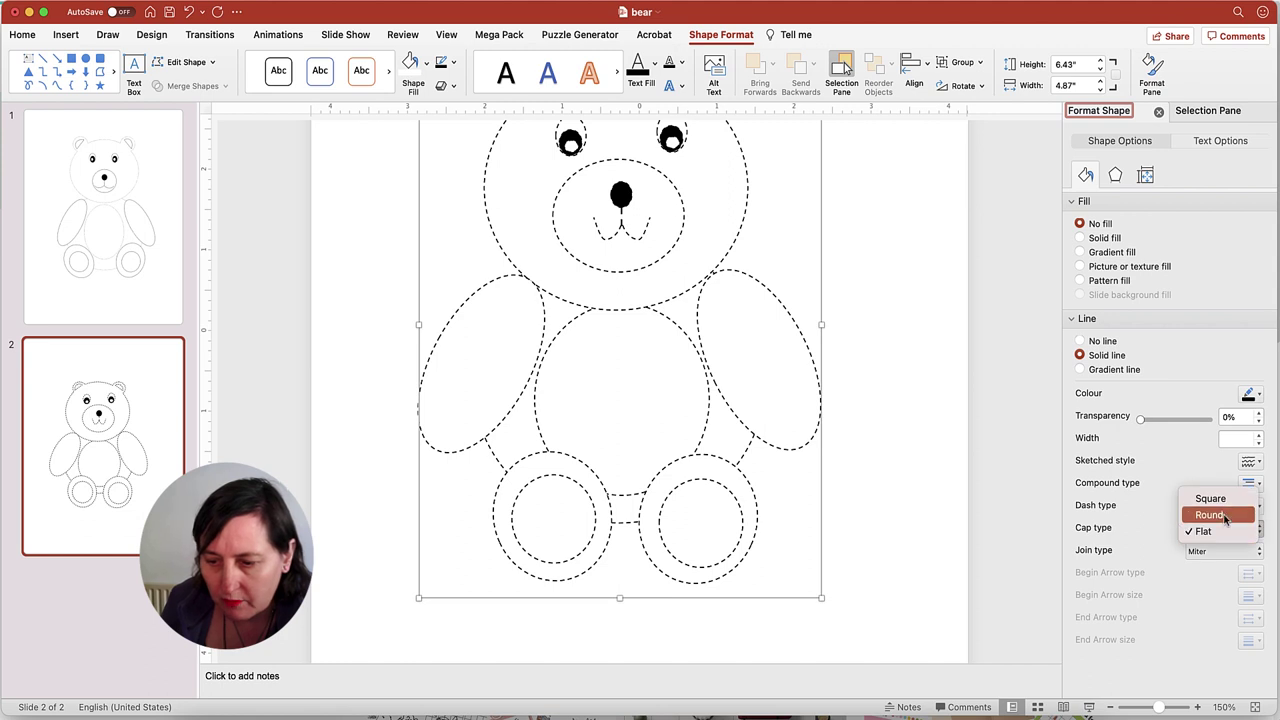
pyautogui.click(1225, 516)
pyautogui.click(1245, 551)
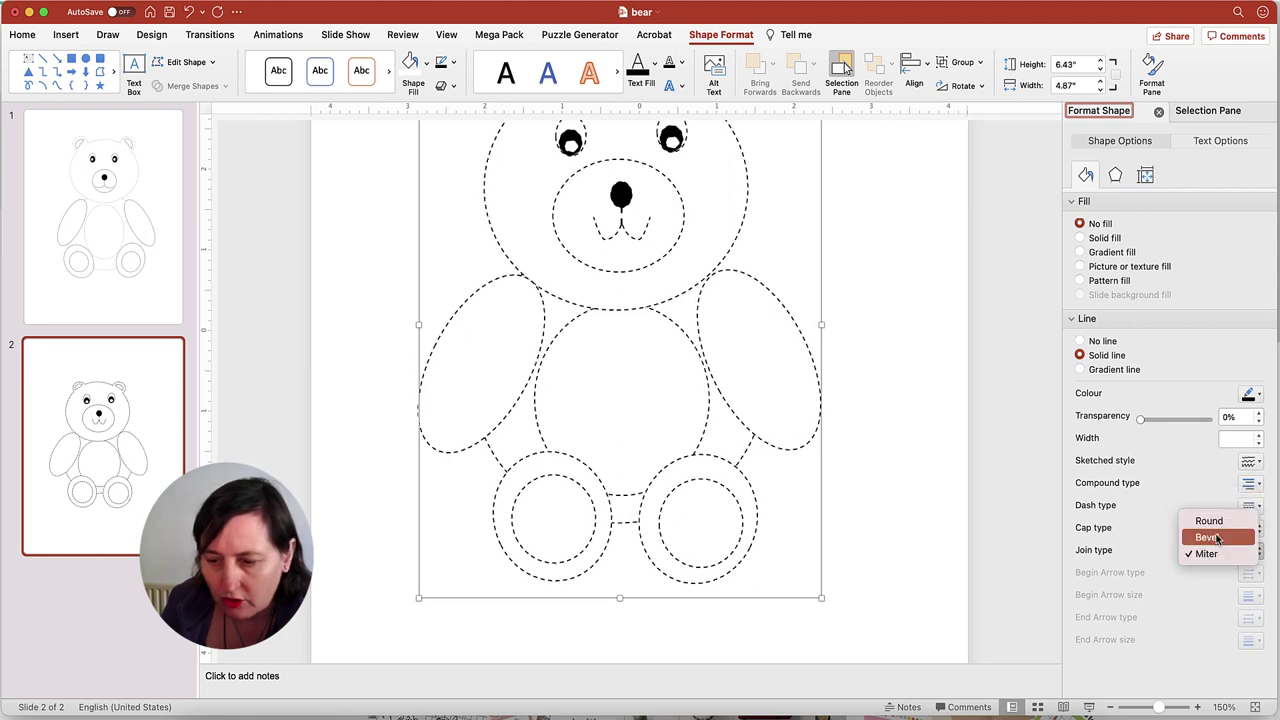
pyautogui.click(1220, 522)
pyautogui.click(910, 481)
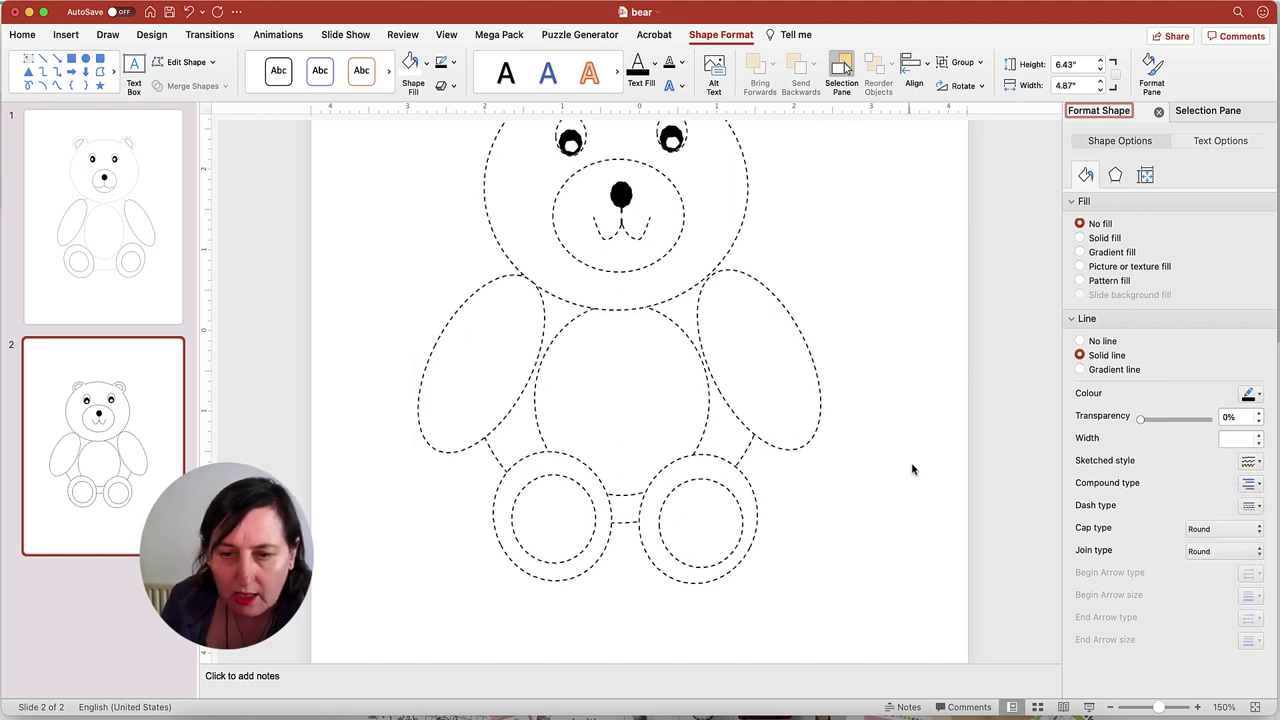
pyautogui.scroll(3, 811, 428)
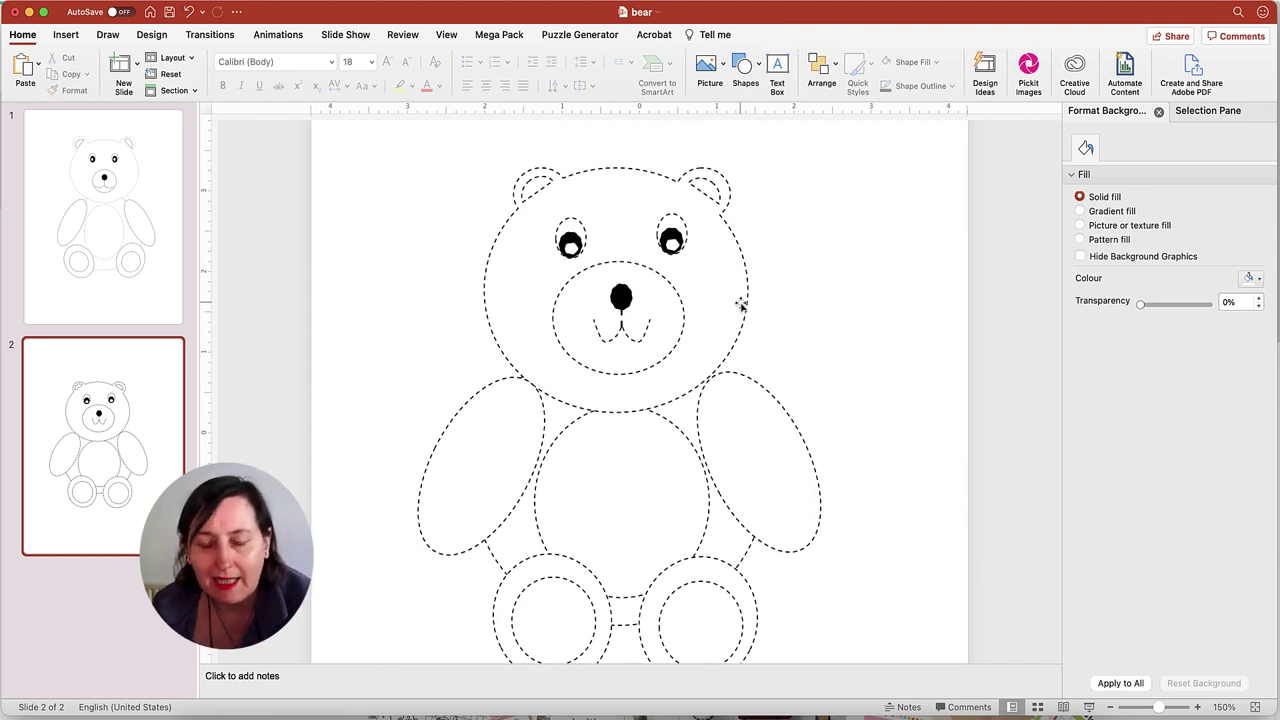
# Step: Compare slide 1's dotted bear with slide 2's dashed bear
pyautogui.scroll(-5, 790, 237)
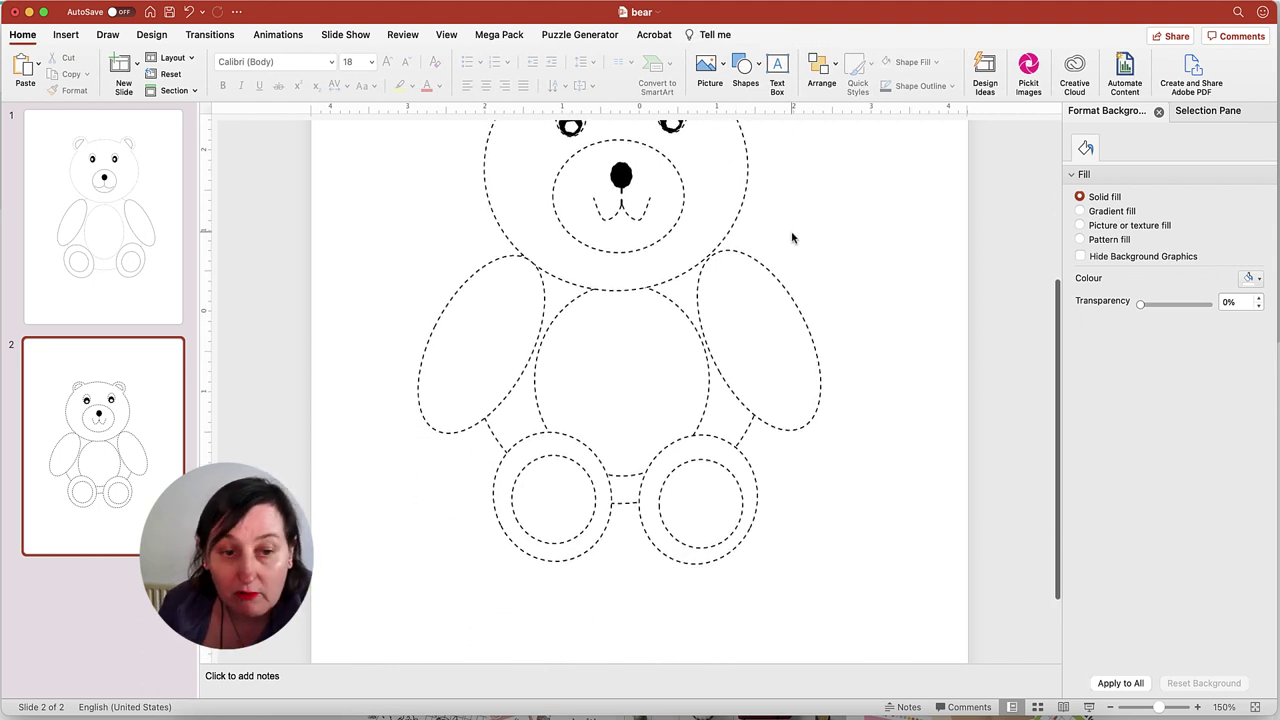
pyautogui.scroll(2, 791, 237)
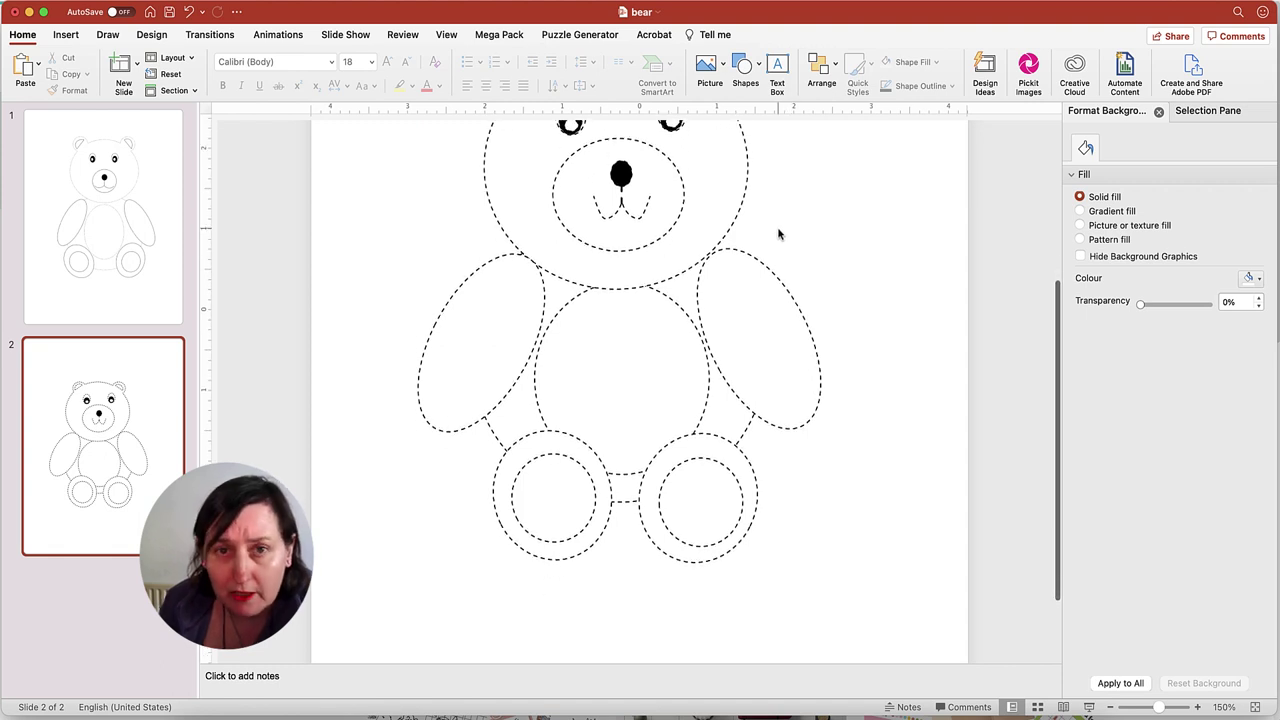
pyautogui.scroll(3, 785, 235)
pyautogui.scroll(2, 779, 234)
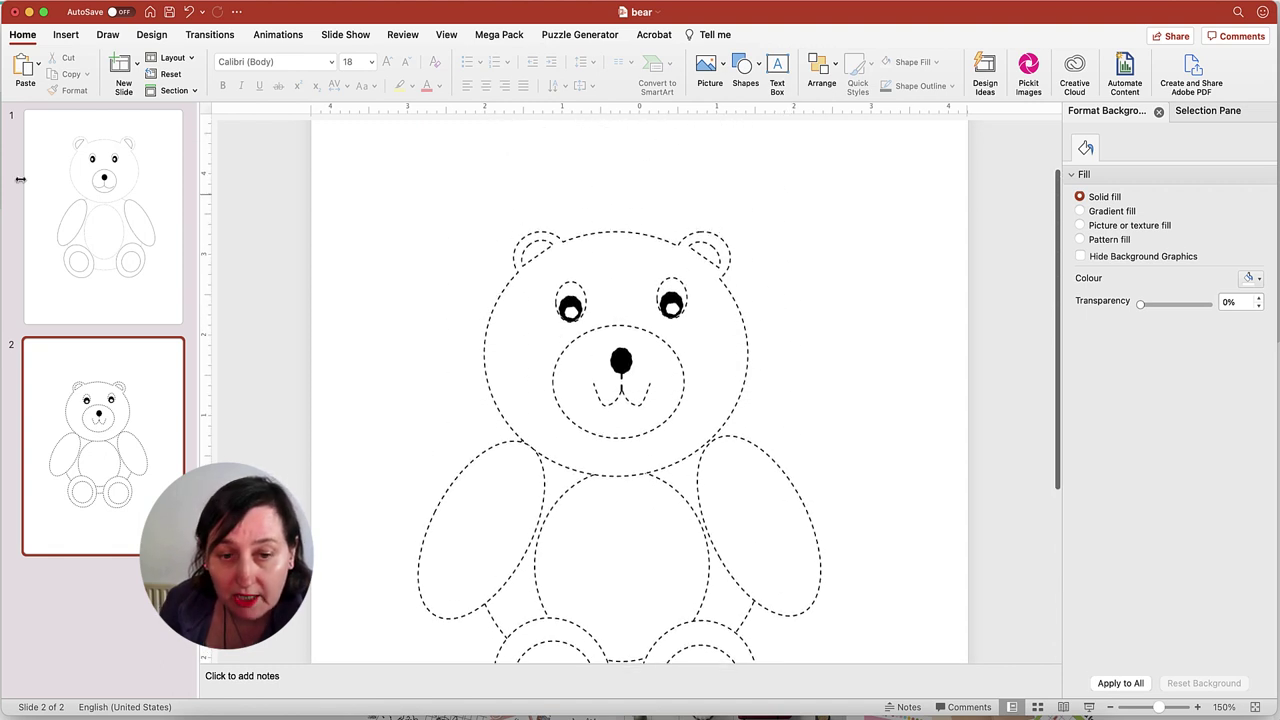
pyautogui.click(137, 203)
pyautogui.scroll(-5, 771, 240)
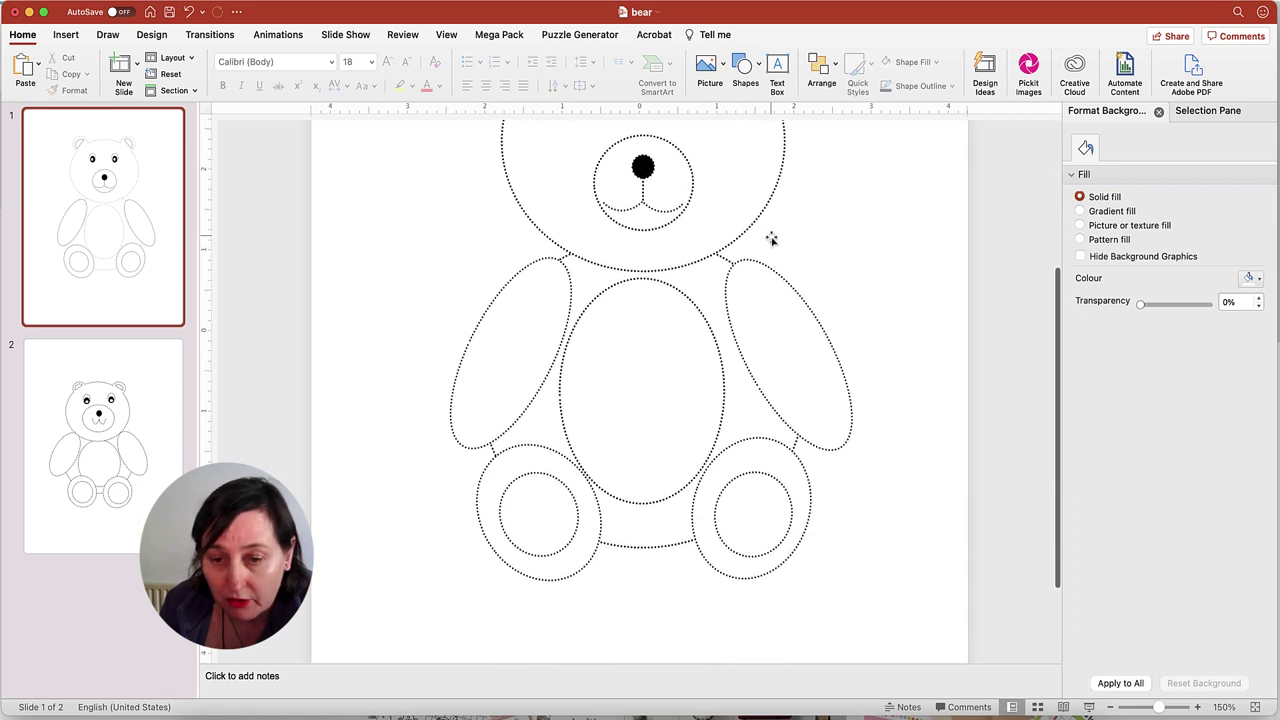
pyautogui.click(128, 433)
pyautogui.scroll(3, 666, 337)
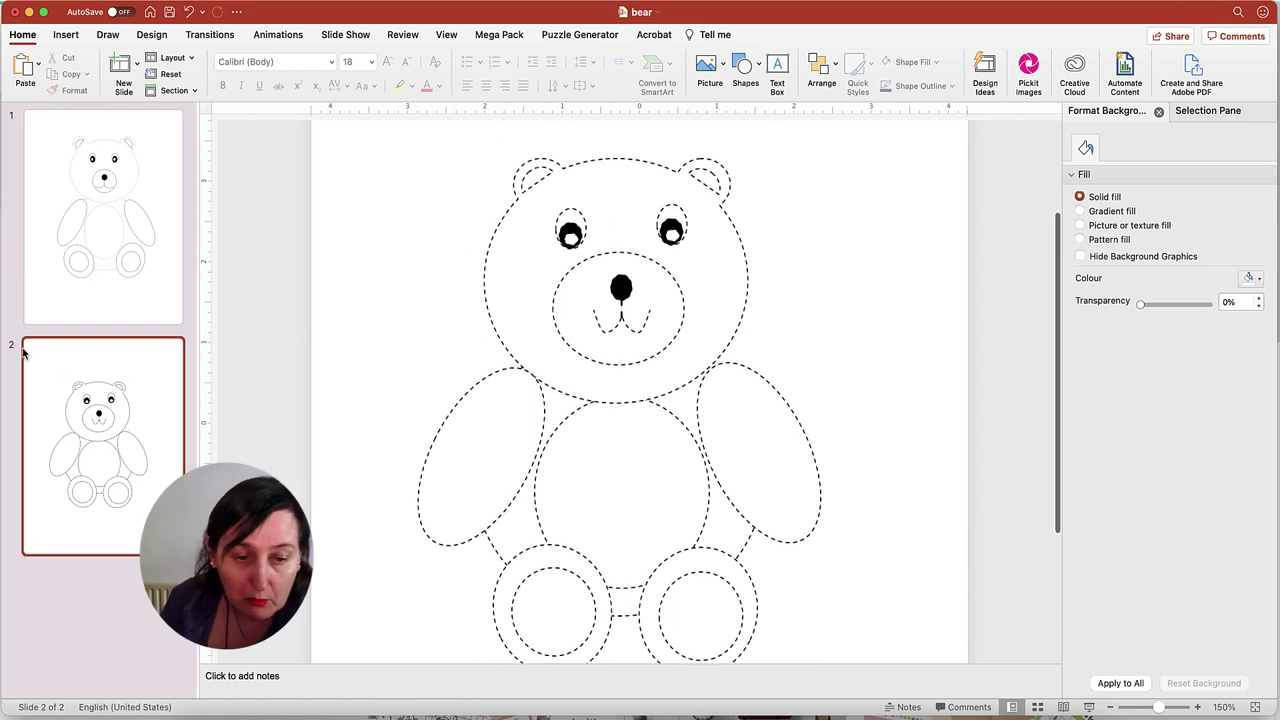
# Step: Insert a Blank layout slide after slide 2
pyautogui.click(119, 565)
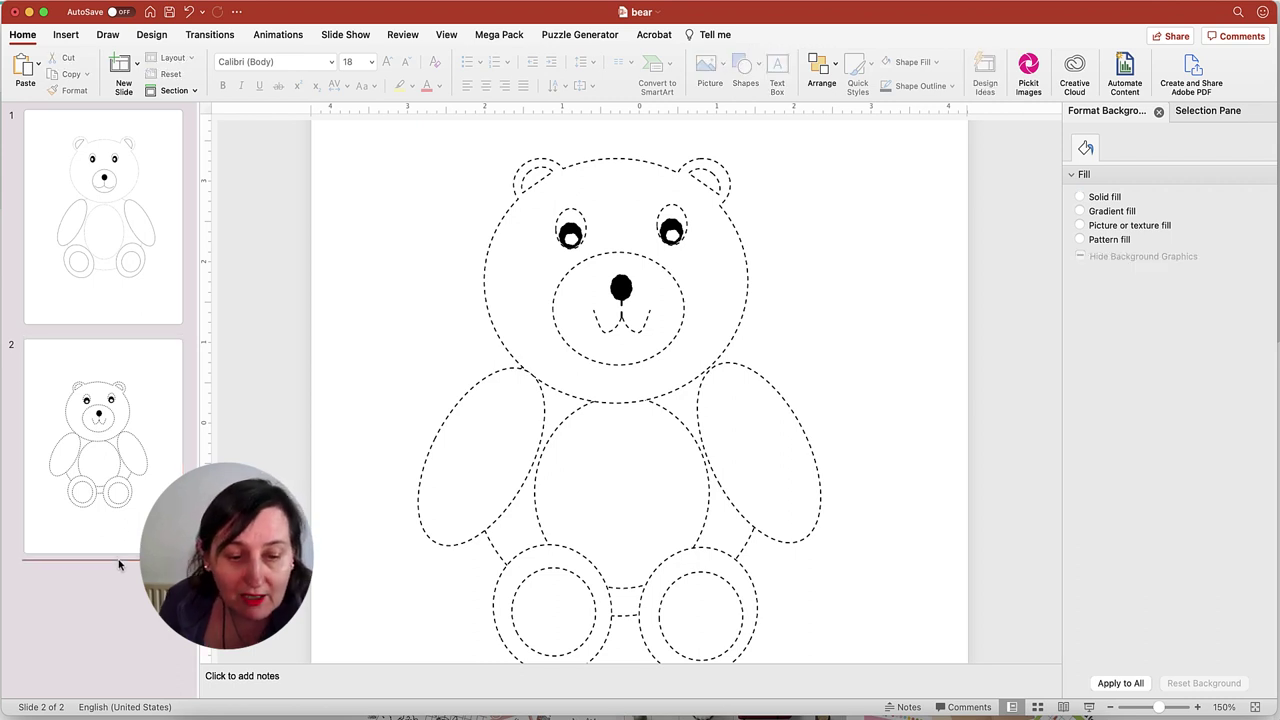
pyautogui.click(139, 65)
pyautogui.click(220, 231)
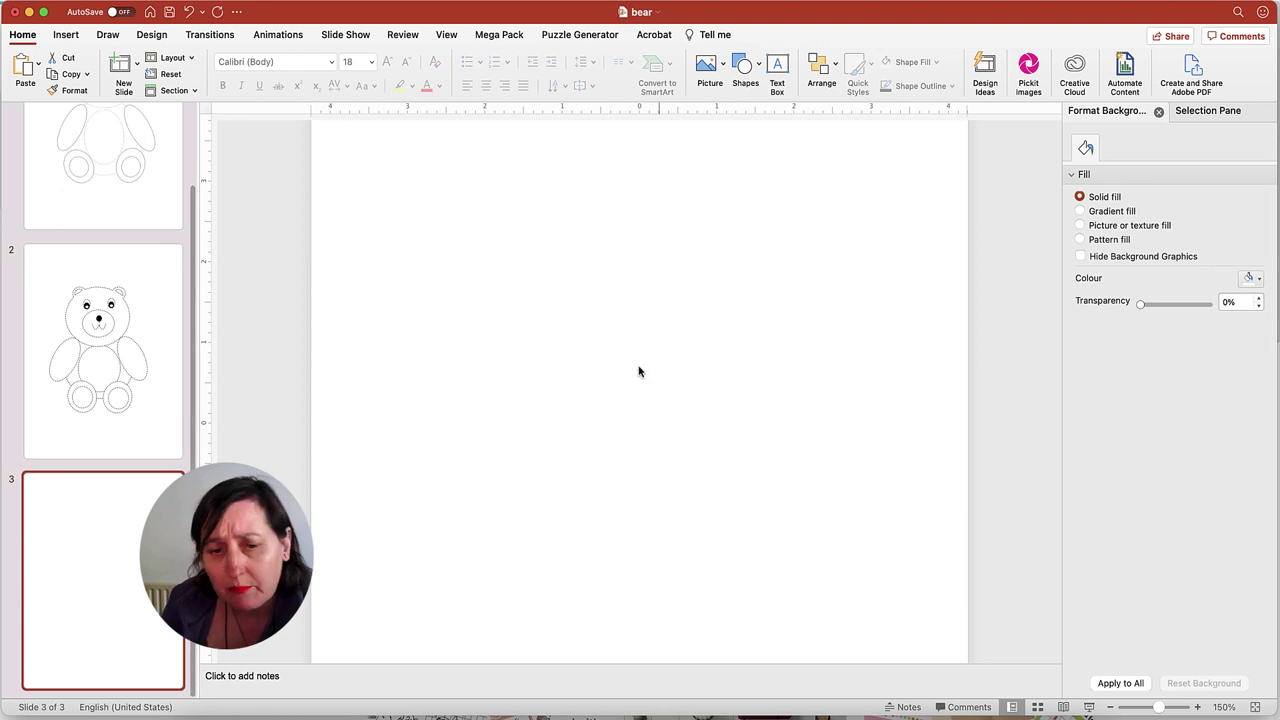
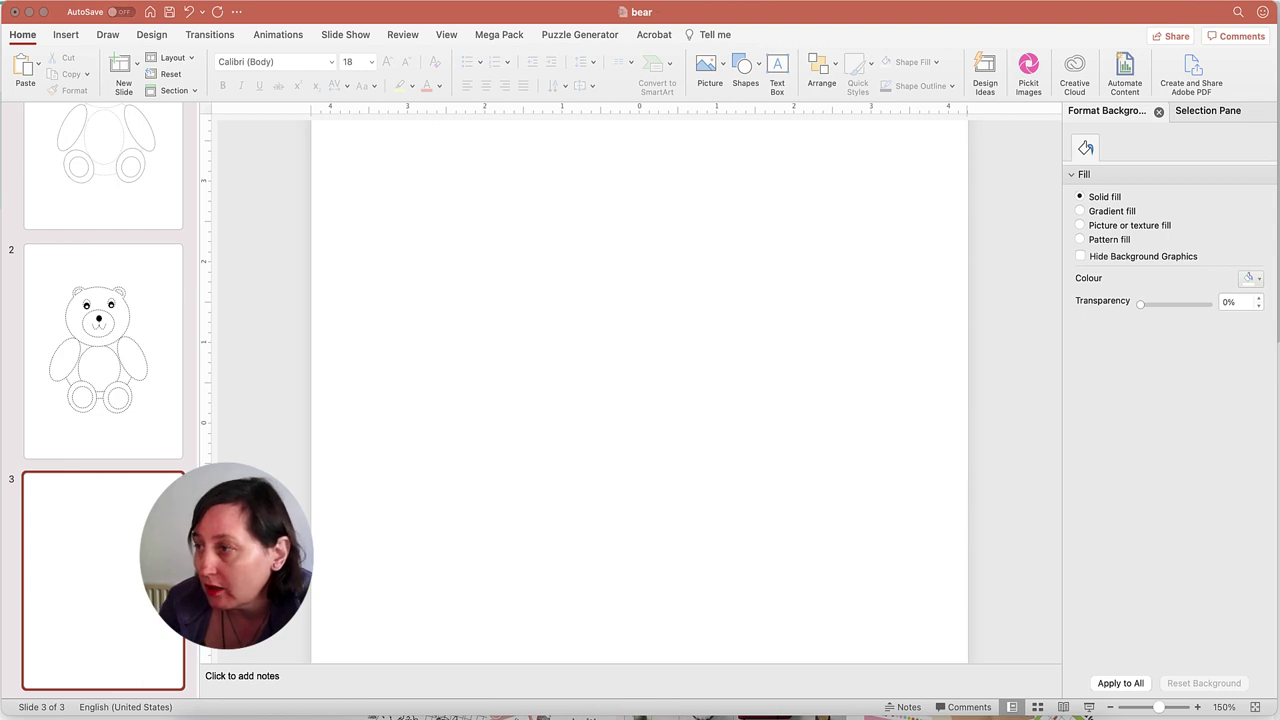
# Step: Insert the fairy SVG on slide 3, move it higher, and fill it white
pyautogui.moveTo(1275, 345); pyautogui.dragTo(649, 223)
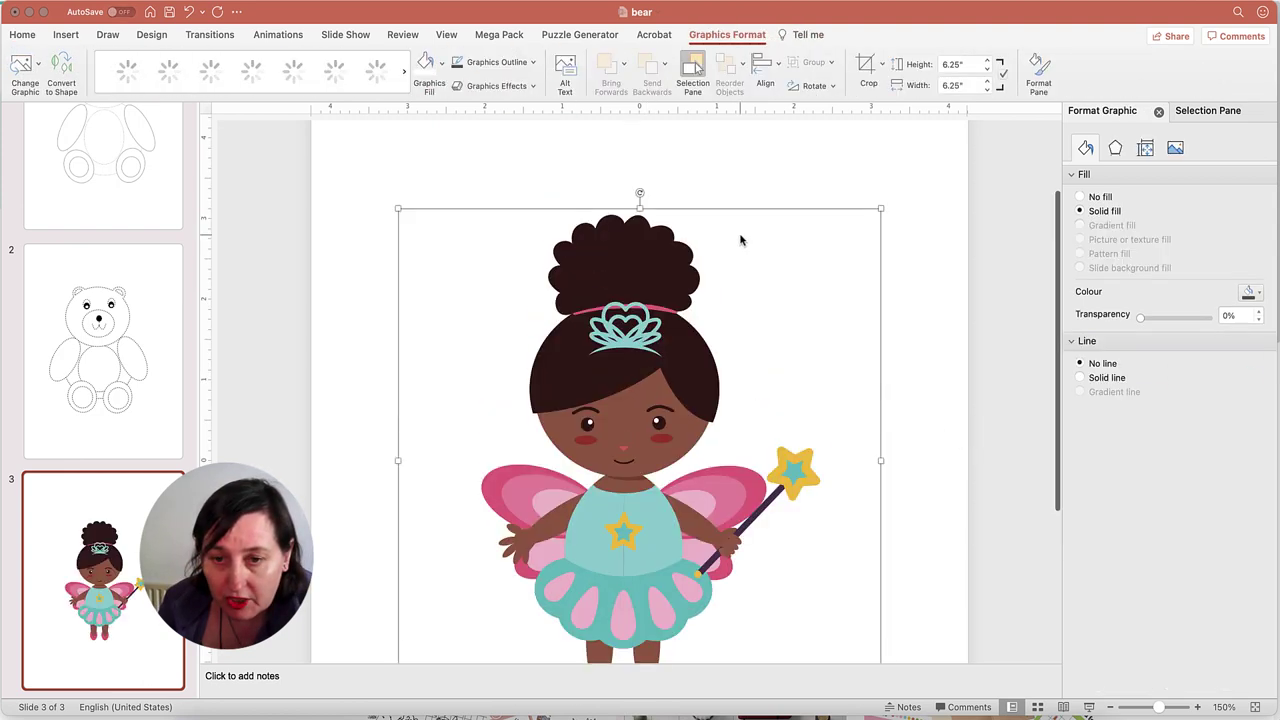
pyautogui.scroll(5, 925, 218)
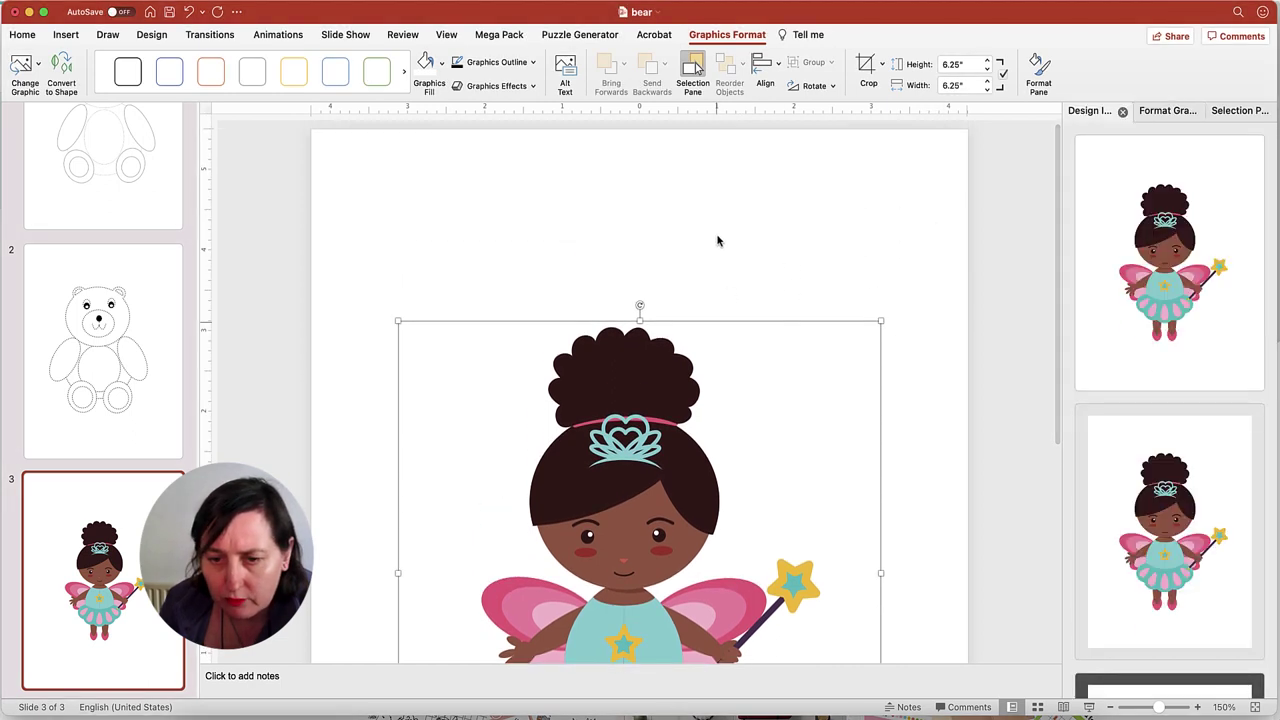
pyautogui.moveTo(642, 347); pyautogui.dragTo(643, 240)
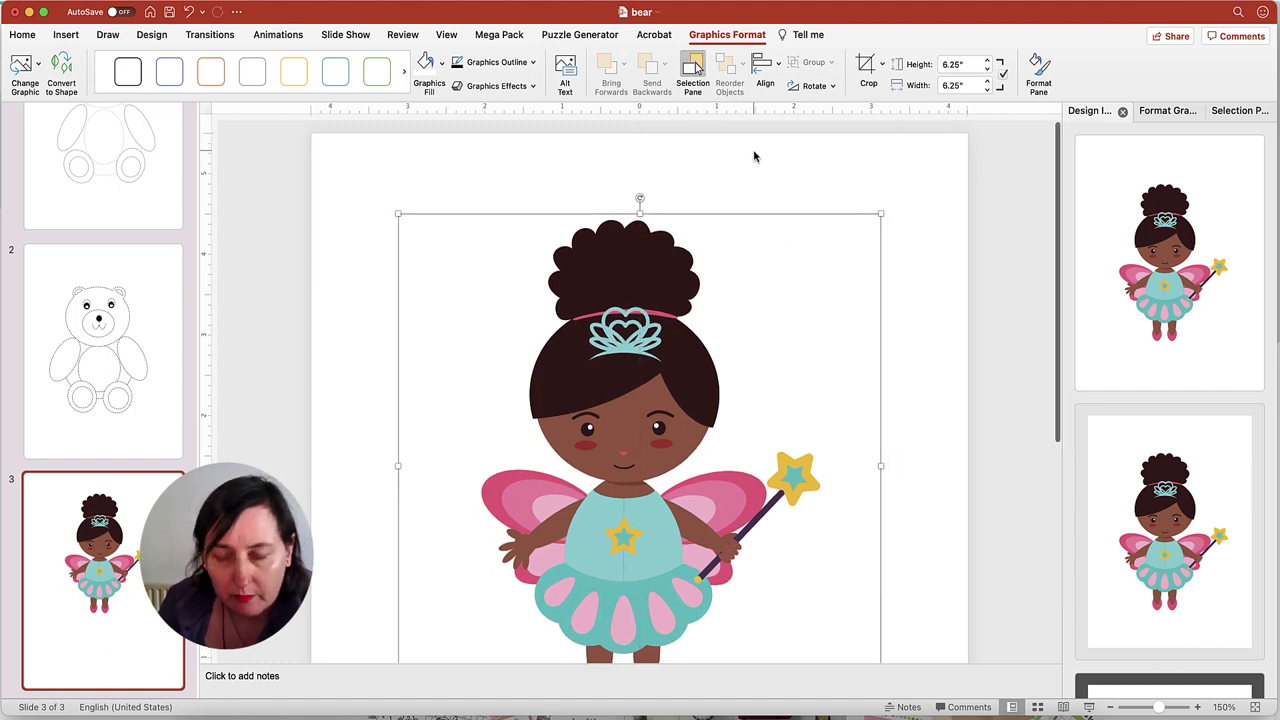
pyautogui.scroll(-2, 755, 156)
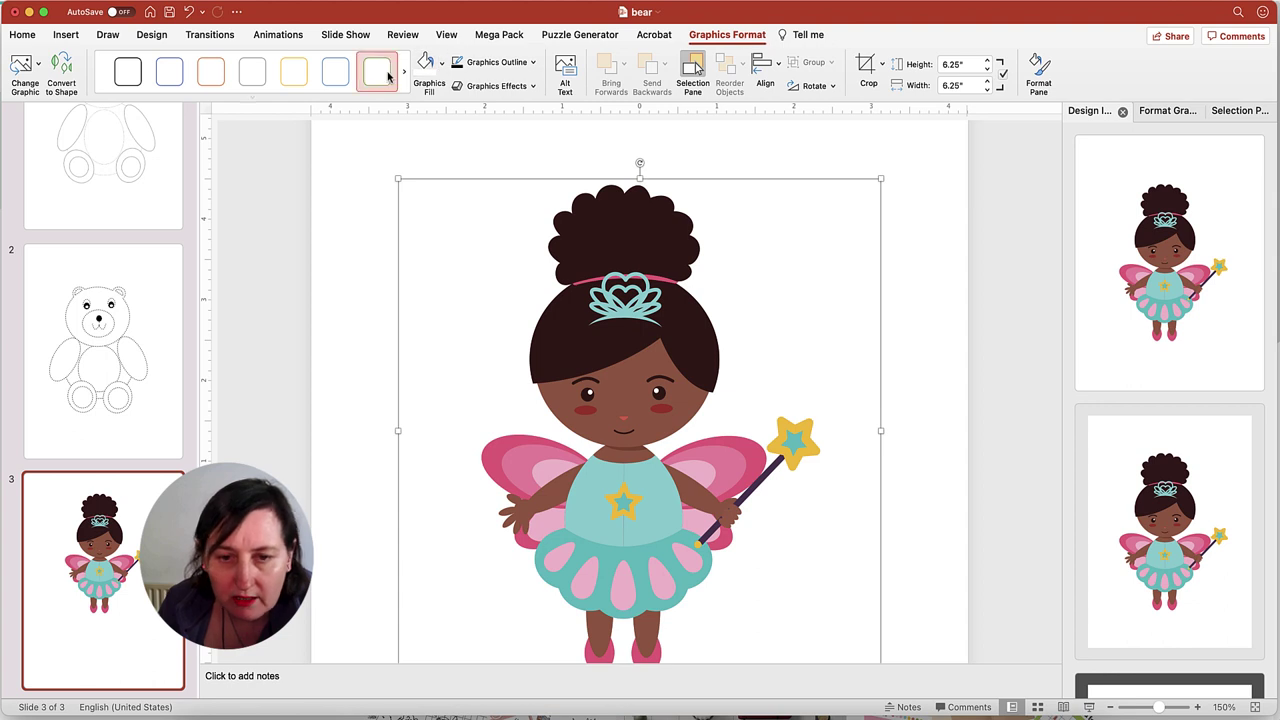
pyautogui.click(428, 64)
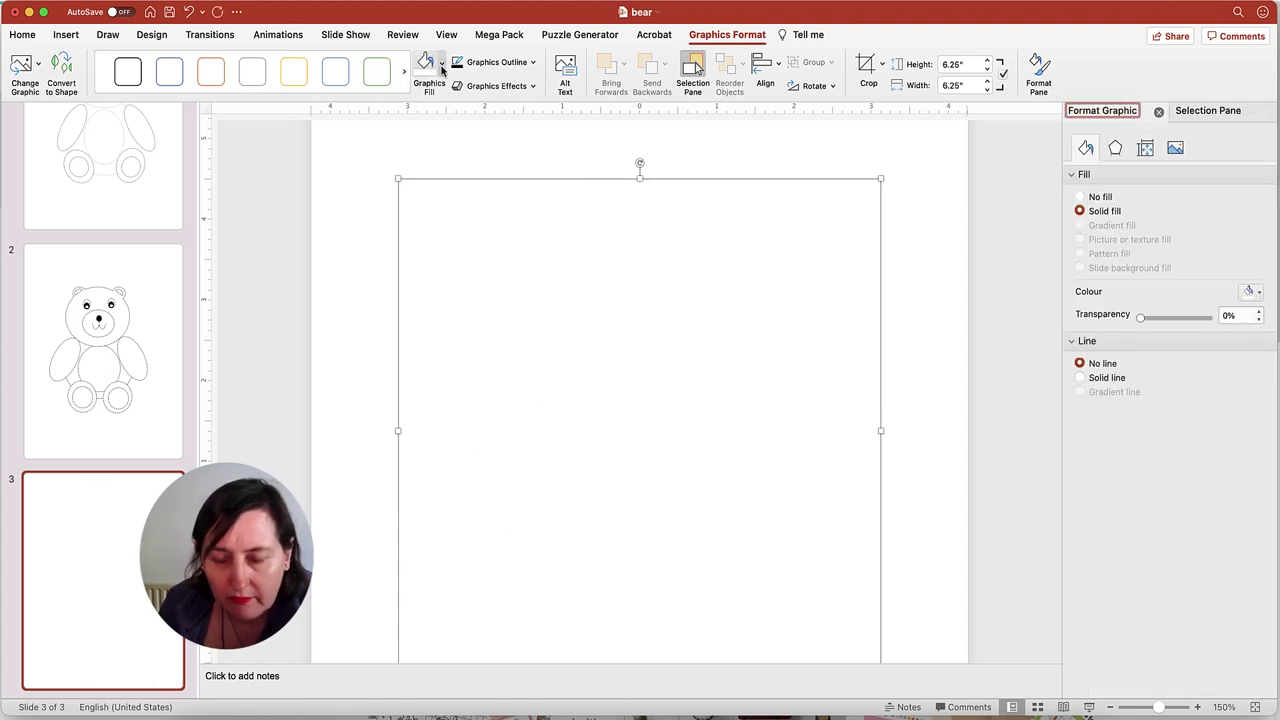
# Step: Give the fairy graphic a black outline
pyautogui.click(533, 63)
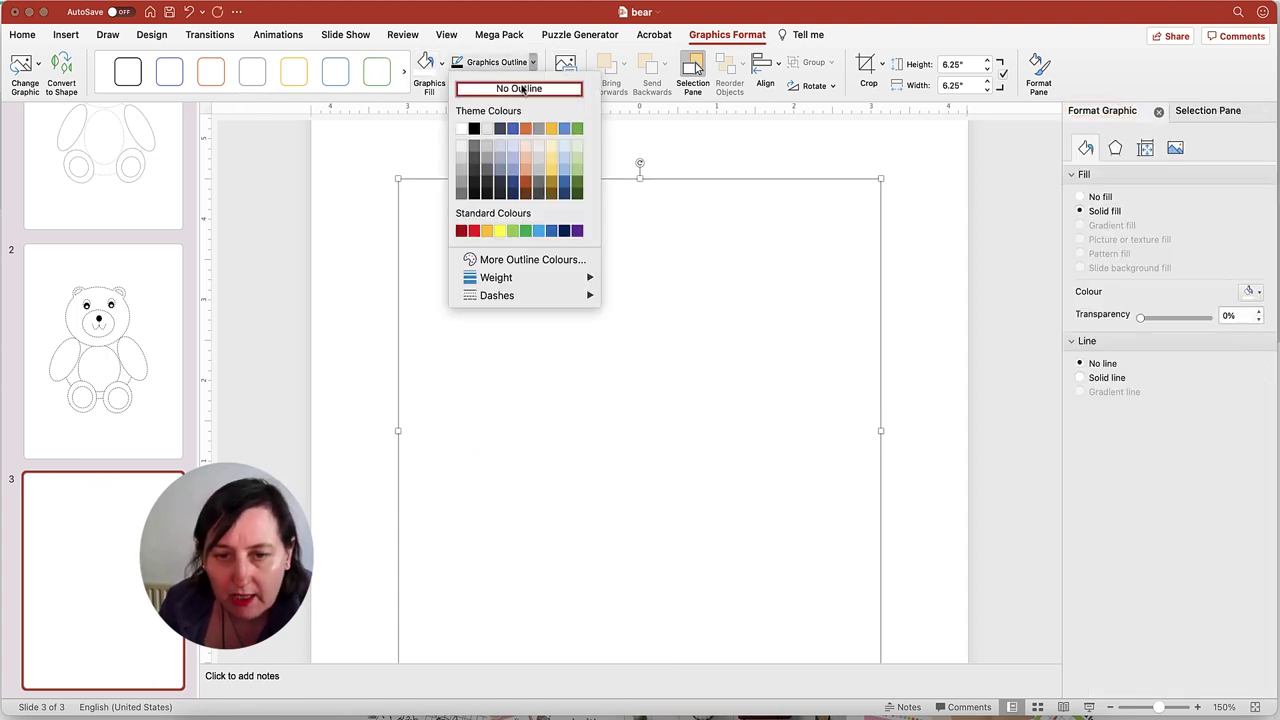
pyautogui.moveTo(549, 280)
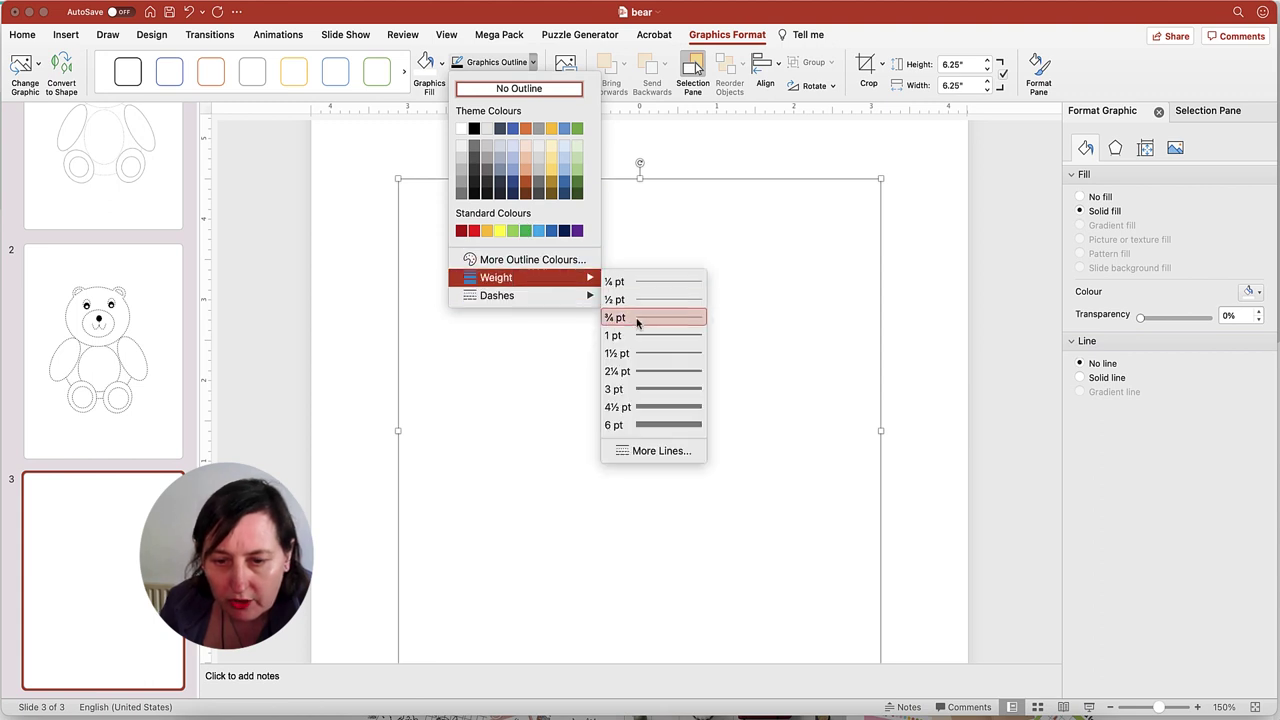
pyautogui.click(474, 128)
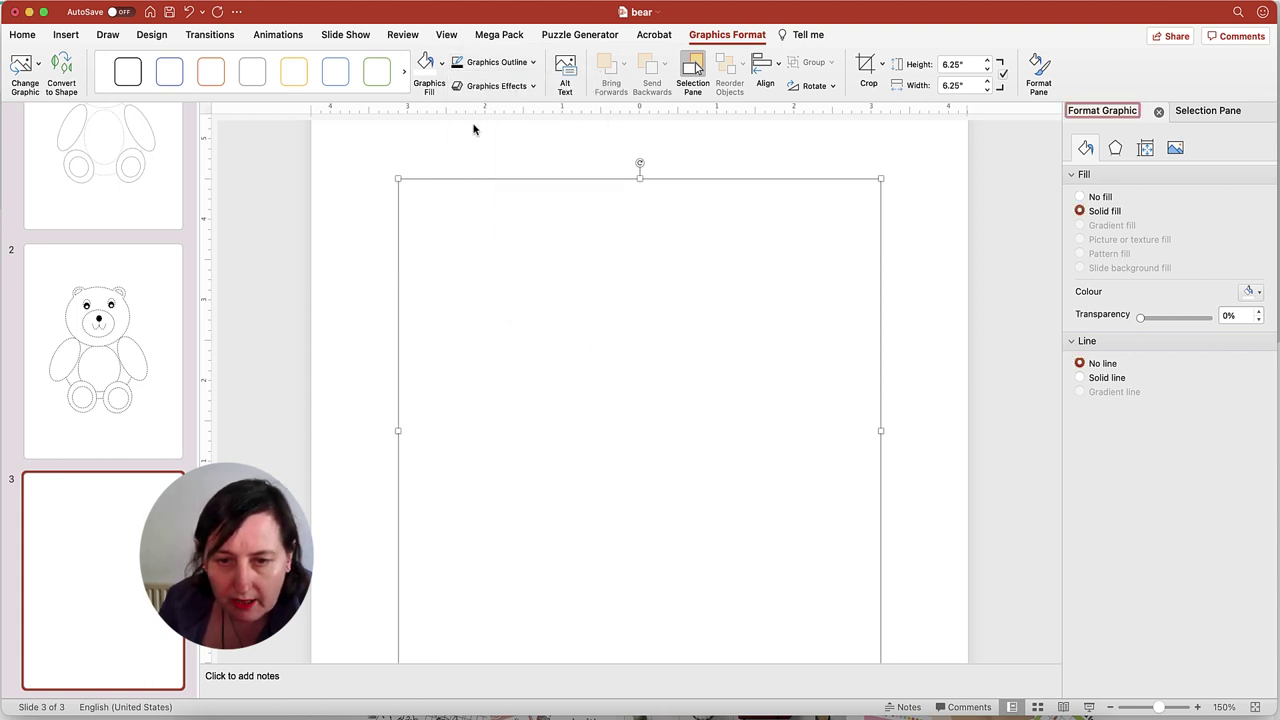
# Step: Change the fairy's black outline to a dashed style
pyautogui.click(534, 63)
pyautogui.moveTo(585, 295)
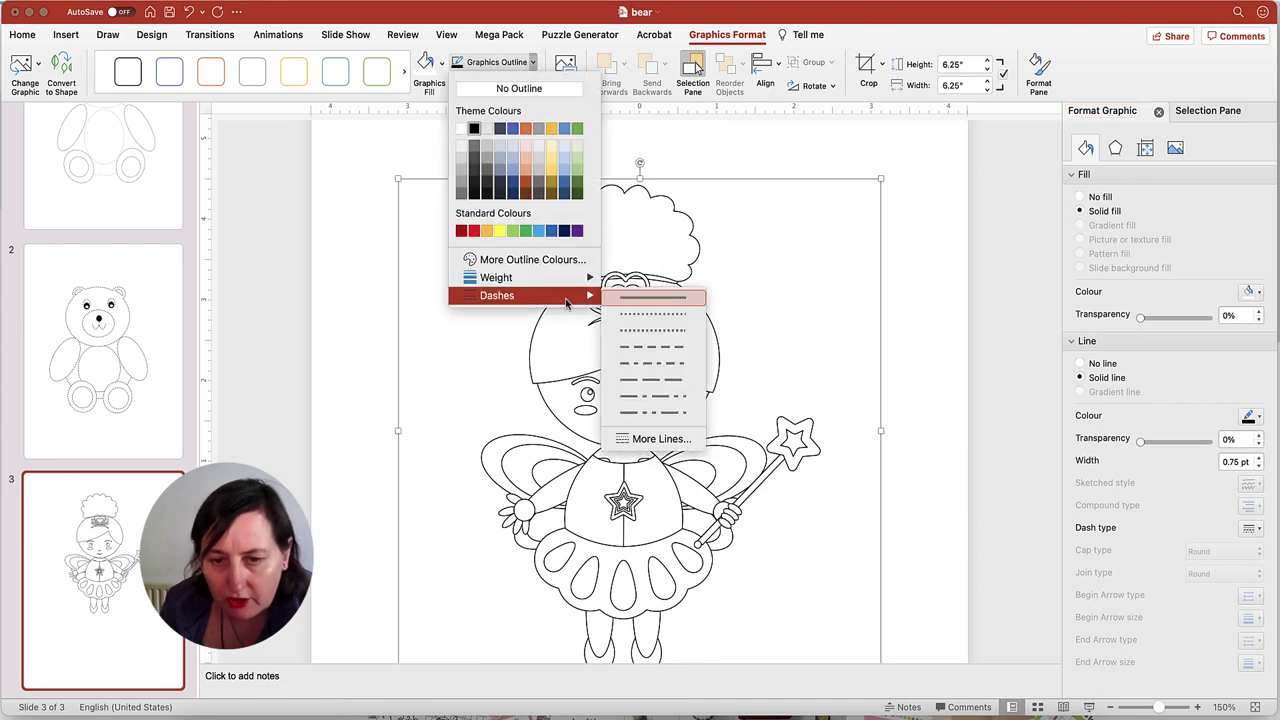
pyautogui.click(685, 352)
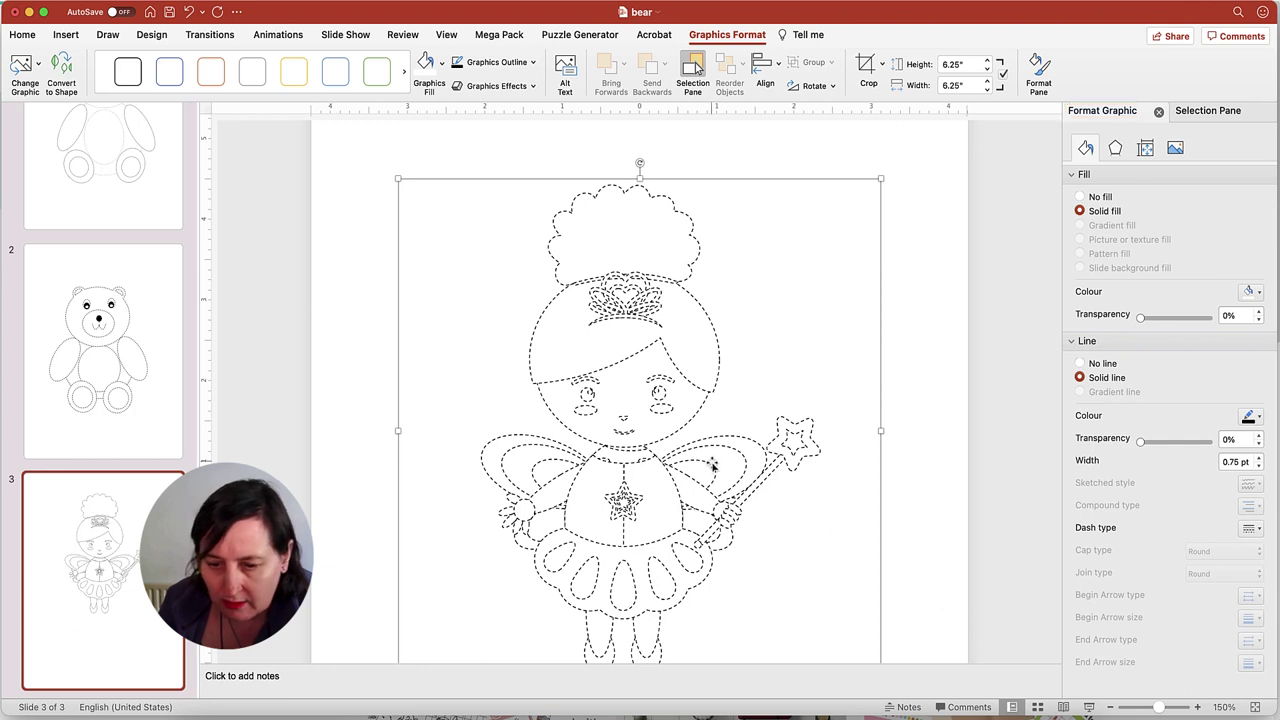
pyautogui.scroll(-3, 1032, 480)
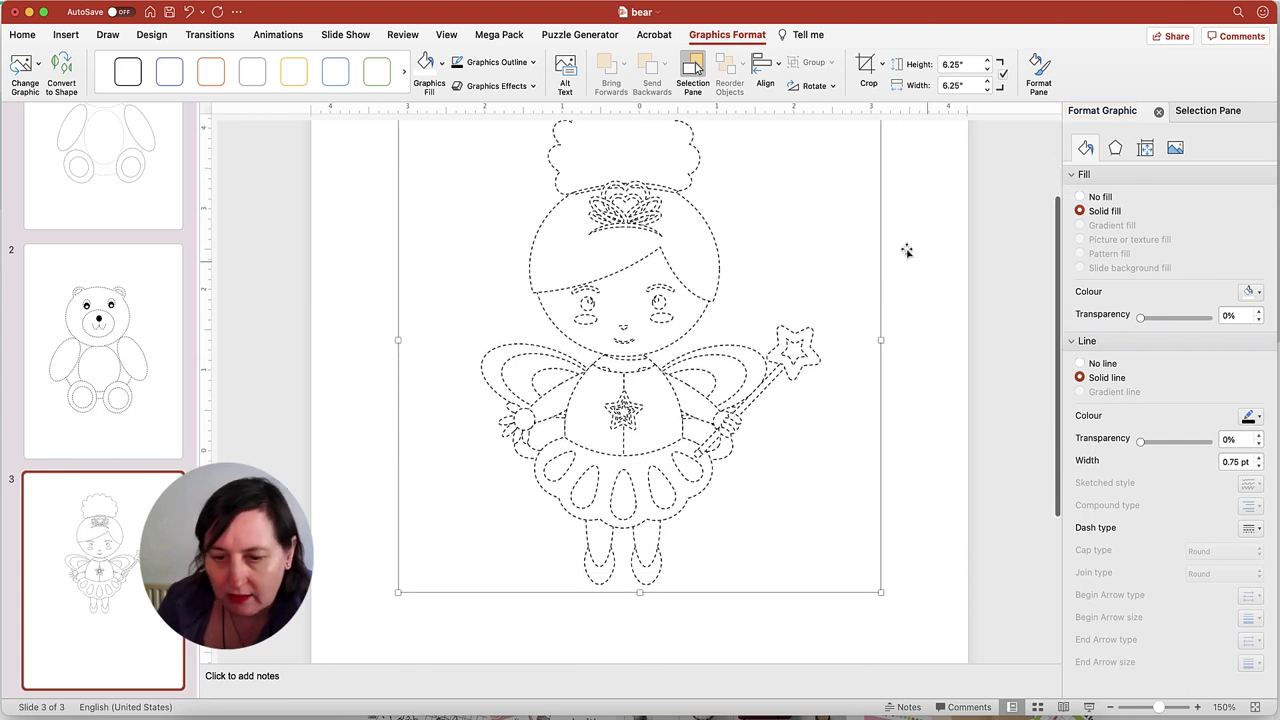
pyautogui.scroll(-1, 773, 251)
pyautogui.scroll(3, 773, 251)
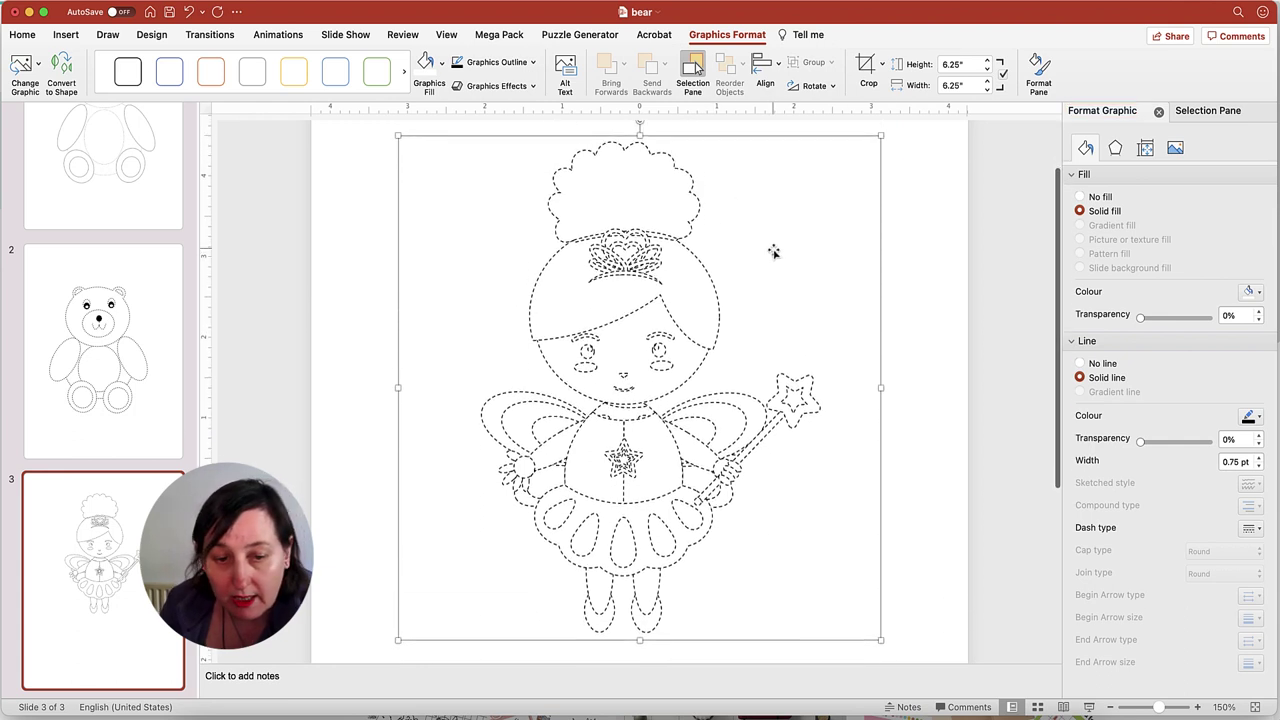
pyautogui.click(108, 693)
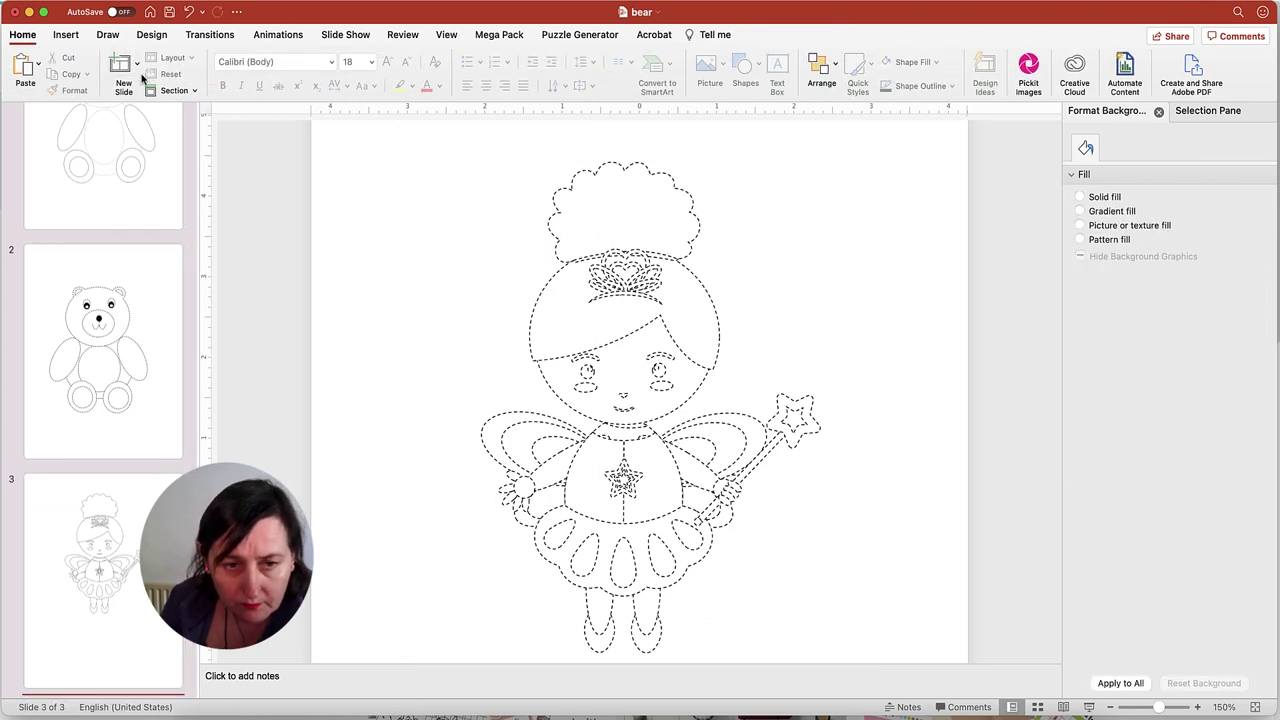
# Step: Add blank slide 4, insert the unicorn SVG on it, and fill it white
pyautogui.click(129, 75)
pyautogui.click(212, 280)
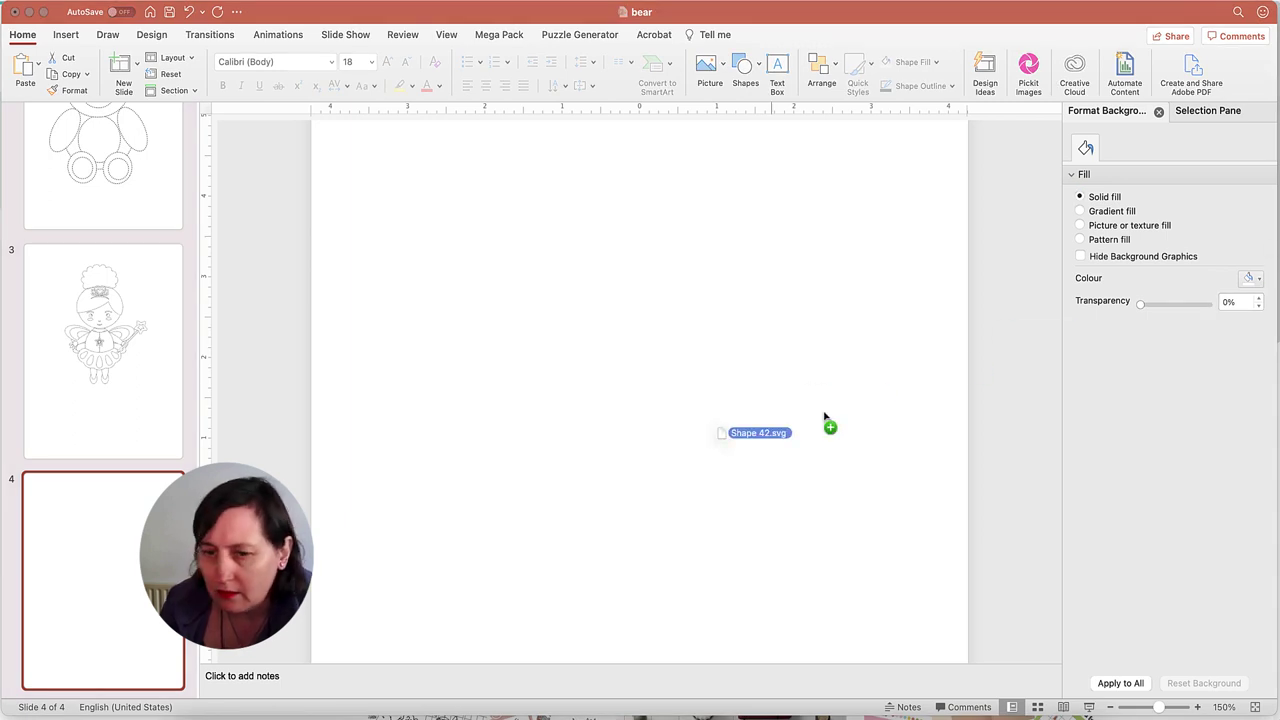
pyautogui.moveTo(829, 423); pyautogui.dragTo(666, 297)
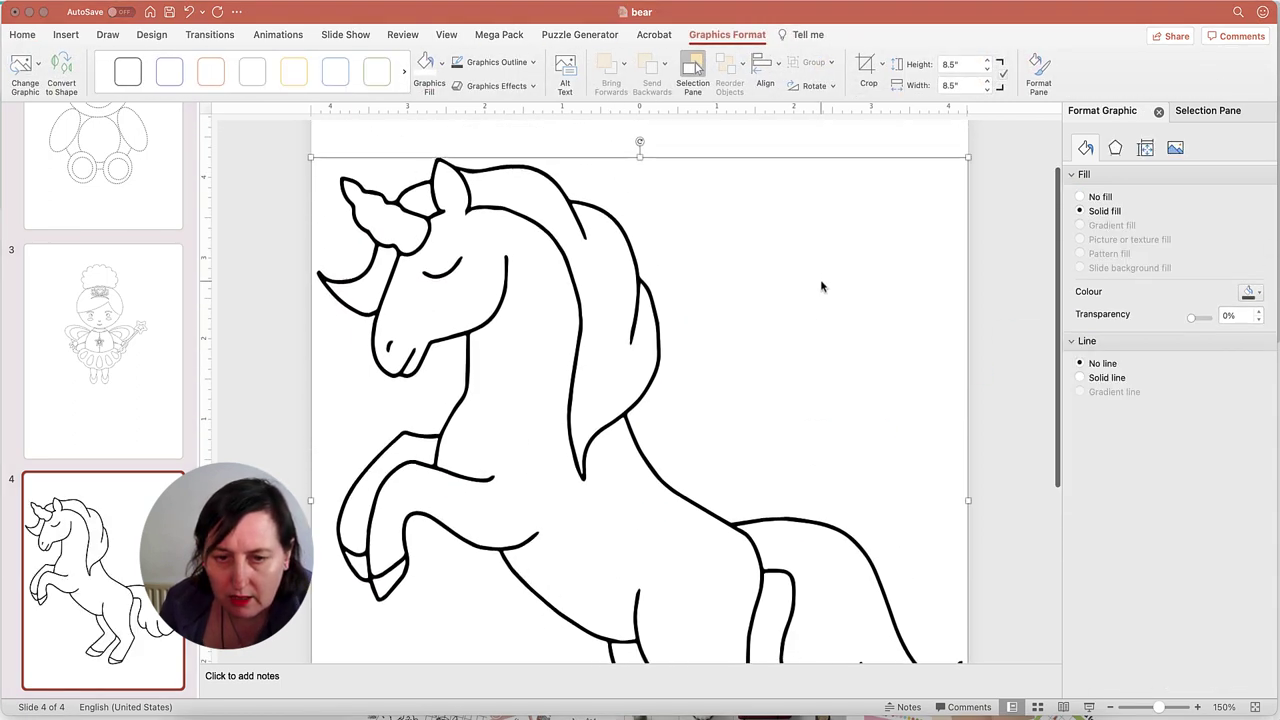
pyautogui.click(441, 64)
pyautogui.click(424, 135)
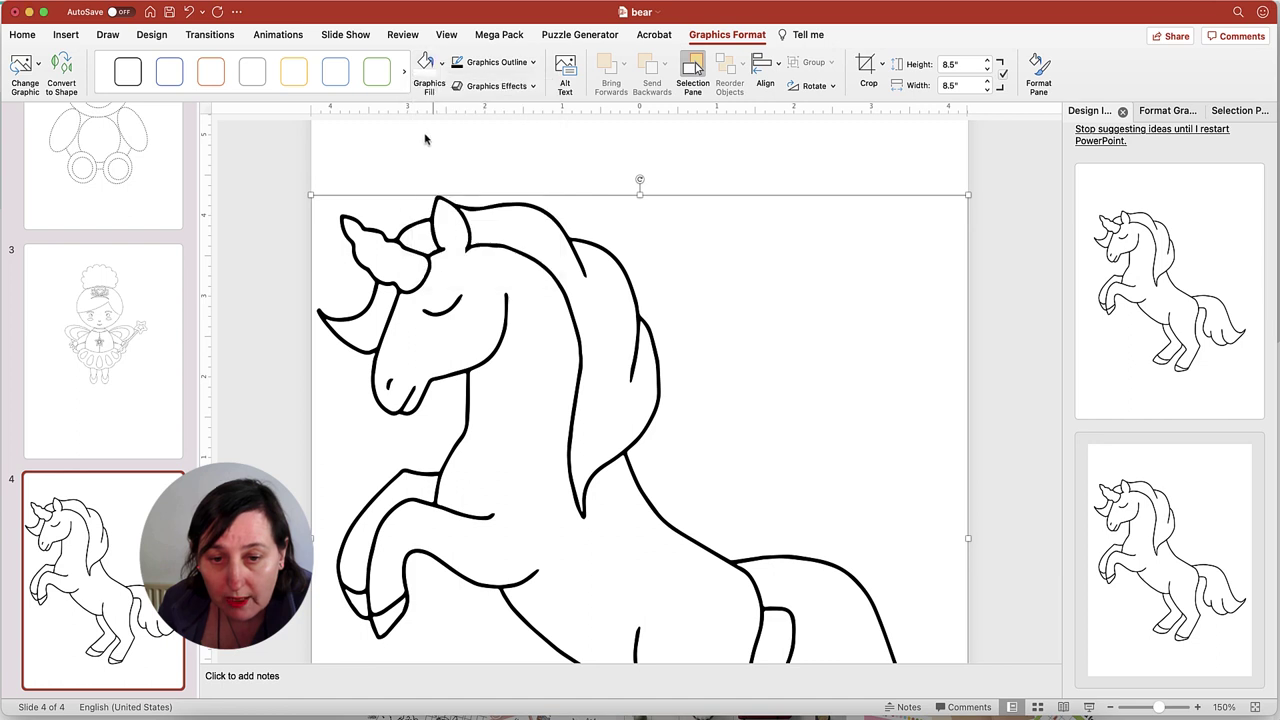
# Step: Give the unicorn graphic a black outline
pyautogui.click(534, 63)
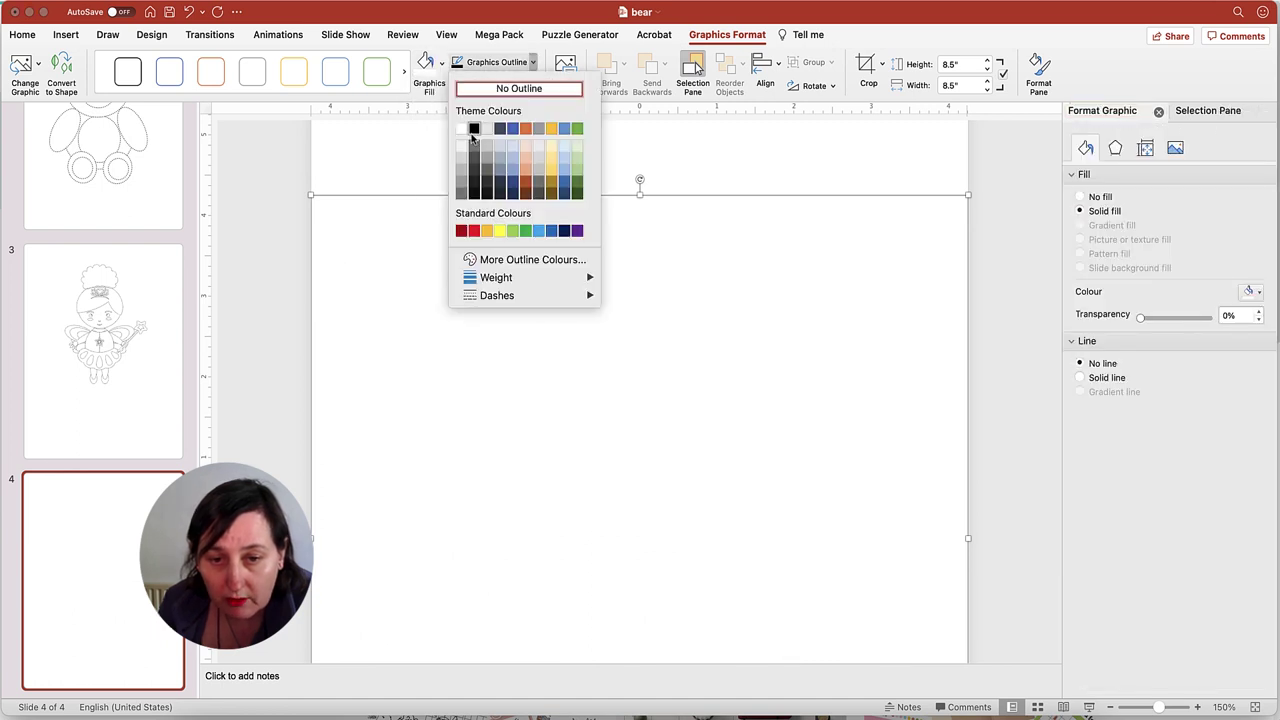
pyautogui.moveTo(560, 278)
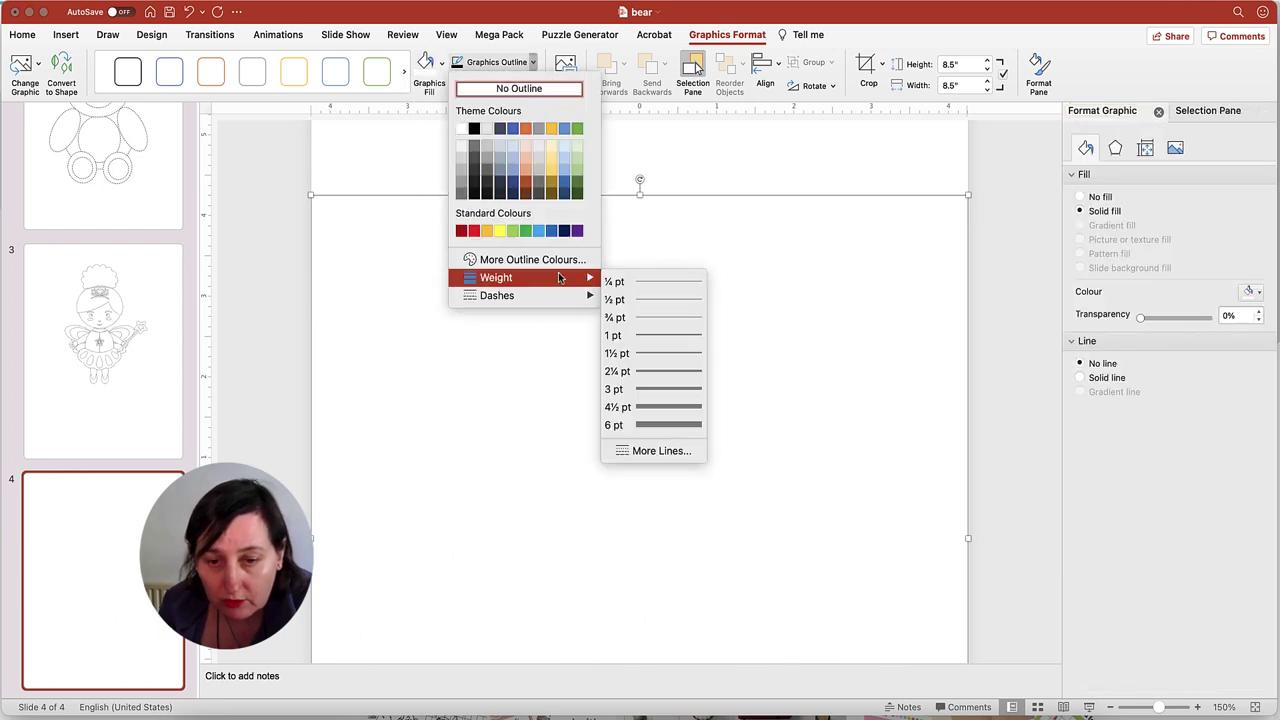
pyautogui.click(474, 130)
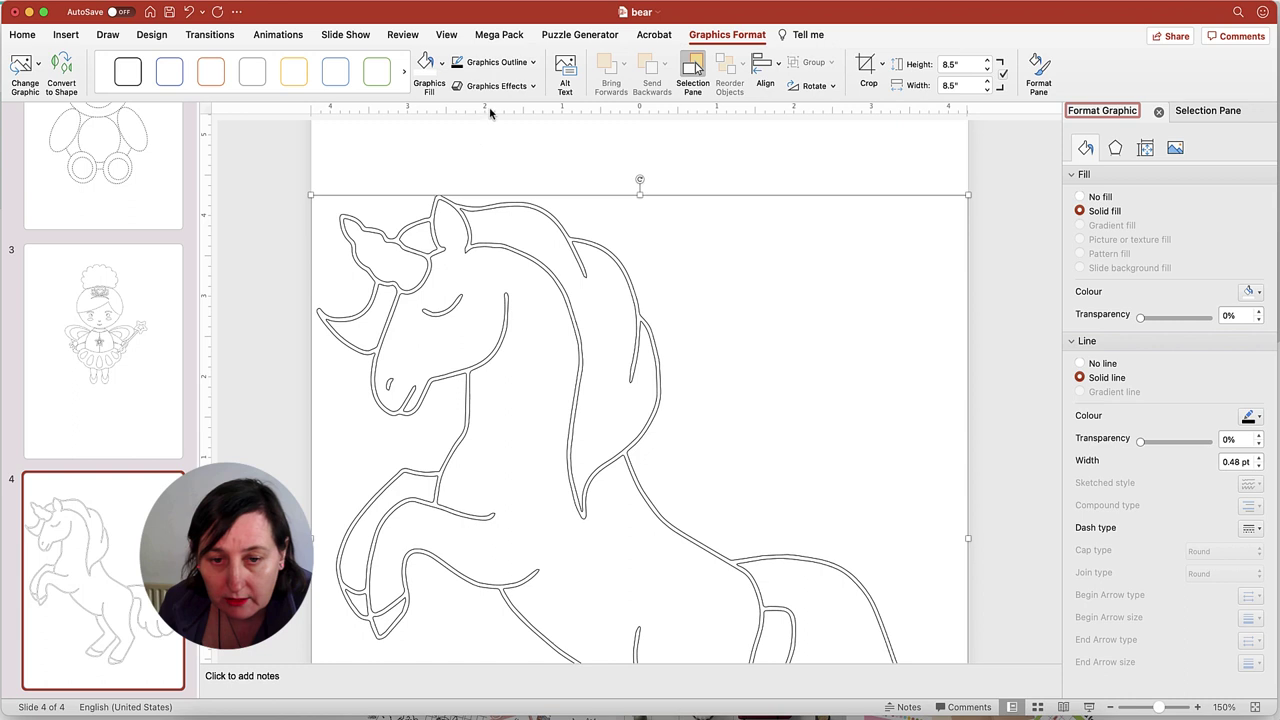
# Step: Switch the unicorn's outline to the round-dot dash style and check the whole drawing
pyautogui.click(533, 62)
pyautogui.moveTo(586, 295)
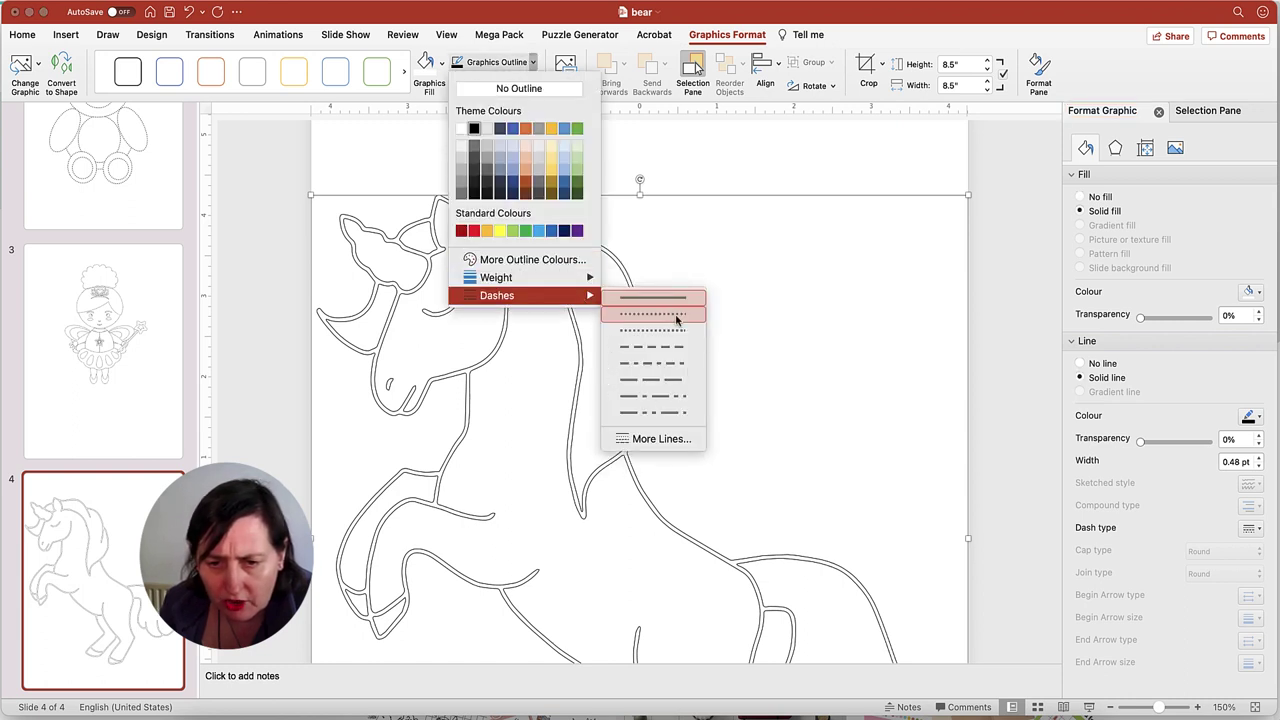
pyautogui.click(668, 349)
pyautogui.scroll(-3, 660, 283)
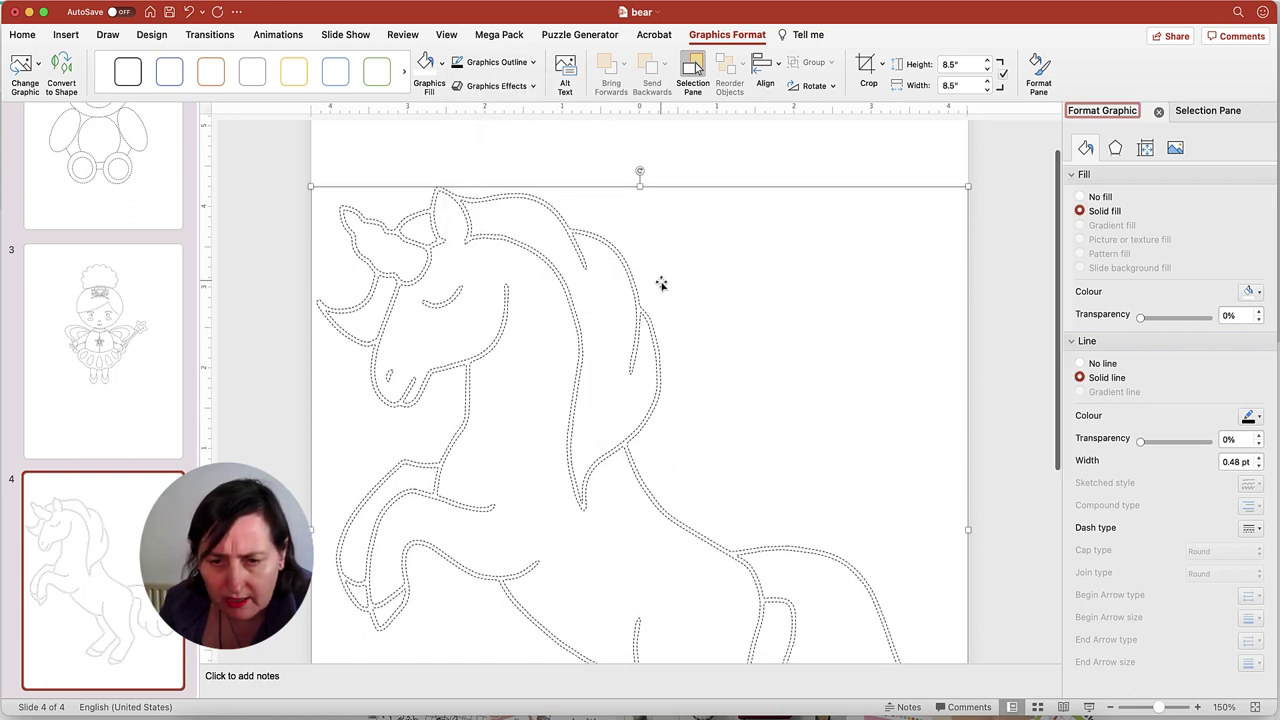
pyautogui.scroll(-3, 660, 283)
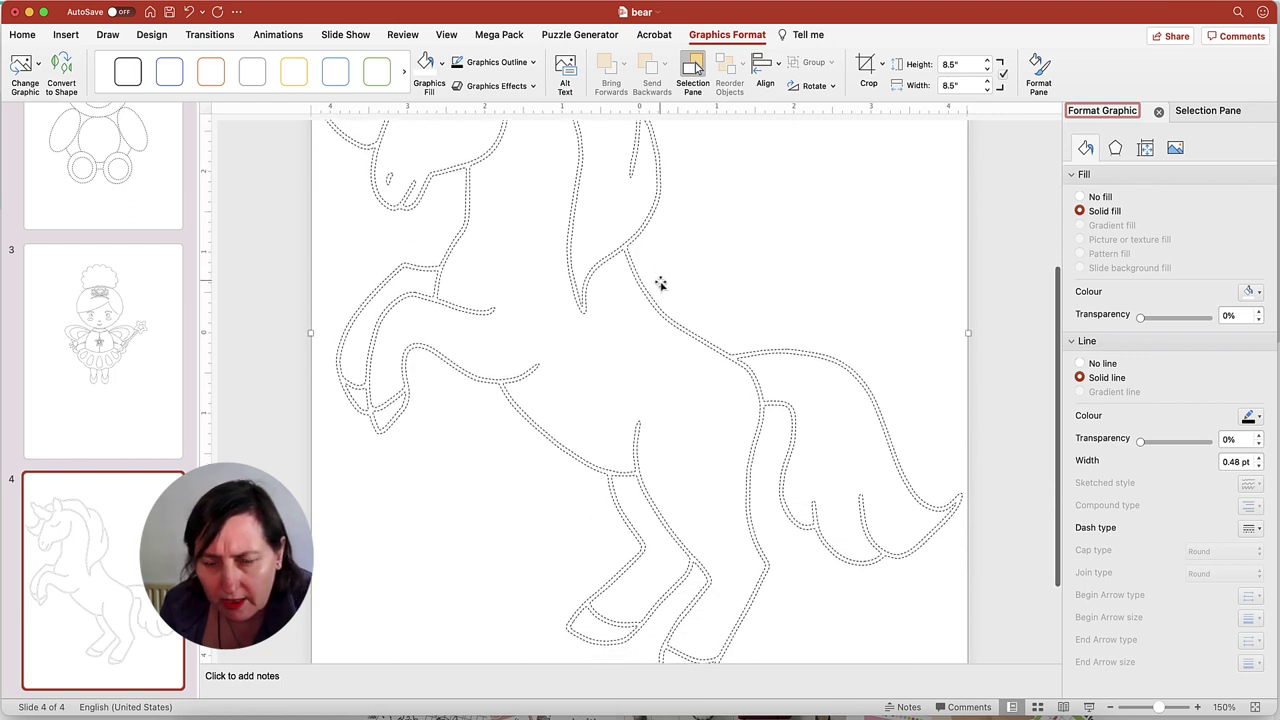
pyautogui.scroll(-2, 660, 283)
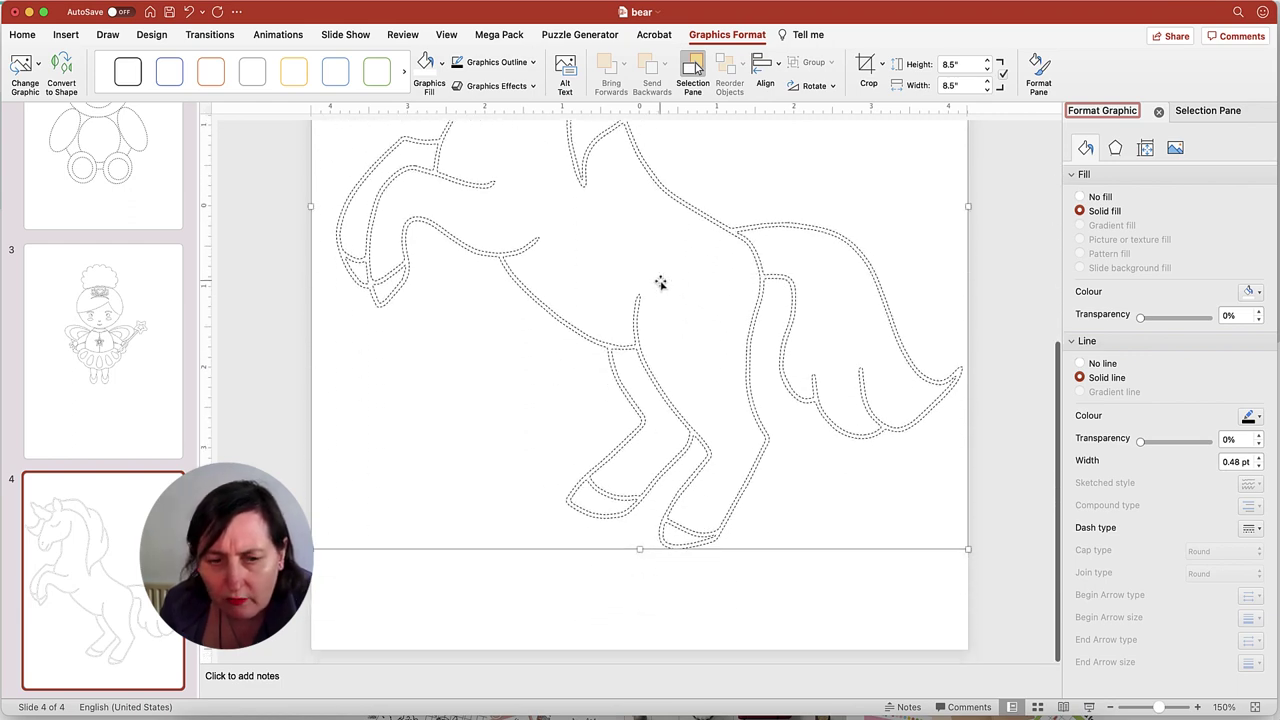
pyautogui.scroll(7, 660, 283)
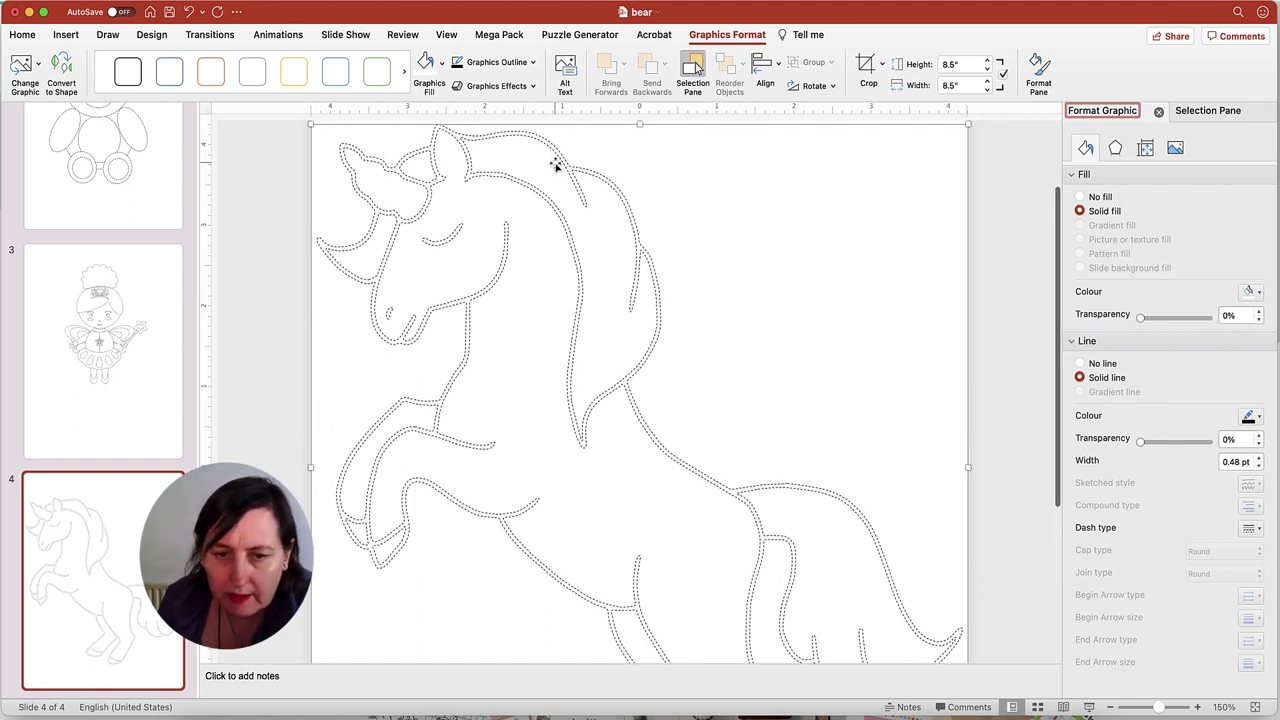
# Step: Convert the unicorn graphic to a shape and ungroup it
pyautogui.click(66, 67)
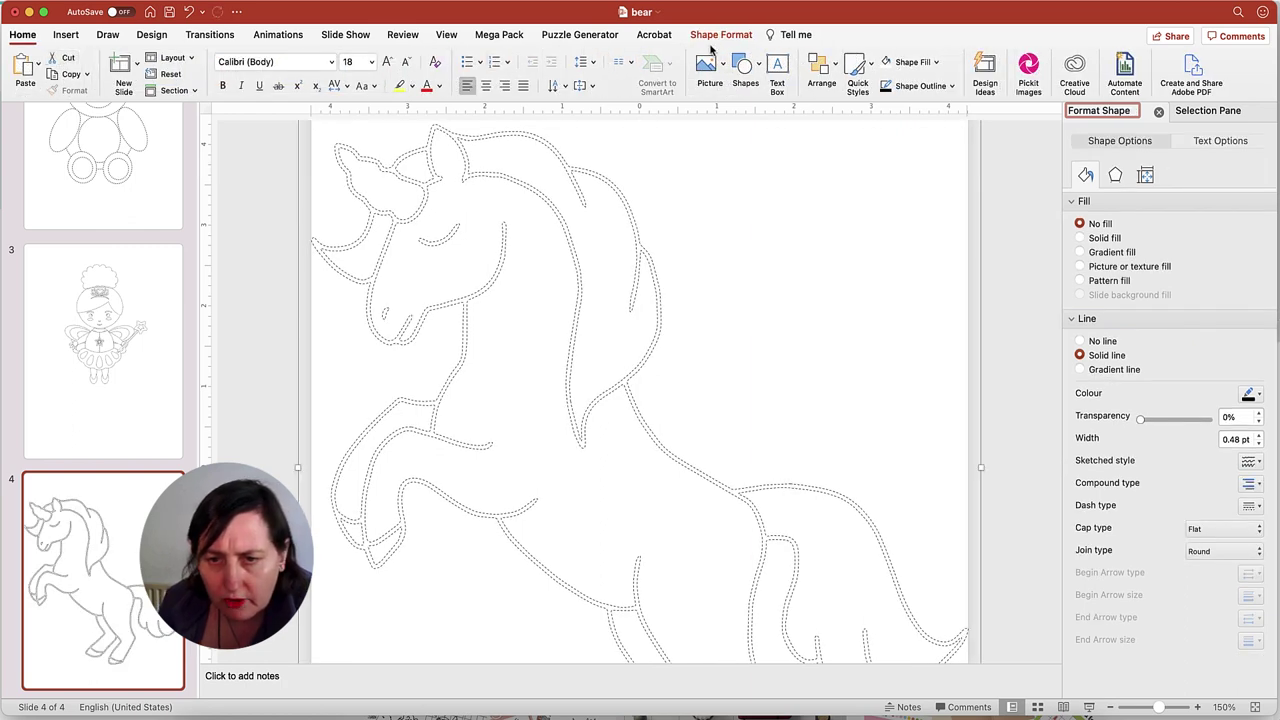
pyautogui.click(717, 37)
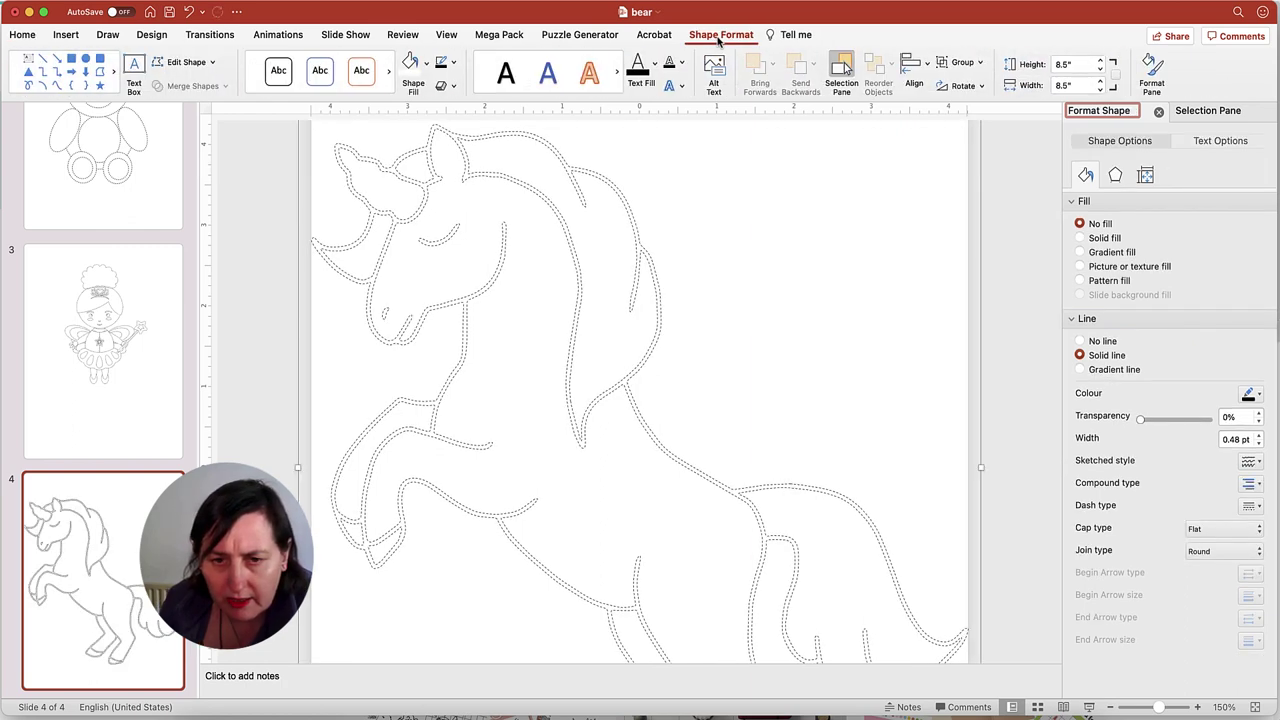
pyautogui.click(631, 244)
pyautogui.rightClick(636, 240)
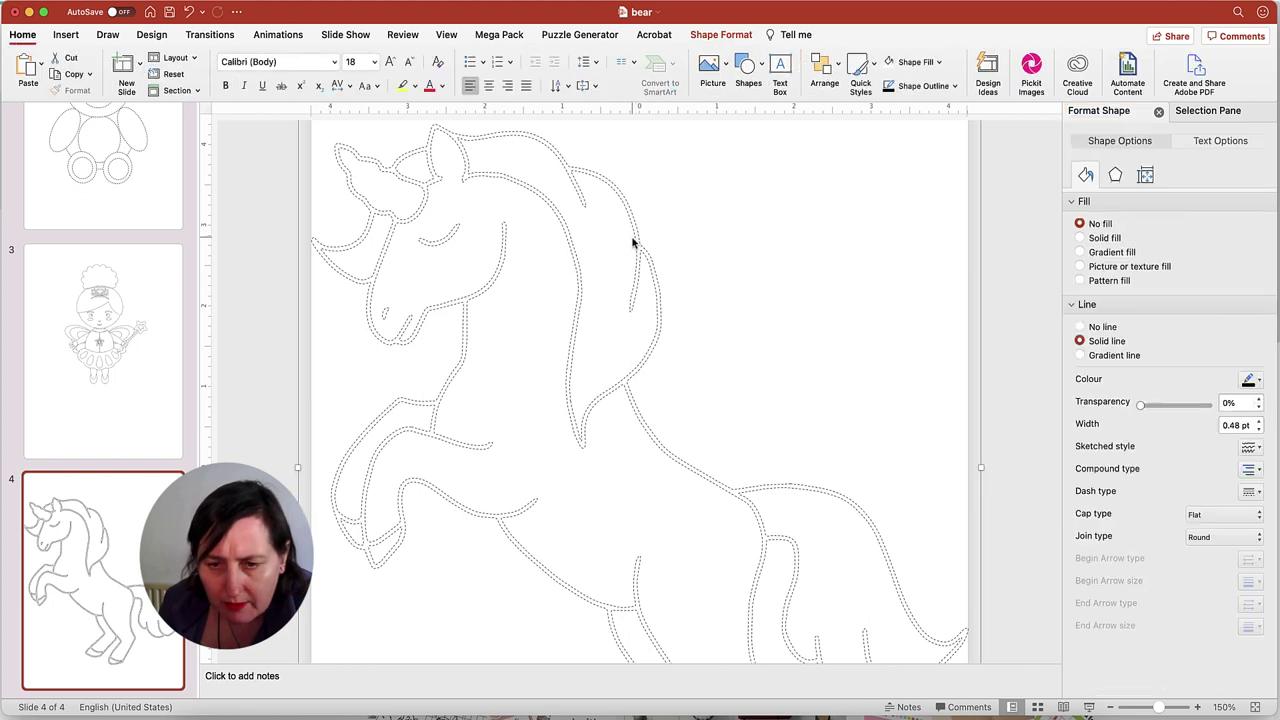
pyautogui.moveTo(700, 308)
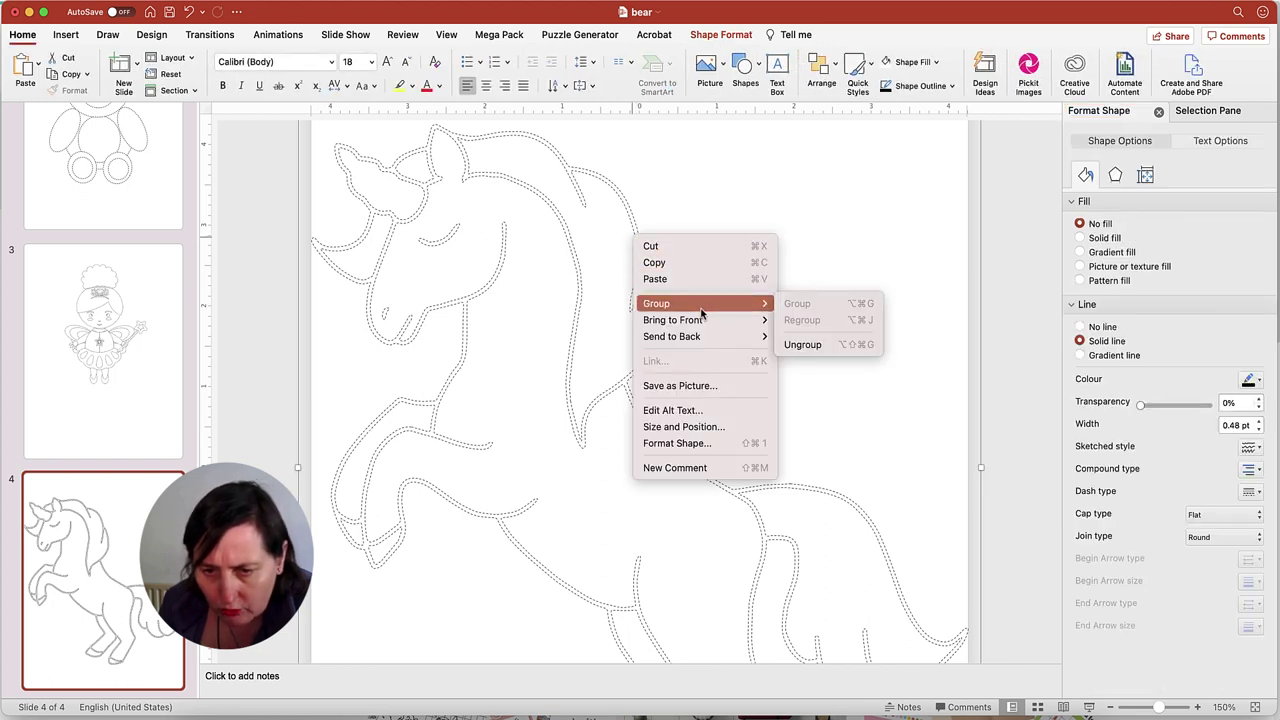
pyautogui.click(826, 345)
# Step: Move the unicorn to the slide's left edge, Left 0", Top 1.25"
pyautogui.rightClick(621, 251)
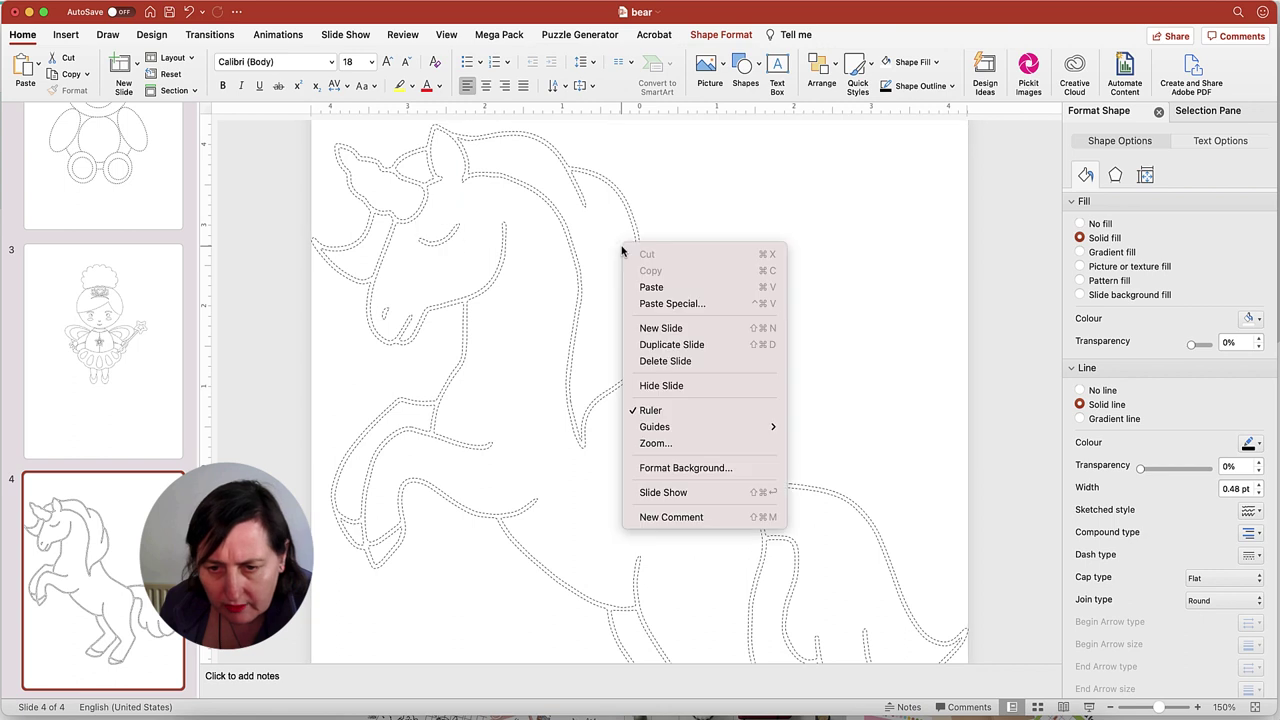
pyautogui.click(509, 380)
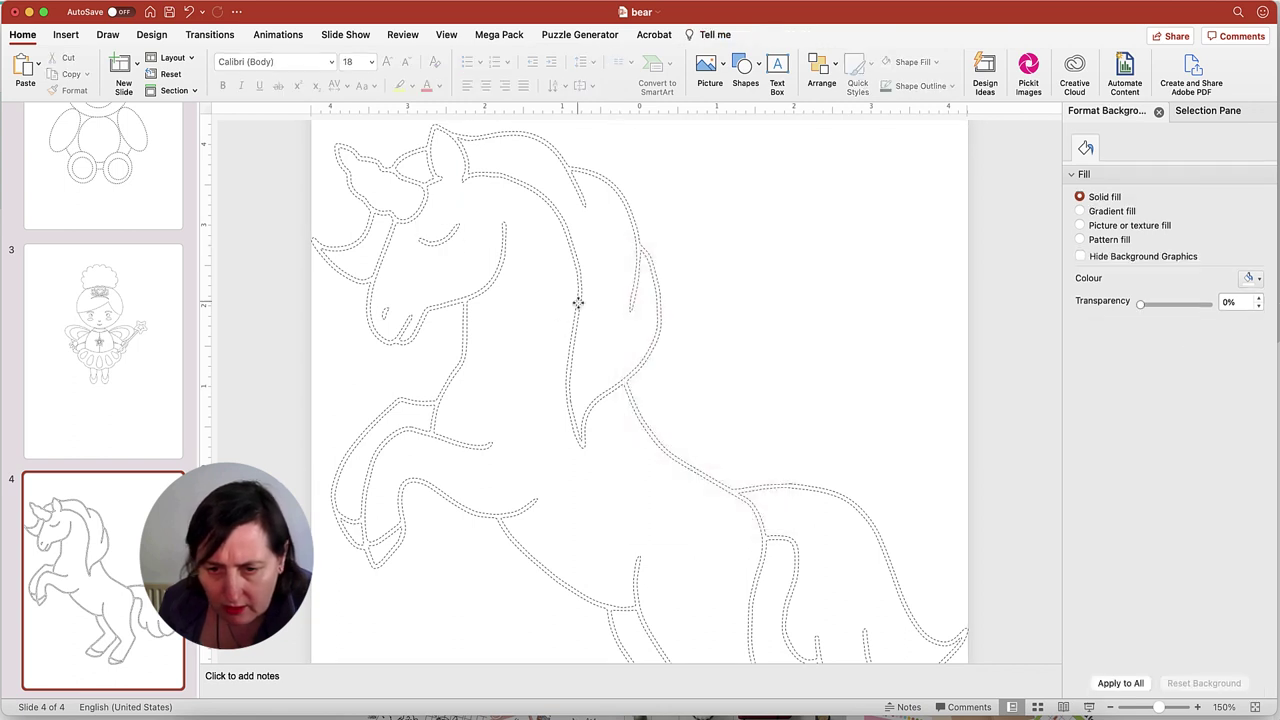
pyautogui.click(577, 300)
pyautogui.rightClick(577, 300)
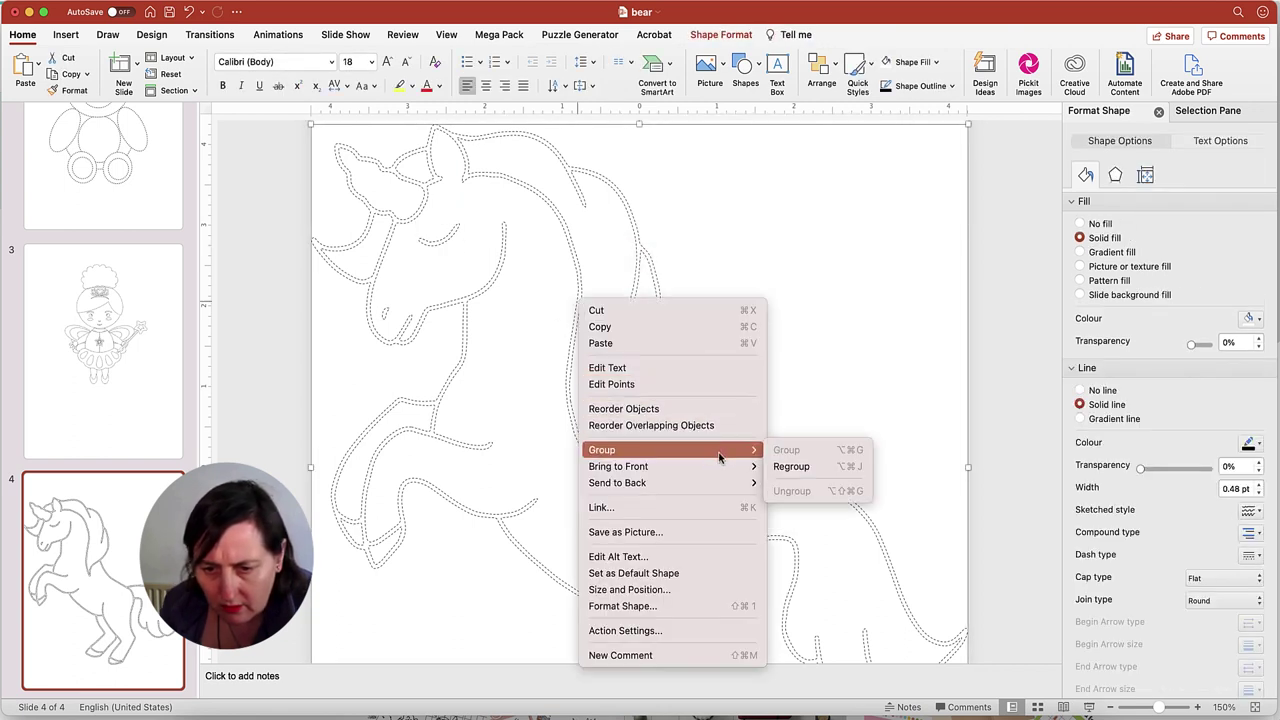
pyautogui.click(654, 203)
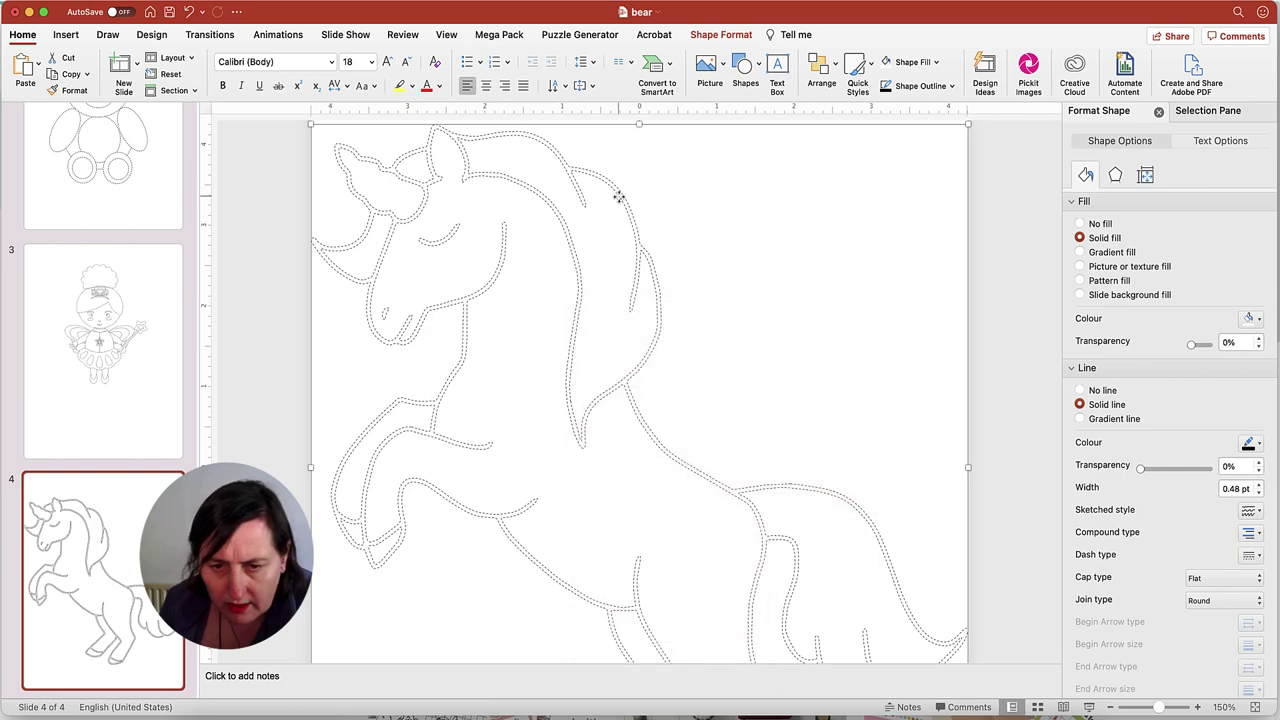
pyautogui.moveTo(619, 197); pyautogui.dragTo(751, 192)
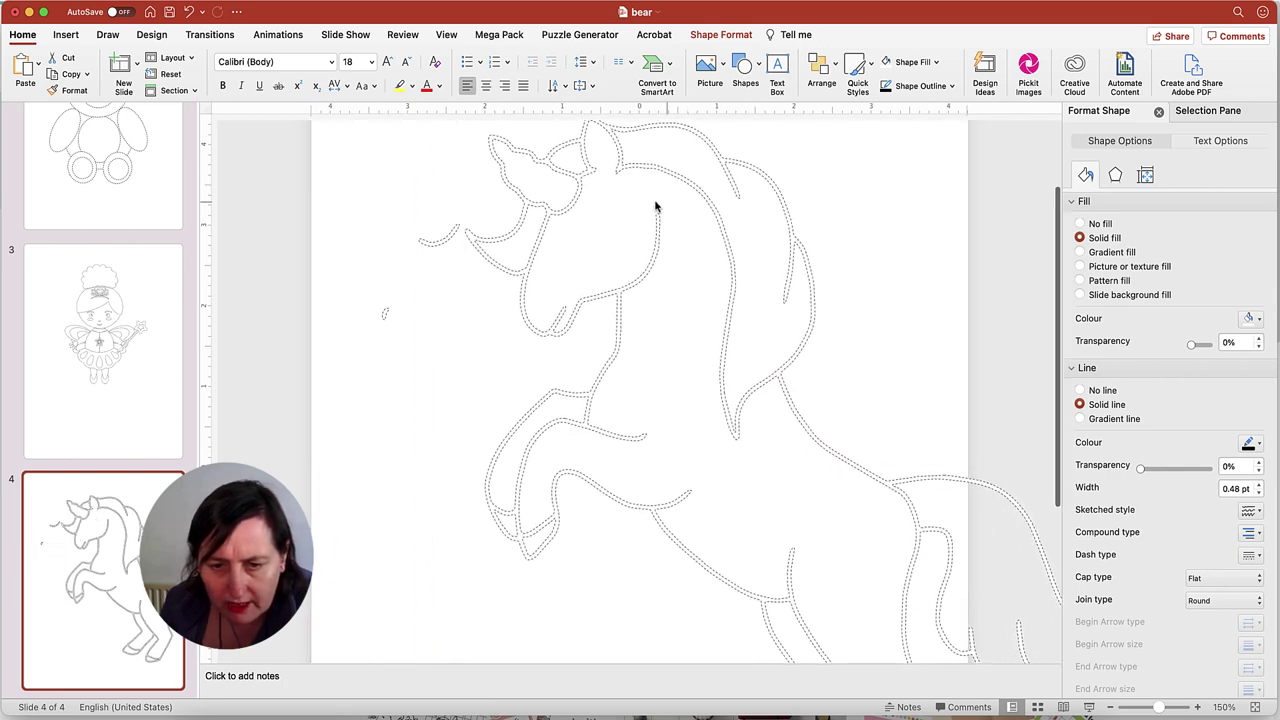
pyautogui.click(574, 206)
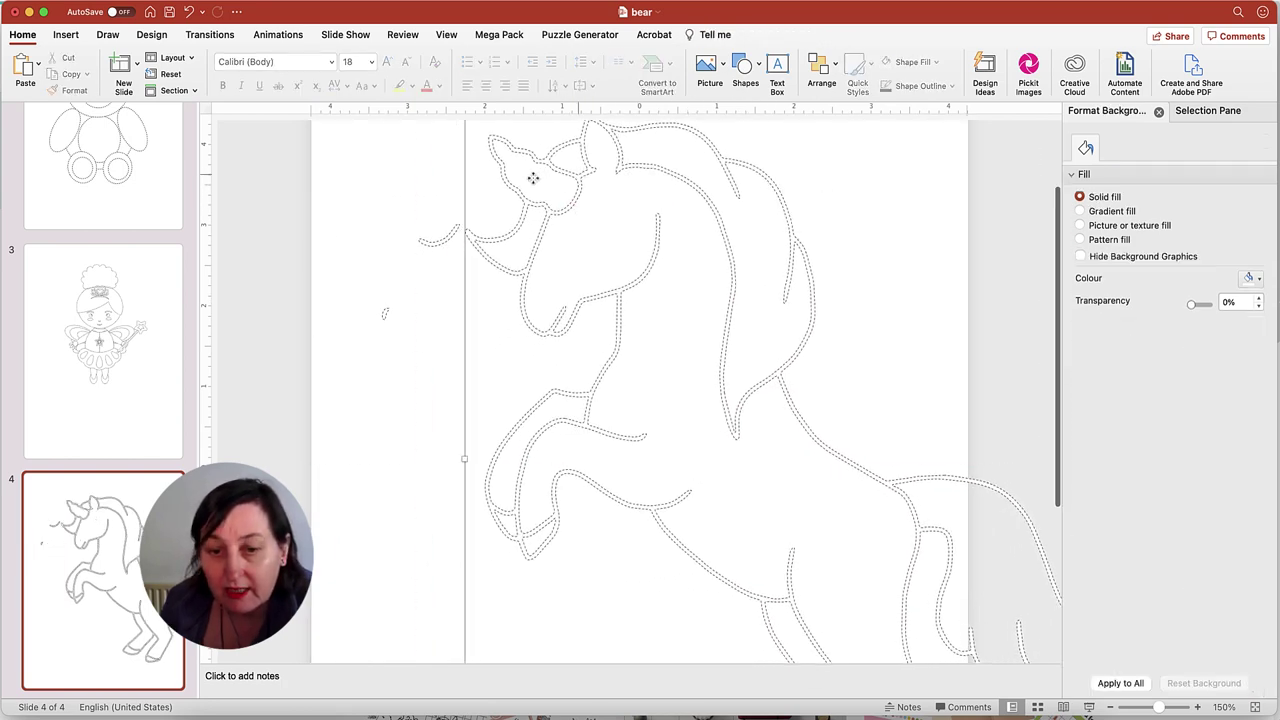
pyautogui.moveTo(533, 178); pyautogui.dragTo(428, 189)
pyautogui.scroll(-3, 780, 190)
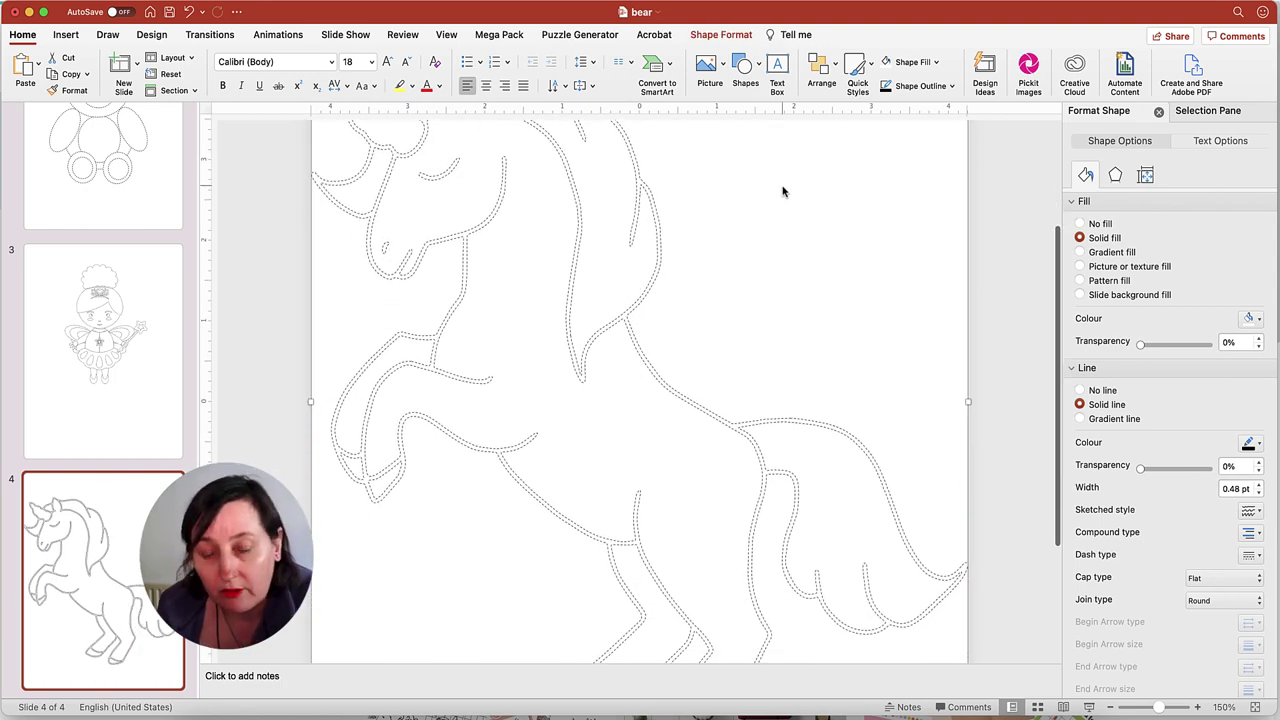
pyautogui.scroll(-2, 783, 192)
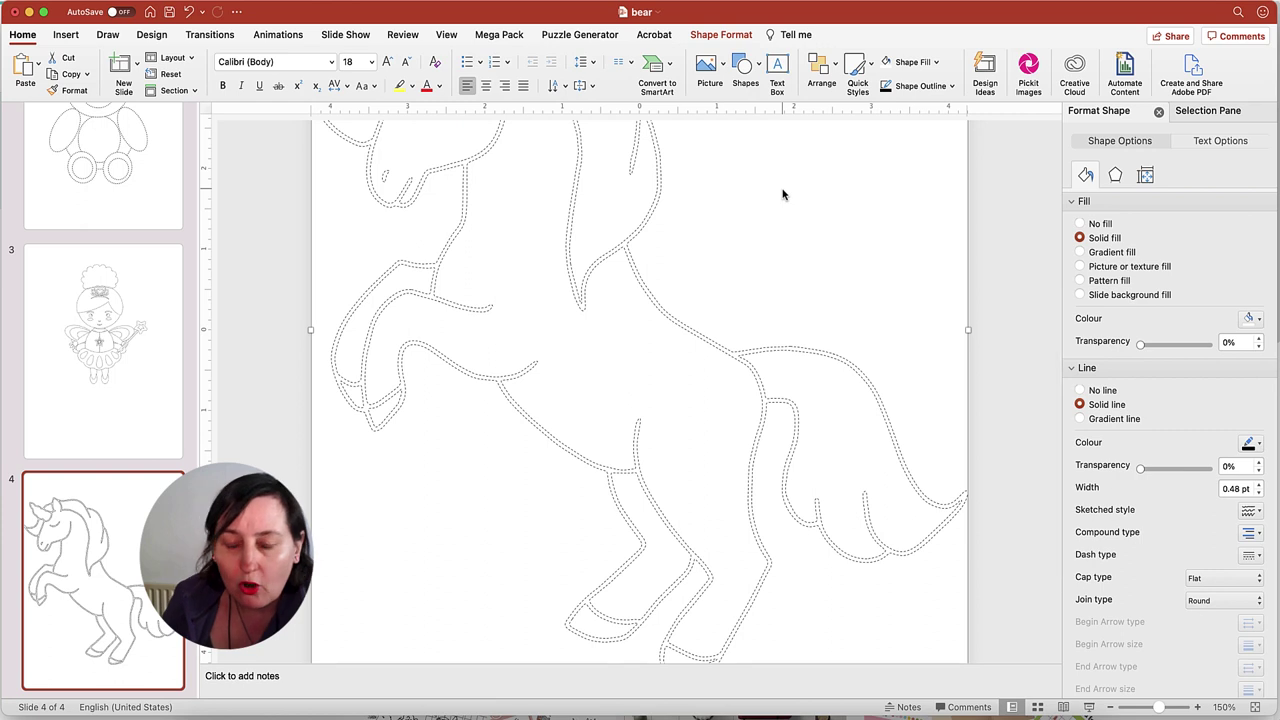
pyautogui.scroll(4, 665, 172)
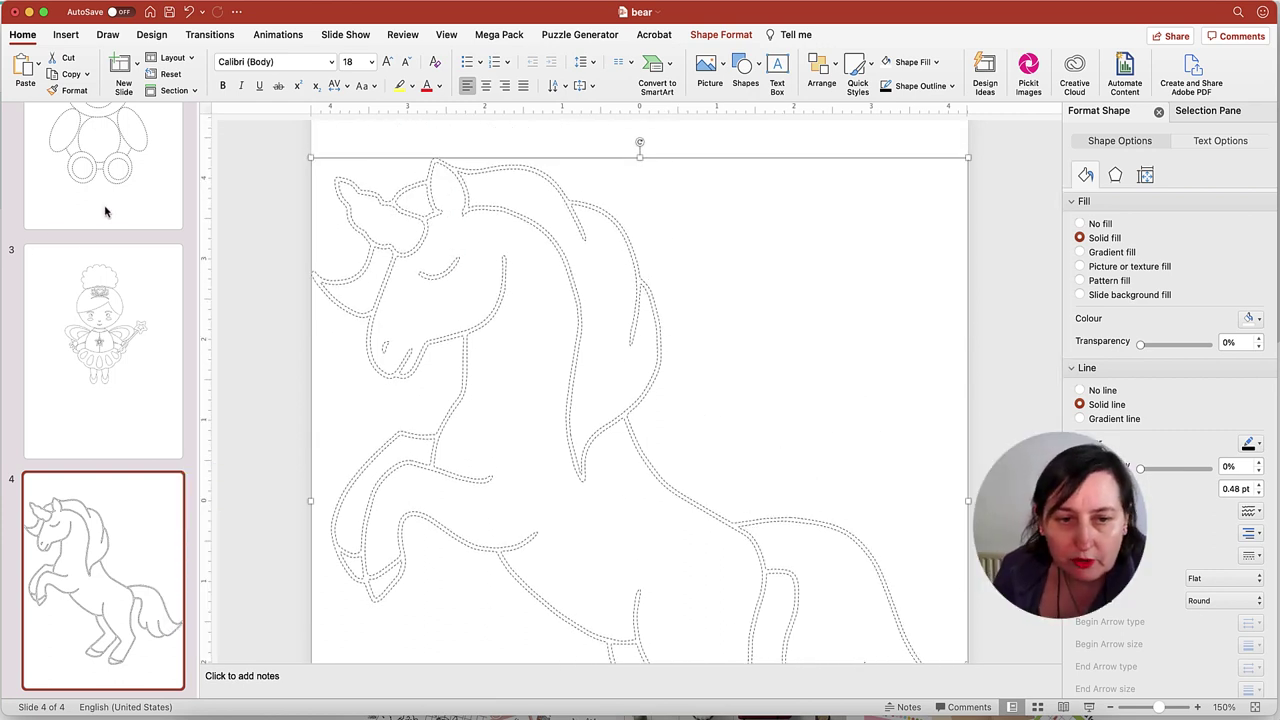
pyautogui.scroll(5, 105, 211)
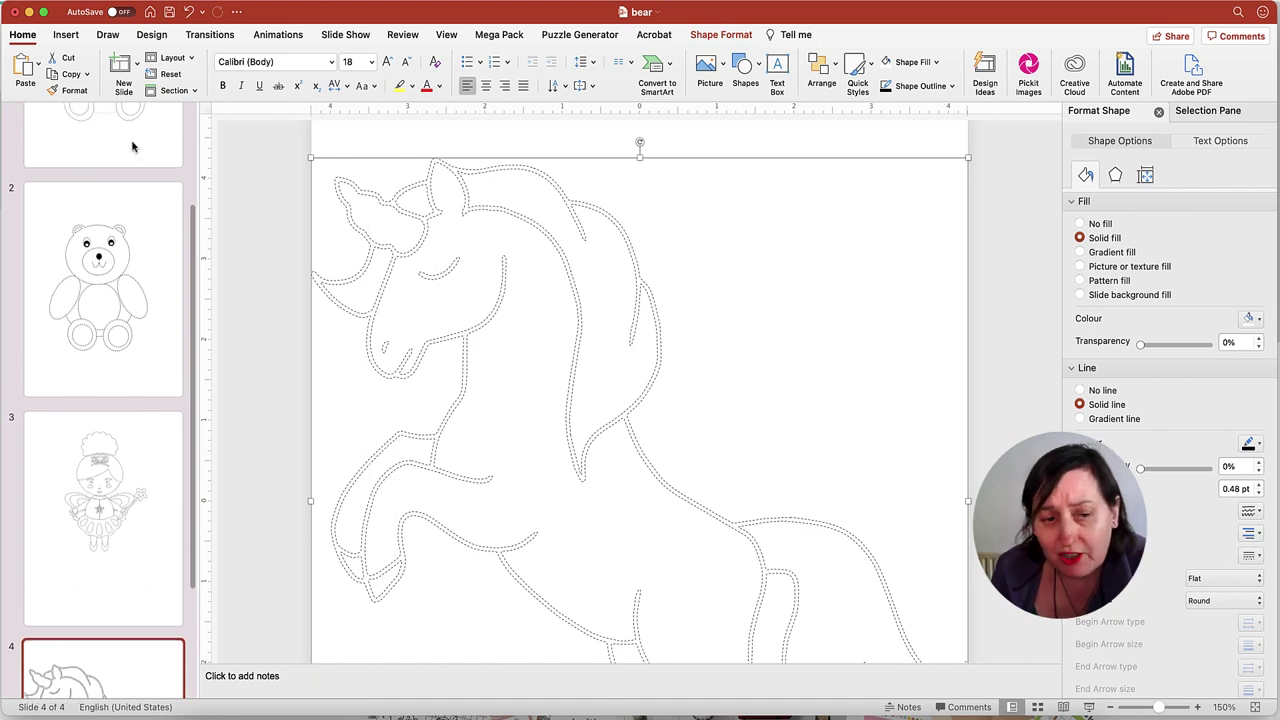
pyautogui.scroll(5, 132, 147)
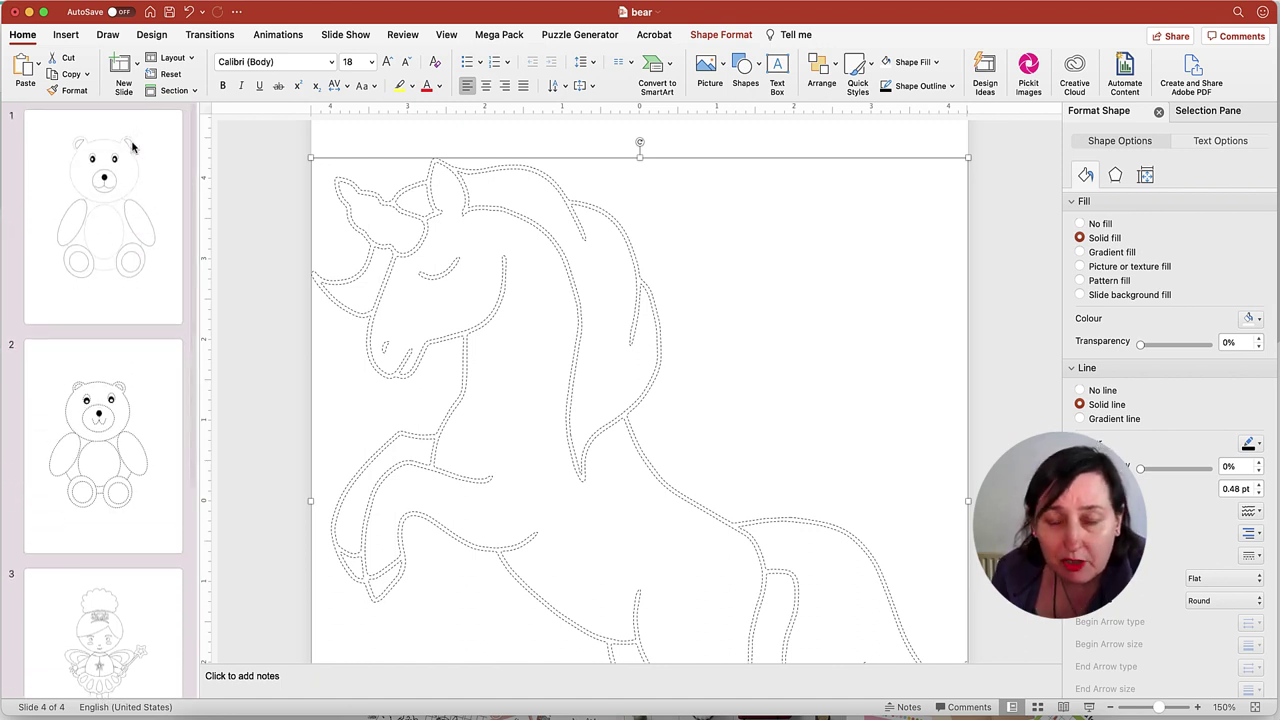